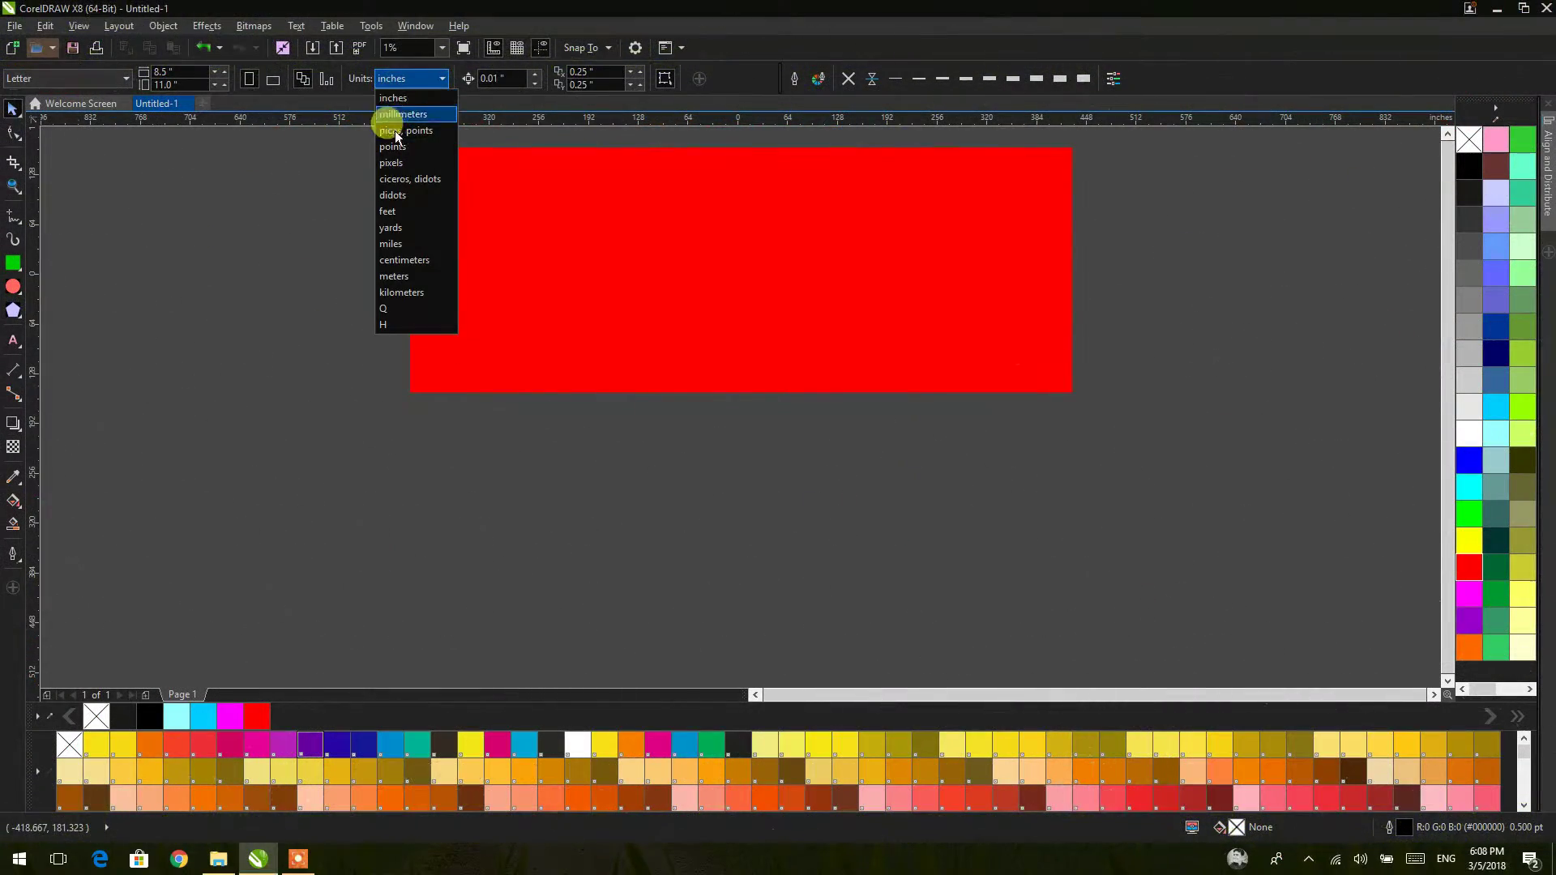
Step: Switch the document units to pixels and zoom to fit the red rectangle
{"action": "left_click", "coordinate": [388, 167]}
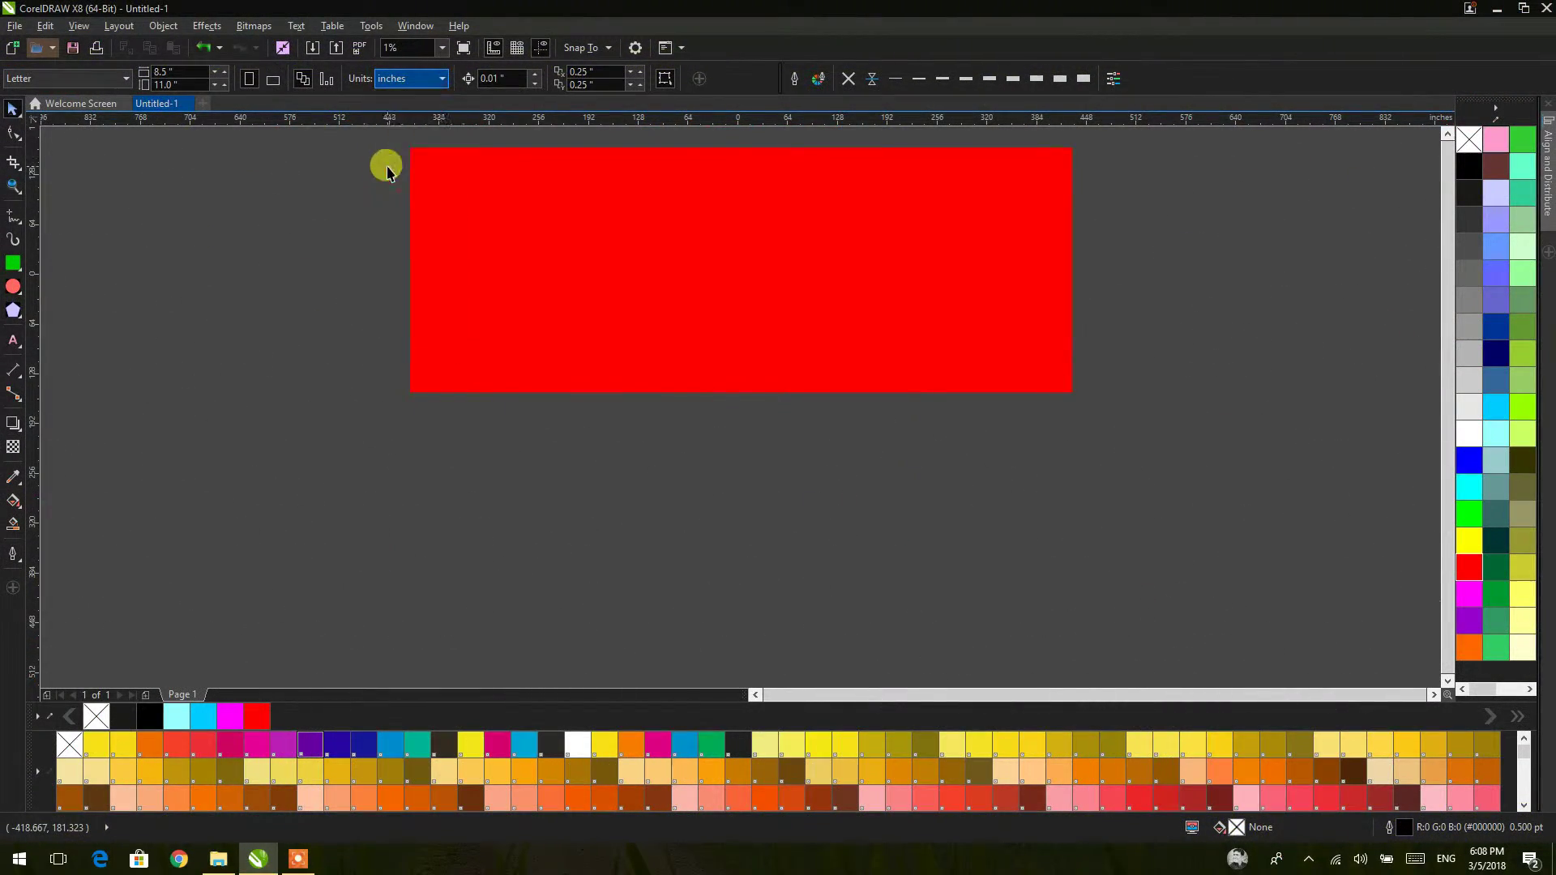
{"action": "left_click", "coordinate": [434, 191]}
{"action": "left_click", "coordinate": [180, 71]}
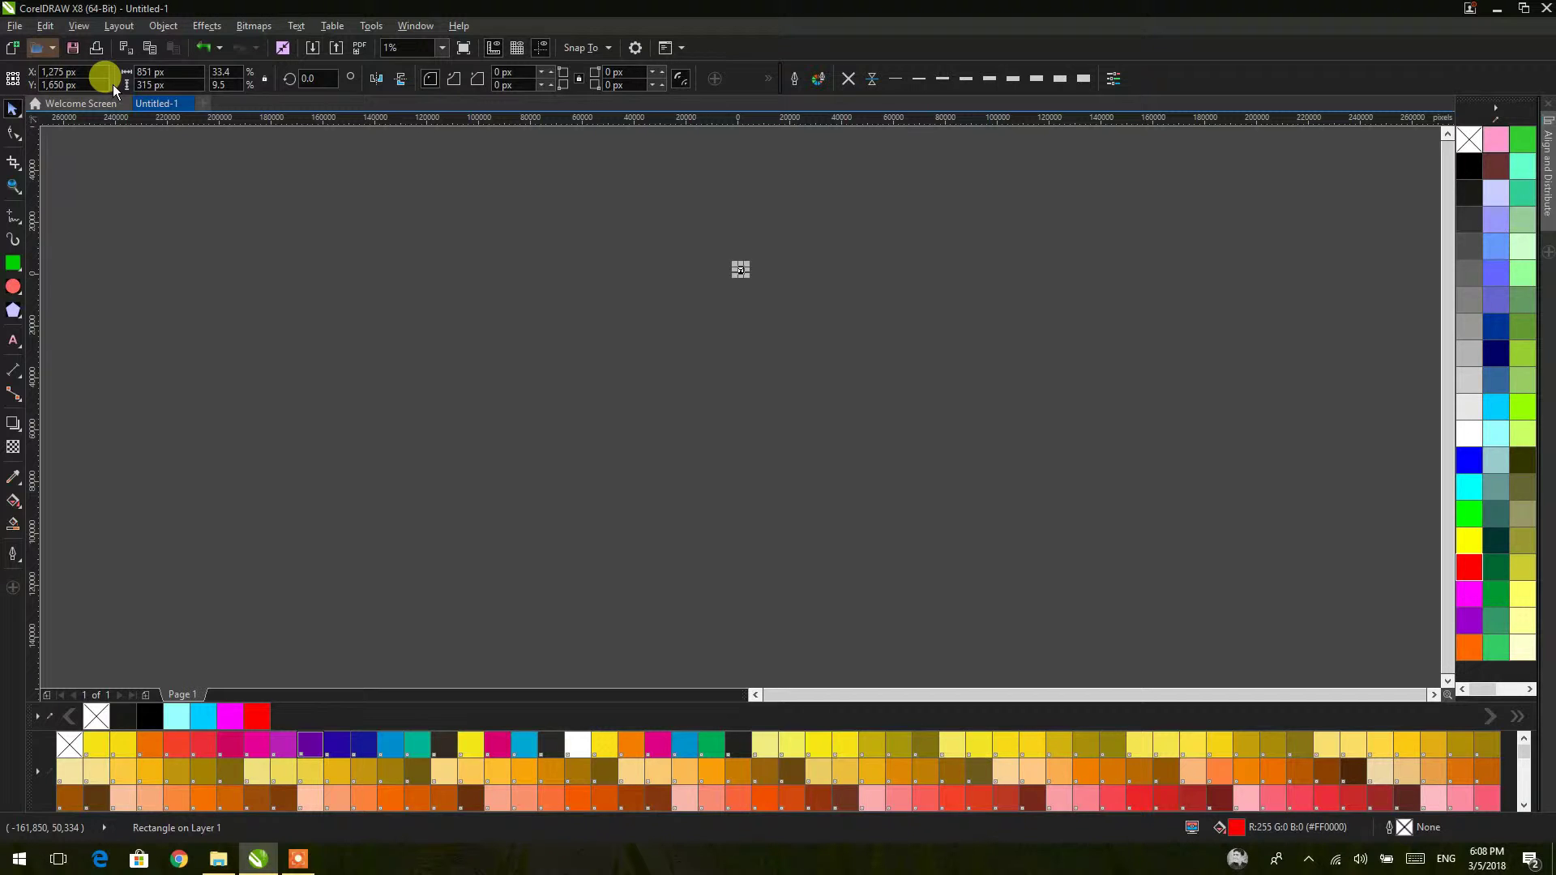
{"action": "key", "text": "shift+F2"}
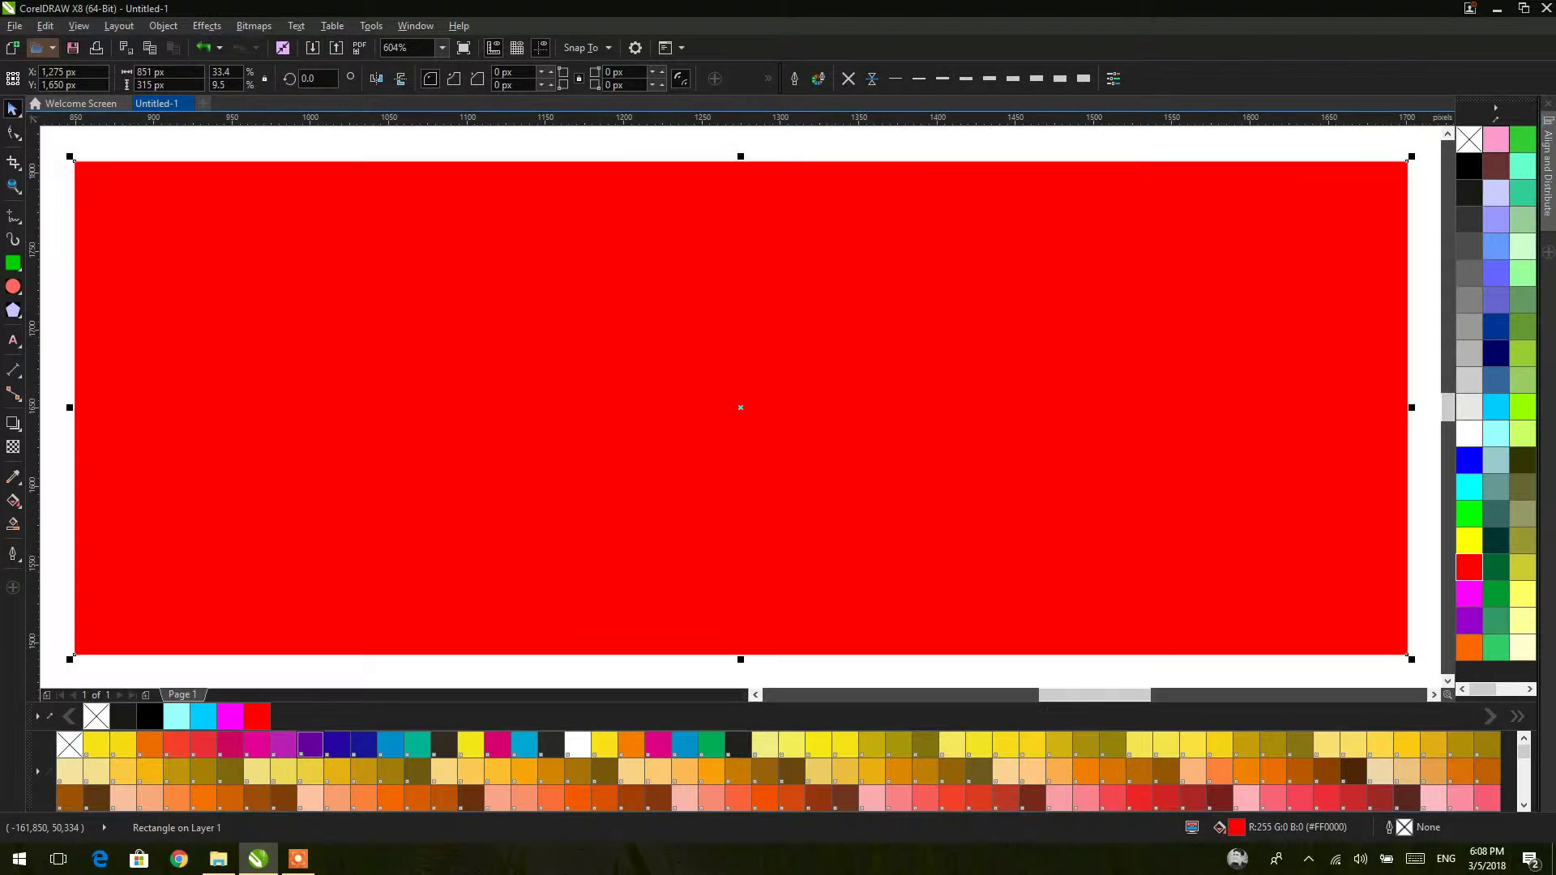
Step: Set the page orientation to landscape
{"action": "scroll", "coordinate": [274, 201], "scroll_direction": "down", "scroll_amount": 3}
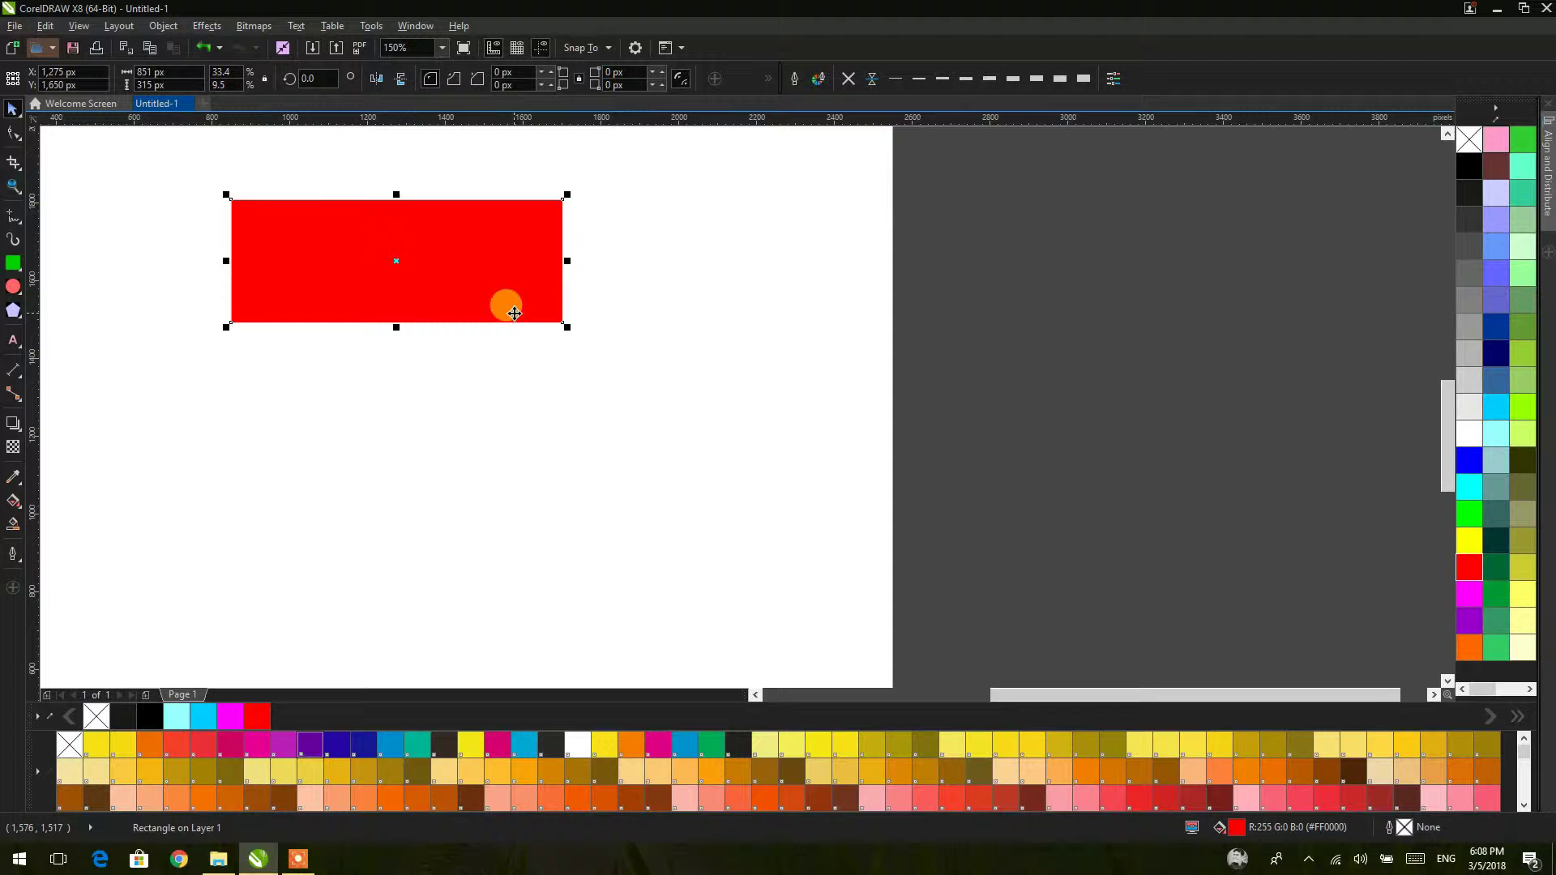
{"action": "left_click_drag", "start_coordinate": [507, 306], "coordinate": [731, 368]}
{"action": "scroll", "coordinate": [649, 336], "scroll_direction": "down", "scroll_amount": 2}
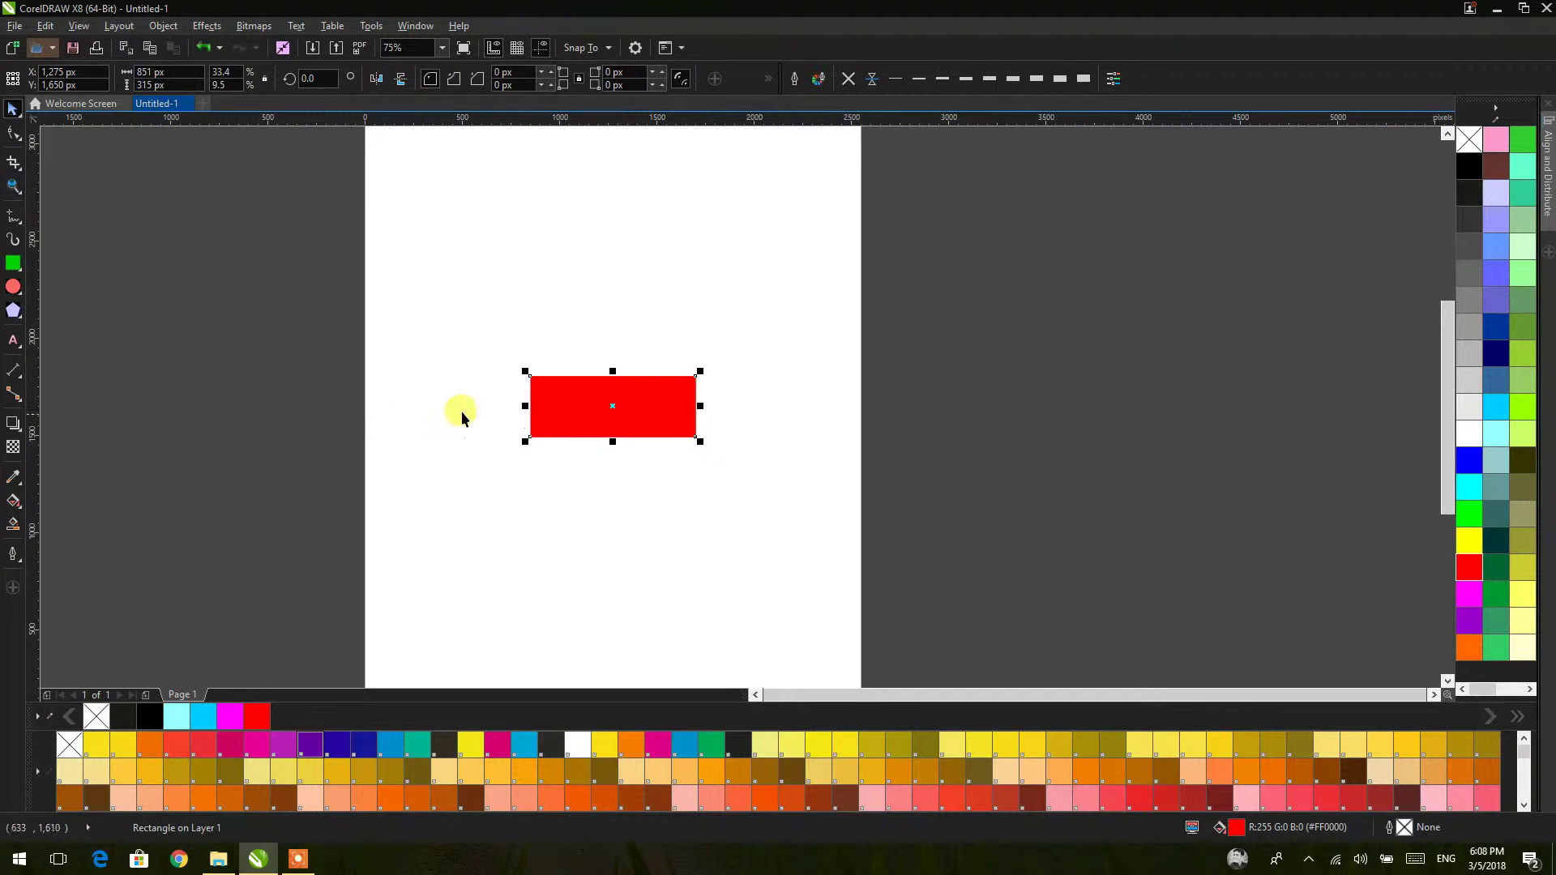
{"action": "left_click", "coordinate": [316, 401]}
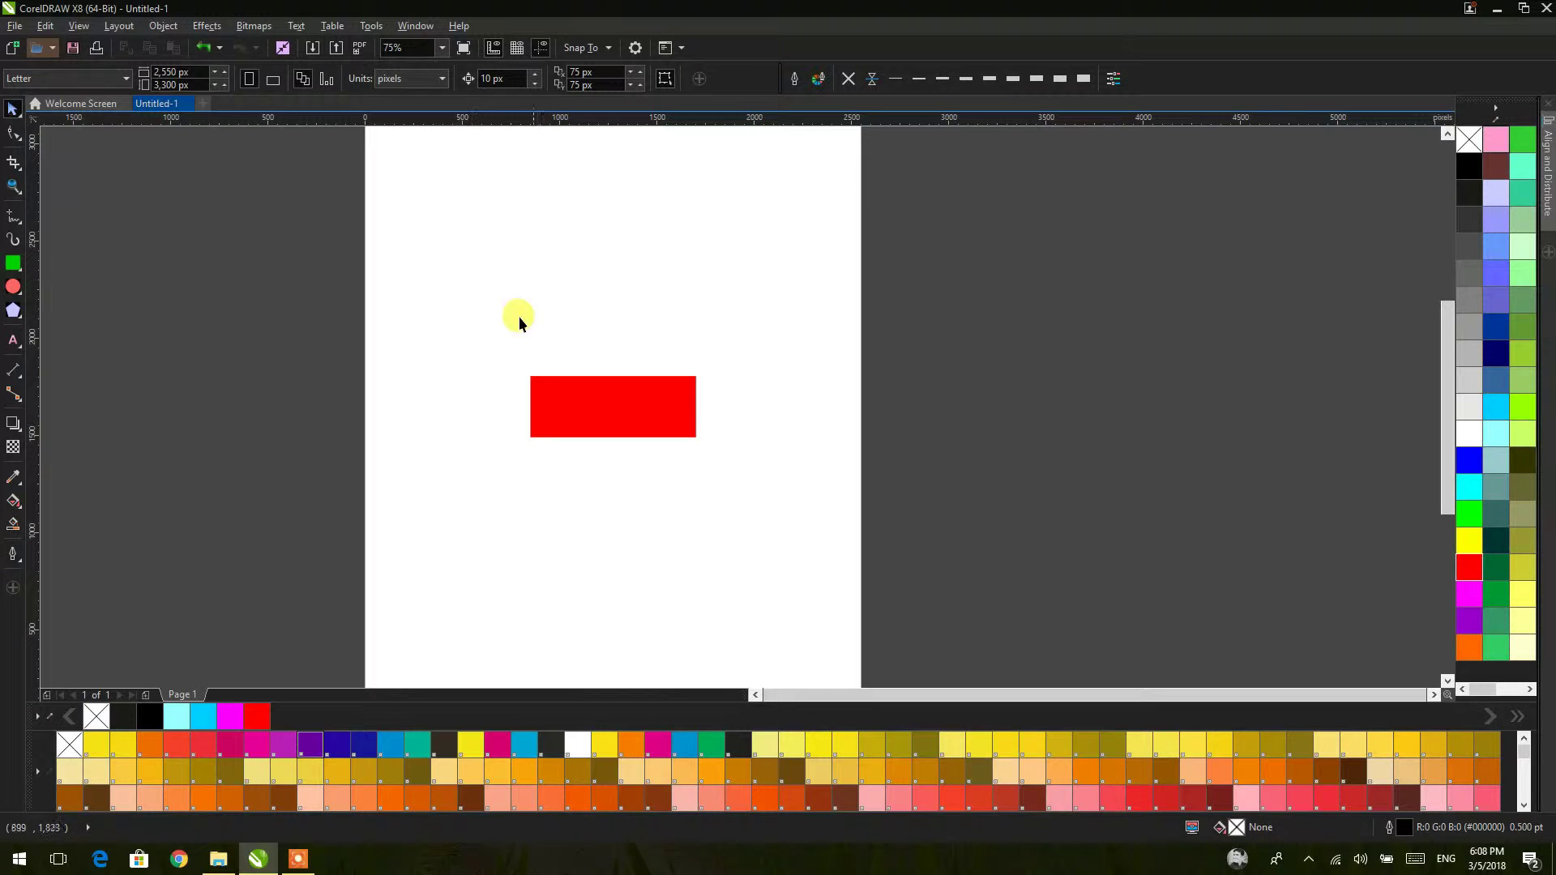
{"action": "left_click", "coordinate": [273, 79]}
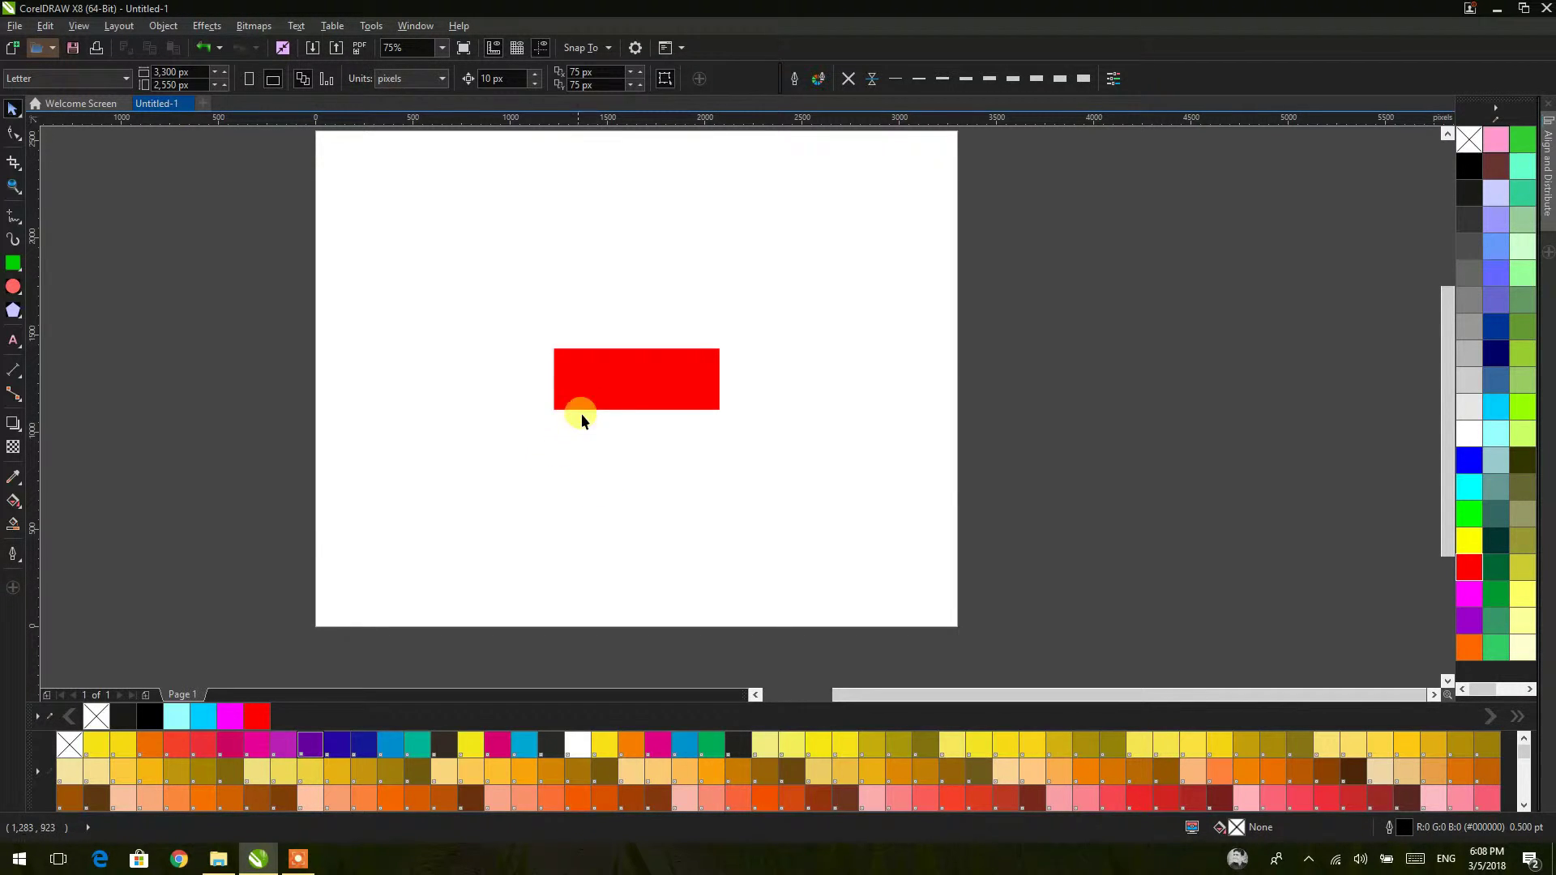
Step: Draw a long 672 × 117 px rectangle across the red rectangle's top
{"action": "scroll", "coordinate": [657, 378], "scroll_direction": "up", "scroll_amount": 1}
{"action": "scroll", "coordinate": [667, 378], "scroll_direction": "up", "scroll_amount": 1}
{"action": "left_click_drag", "start_coordinate": [666, 378], "coordinate": [687, 379]}
{"action": "left_click", "coordinate": [25, 262]}
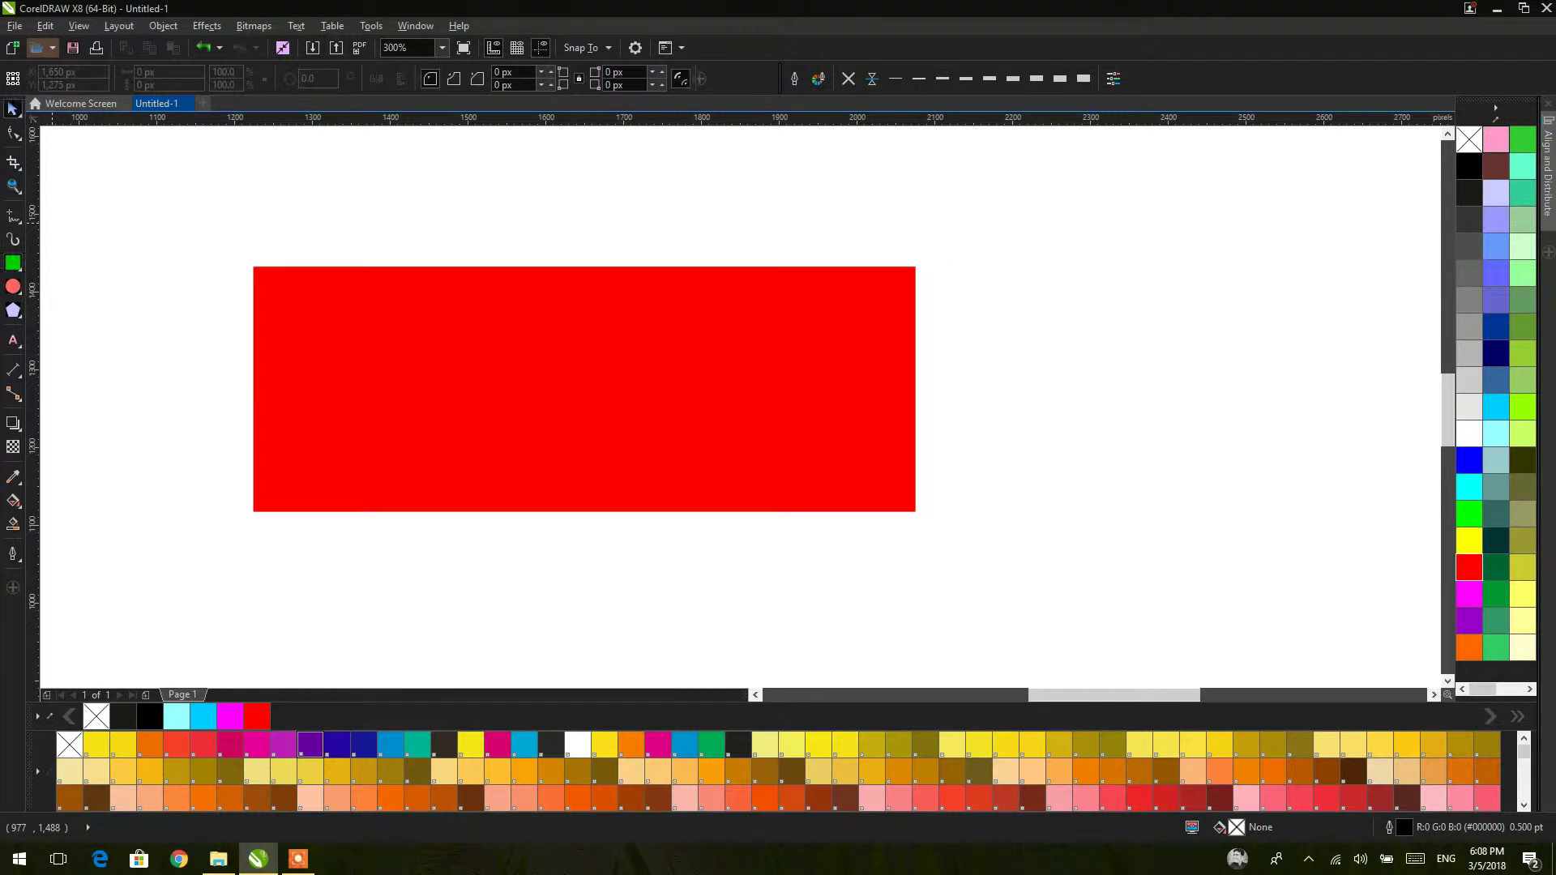
{"action": "left_click_drag", "start_coordinate": [235, 293], "coordinate": [758, 385]}
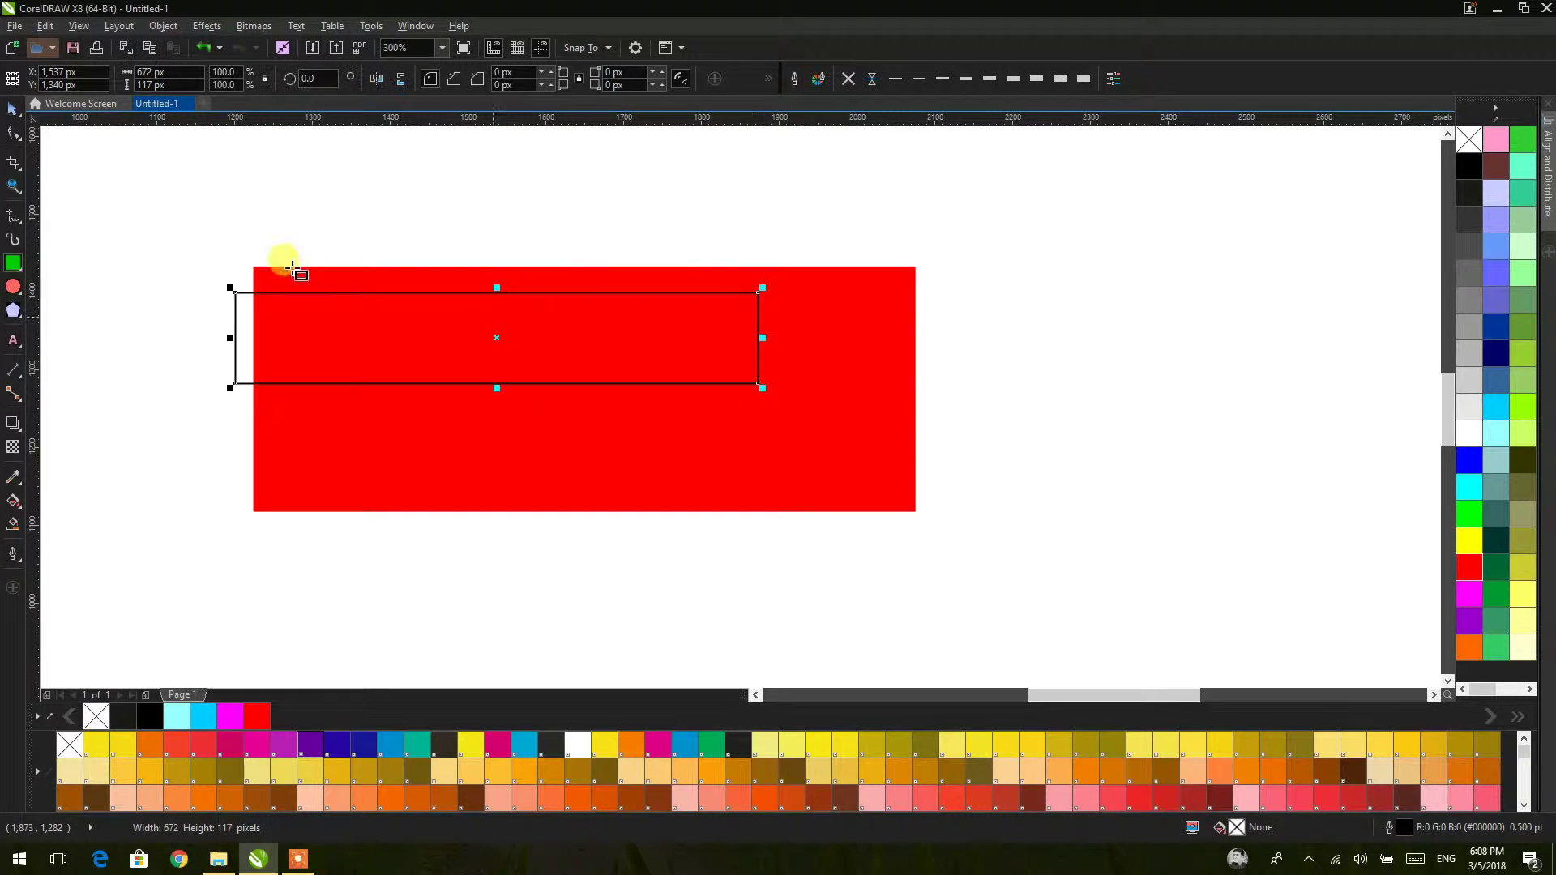
Step: Draw two tall thin rectangles to the right of the red rectangle
{"action": "left_click", "coordinate": [217, 212]}
{"action": "left_click", "coordinate": [13, 263]}
{"action": "left_click_drag", "start_coordinate": [965, 225], "coordinate": [1013, 520]}
{"action": "left_click_drag", "start_coordinate": [1046, 221], "coordinate": [1068, 525]}
Step: Rotate both tall rectangles to 25°
{"action": "left_click", "coordinate": [12, 110]}
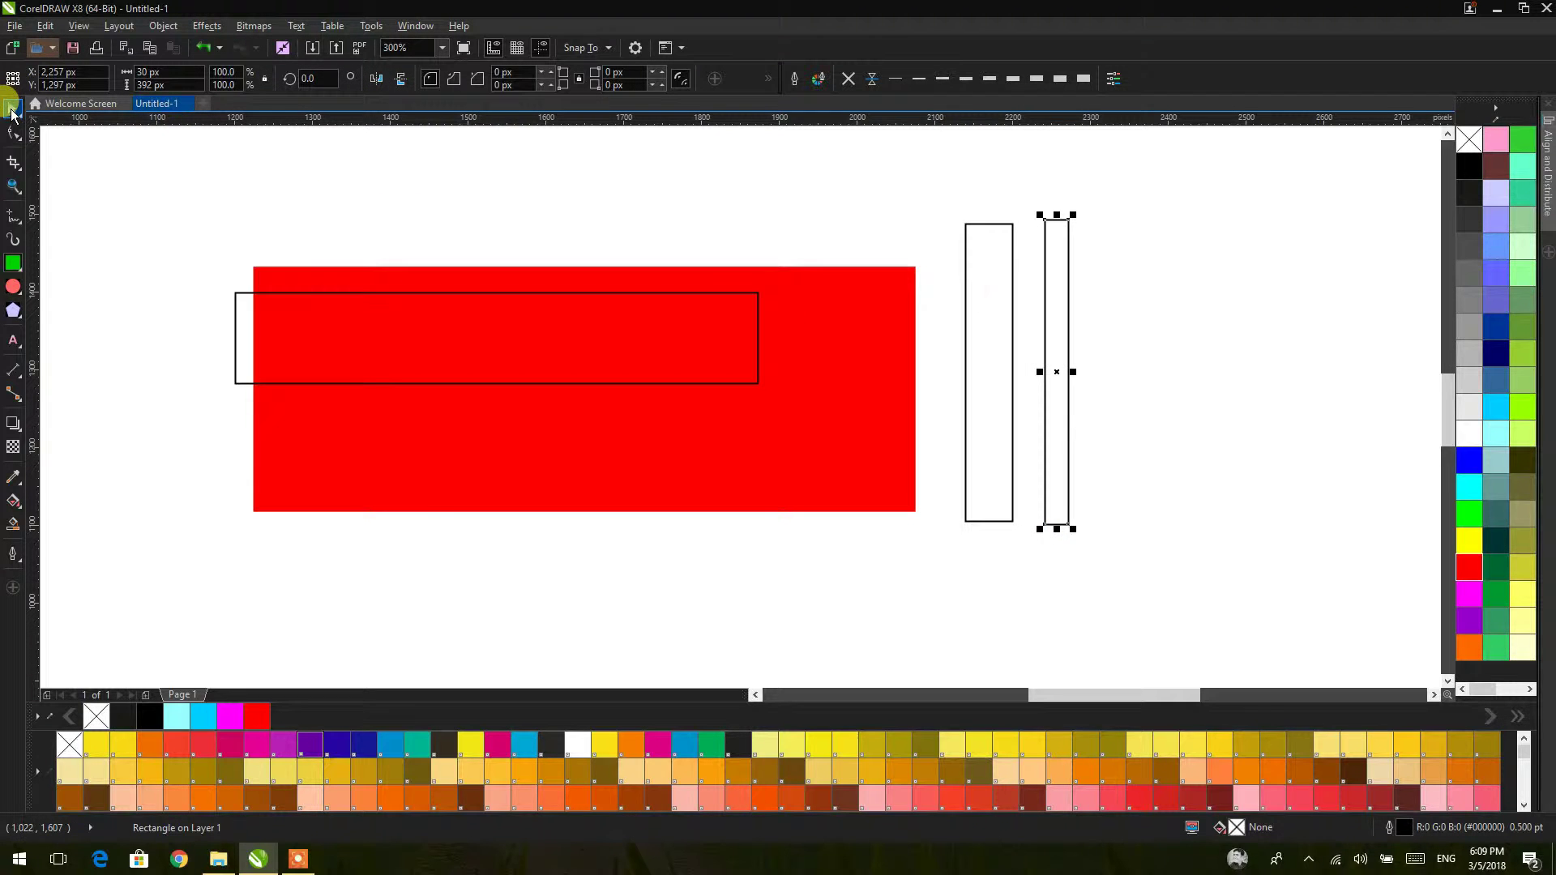
{"action": "left_click_drag", "start_coordinate": [929, 195], "coordinate": [1159, 583]}
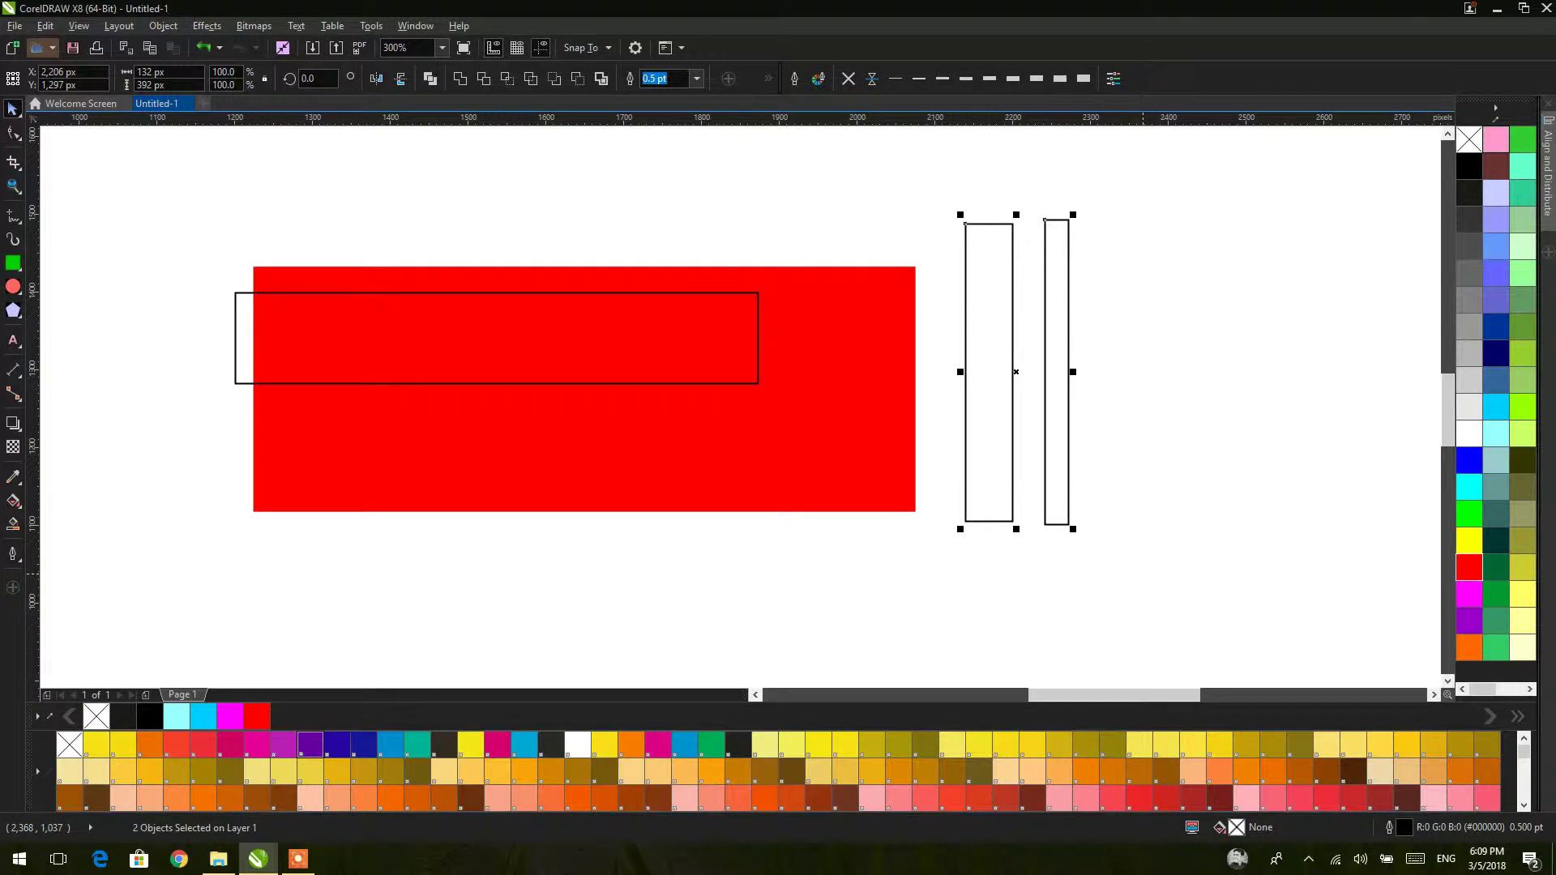
{"action": "left_click", "coordinate": [322, 78]}
{"action": "type", "text": "20"}
{"action": "key", "text": "Return"}
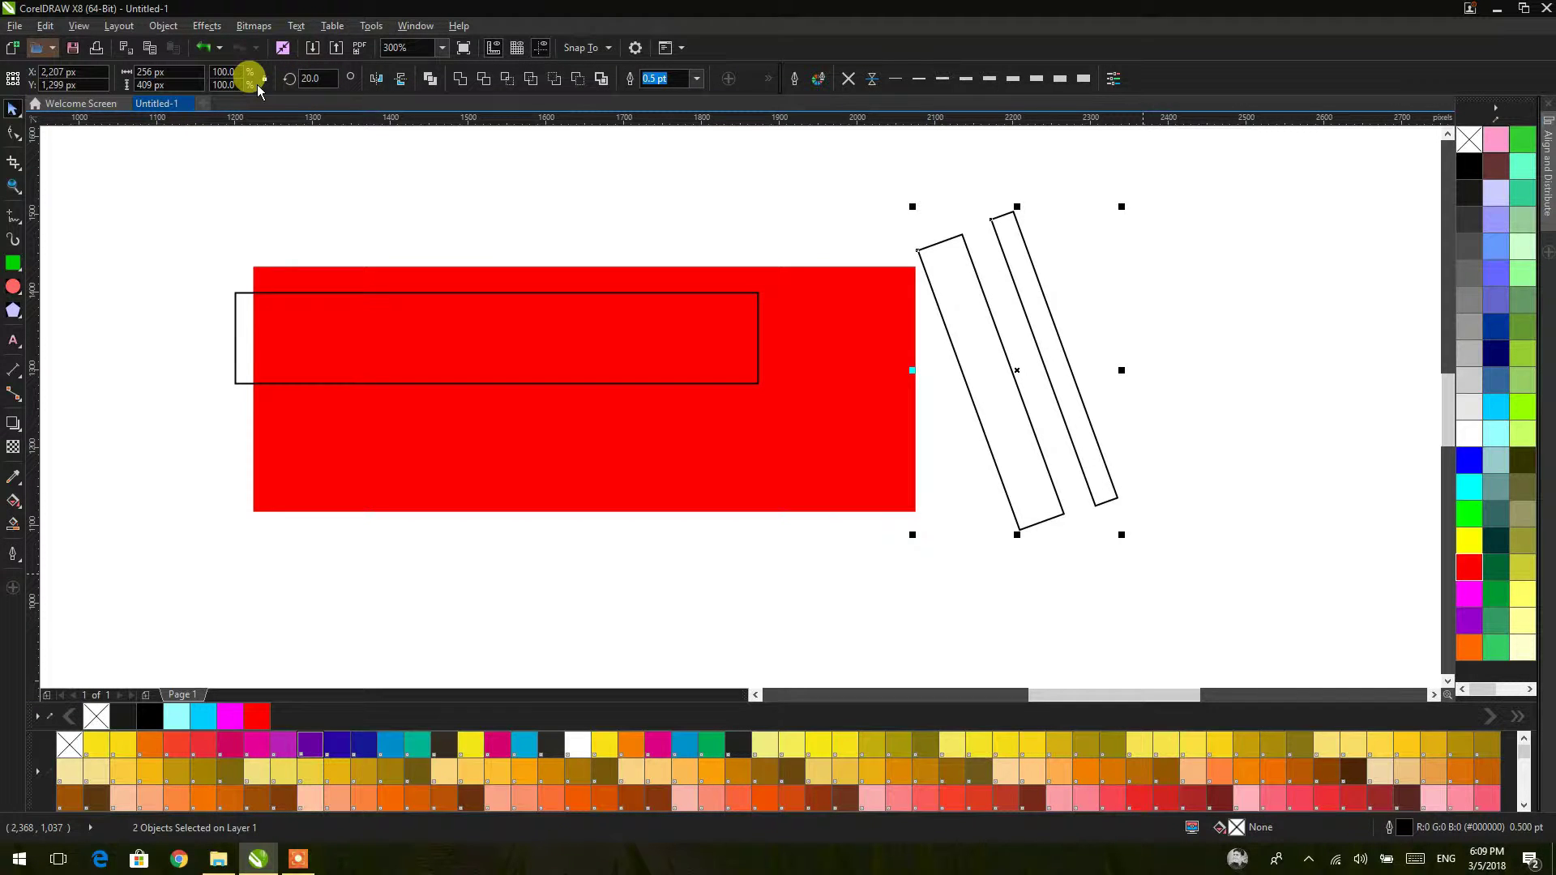
{"action": "left_click", "coordinate": [316, 78]}
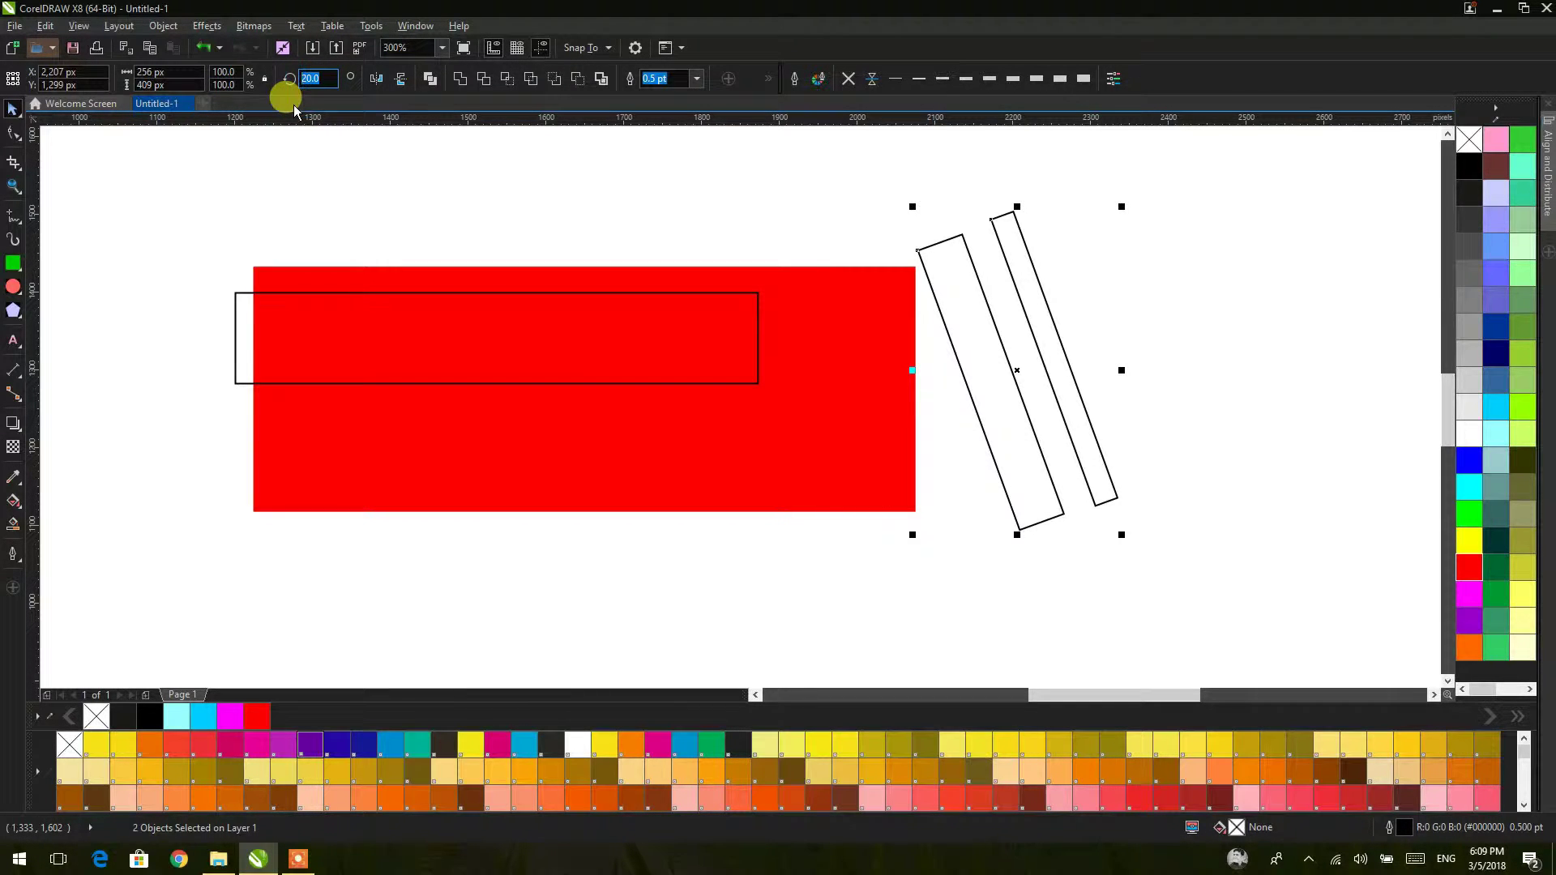
{"action": "type", "text": "25"}
{"action": "key", "text": "Return"}
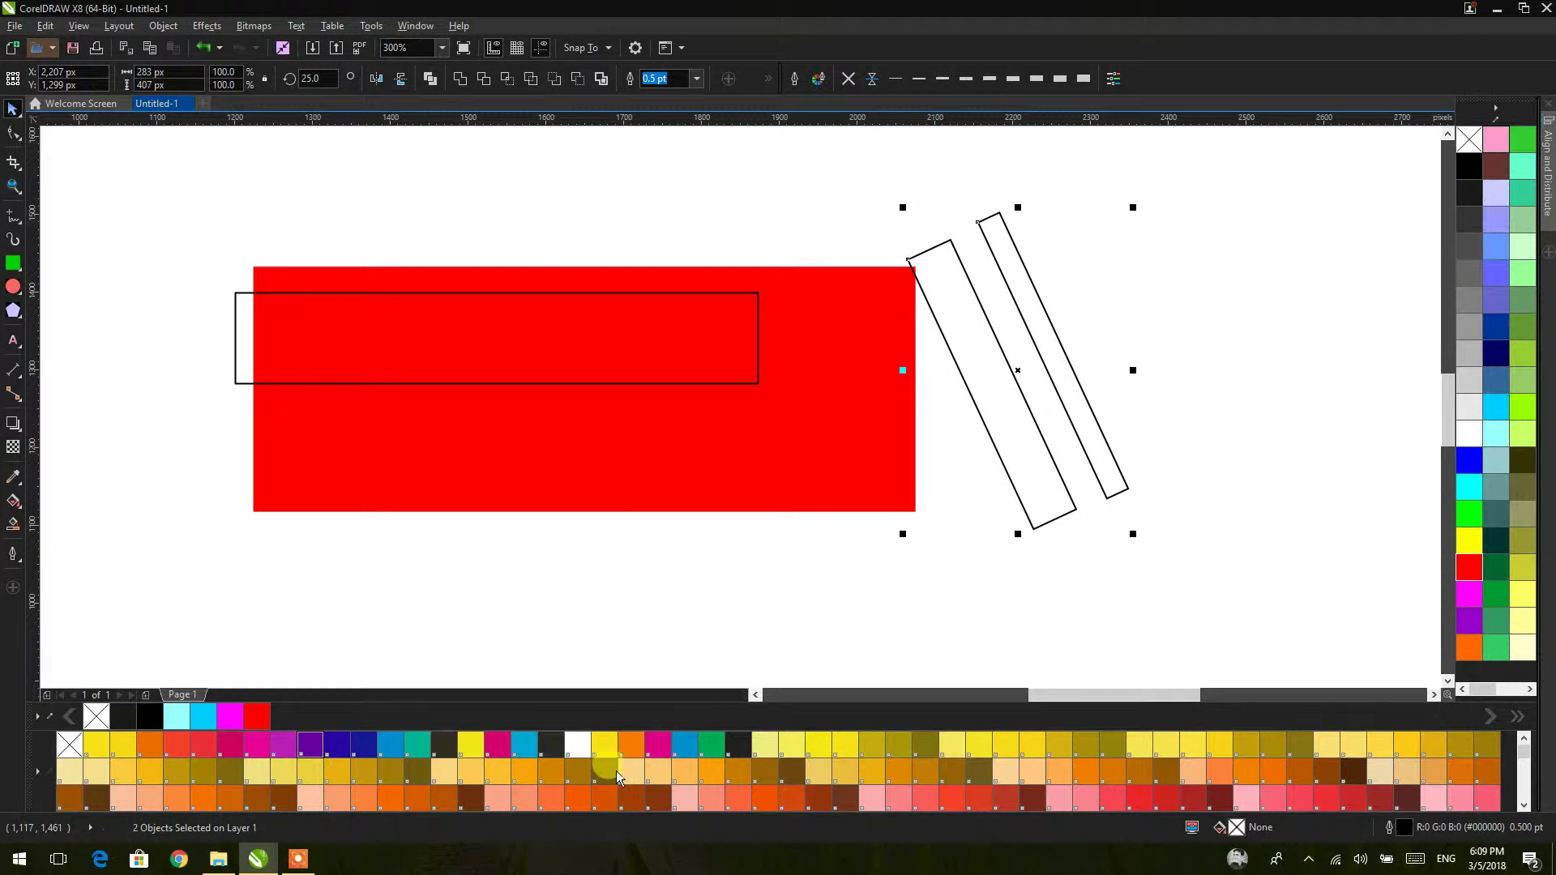
Step: Move the tilted bars over the red rectangle's right end and enlarge them to about 108%
{"action": "left_click_drag", "start_coordinate": [1022, 371], "coordinate": [820, 380]}
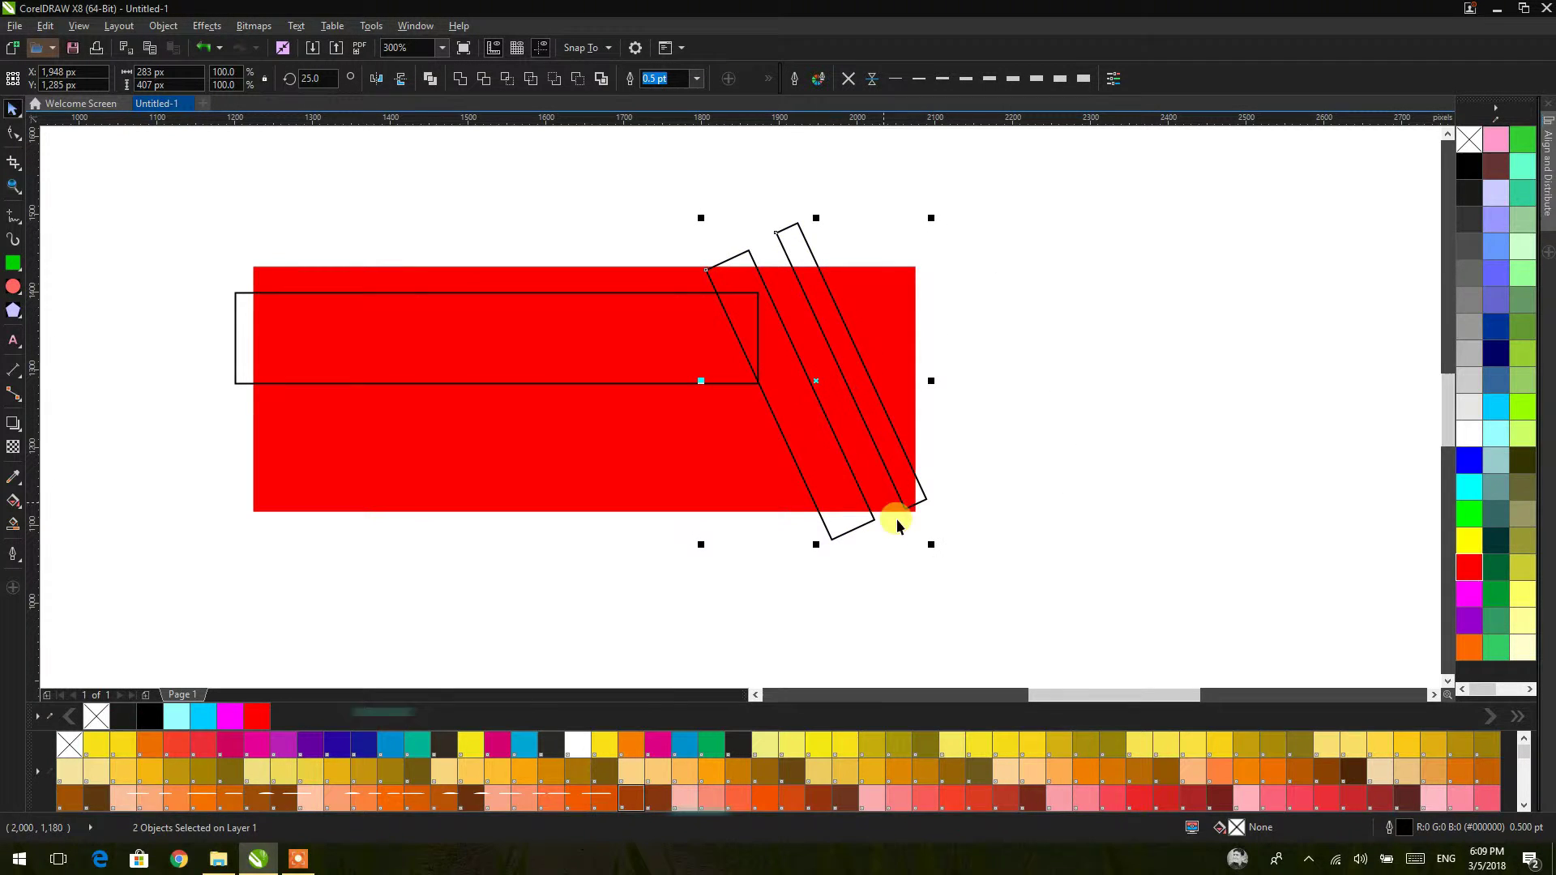
{"action": "left_click_drag", "start_coordinate": [927, 542], "coordinate": [948, 574]}
{"action": "left_click_drag", "start_coordinate": [810, 386], "coordinate": [822, 388]}
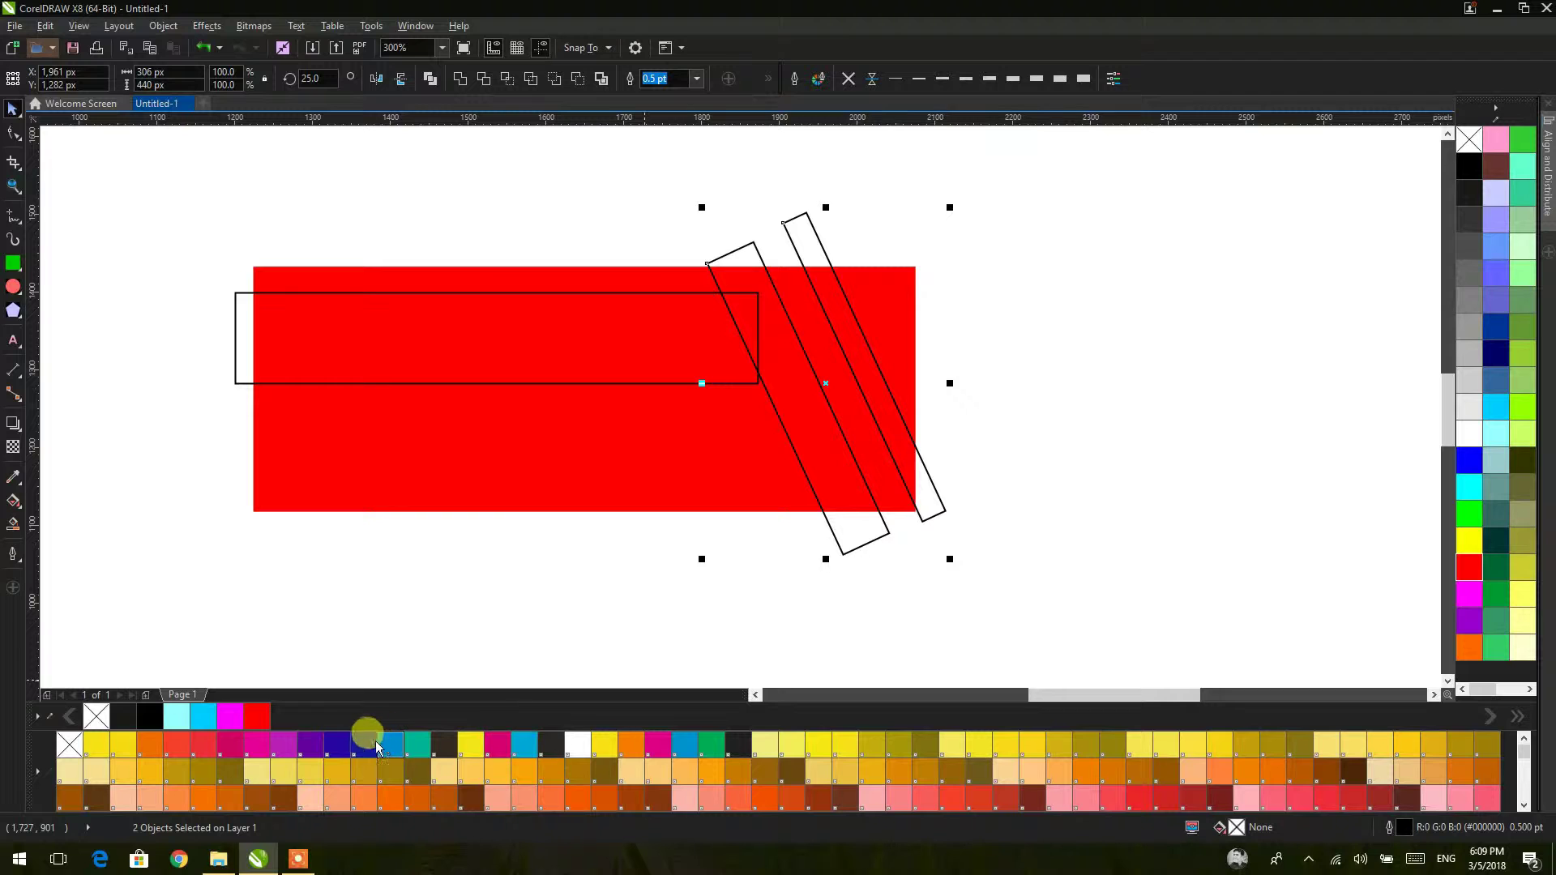
Step: Fill the tilted bars dark blue and the long rectangle purple, both without outlines
{"action": "left_click", "coordinate": [337, 750]}
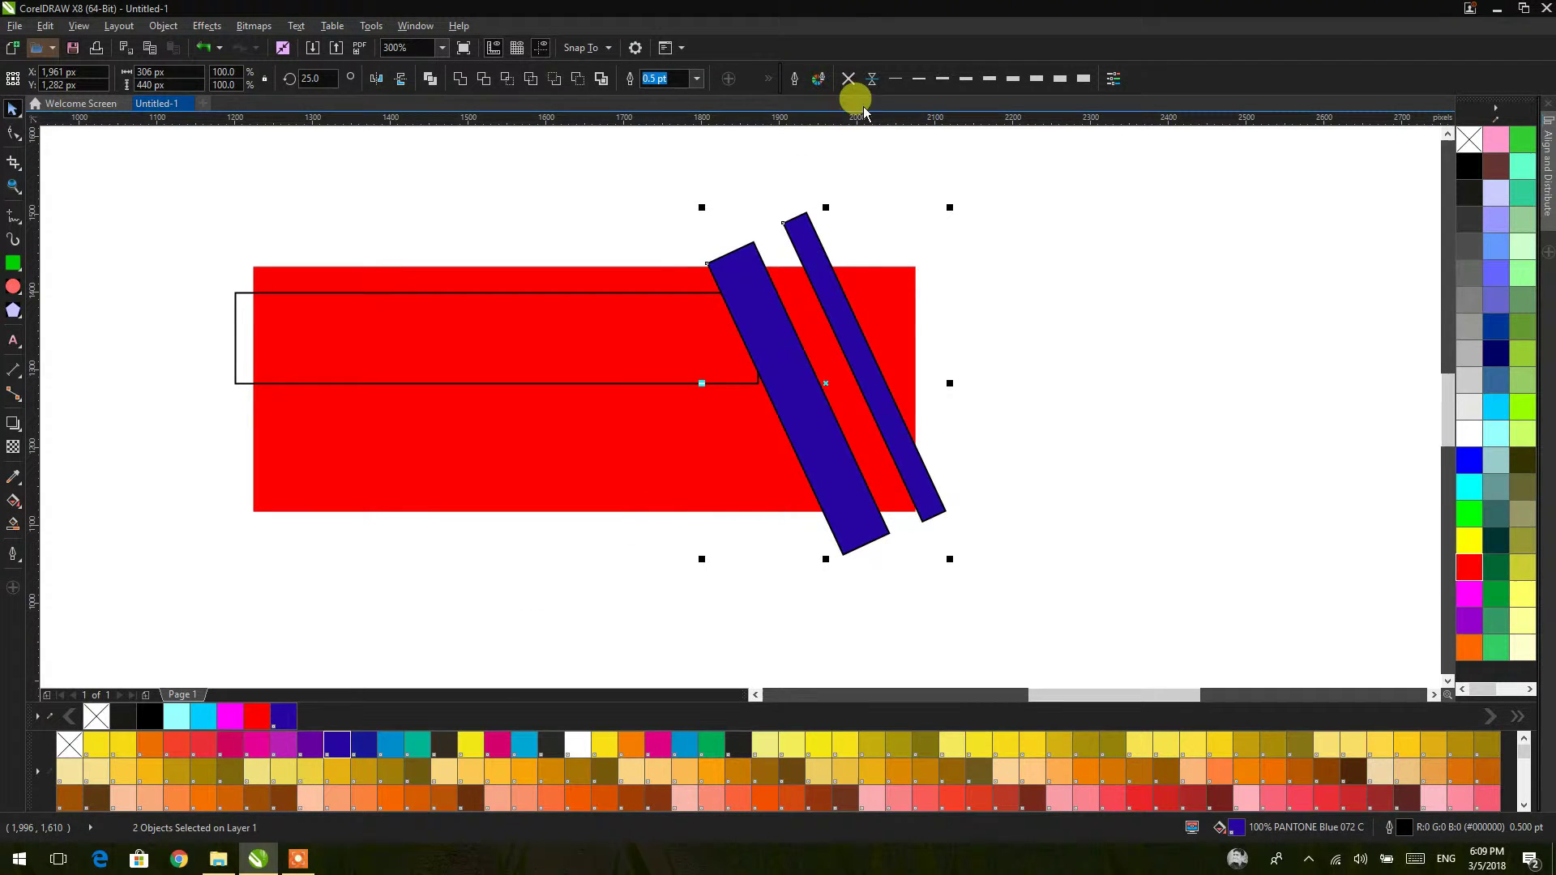
{"action": "left_click", "coordinate": [848, 78]}
{"action": "left_click", "coordinate": [641, 293]}
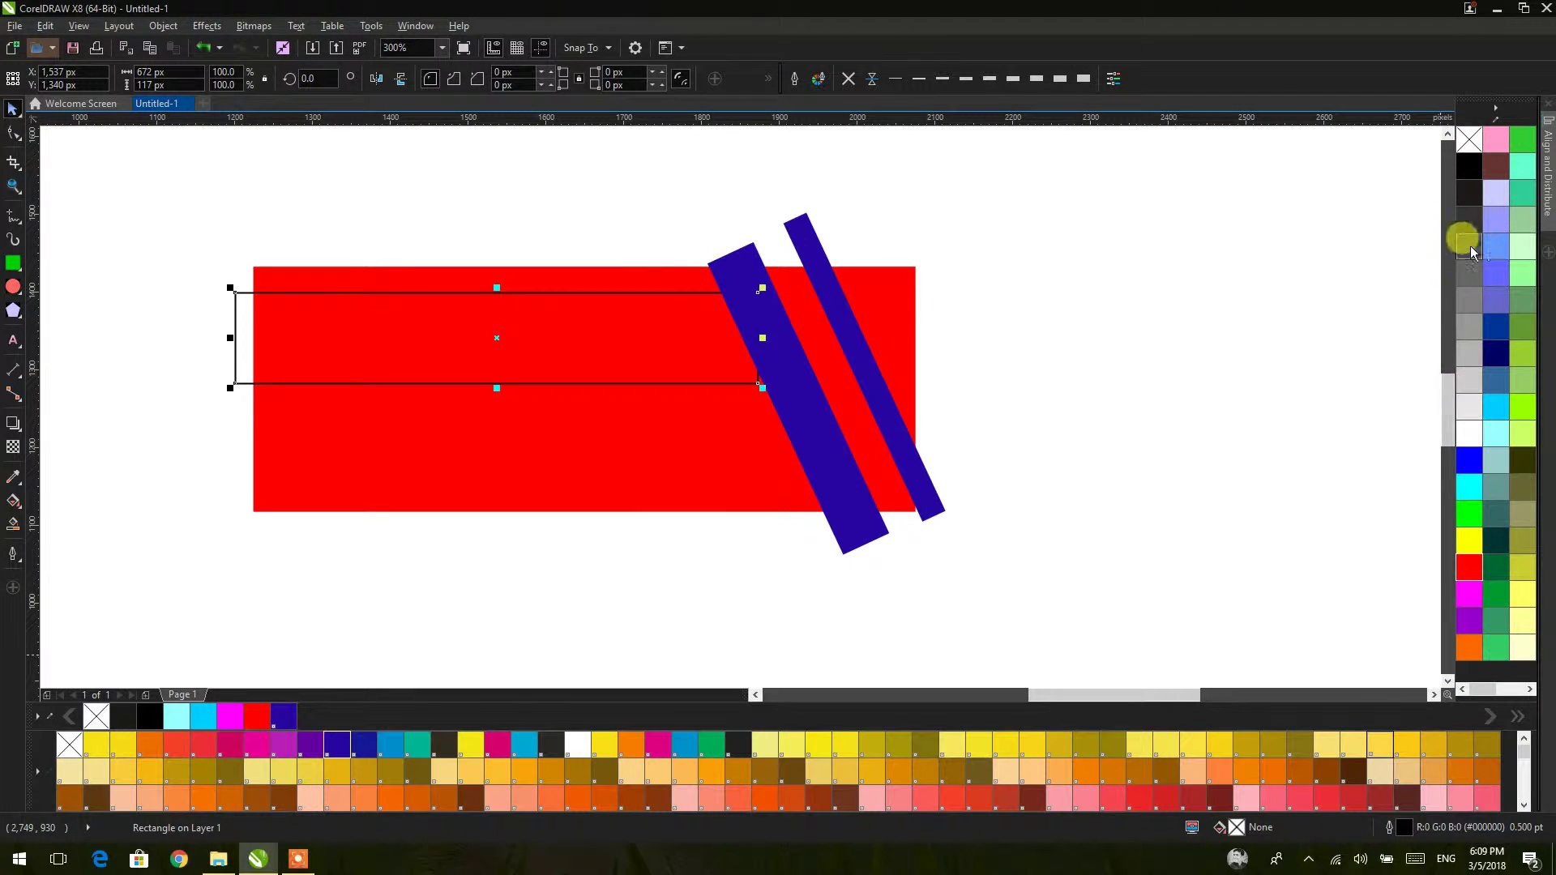
{"action": "left_click", "coordinate": [1497, 245]}
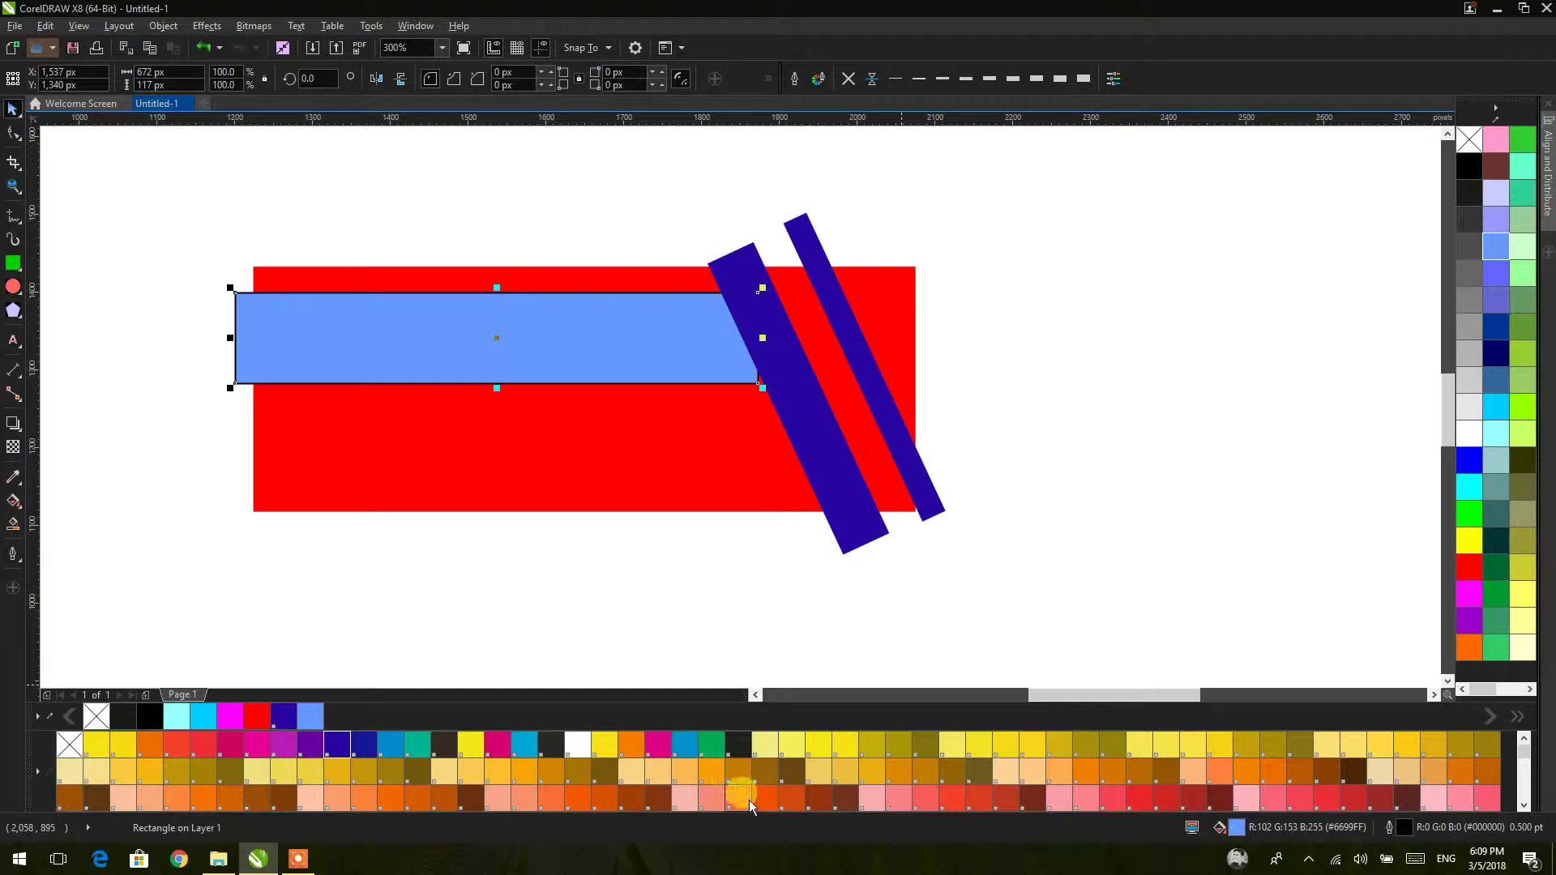
{"action": "scroll", "coordinate": [734, 783], "scroll_direction": "down", "scroll_amount": 3}
{"action": "scroll", "coordinate": [1498, 674], "scroll_direction": "down", "scroll_amount": 2}
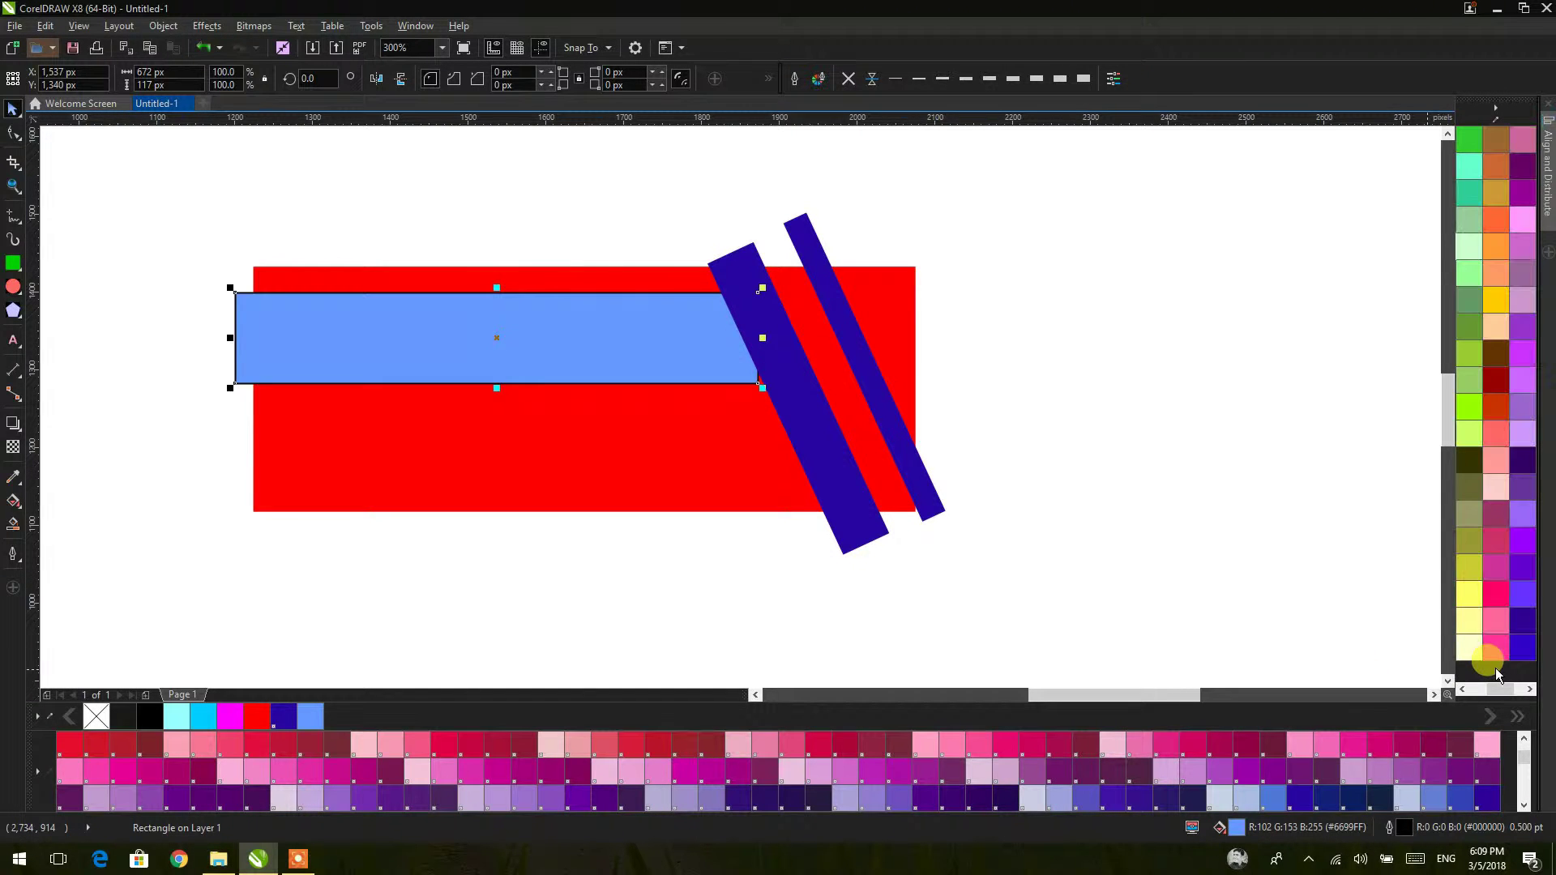
{"action": "left_click", "coordinate": [1523, 165]}
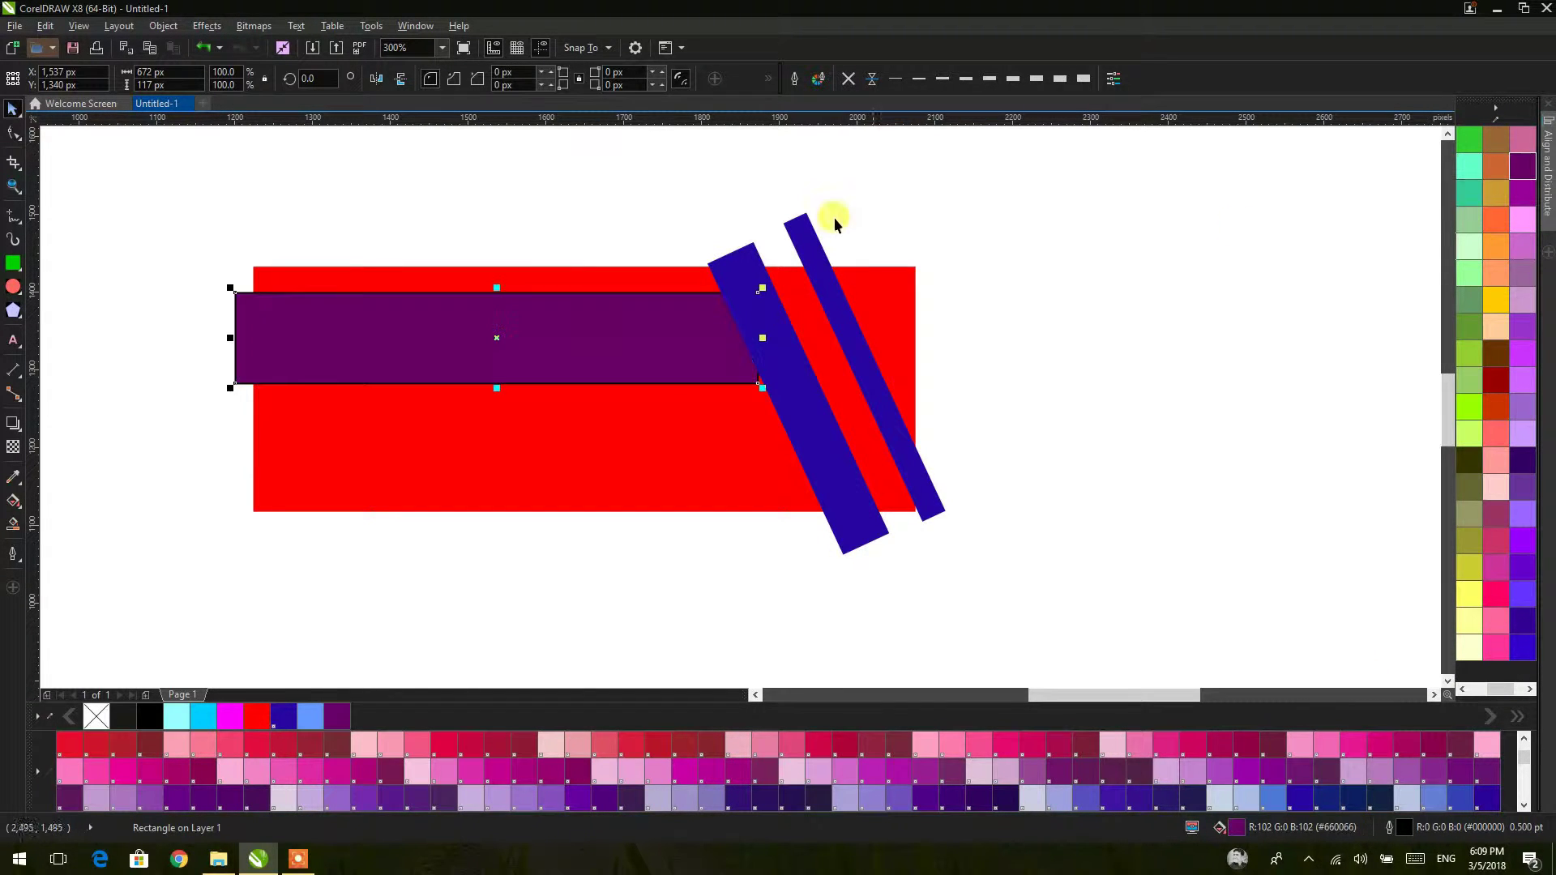
{"action": "left_click", "coordinate": [847, 77]}
Step: Fill the red rectangle white with a light grey outline
{"action": "left_click", "coordinate": [851, 278]}
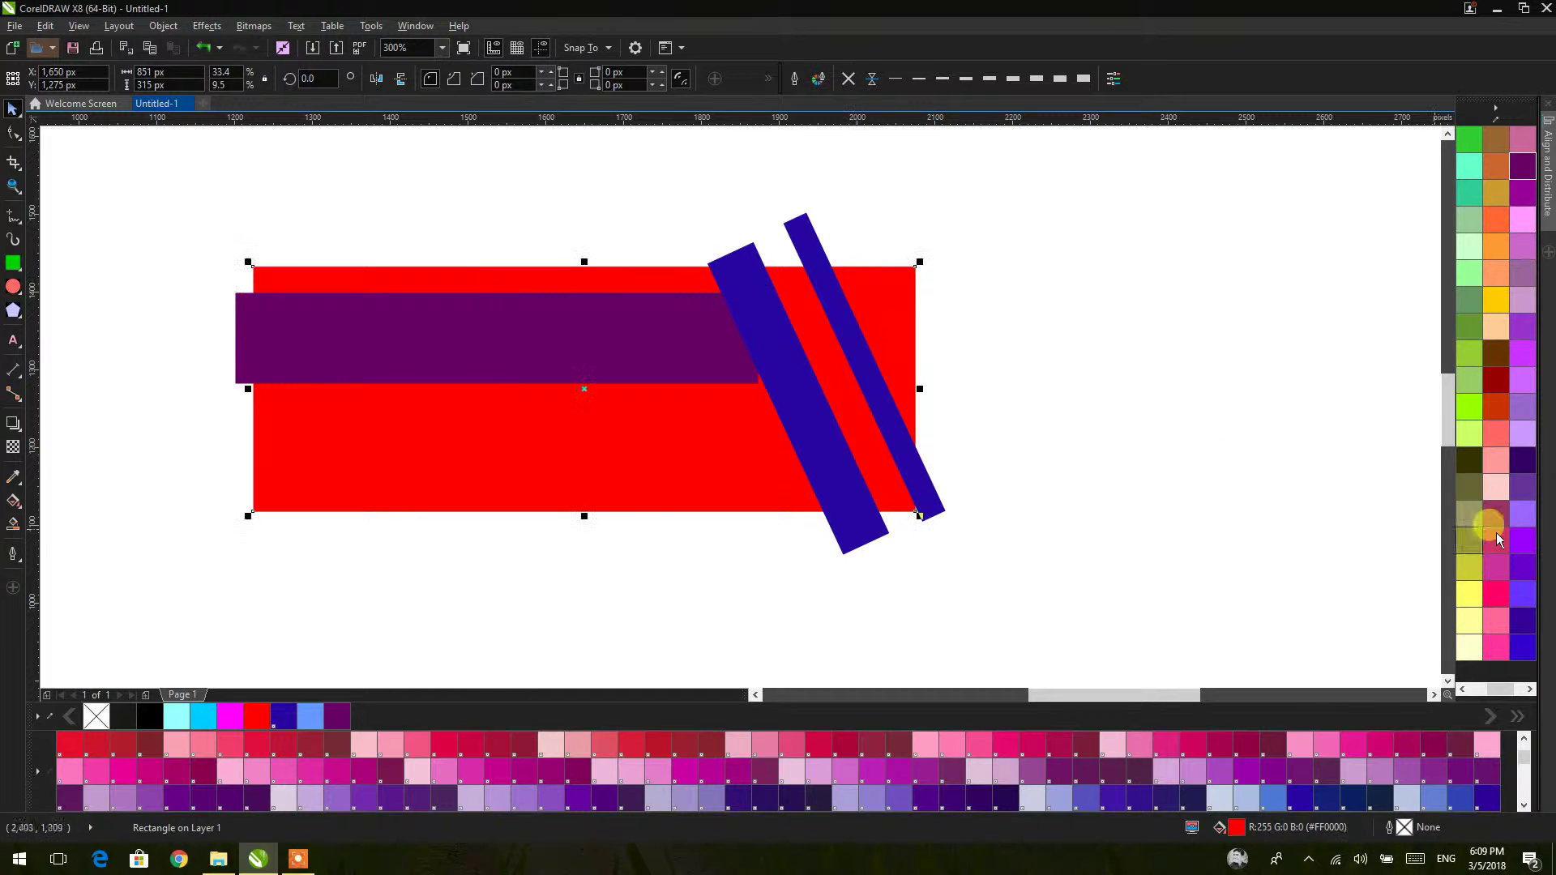
{"action": "scroll", "coordinate": [1509, 539], "scroll_direction": "up", "scroll_amount": 2}
{"action": "left_click", "coordinate": [1469, 433]}
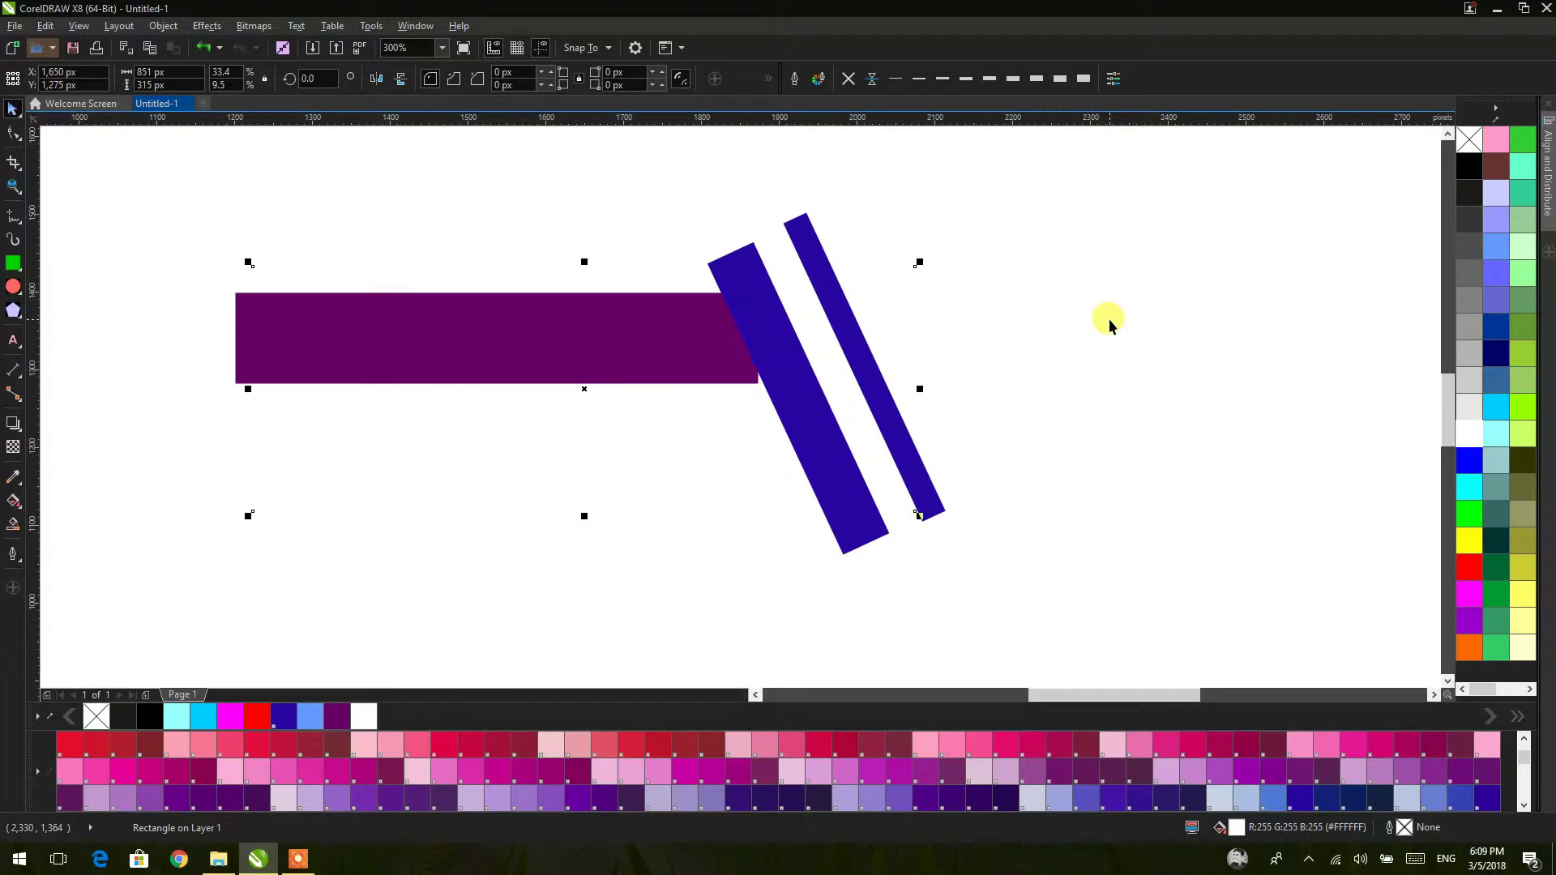
{"action": "right_click", "coordinate": [1466, 380]}
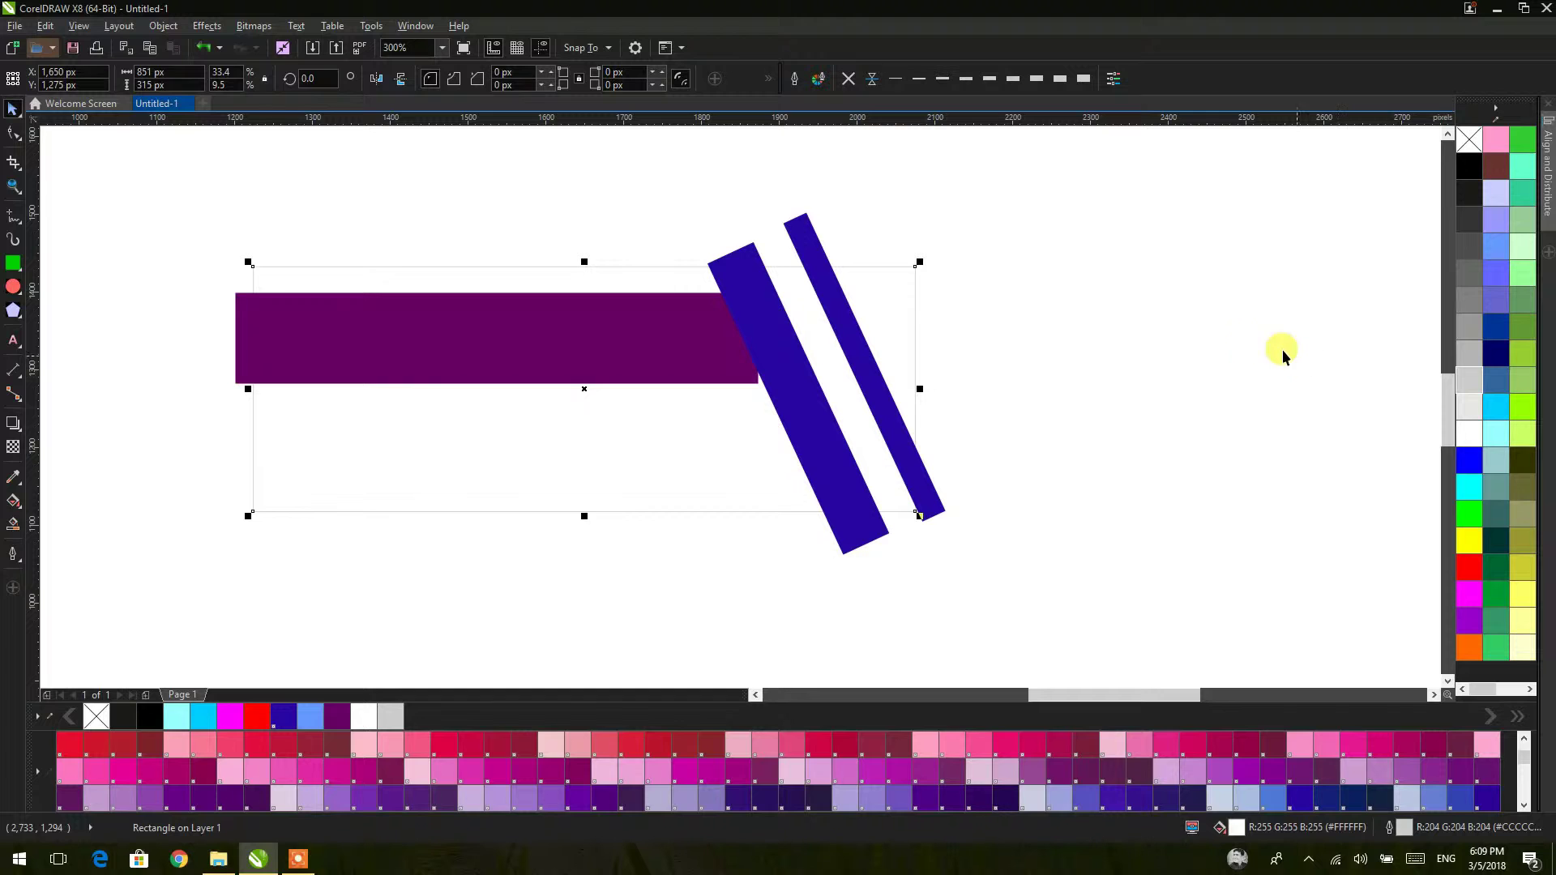
Step: PowerClip the purple bar and blue bars inside the white frame rectangle
{"action": "left_click", "coordinate": [1252, 347]}
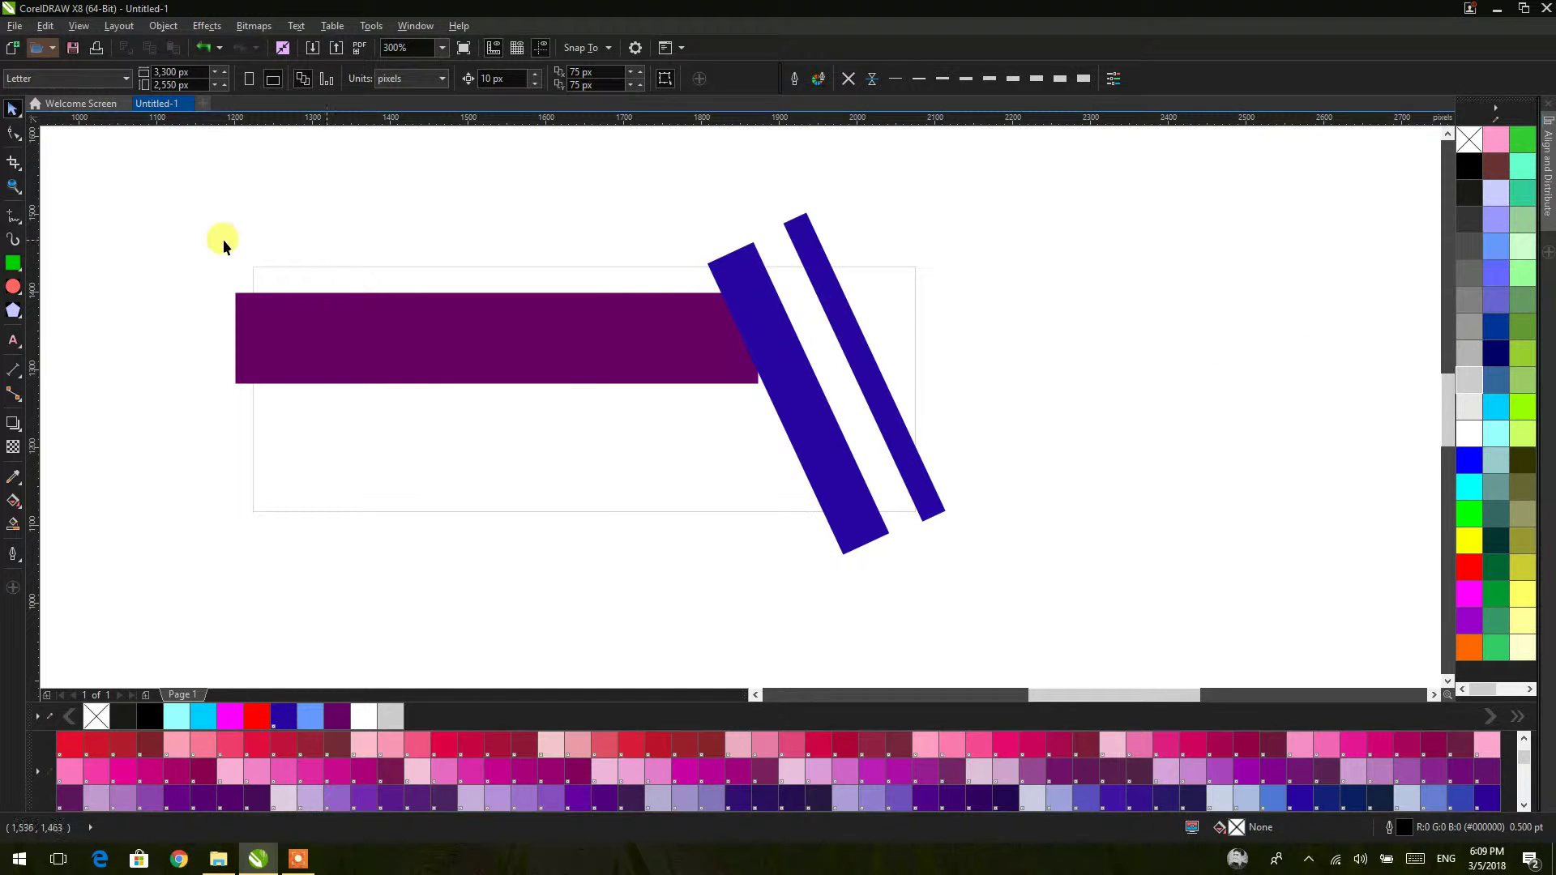
{"action": "left_click_drag", "start_coordinate": [178, 229], "coordinate": [811, 452]}
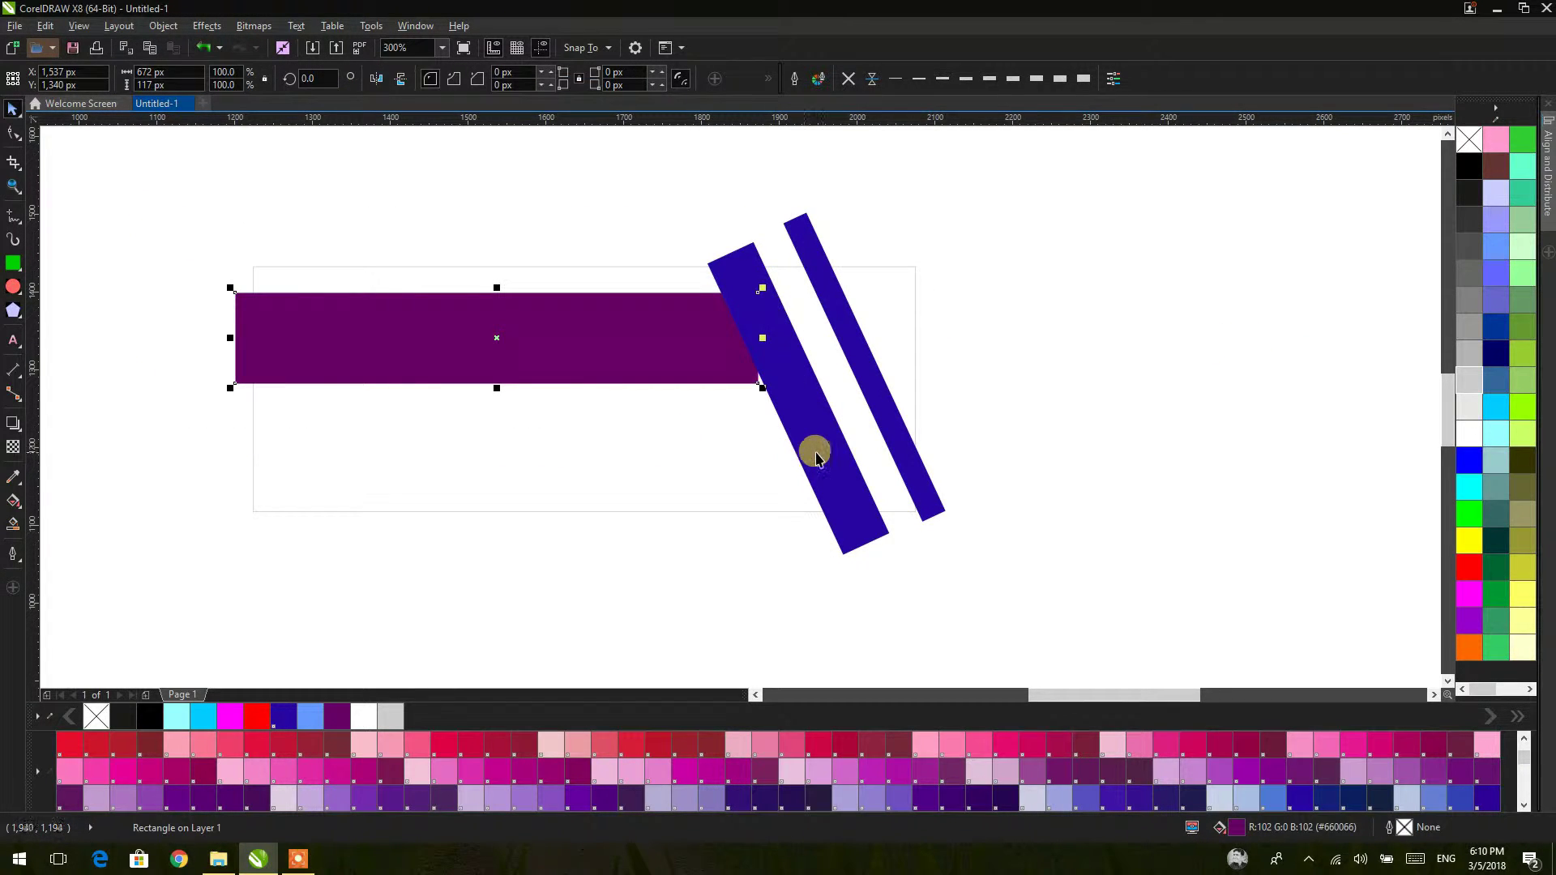
{"action": "left_click", "coordinate": [824, 417], "text": "shift"}
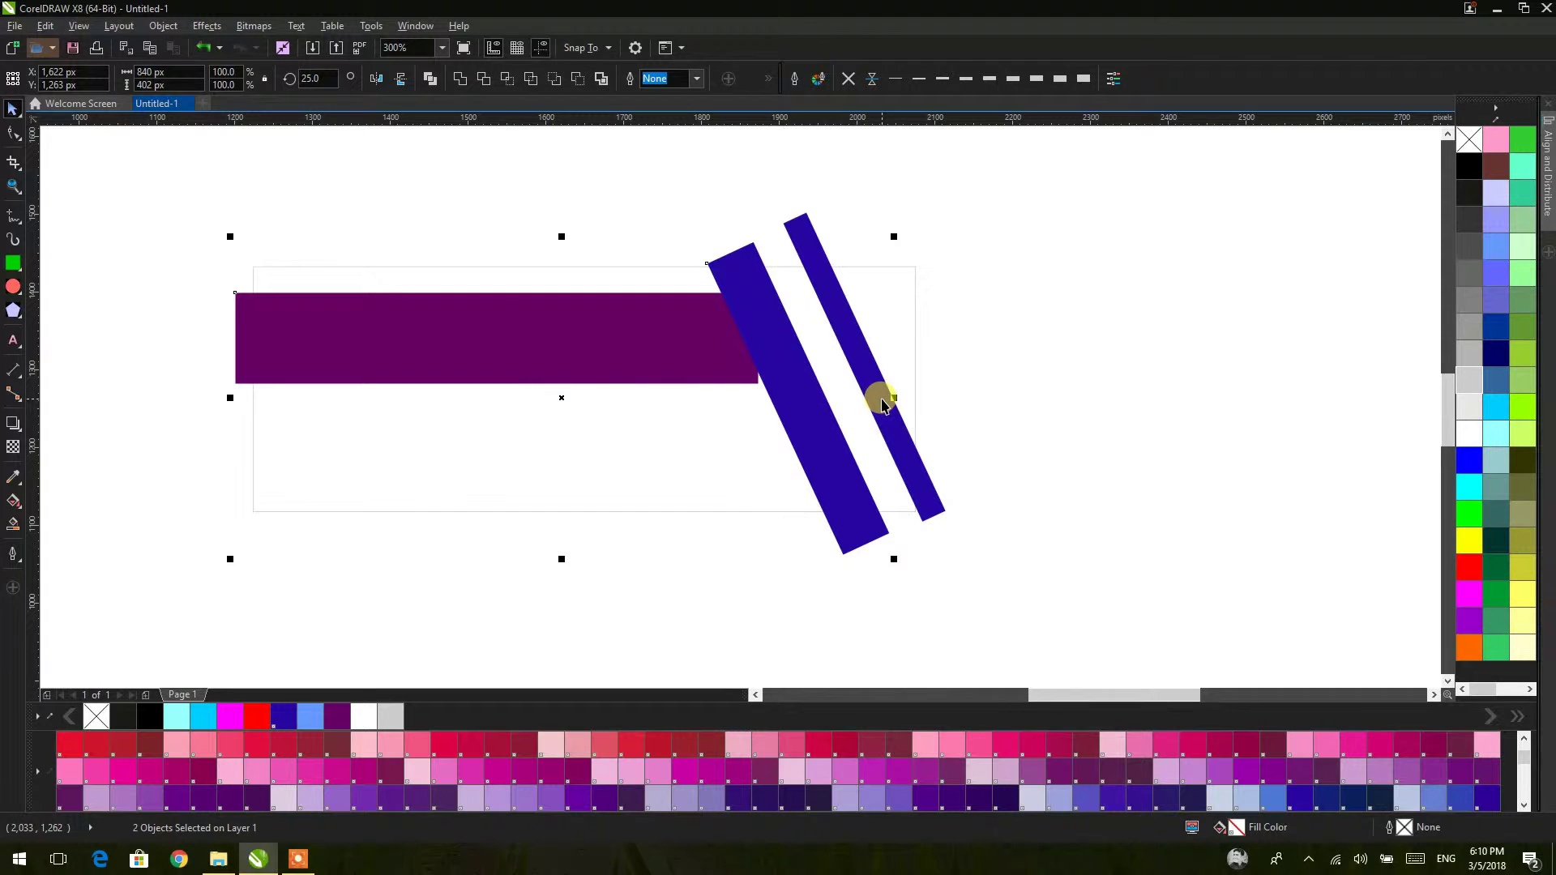
{"action": "right_click", "coordinate": [882, 399]}
{"action": "left_click", "coordinate": [900, 408]}
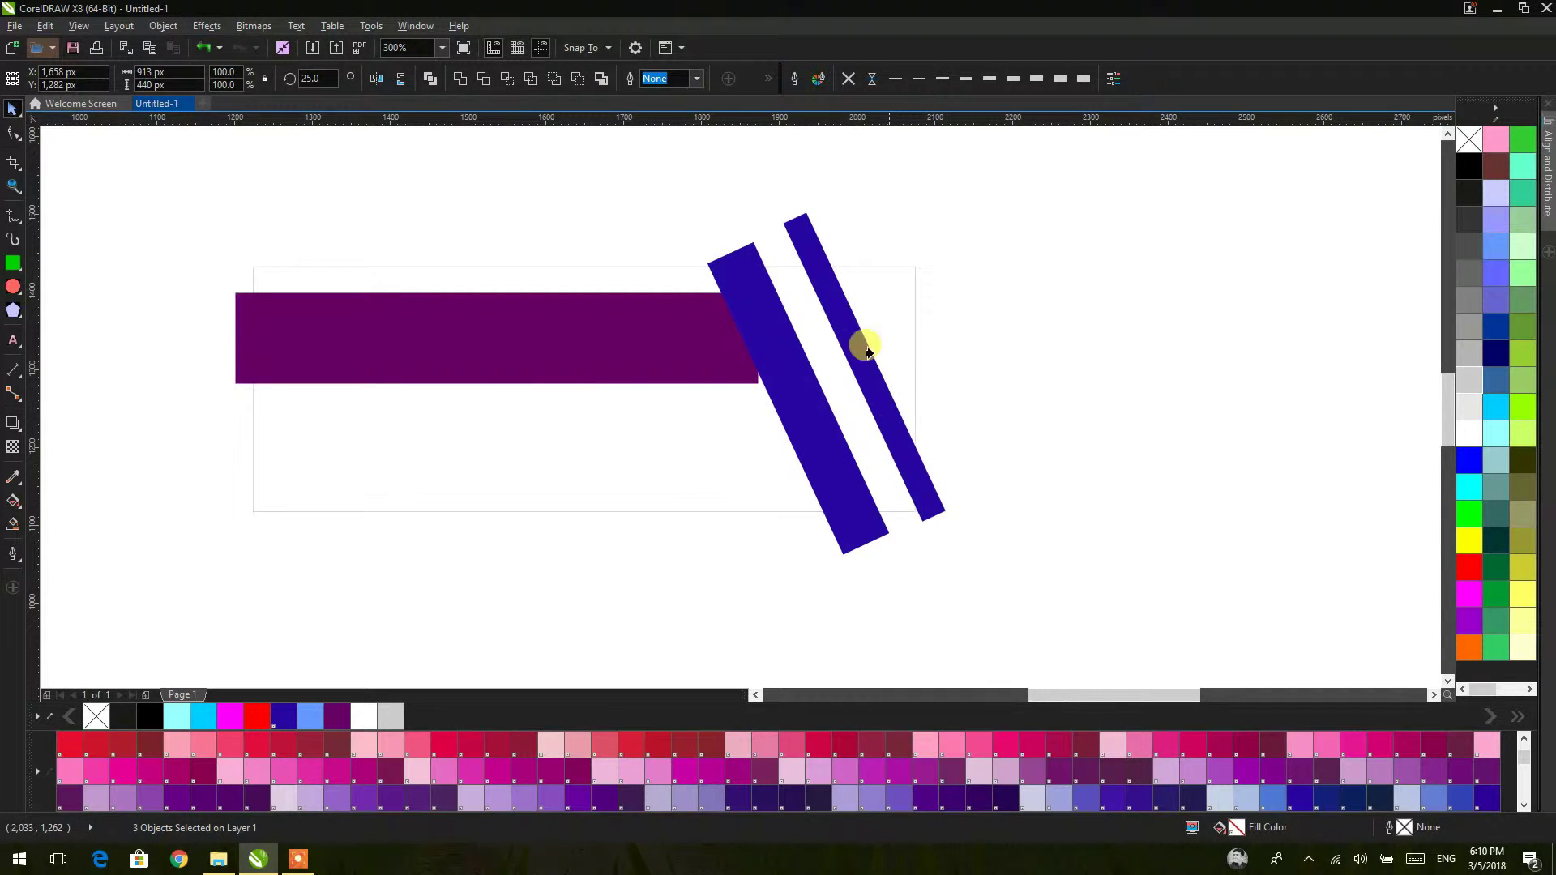
{"action": "left_click", "coordinate": [861, 302]}
Step: Draw an unfilled 287 px circle over the bars' right side
{"action": "left_click", "coordinate": [985, 321]}
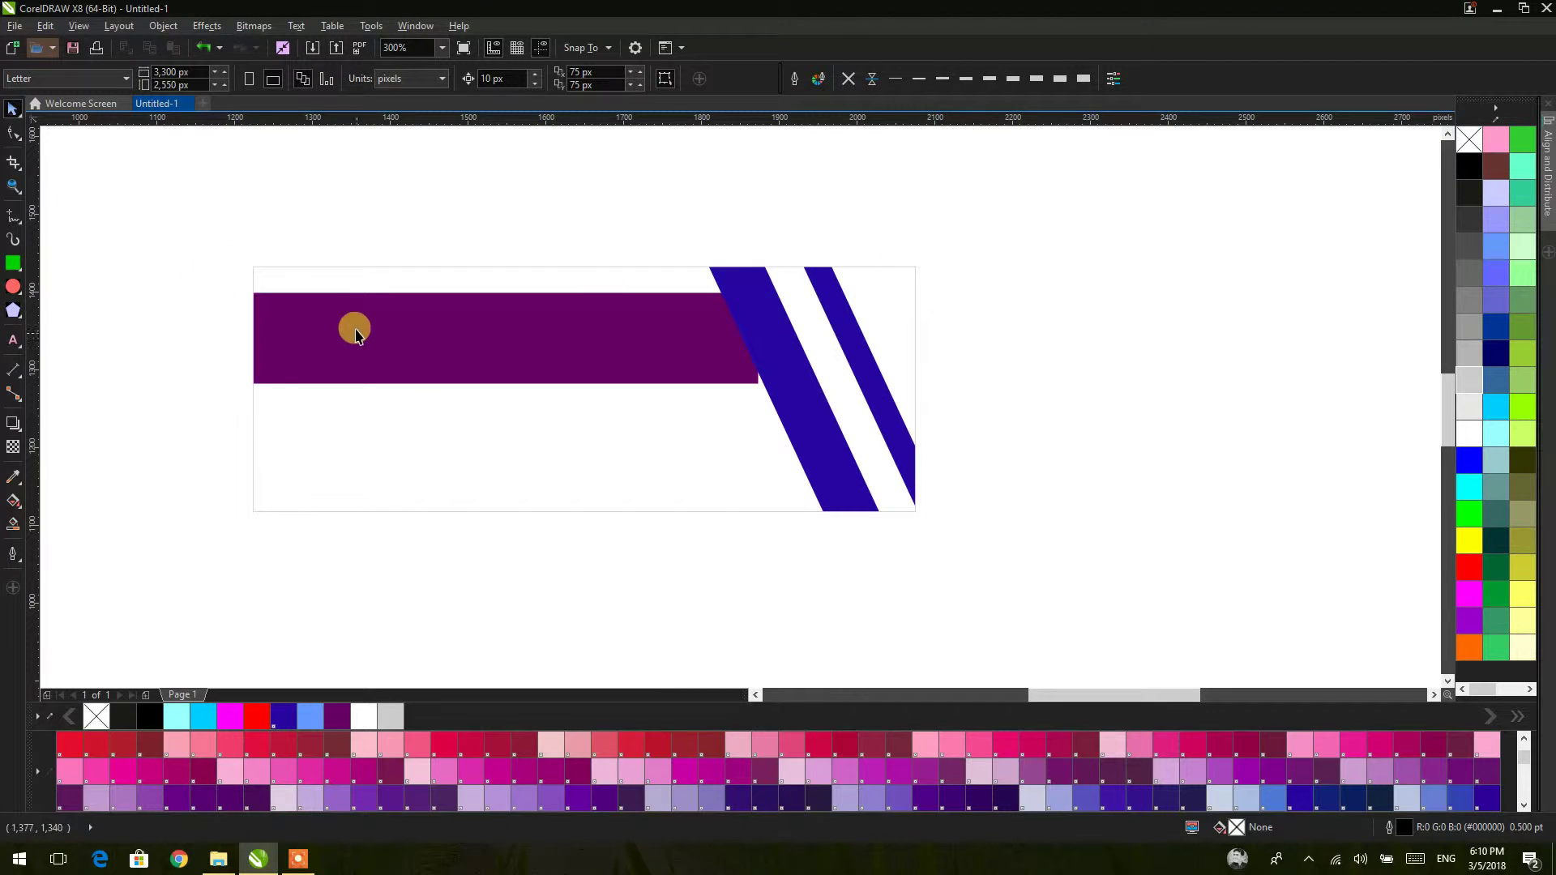
{"action": "left_click", "coordinate": [13, 287]}
{"action": "mouse_move", "coordinate": [653, 316]}
{"action": "left_mouse_down"}
{"action": "mouse_move", "coordinate": [792, 465]}
{"action": "mouse_move", "coordinate": [781, 397]}
{"action": "mouse_move", "coordinate": [841, 522]}
{"action": "mouse_move", "coordinate": [881, 545]}
{"action": "left_mouse_up"}
Step: Move the circle up onto the purple bar's end and shrink it to 270 px
{"action": "left_click", "coordinate": [13, 109]}
{"action": "left_click_drag", "start_coordinate": [762, 426], "coordinate": [765, 396]}
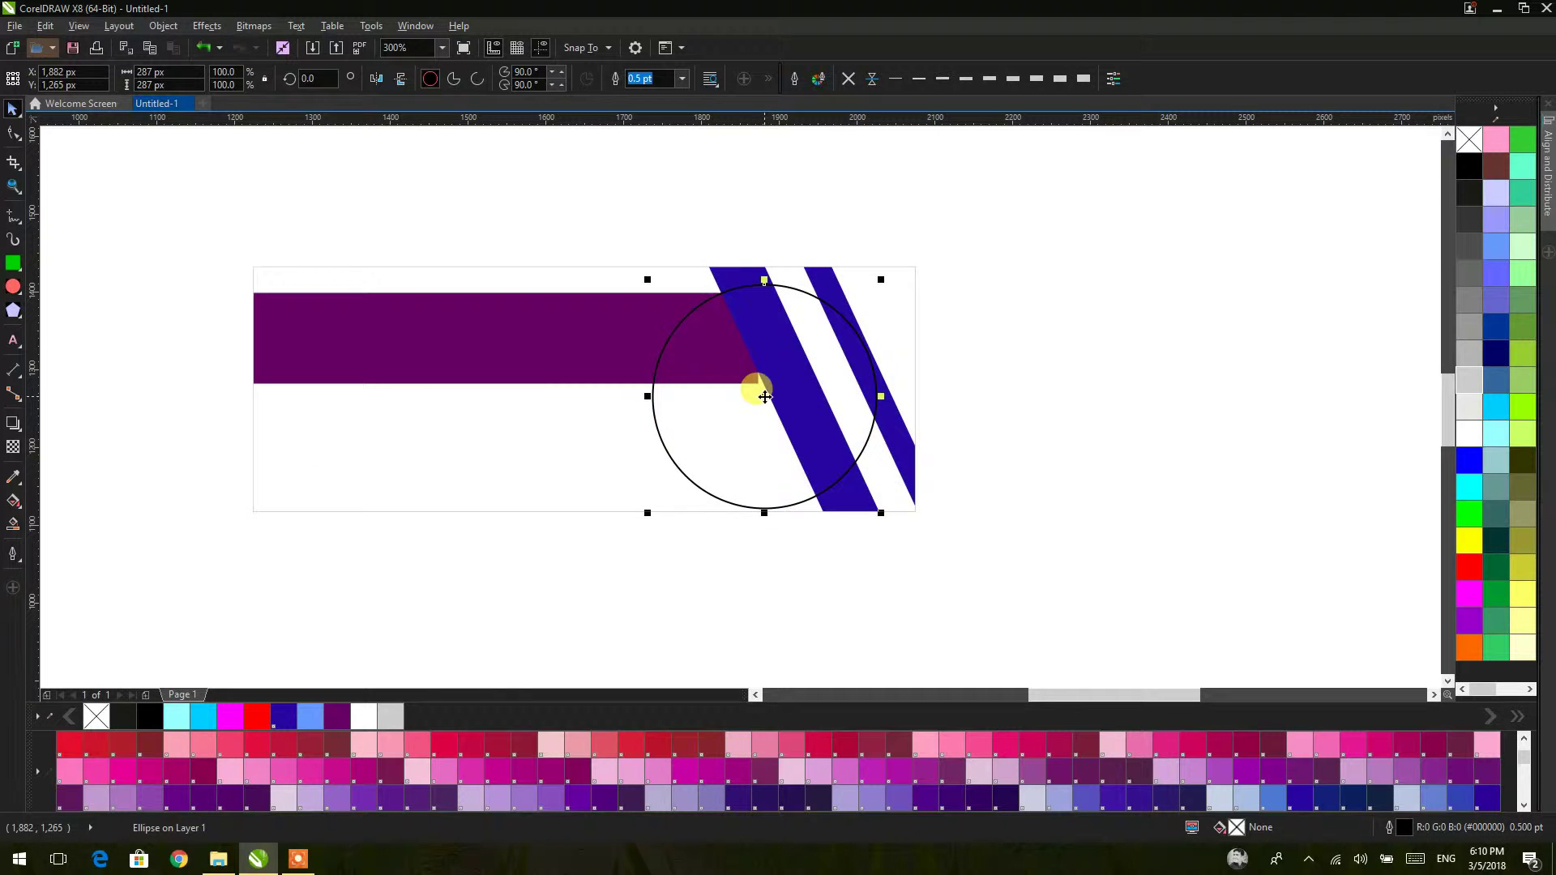
{"action": "scroll", "coordinate": [765, 397], "scroll_direction": "up", "scroll_amount": 1}
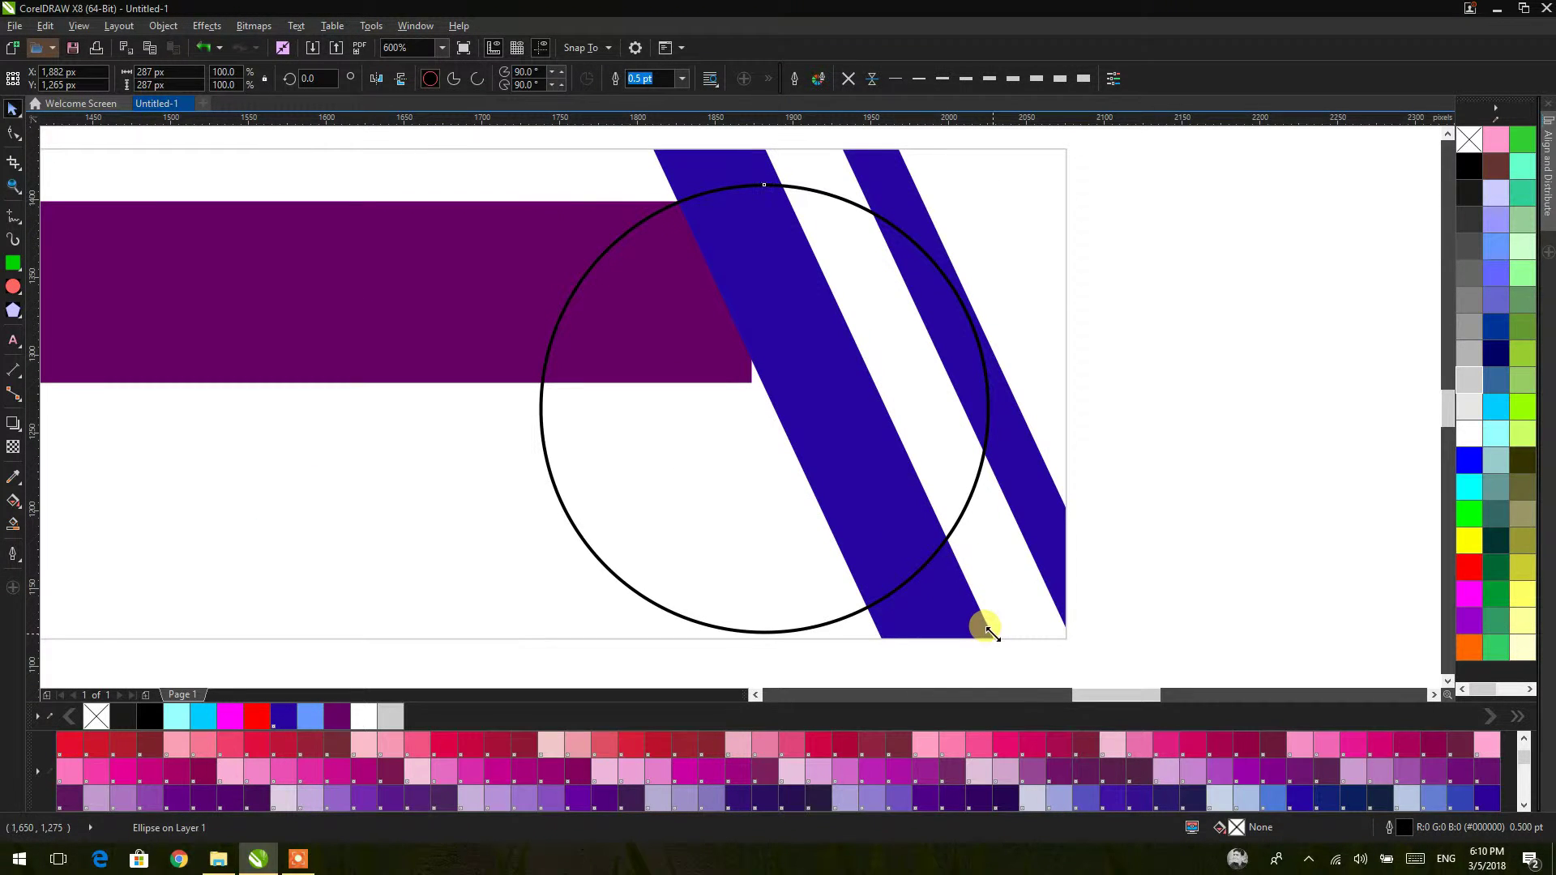
{"action": "left_click_drag", "start_coordinate": [985, 630], "coordinate": [978, 624]}
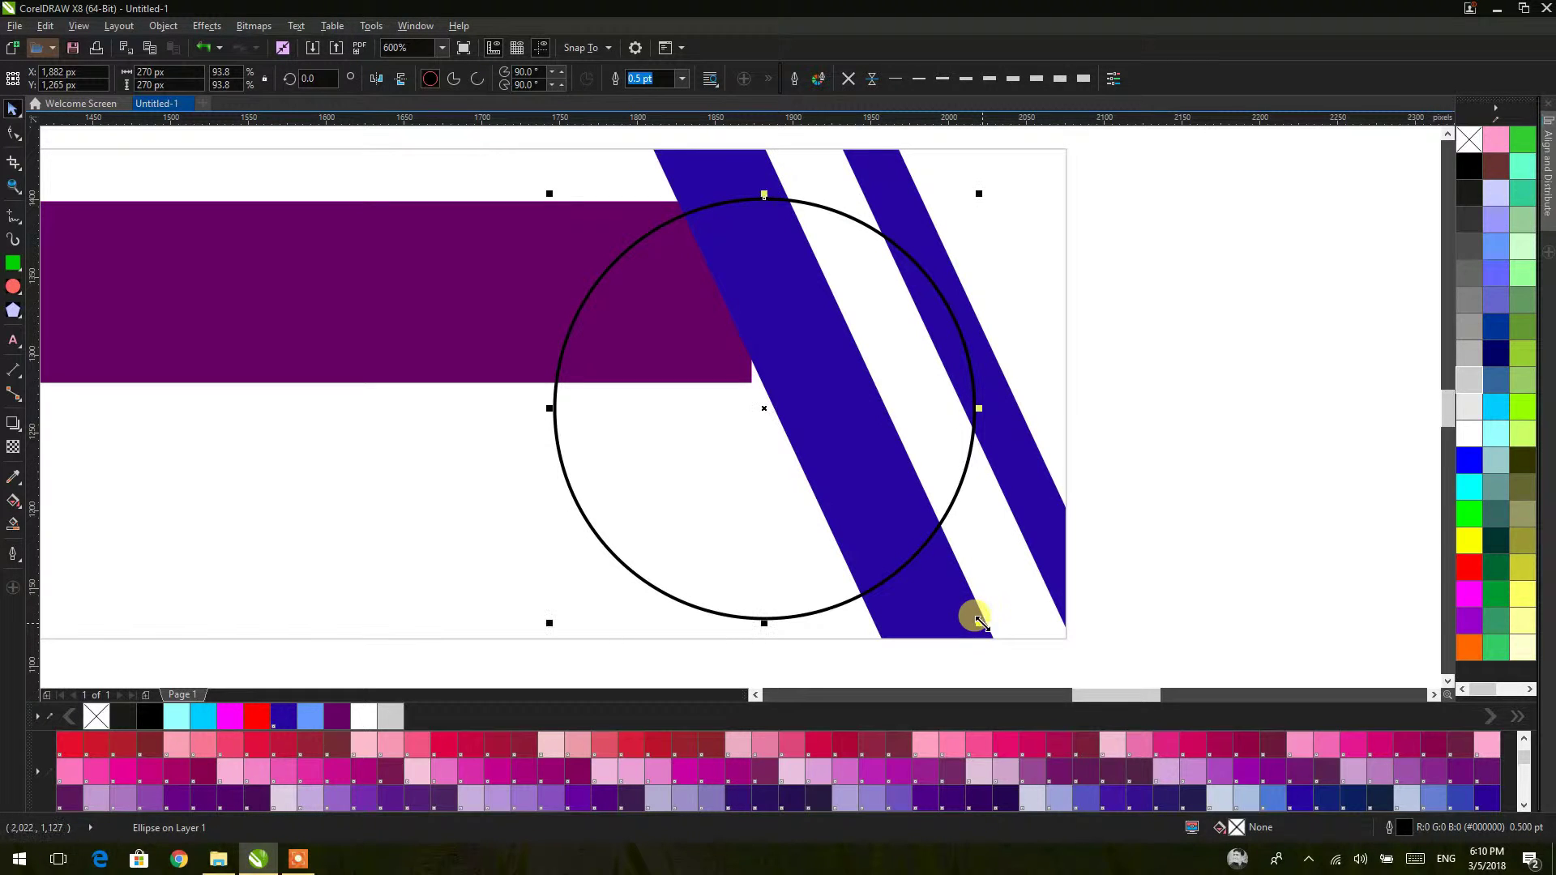
Step: Give the circle a violet (#9900CC) fill and outline
{"action": "left_click", "coordinate": [1168, 460]}
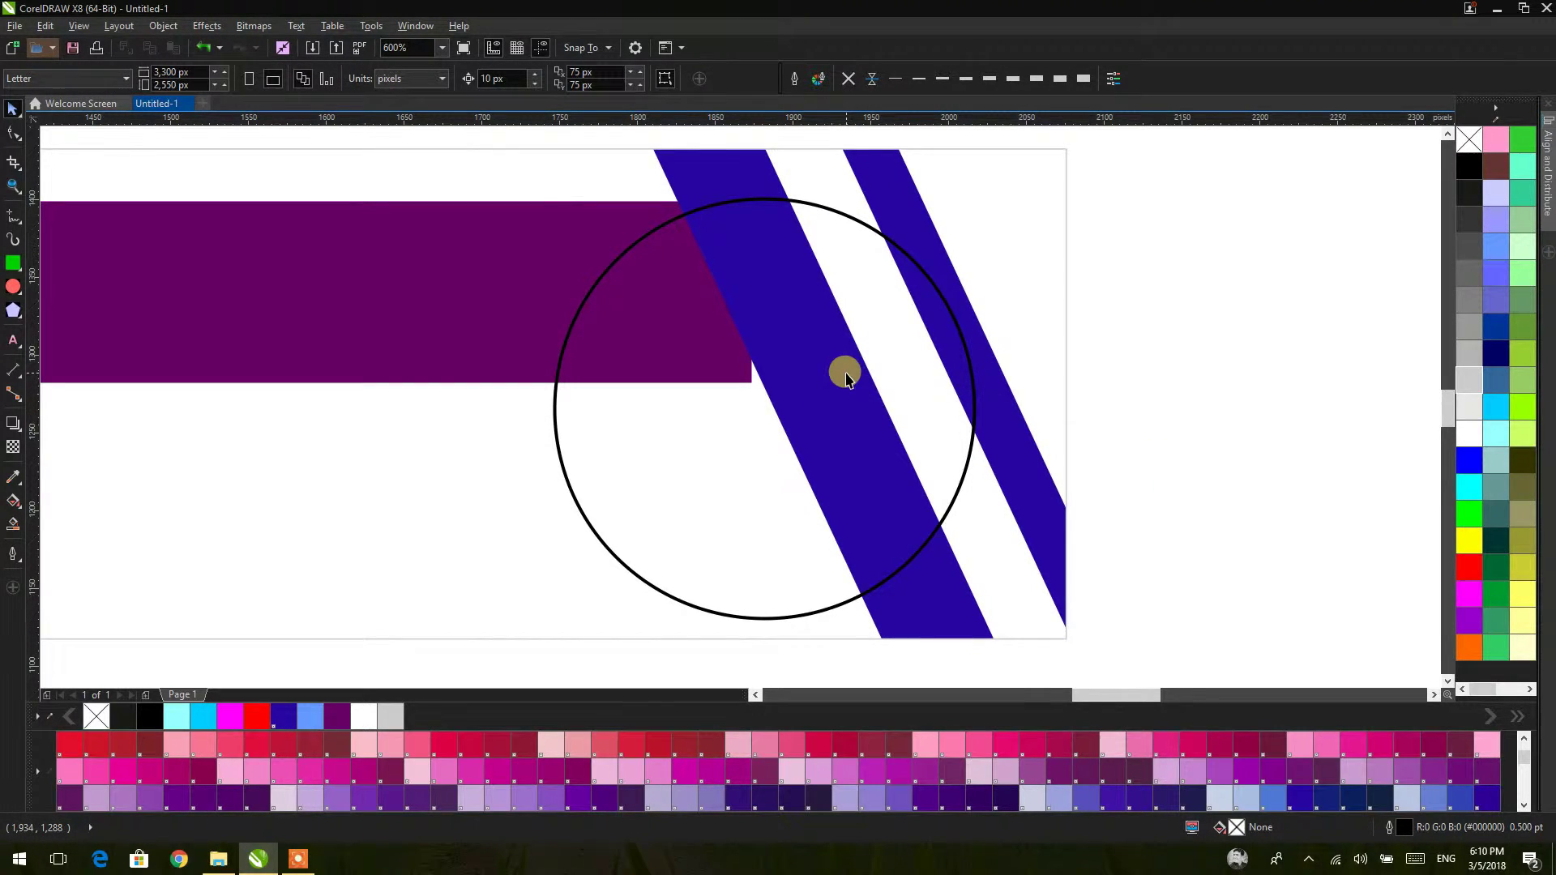
{"action": "scroll", "coordinate": [840, 368], "scroll_direction": "down", "scroll_amount": 1}
{"action": "left_click", "coordinate": [779, 374]}
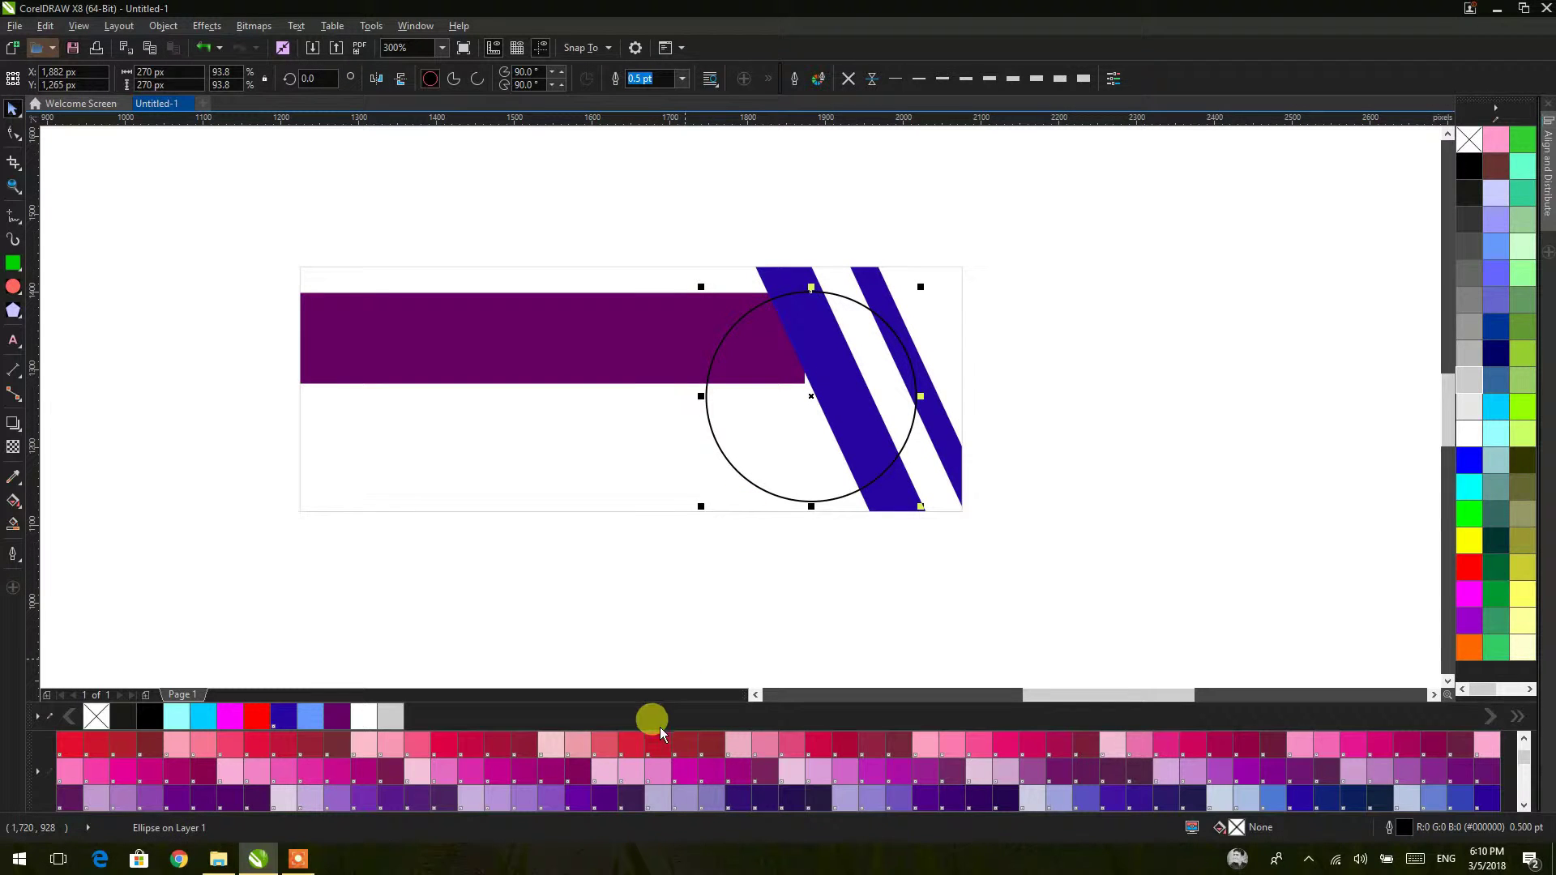
{"action": "right_click", "coordinate": [279, 716]}
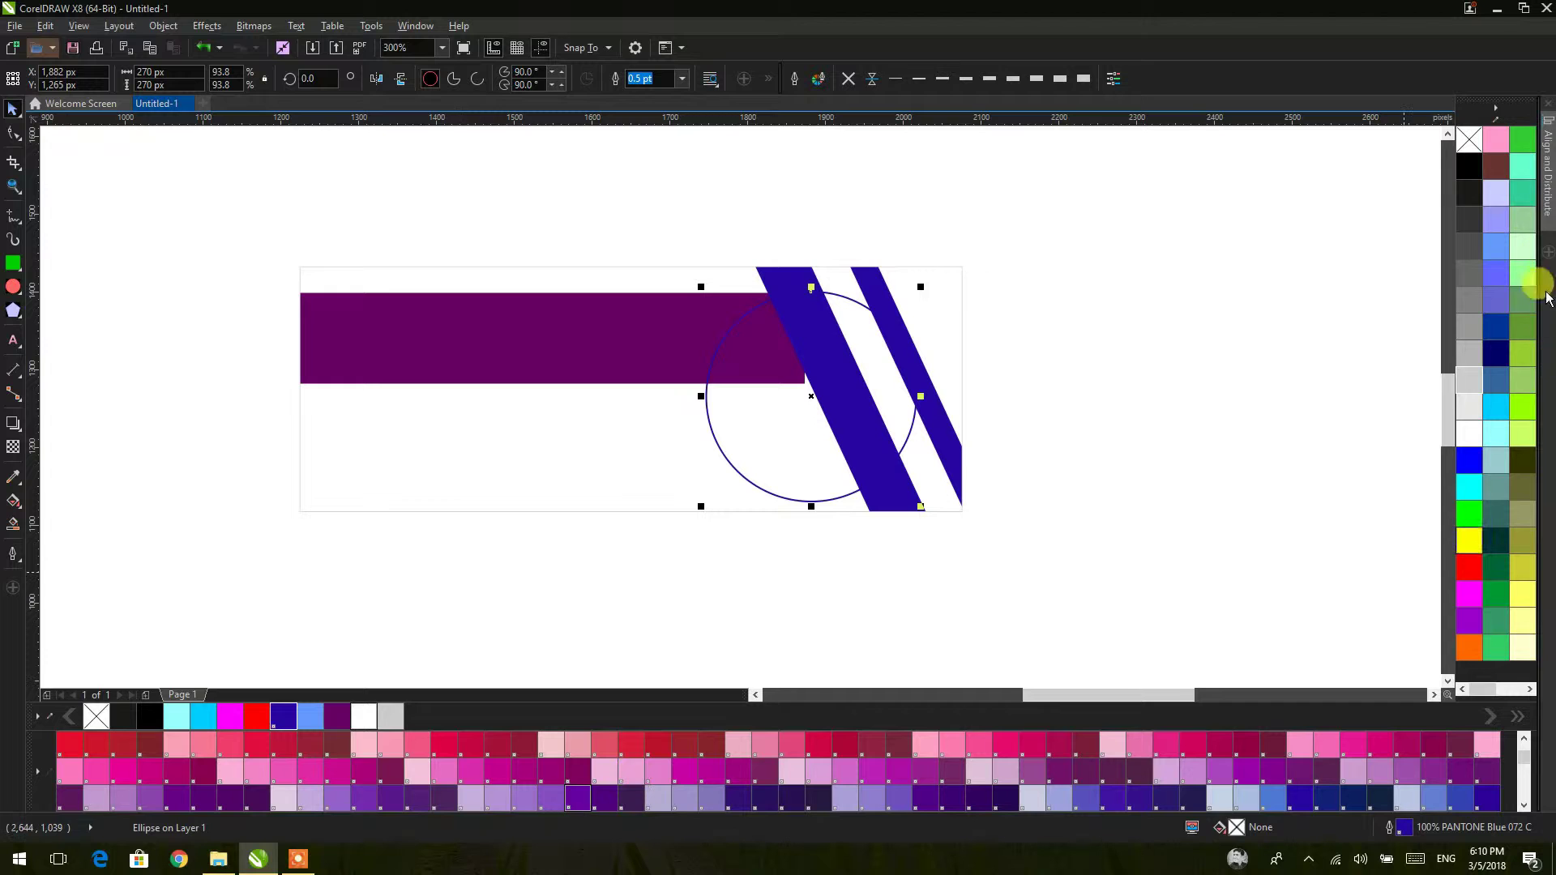
{"action": "left_click", "coordinate": [1469, 621]}
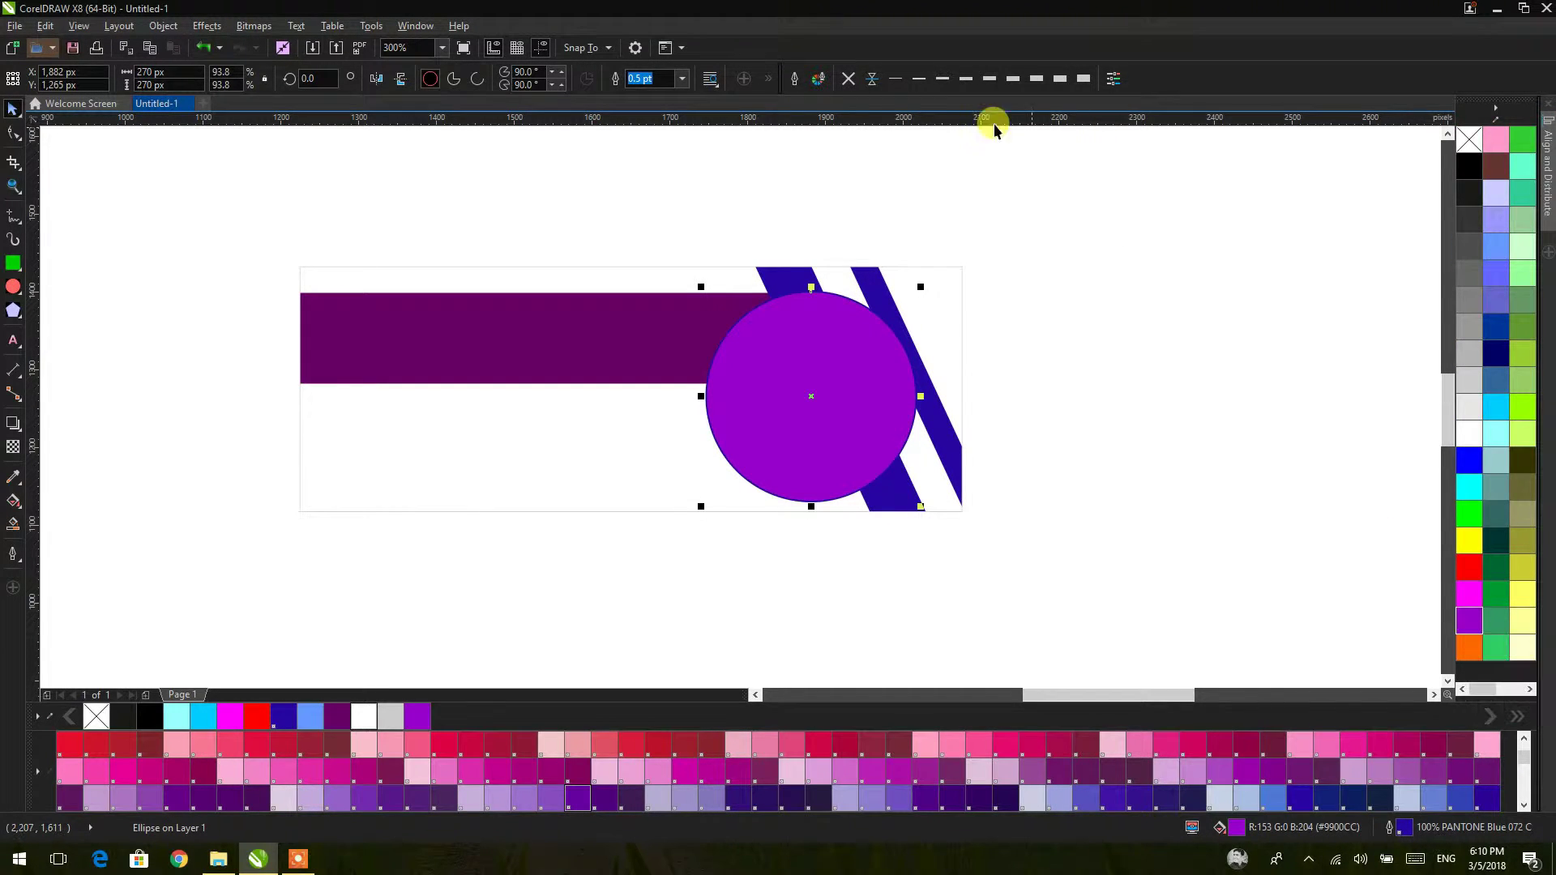
{"action": "right_click", "coordinate": [1469, 621]}
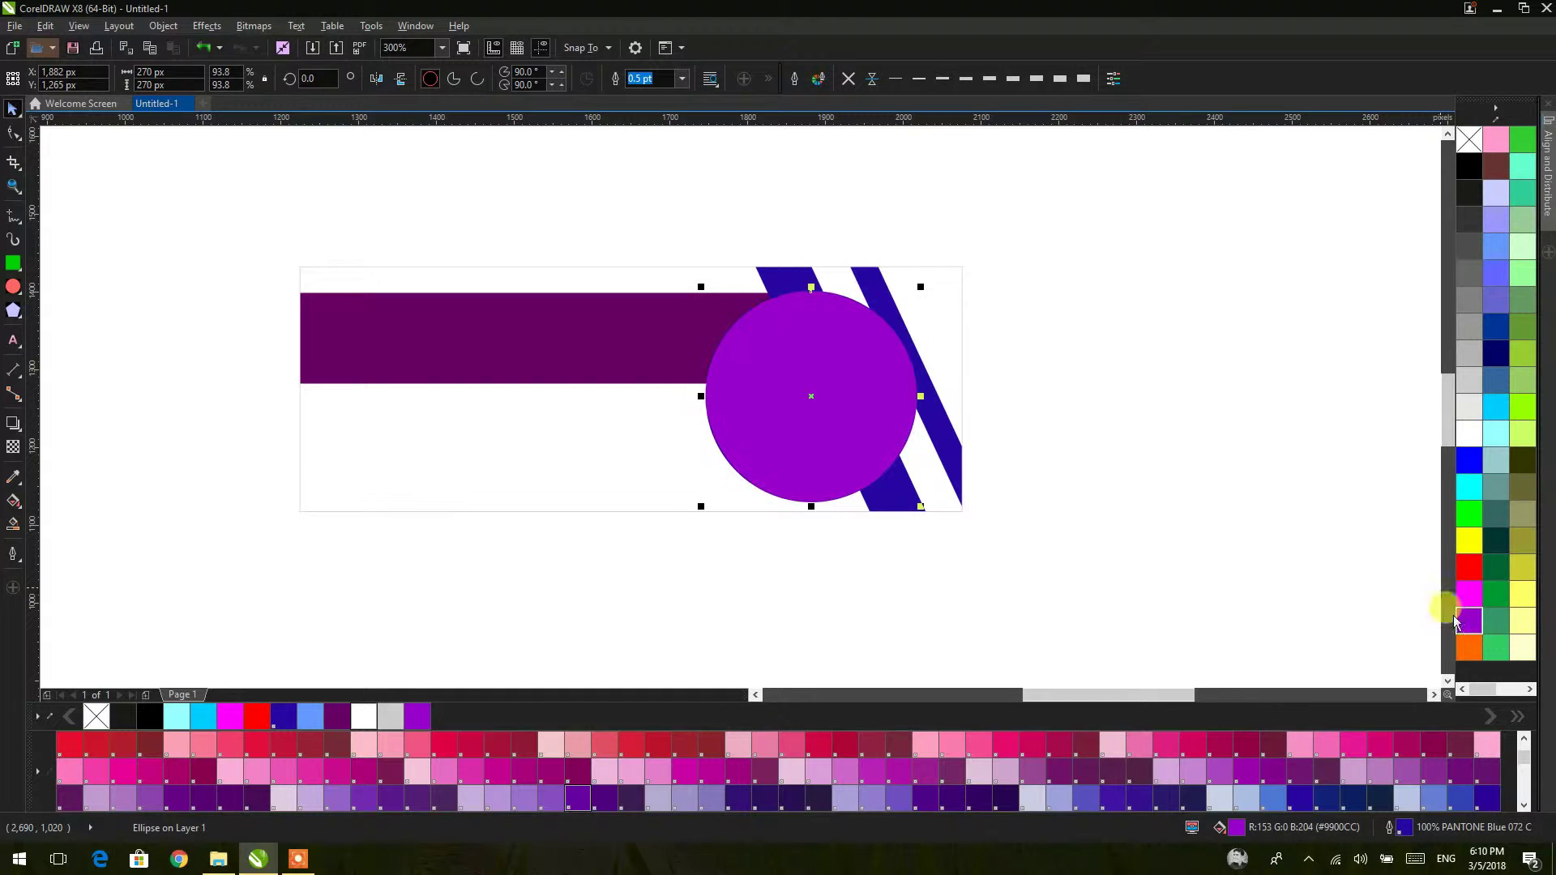
{"action": "right_click", "coordinate": [1141, 371]}
{"action": "left_click", "coordinate": [1180, 441]}
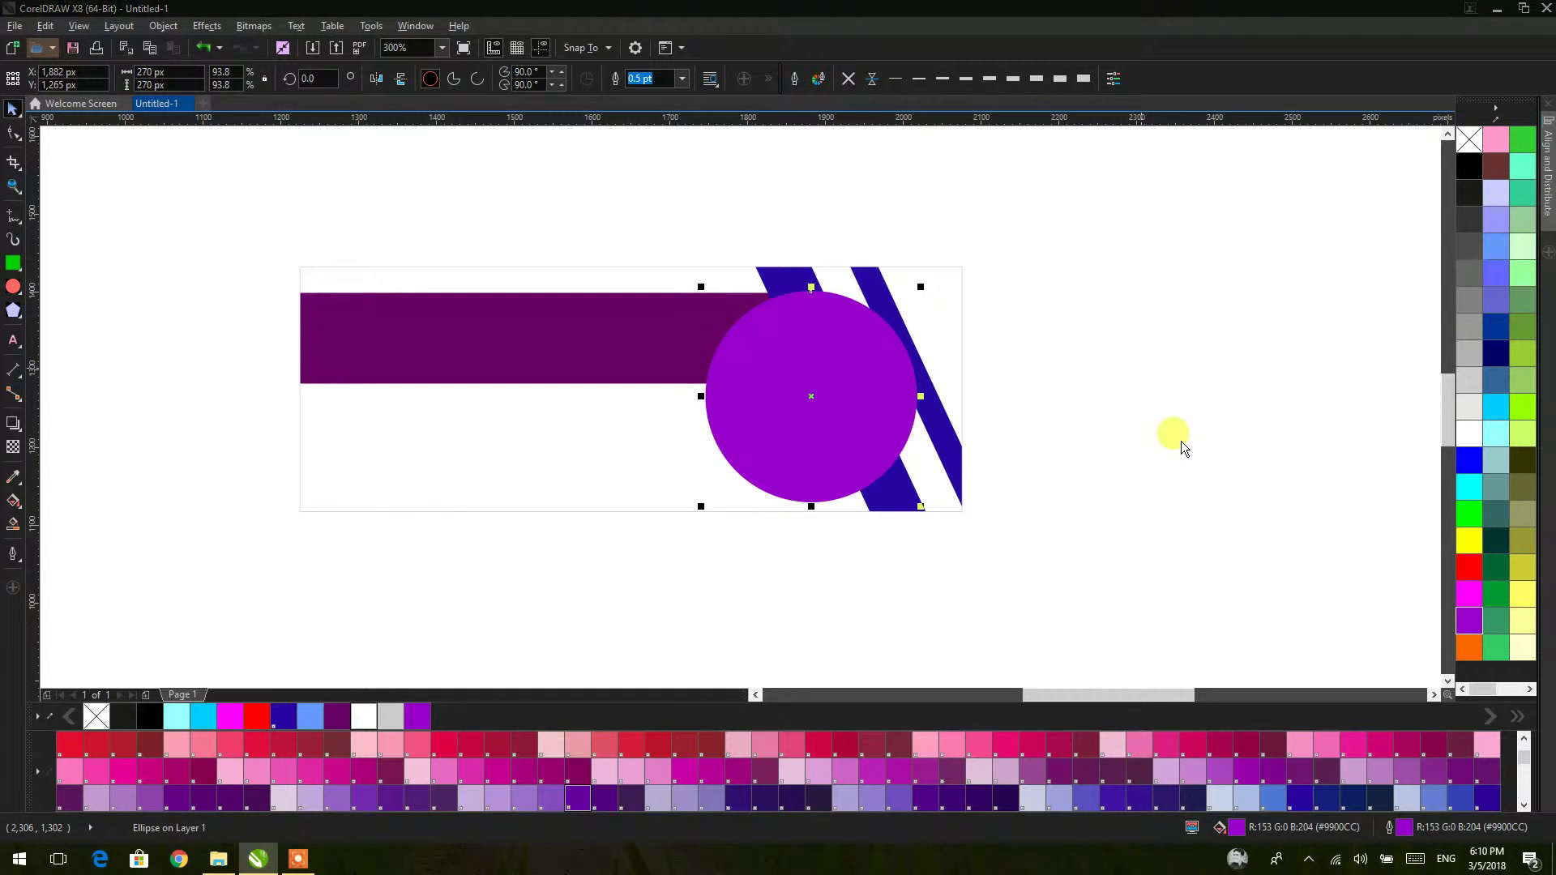
Step: Import 6197.jpg and PowerClip it inside the purple circle
{"action": "key", "text": "ctrl+i"}
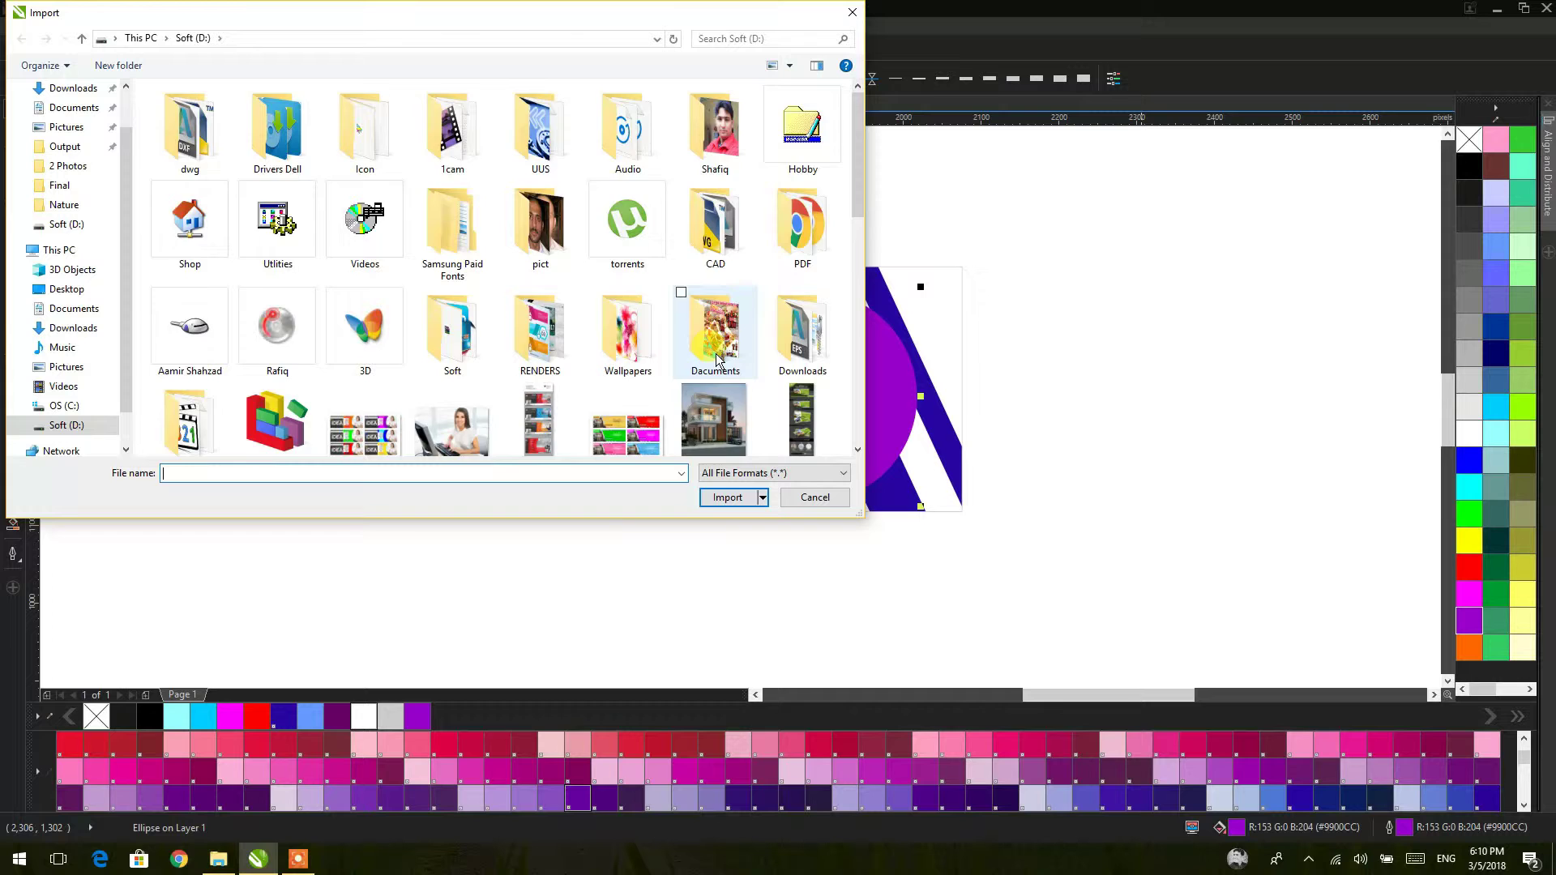
{"action": "left_click", "coordinate": [453, 258]}
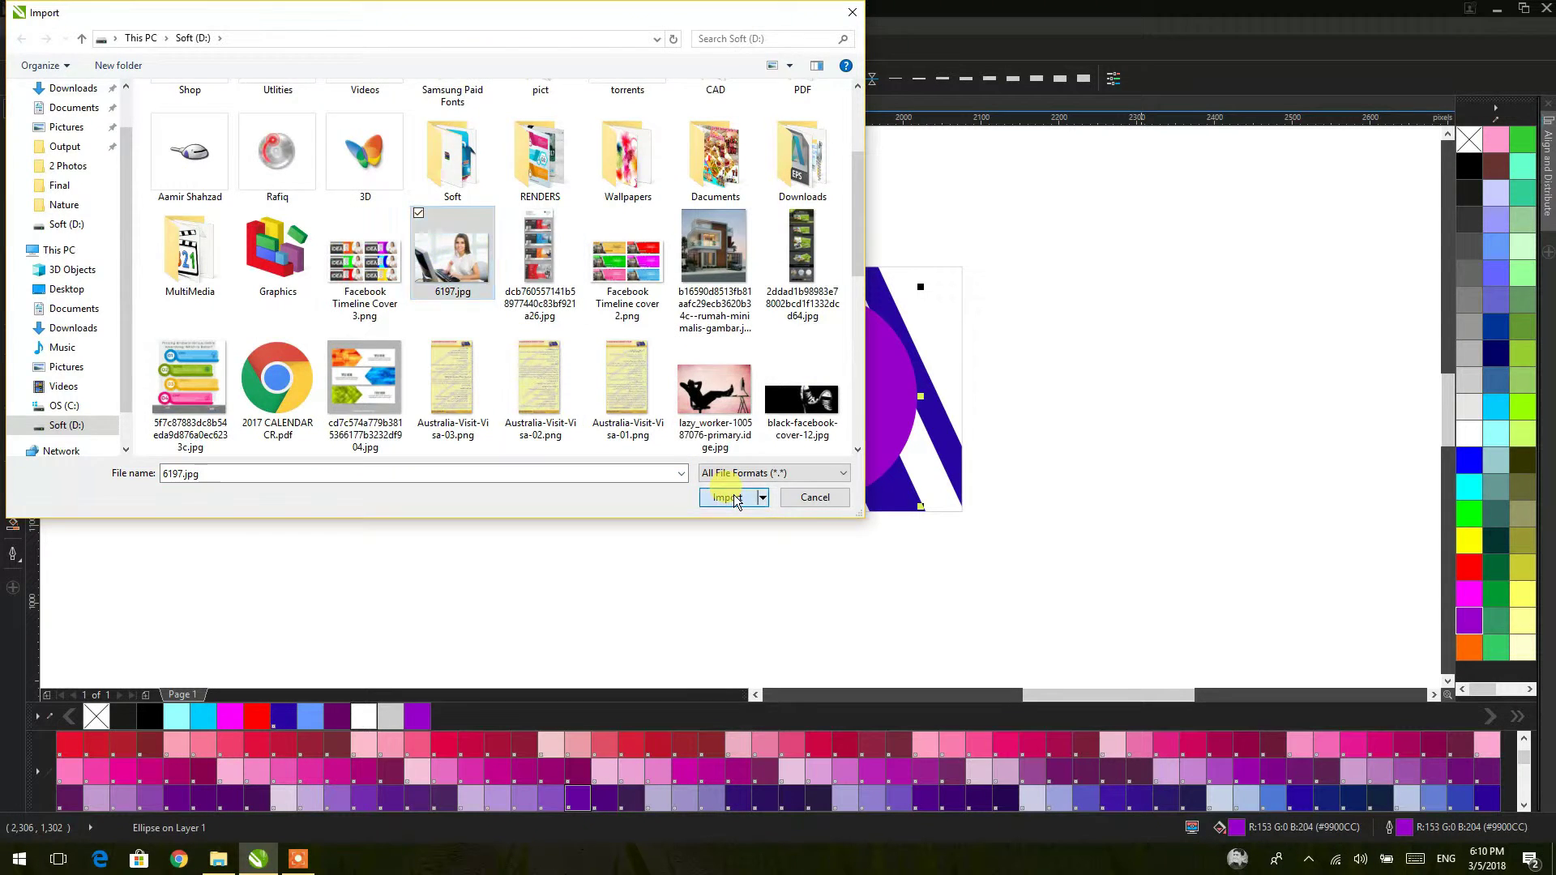
{"action": "left_click", "coordinate": [728, 496]}
{"action": "left_click_drag", "start_coordinate": [1030, 275], "coordinate": [1286, 527]}
{"action": "right_click", "coordinate": [1178, 301]}
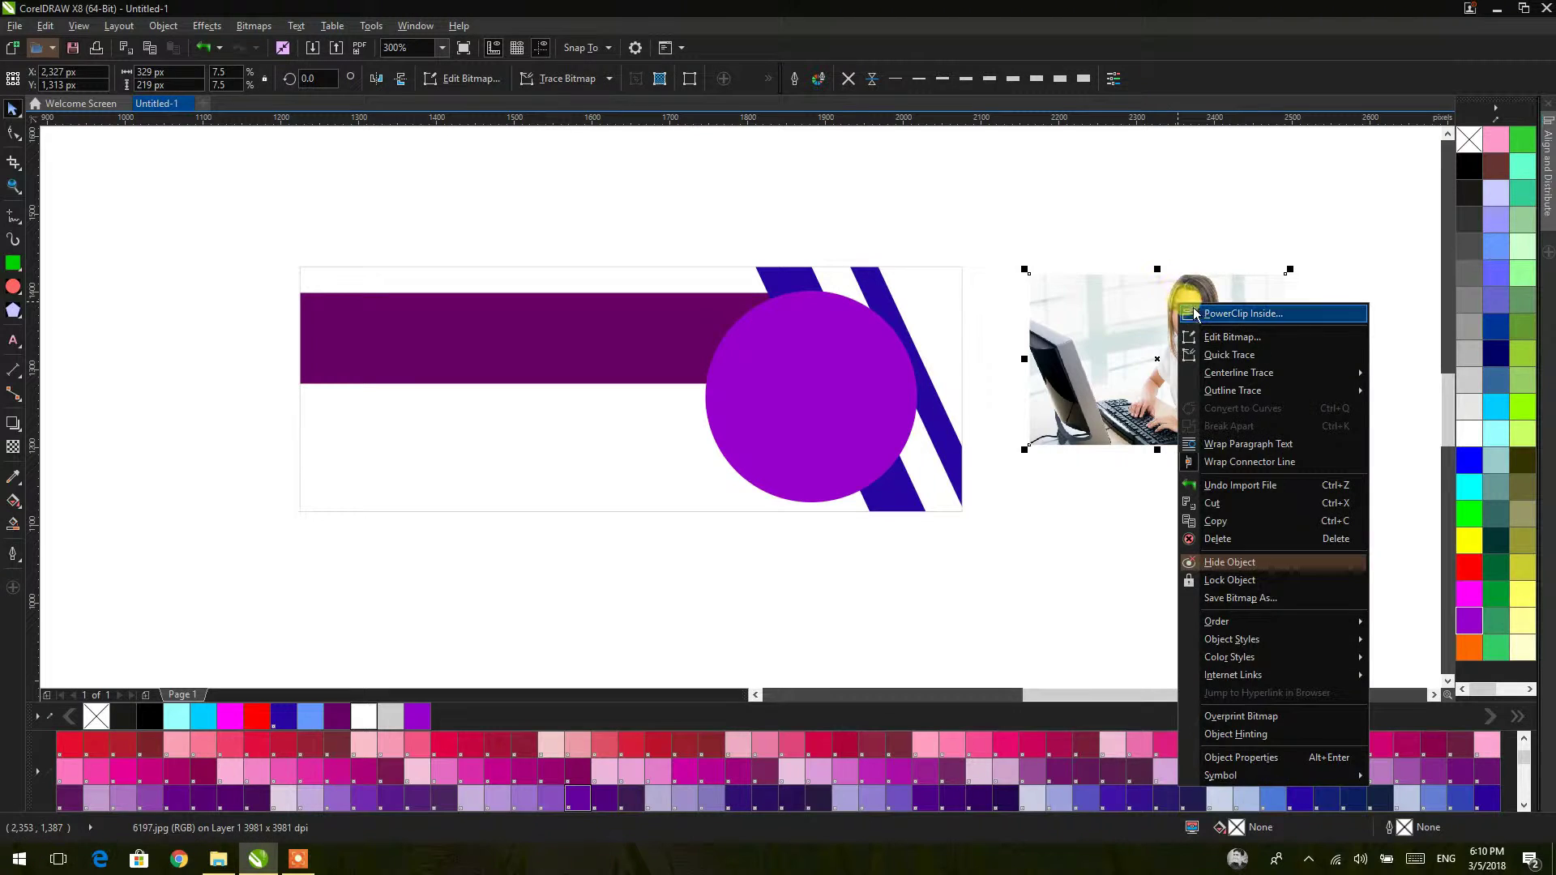
{"action": "key", "text": "Escape"}
{"action": "left_click", "coordinate": [906, 359]}
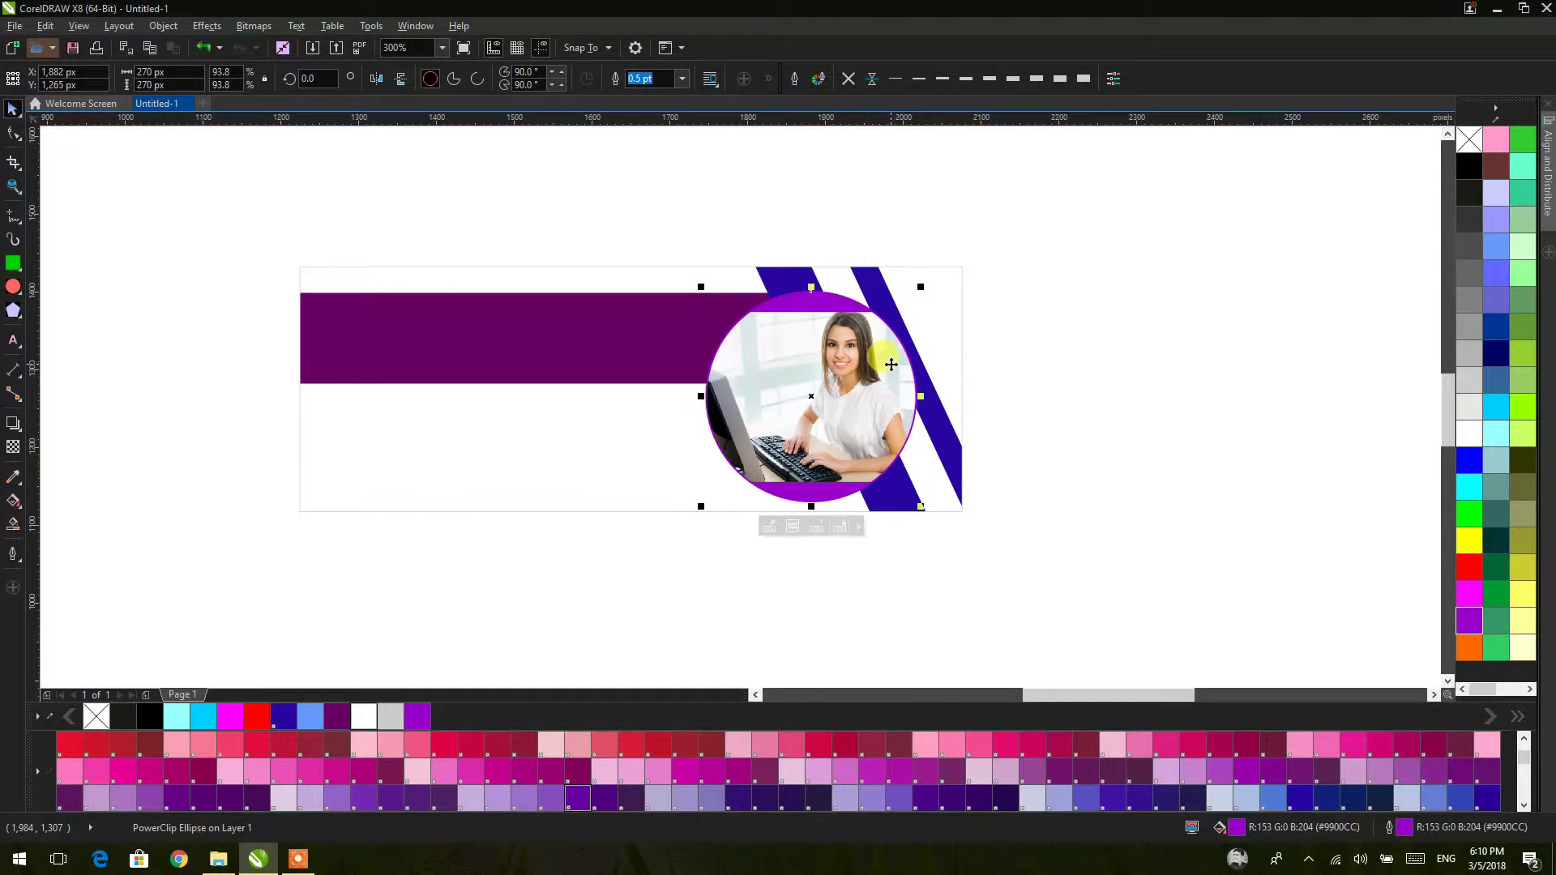
Step: Scale and nudge the photo inside the circle to frame the woman's face
{"action": "left_click", "coordinate": [892, 365], "text": "ctrl"}
{"action": "left_click", "coordinate": [912, 472]}
{"action": "left_click_drag", "start_coordinate": [944, 492], "coordinate": [979, 510]}
{"action": "left_click_drag", "start_coordinate": [934, 435], "coordinate": [912, 427]}
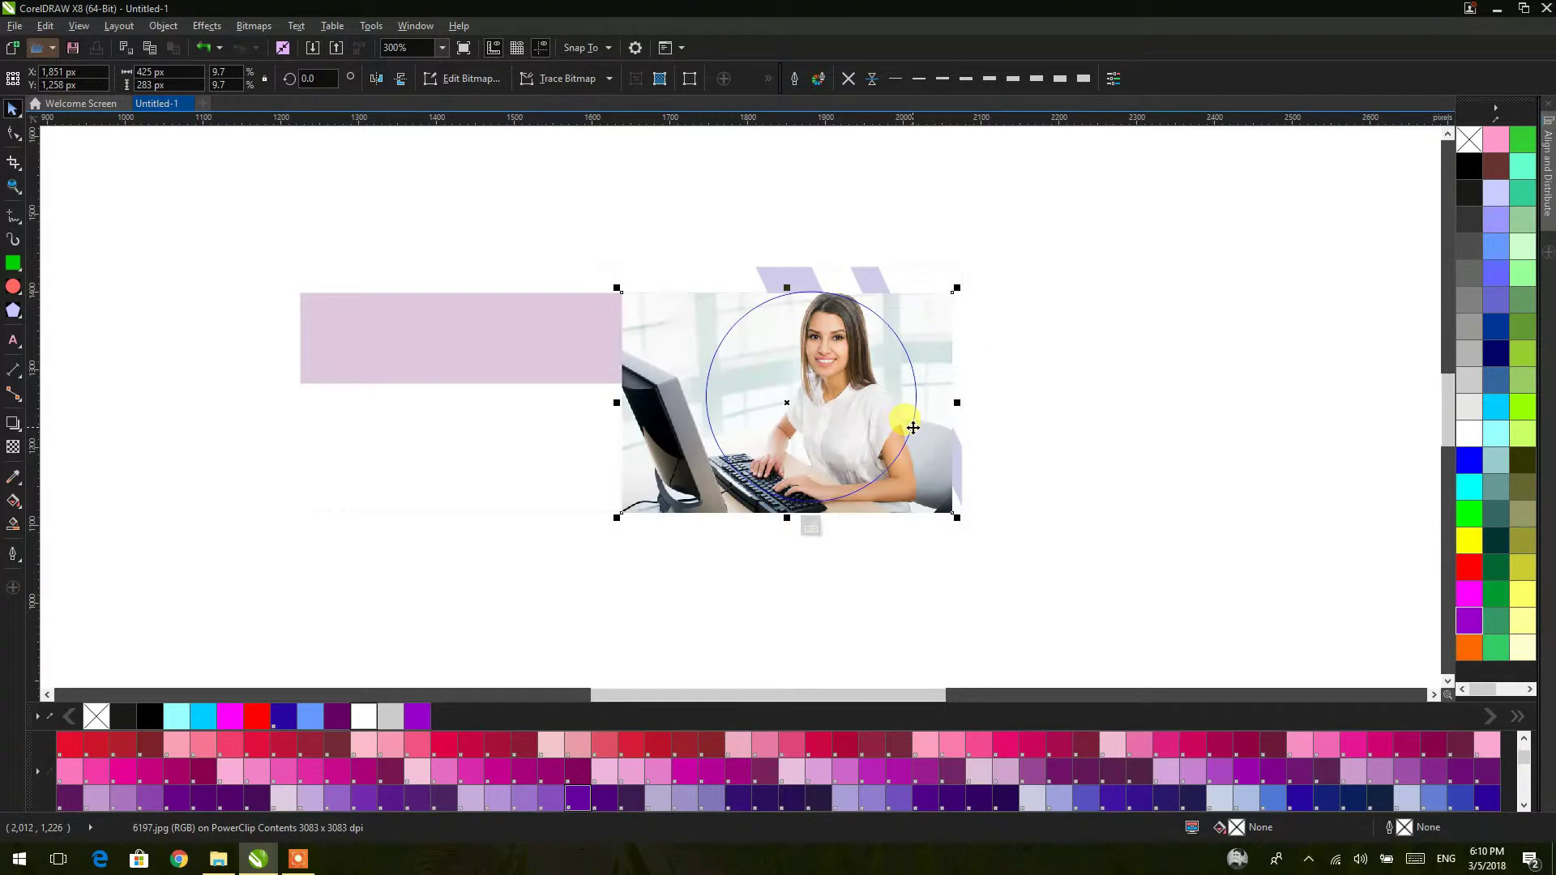
{"action": "scroll", "coordinate": [882, 475], "scroll_direction": "up", "scroll_amount": 2}
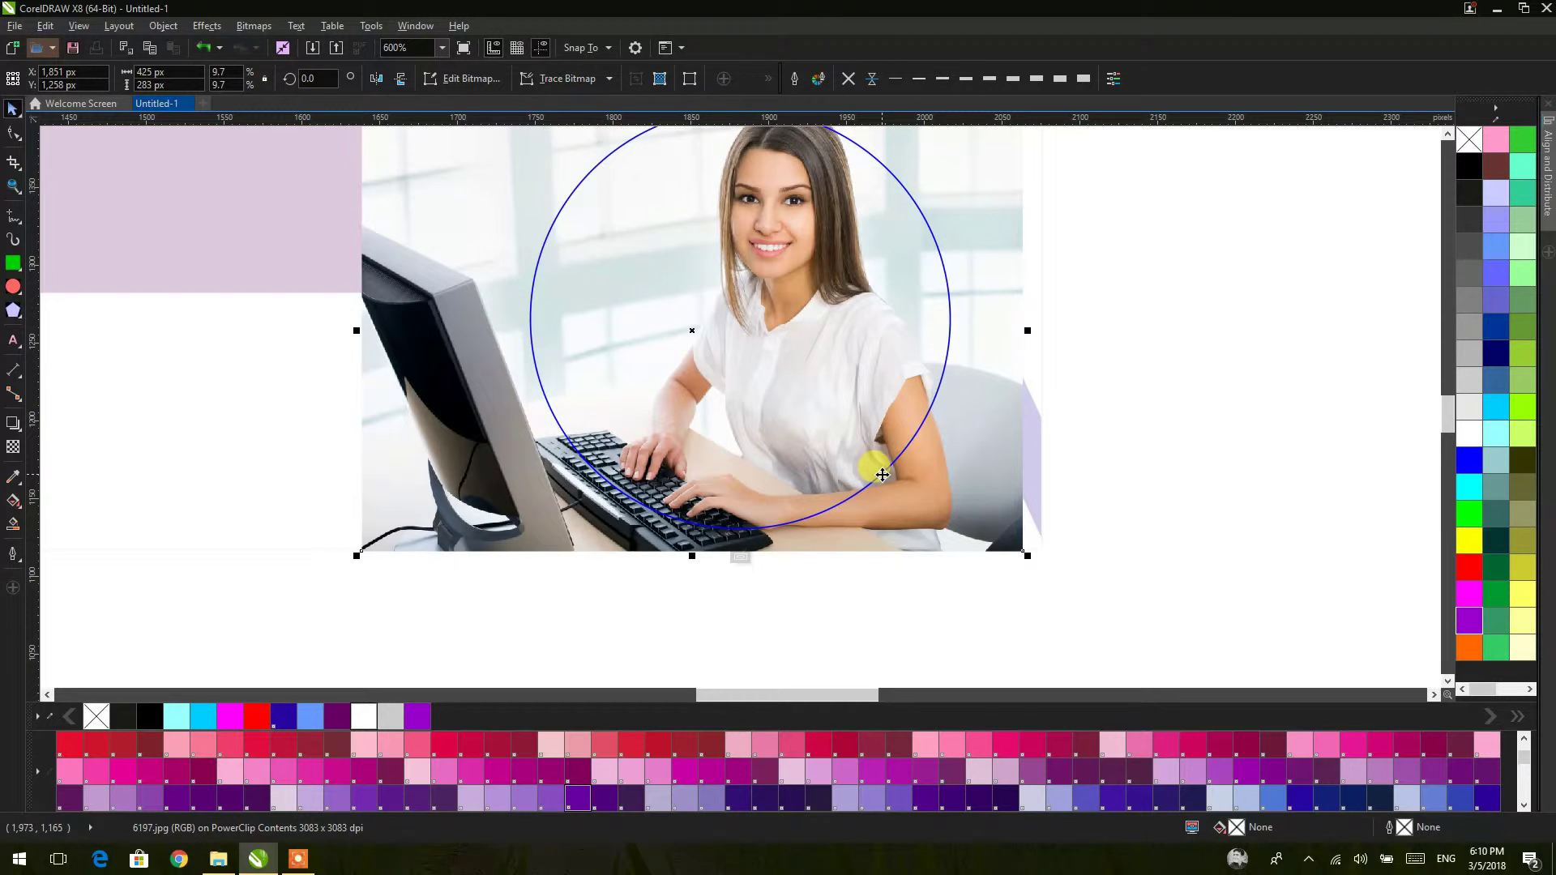
{"action": "mouse_move", "coordinate": [354, 559]}
{"action": "left_mouse_down"}
{"action": "mouse_move", "coordinate": [364, 537]}
{"action": "mouse_move", "coordinate": [376, 544]}
{"action": "left_mouse_up"}
{"action": "scroll", "coordinate": [782, 401], "scroll_direction": "down", "scroll_amount": 1}
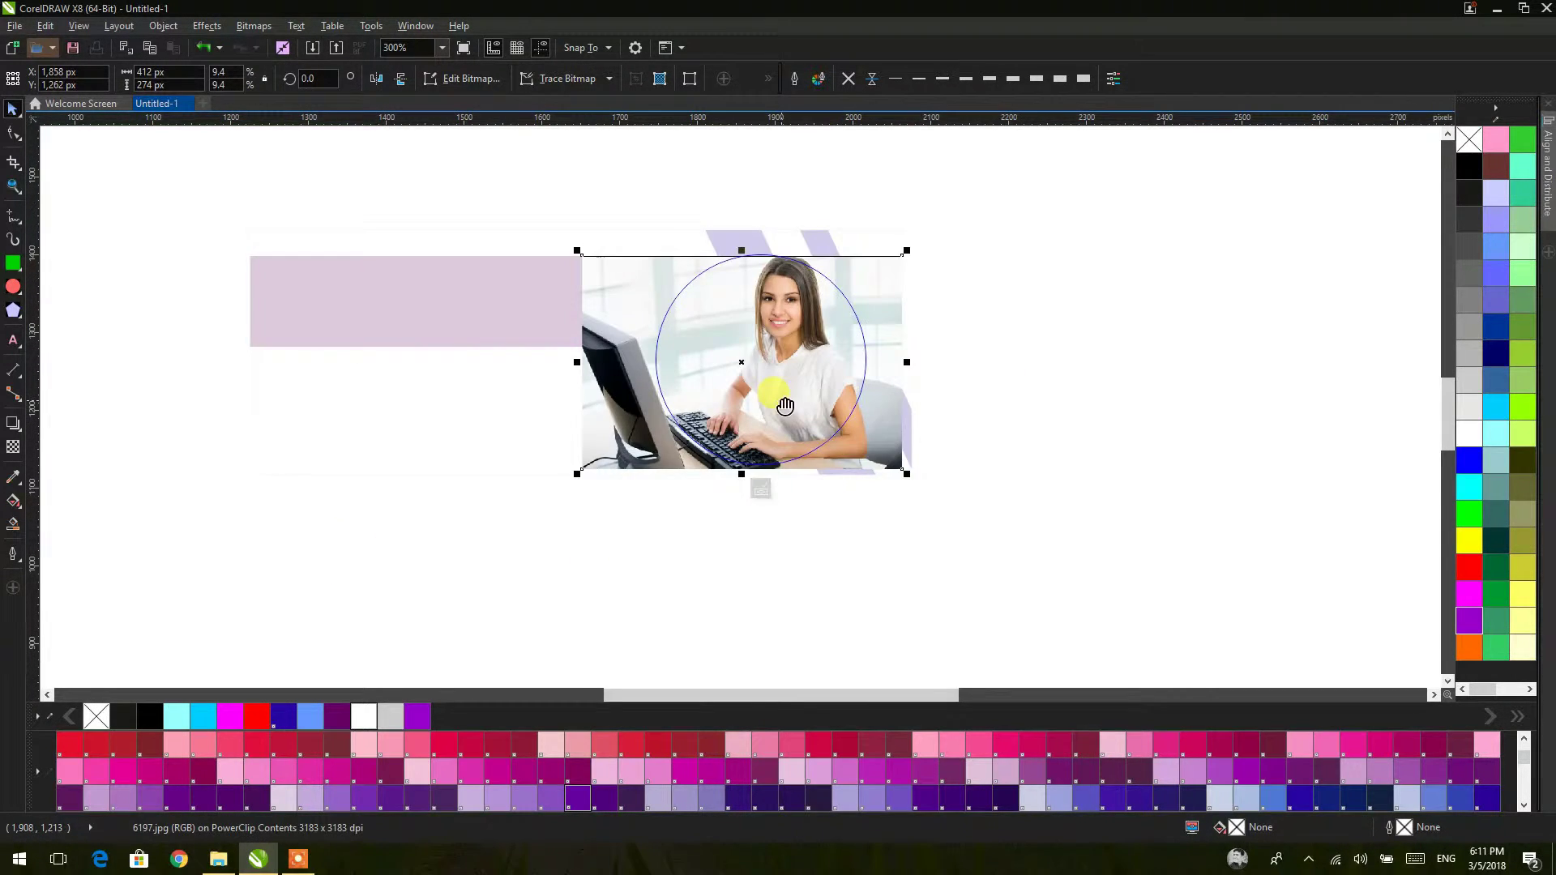
{"action": "scroll", "coordinate": [756, 310], "scroll_direction": "up", "scroll_amount": 2}
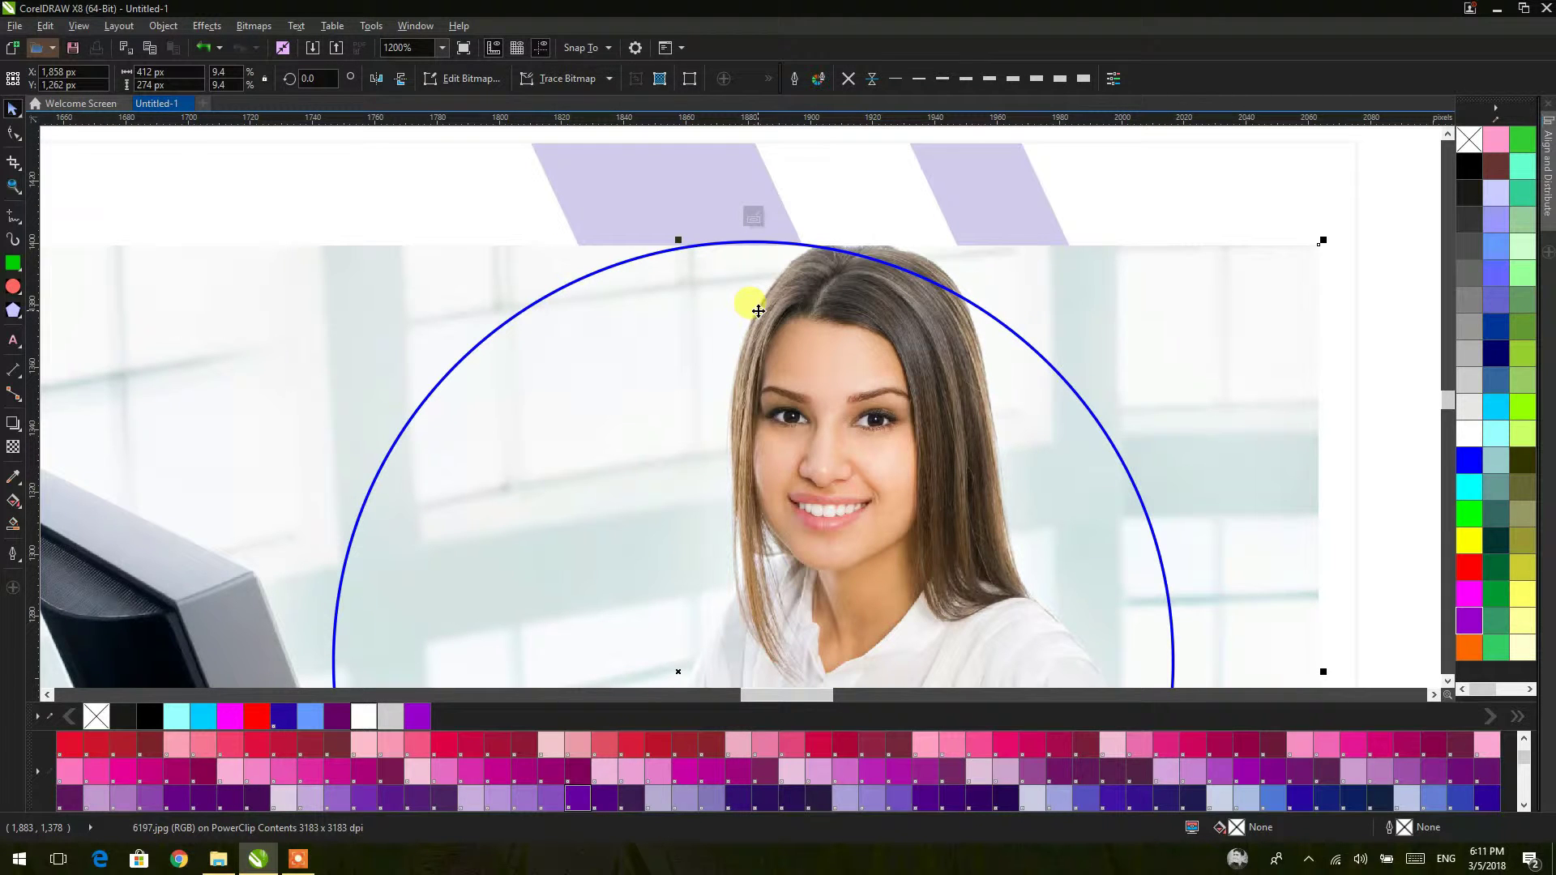
{"action": "key", "text": "Up"}
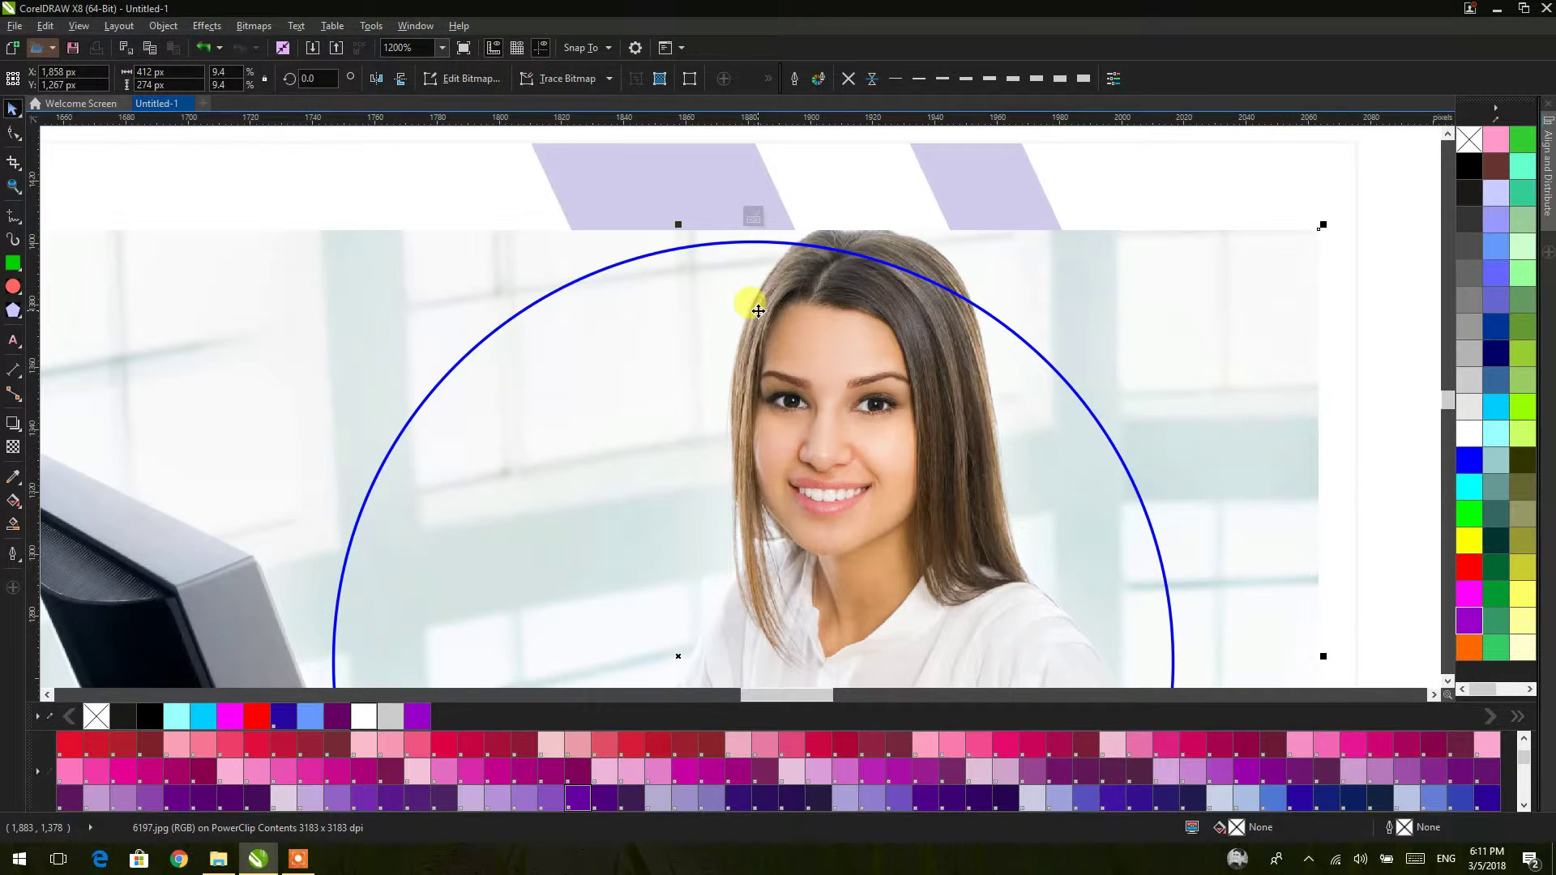
{"action": "scroll", "coordinate": [766, 312], "scroll_direction": "down", "scroll_amount": 2}
{"action": "left_click", "coordinate": [1184, 364]}
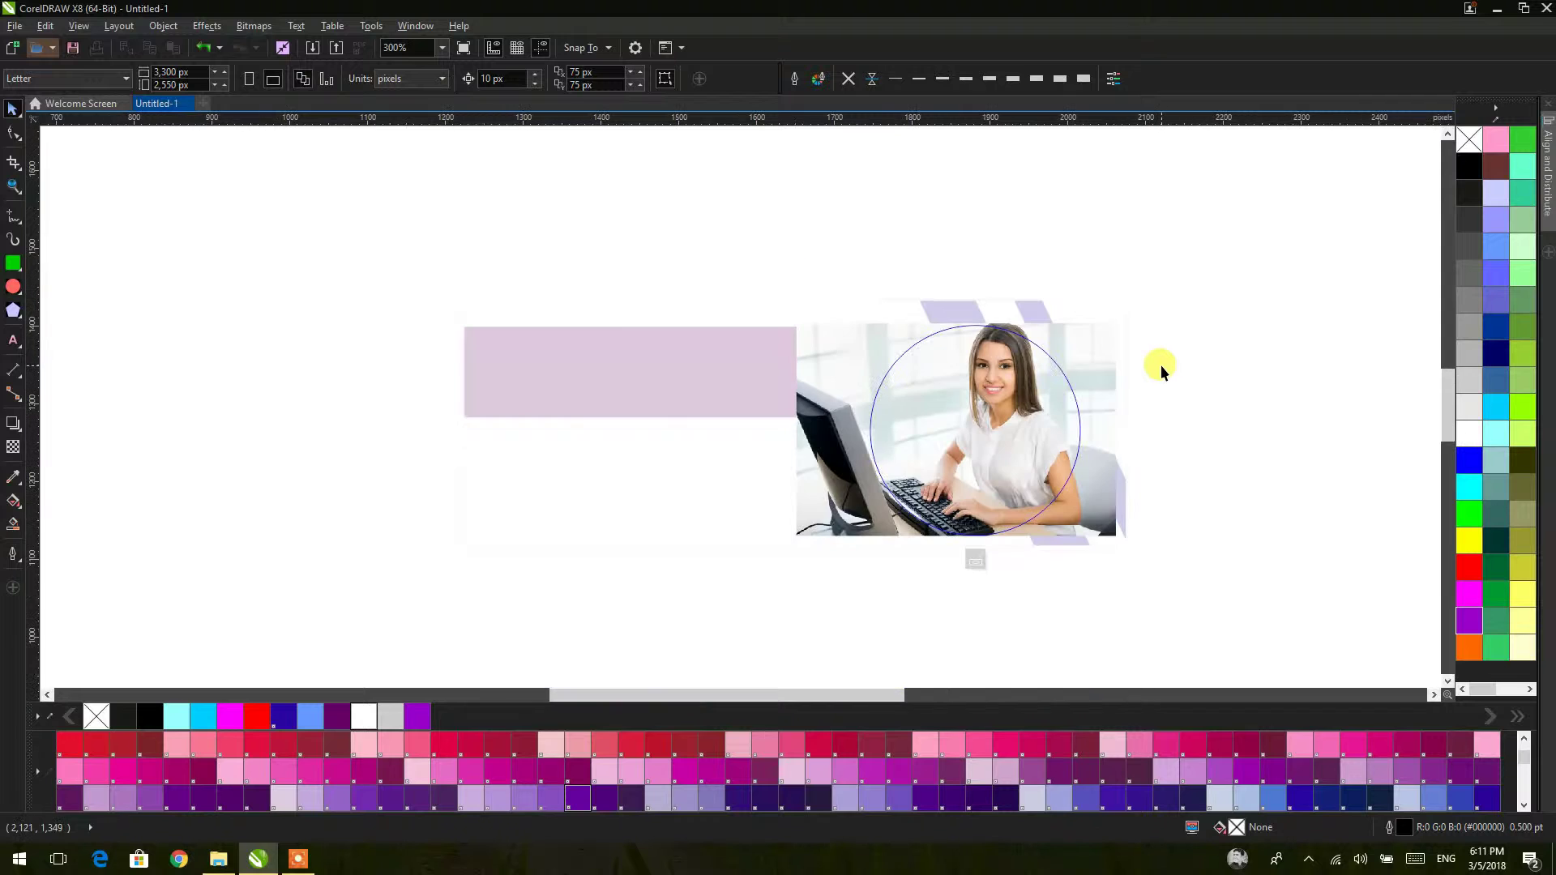
{"action": "key", "text": "Tab"}
{"action": "scroll", "coordinate": [1076, 441], "scroll_direction": "up", "scroll_amount": 1}
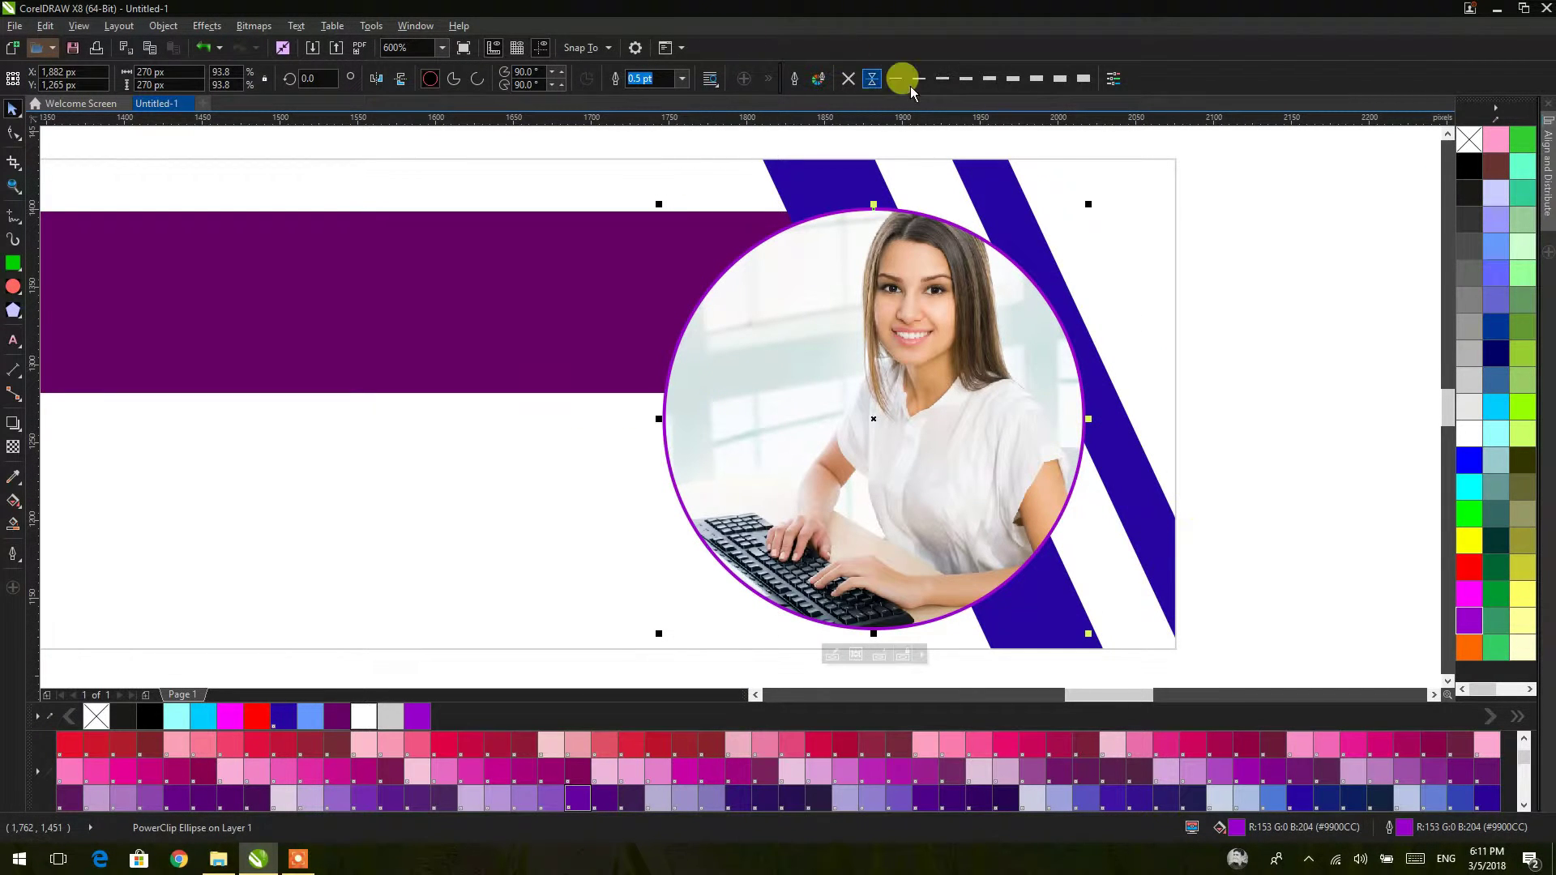
Step: Thicken the circle outline to 3.0 pt and recolour the clipped name bar bright violet
{"action": "left_click", "coordinate": [1013, 79]}
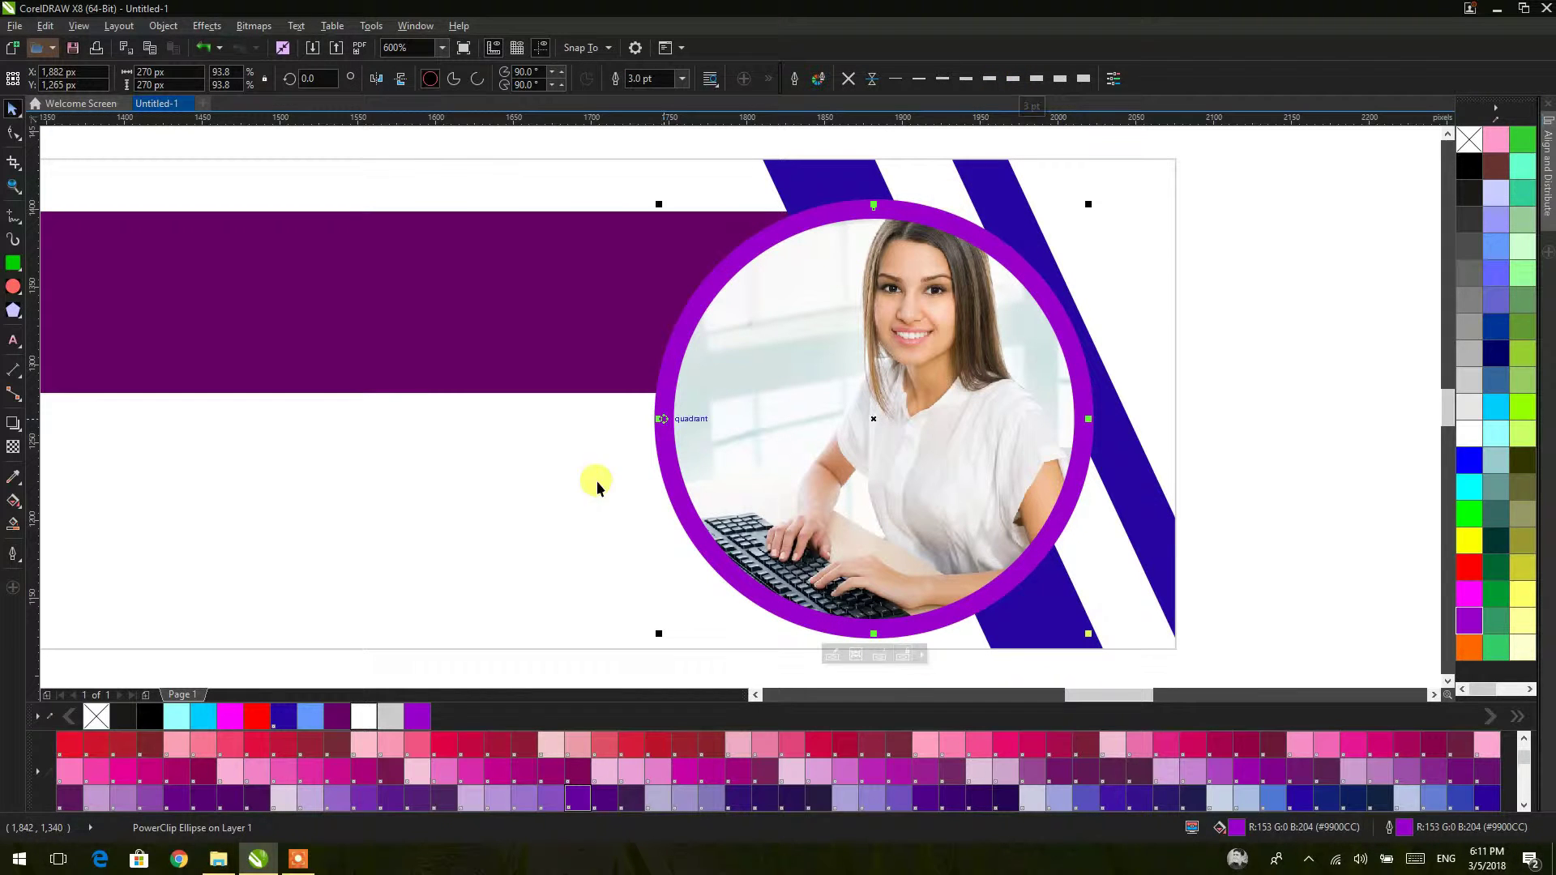
{"action": "left_click", "coordinate": [1113, 252]}
{"action": "right_click", "coordinate": [1120, 258]}
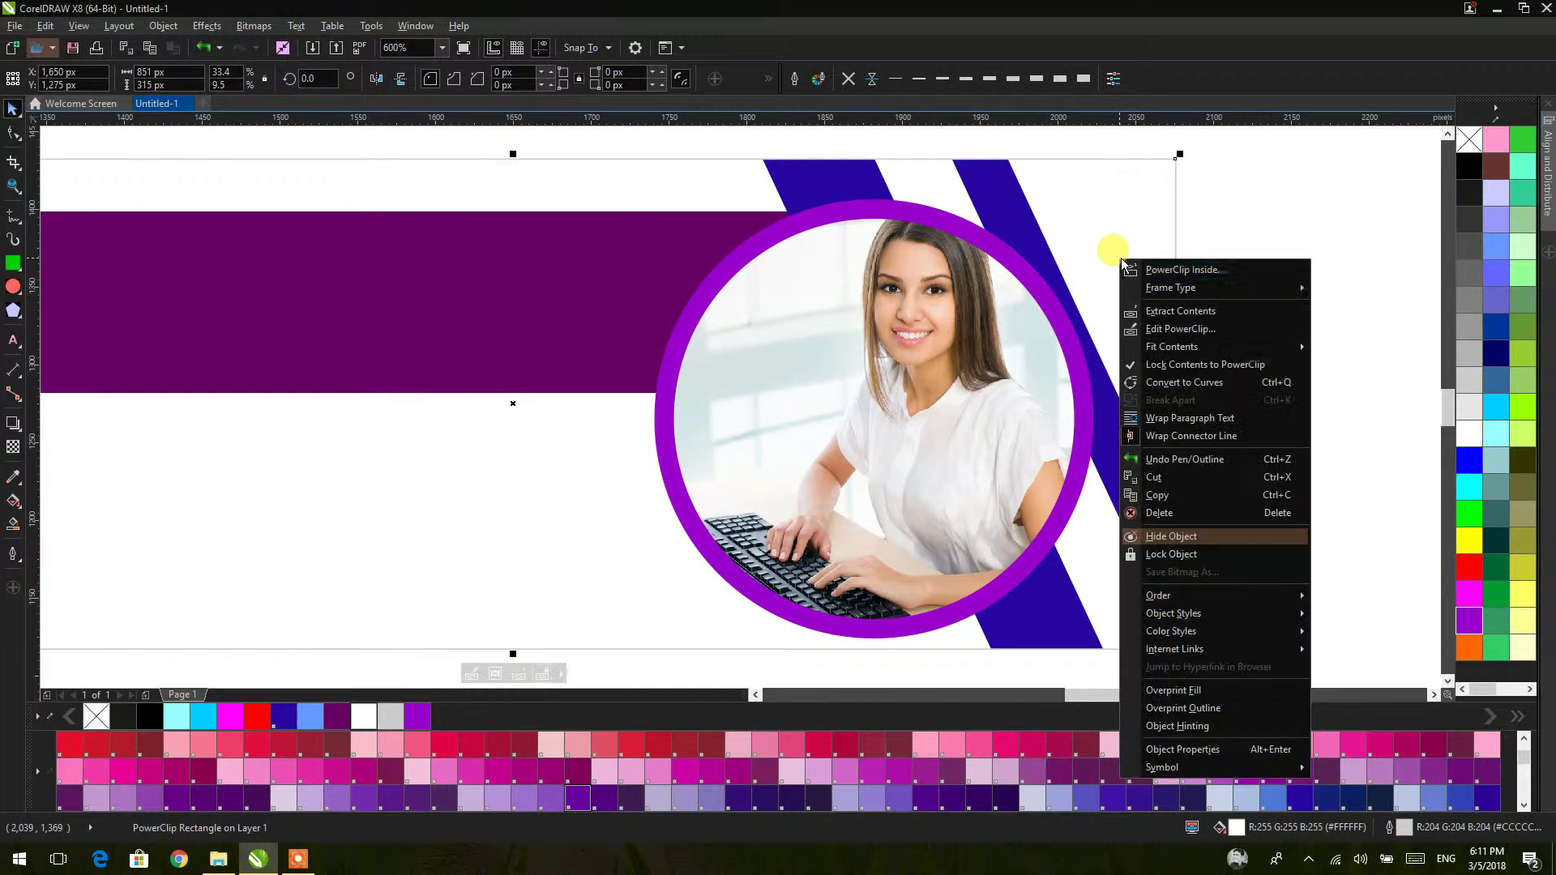
{"action": "left_click", "coordinate": [1157, 324]}
{"action": "left_click", "coordinate": [672, 275]}
{"action": "left_click", "coordinate": [1474, 621]}
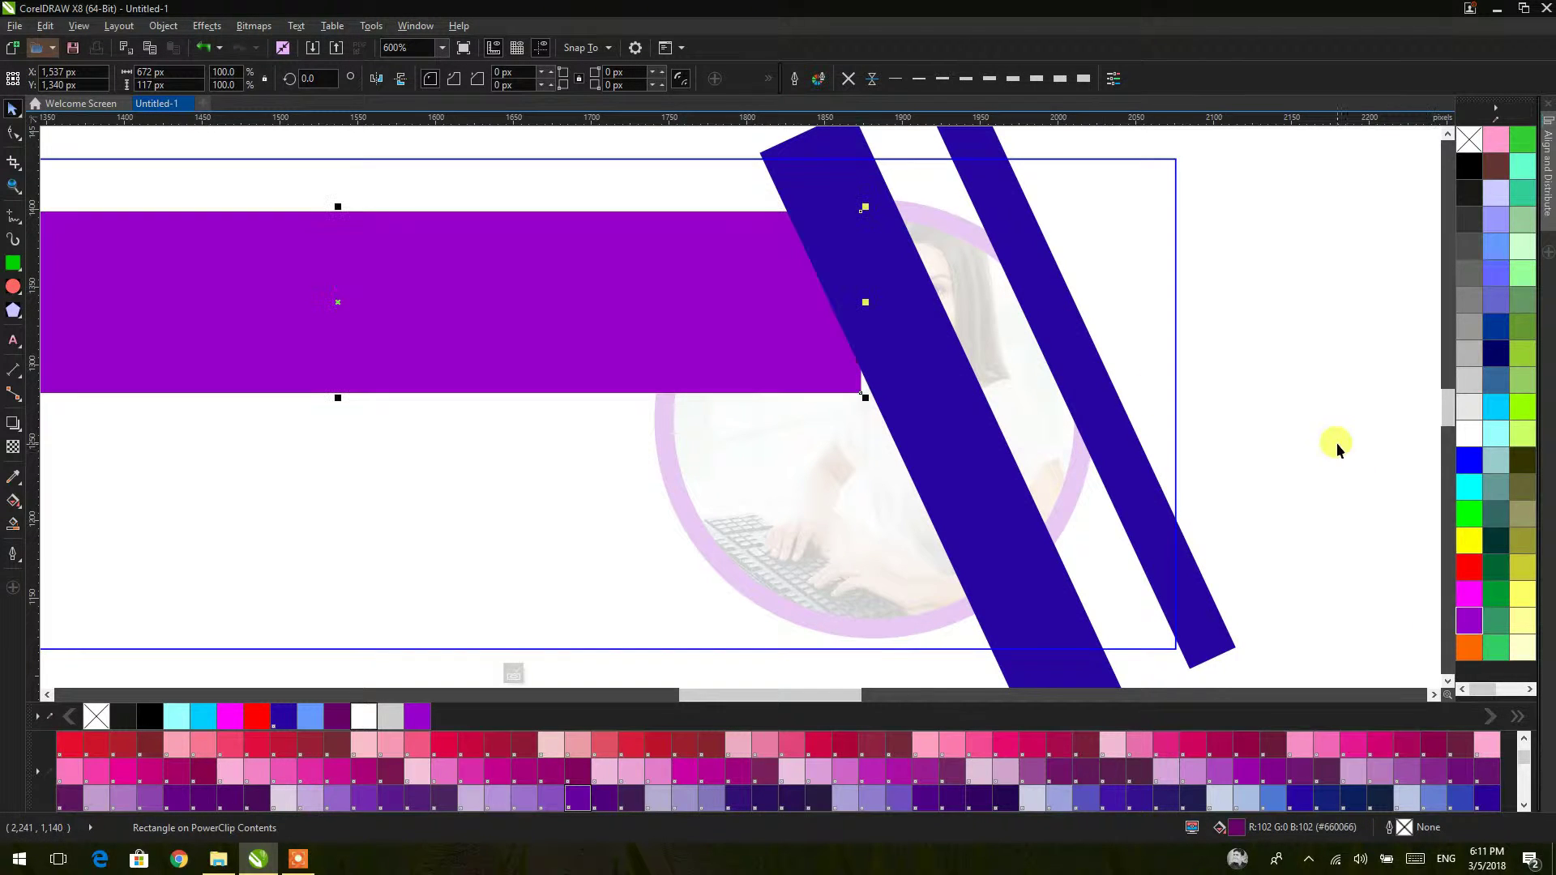
{"action": "left_click", "coordinate": [1289, 384]}
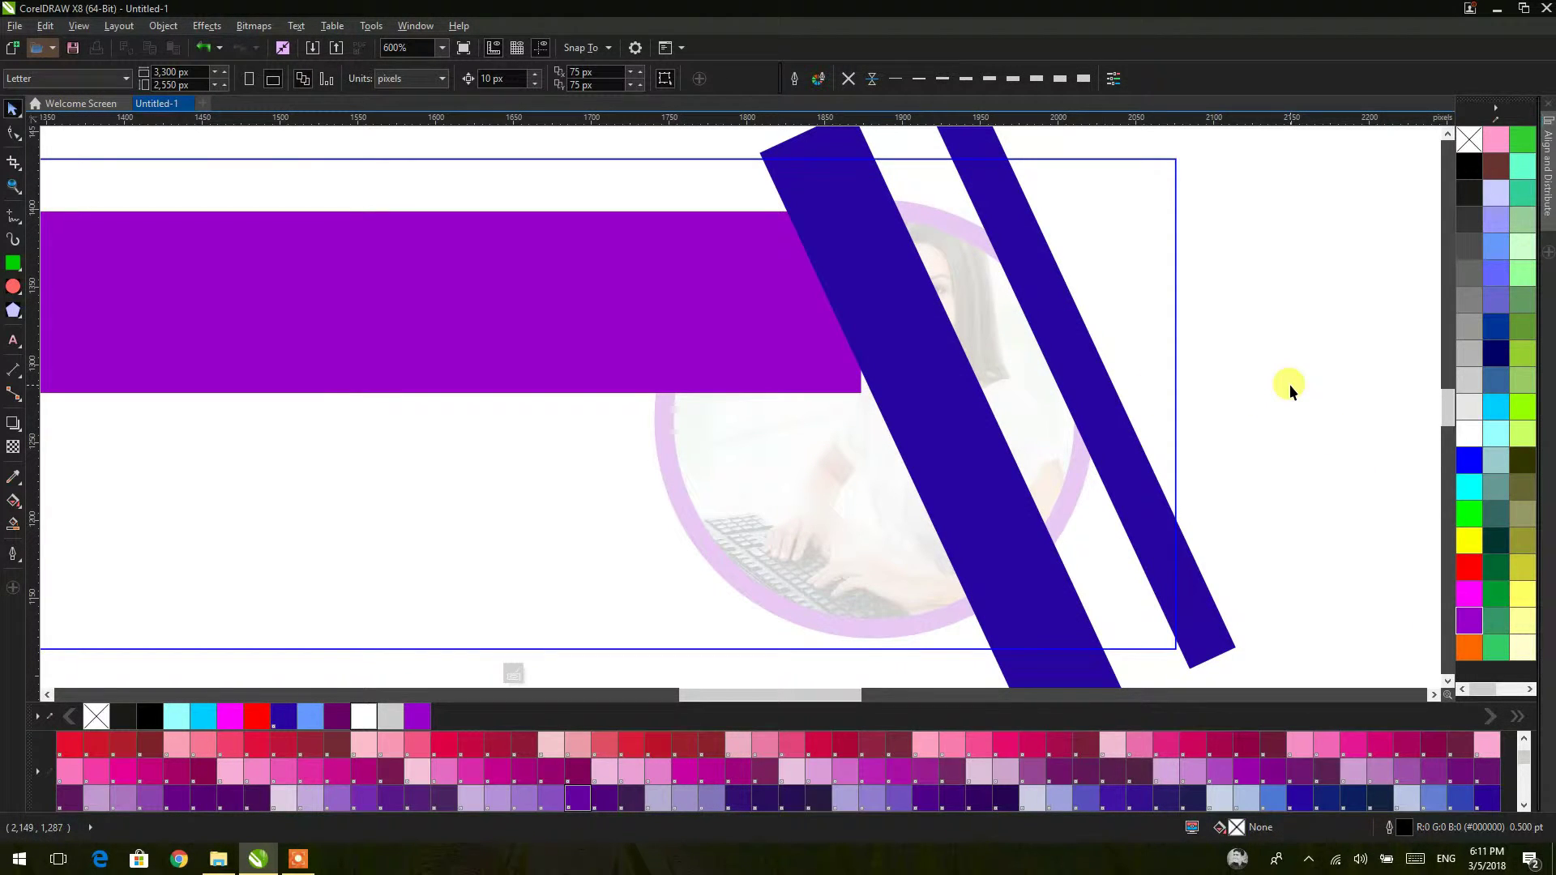
{"action": "right_click", "coordinate": [721, 292]}
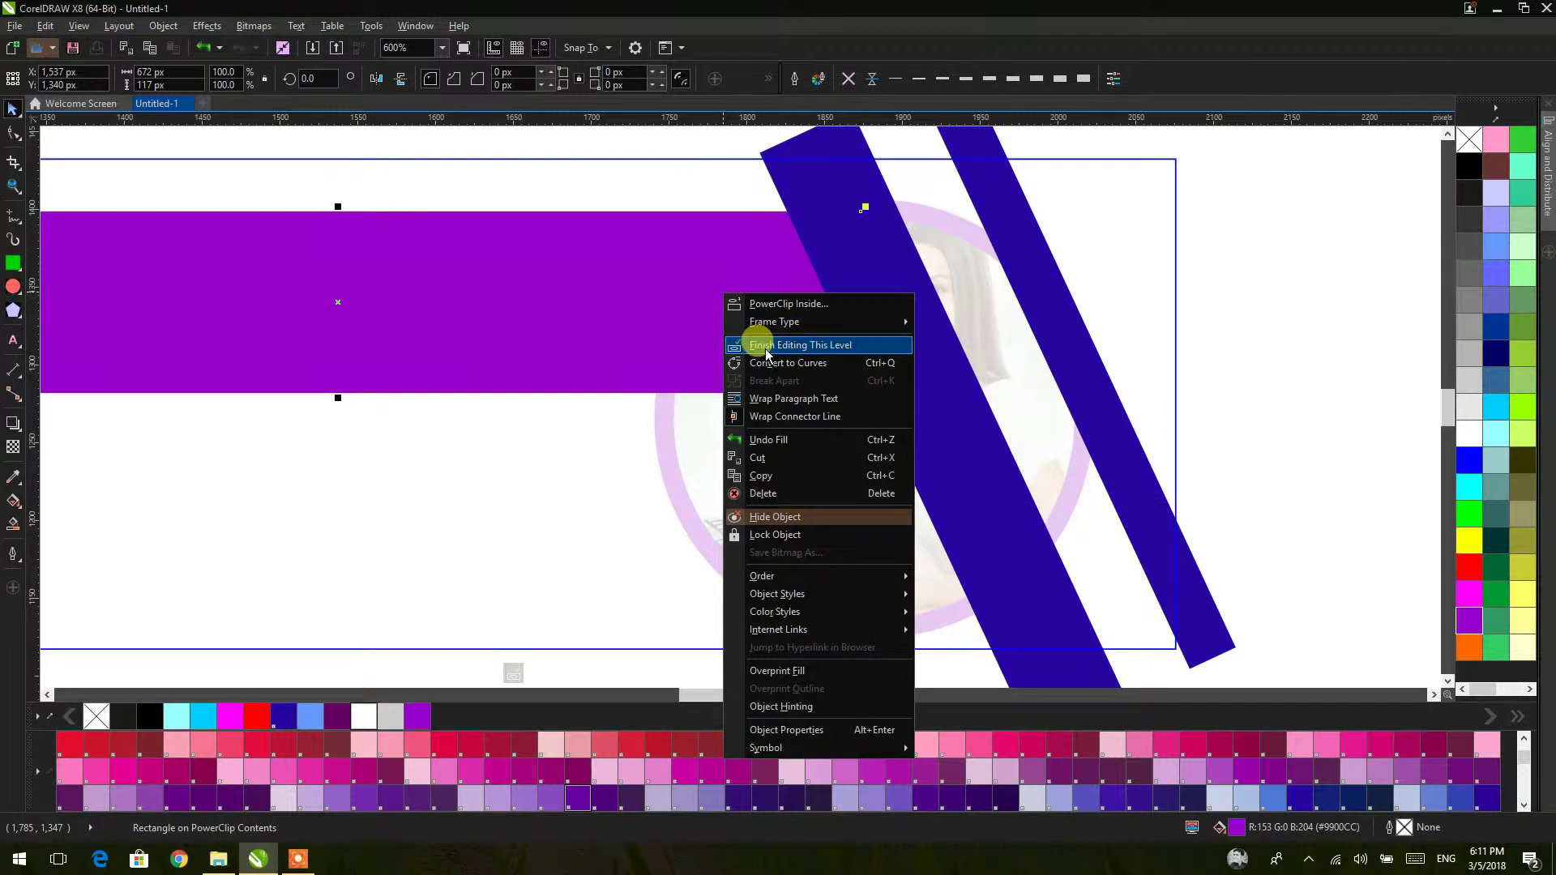
{"action": "left_click", "coordinate": [765, 354]}
Step: Shift both blue stripes slightly left inside the banner's PowerClip contents
{"action": "left_click", "coordinate": [1211, 300]}
{"action": "scroll", "coordinate": [1209, 298], "scroll_direction": "down", "scroll_amount": 2}
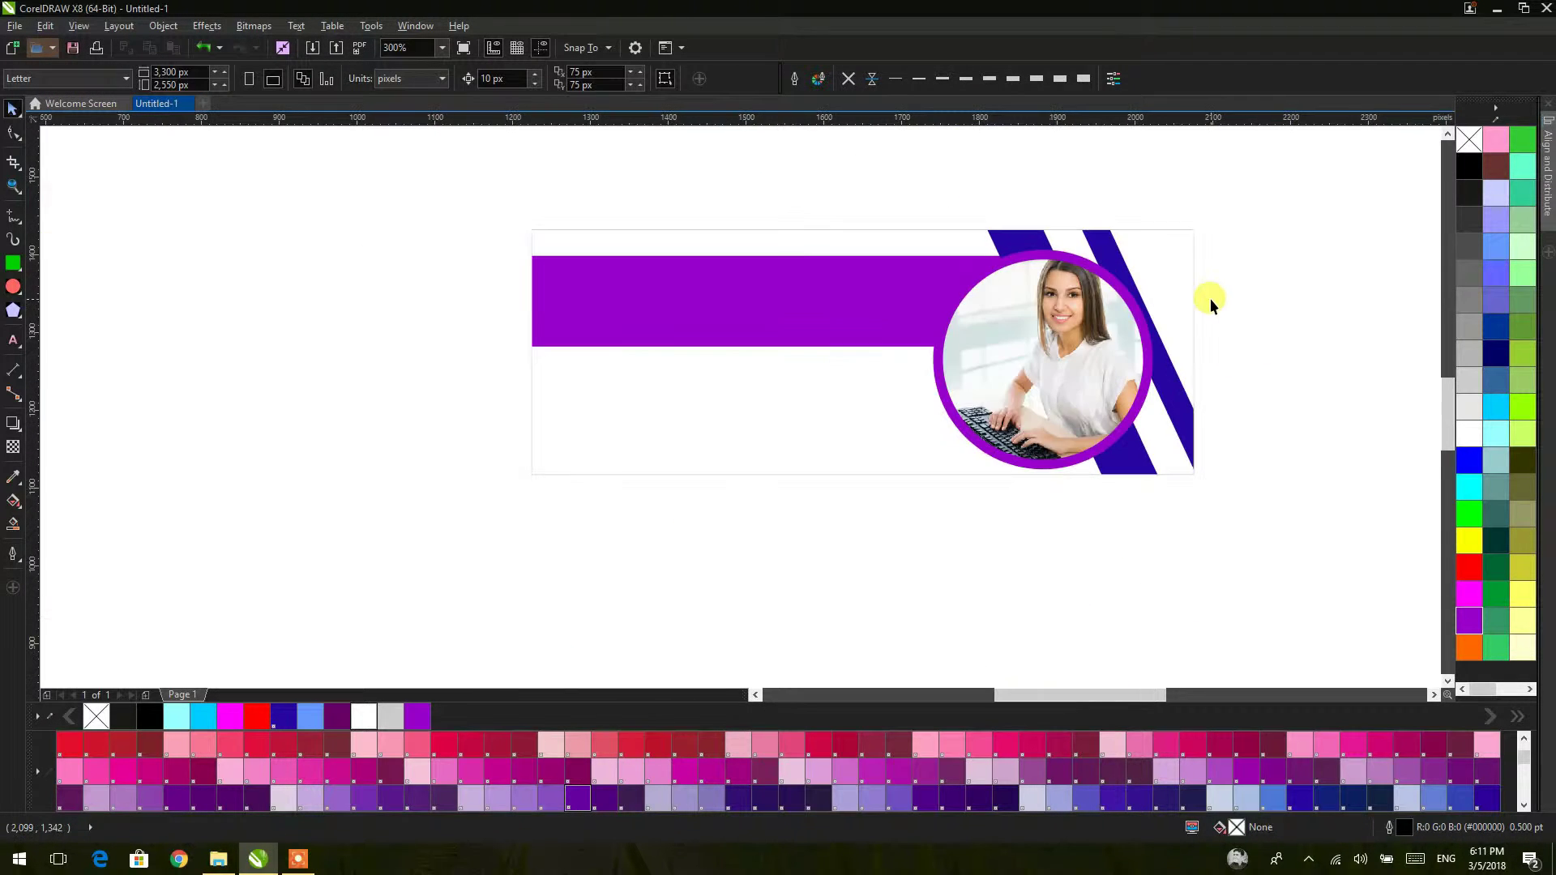
{"action": "left_click_drag", "start_coordinate": [1209, 298], "coordinate": [1084, 343]}
{"action": "left_click", "coordinate": [1051, 312]}
{"action": "right_click", "coordinate": [1051, 315]}
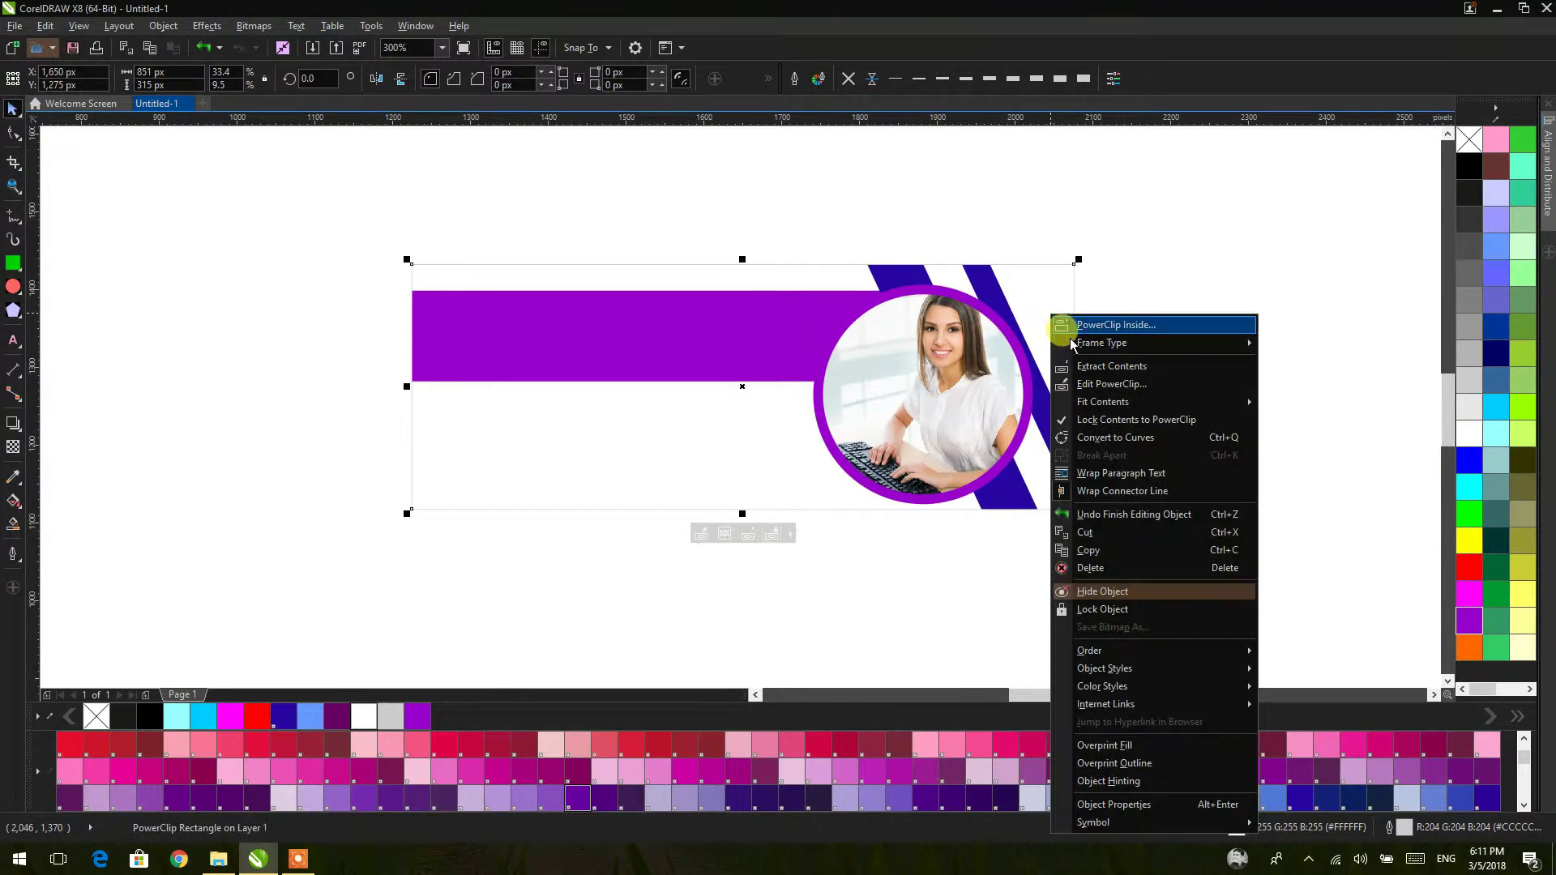
{"action": "left_click", "coordinate": [1090, 386]}
{"action": "left_click", "coordinate": [1015, 341]}
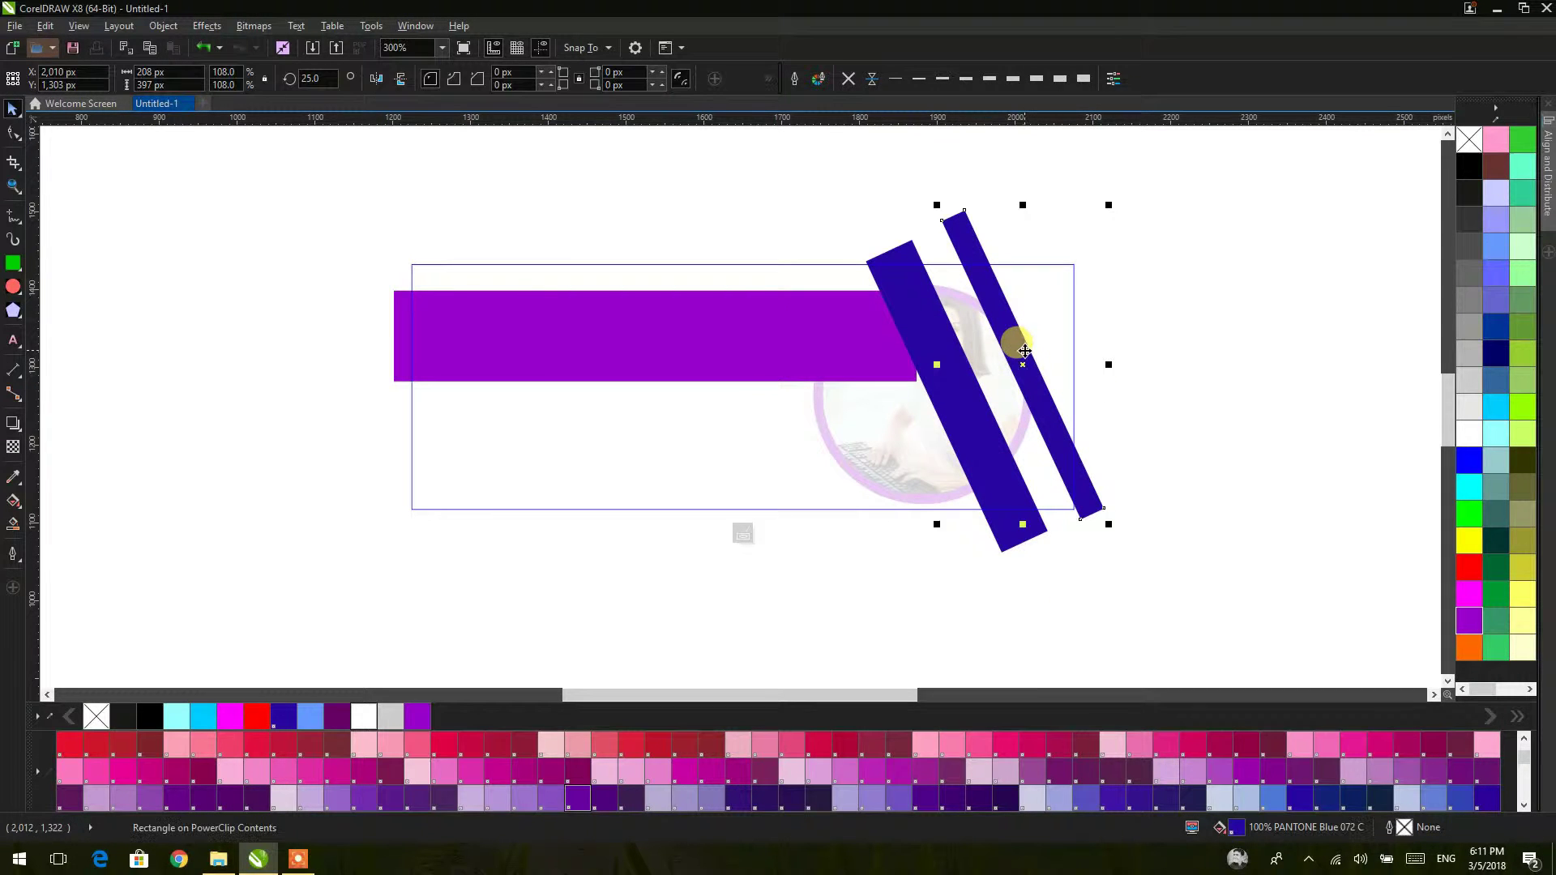
{"action": "left_click", "coordinate": [912, 323], "text": "shift"}
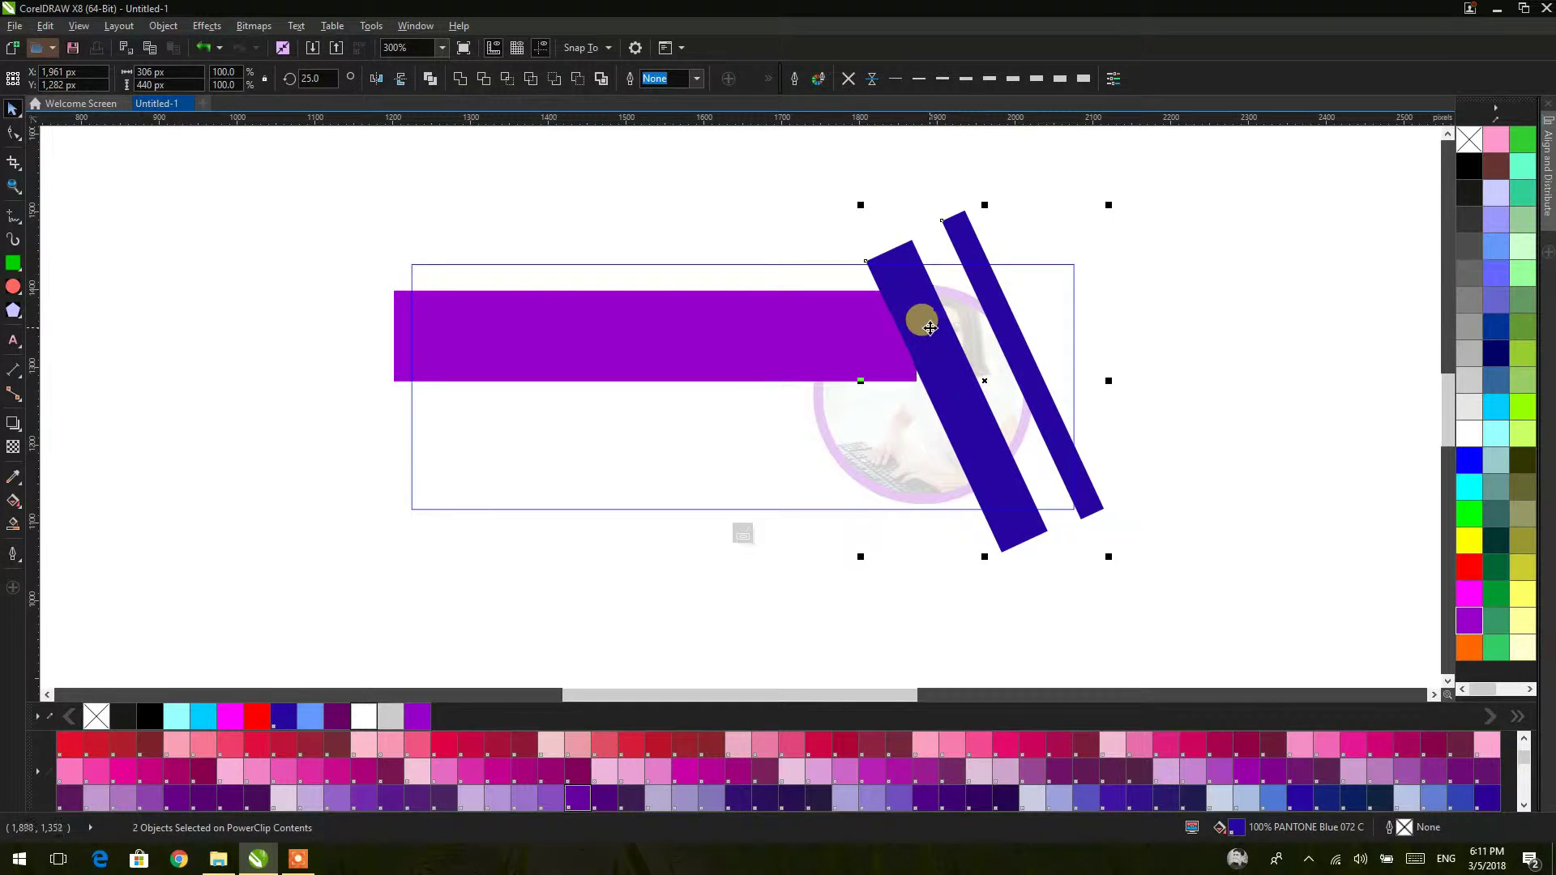
{"action": "left_click_drag", "start_coordinate": [929, 329], "coordinate": [926, 334]}
{"action": "left_click_drag", "start_coordinate": [922, 329], "coordinate": [919, 325]}
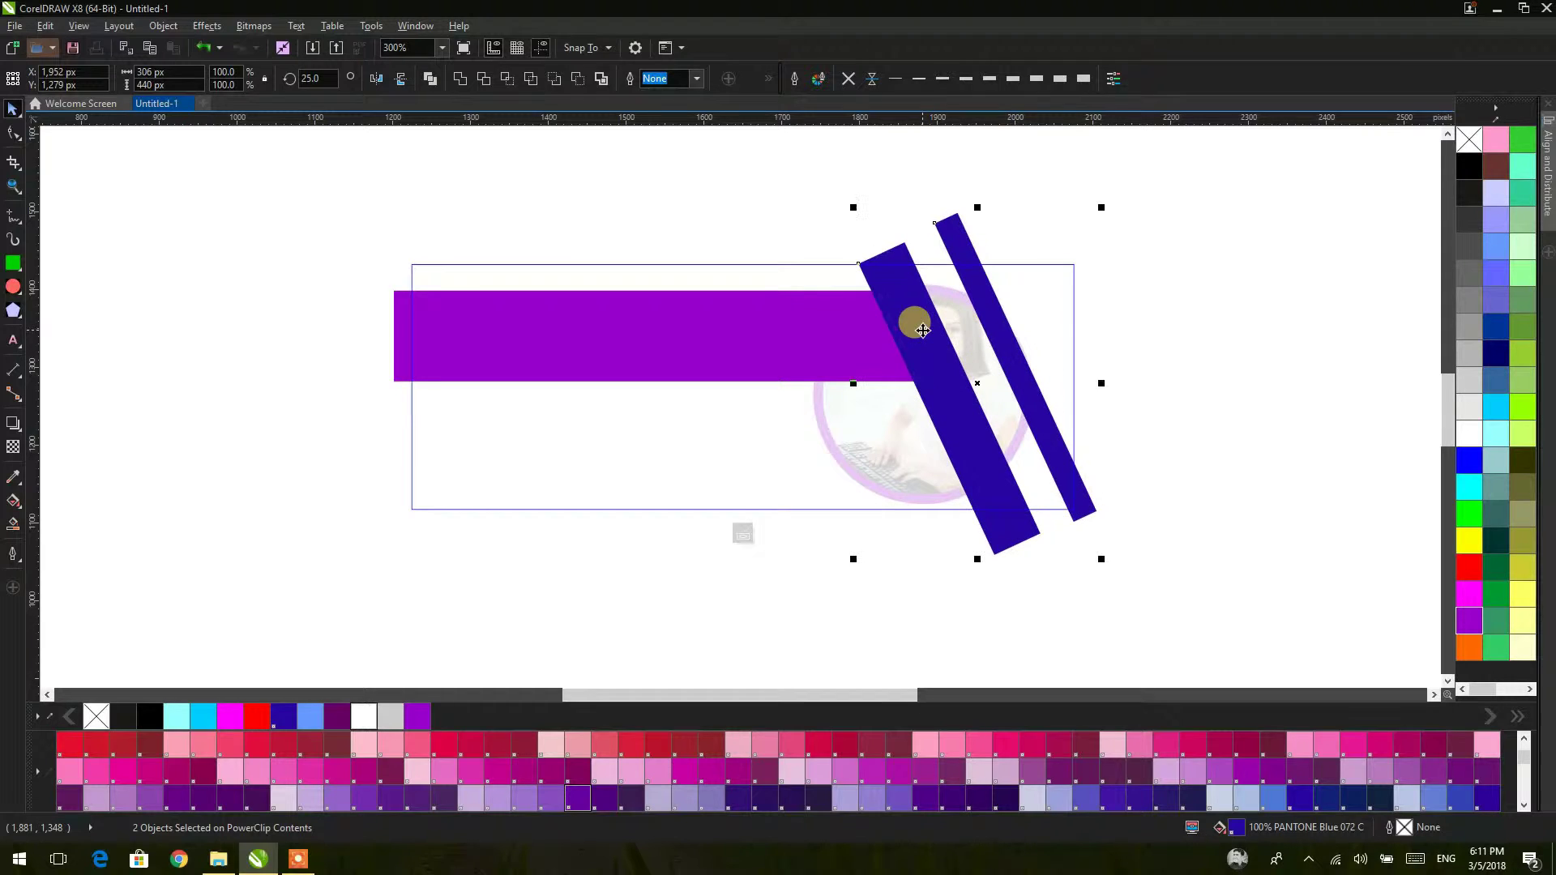
Step: Finish editing the banner's PowerClip contents so the full banner shows
{"action": "right_click", "coordinate": [1155, 301]}
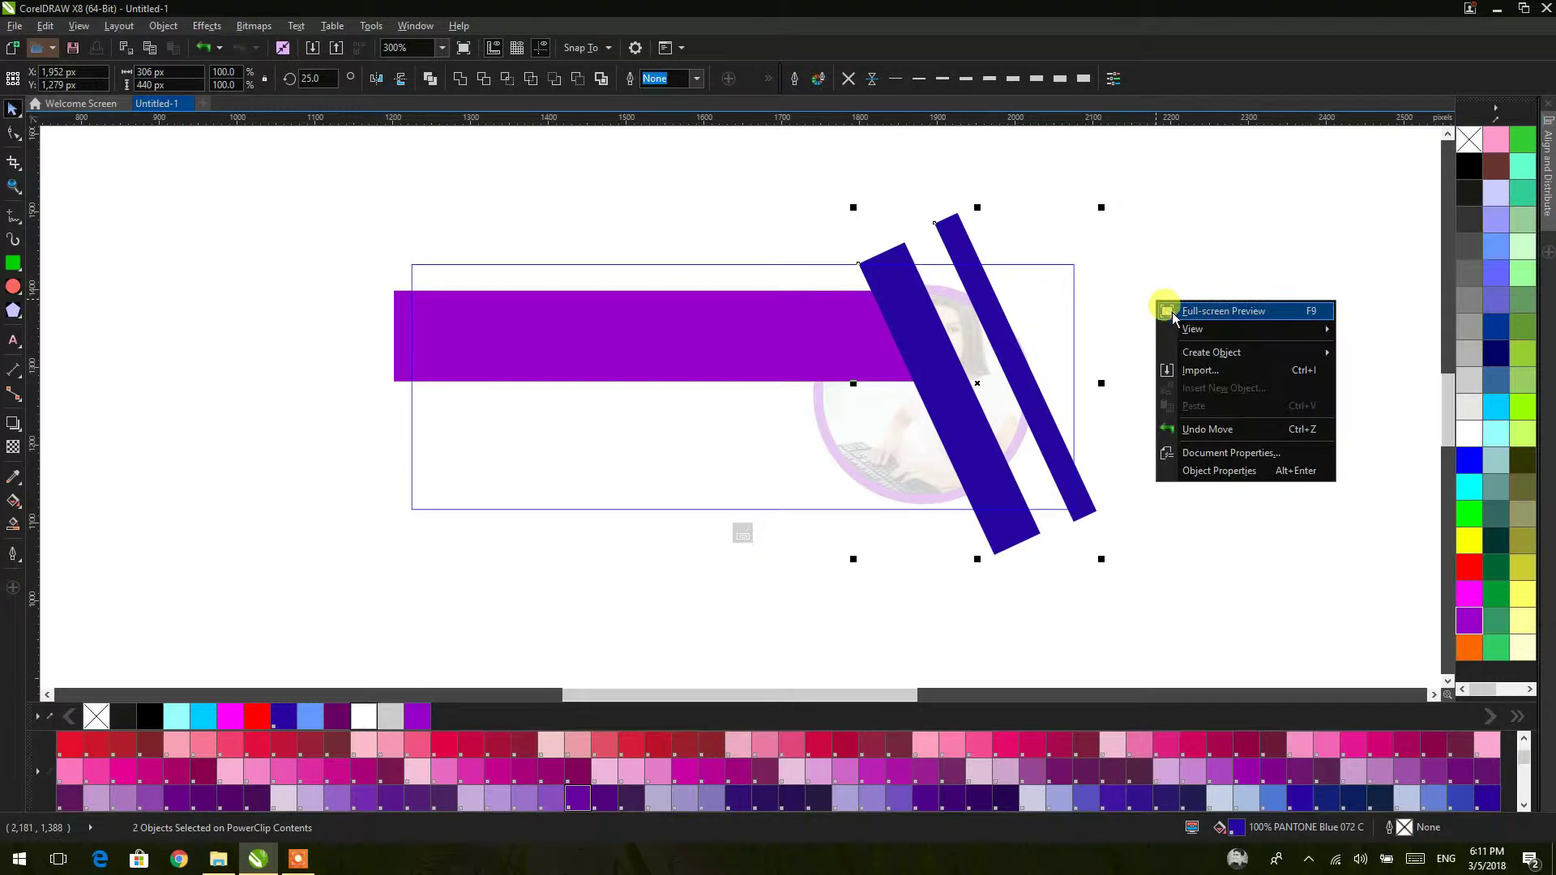
{"action": "left_click", "coordinate": [991, 304]}
{"action": "right_click", "coordinate": [991, 303]}
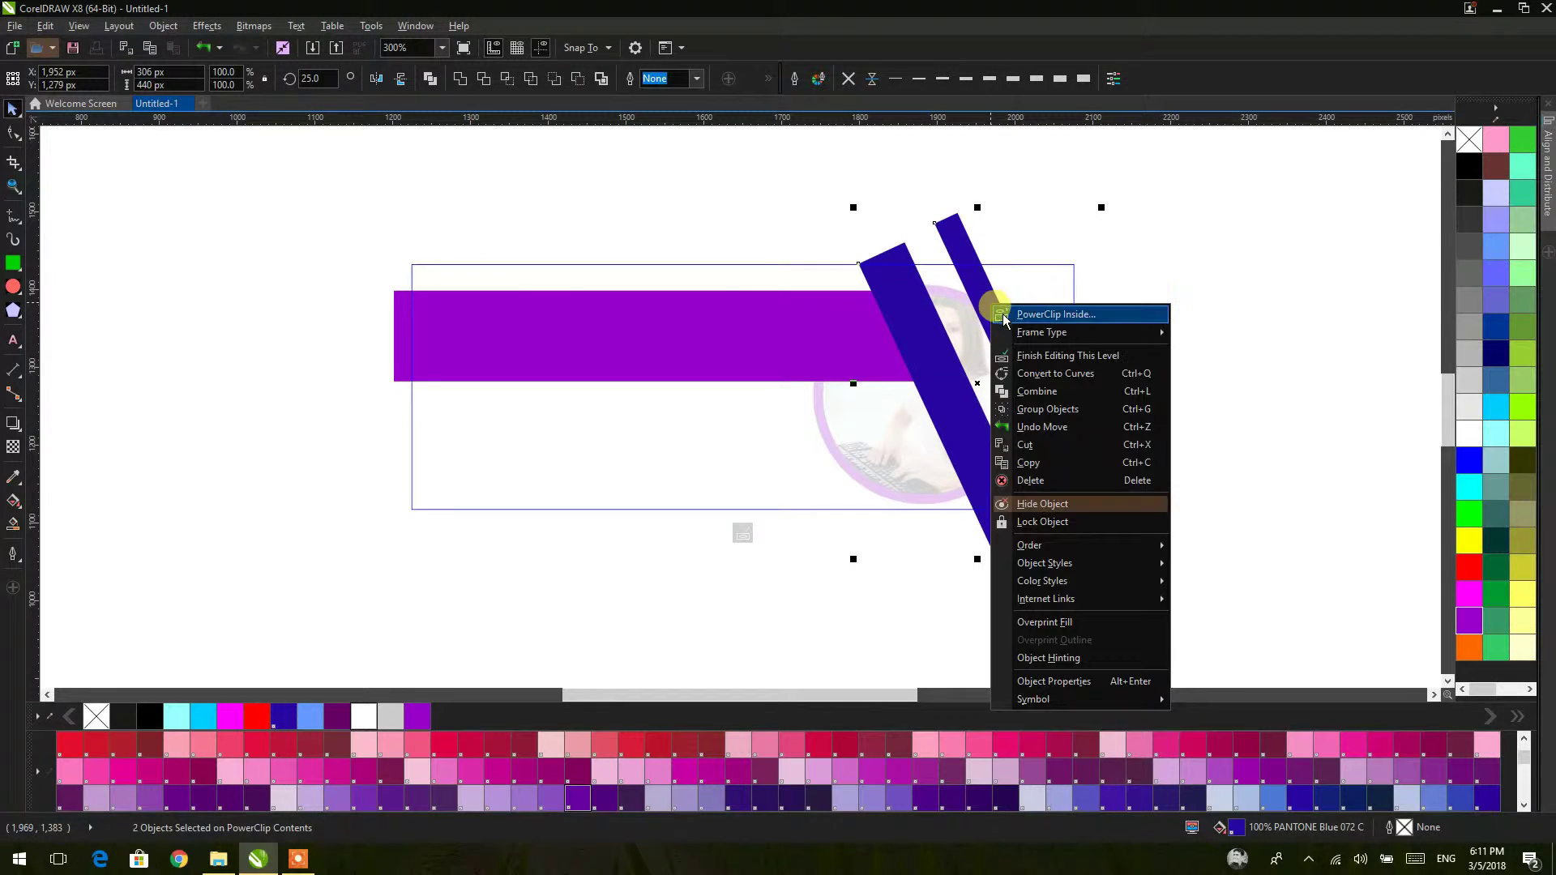
{"action": "left_click", "coordinate": [1034, 361]}
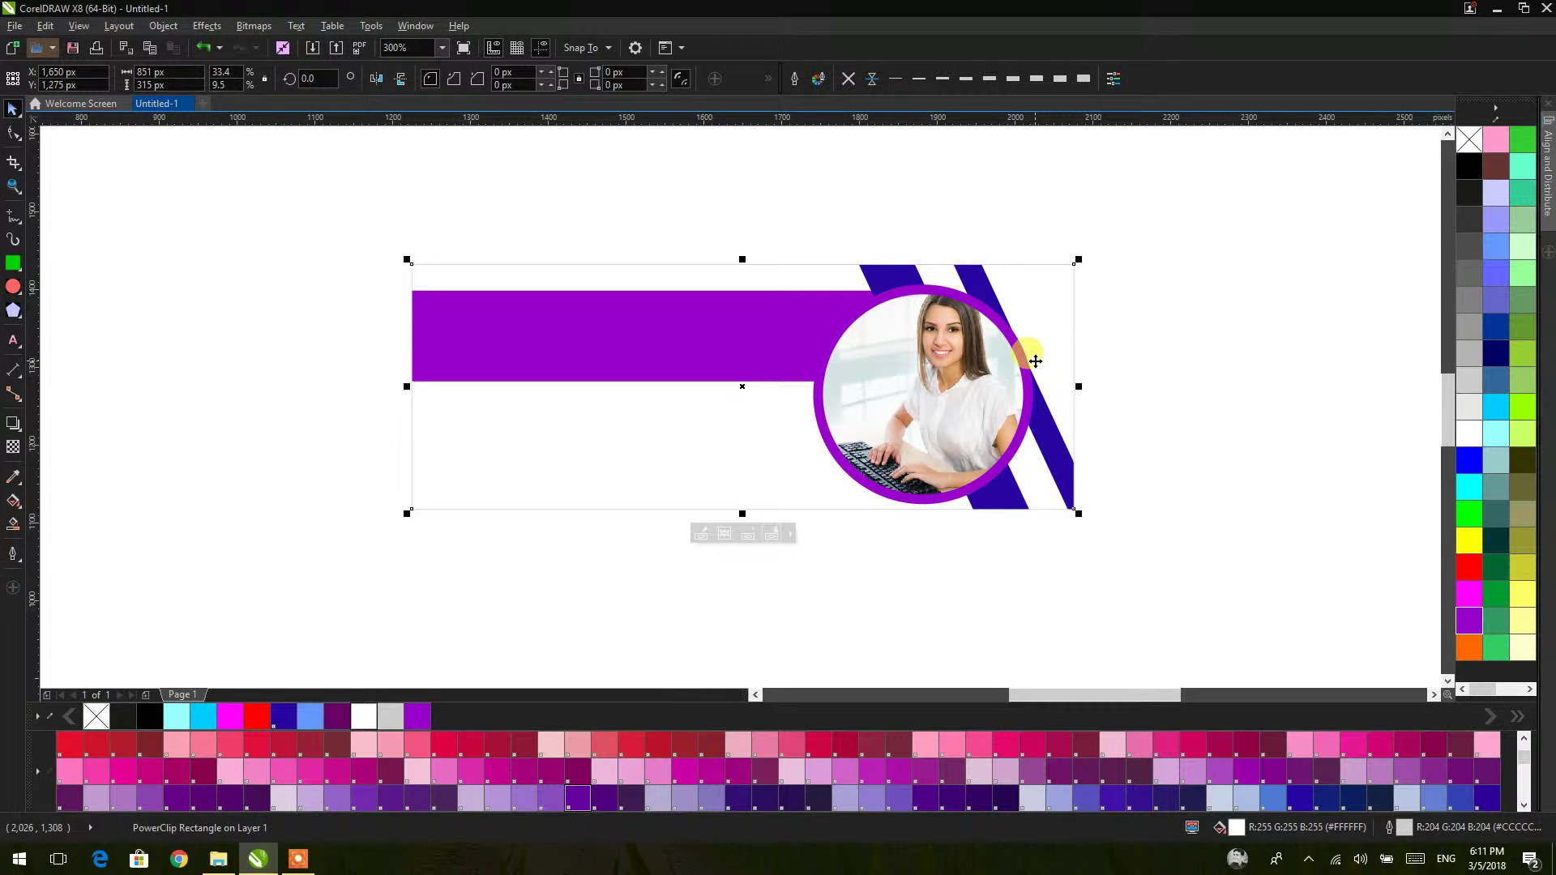
{"action": "left_click_drag", "start_coordinate": [1009, 428], "coordinate": [846, 425]}
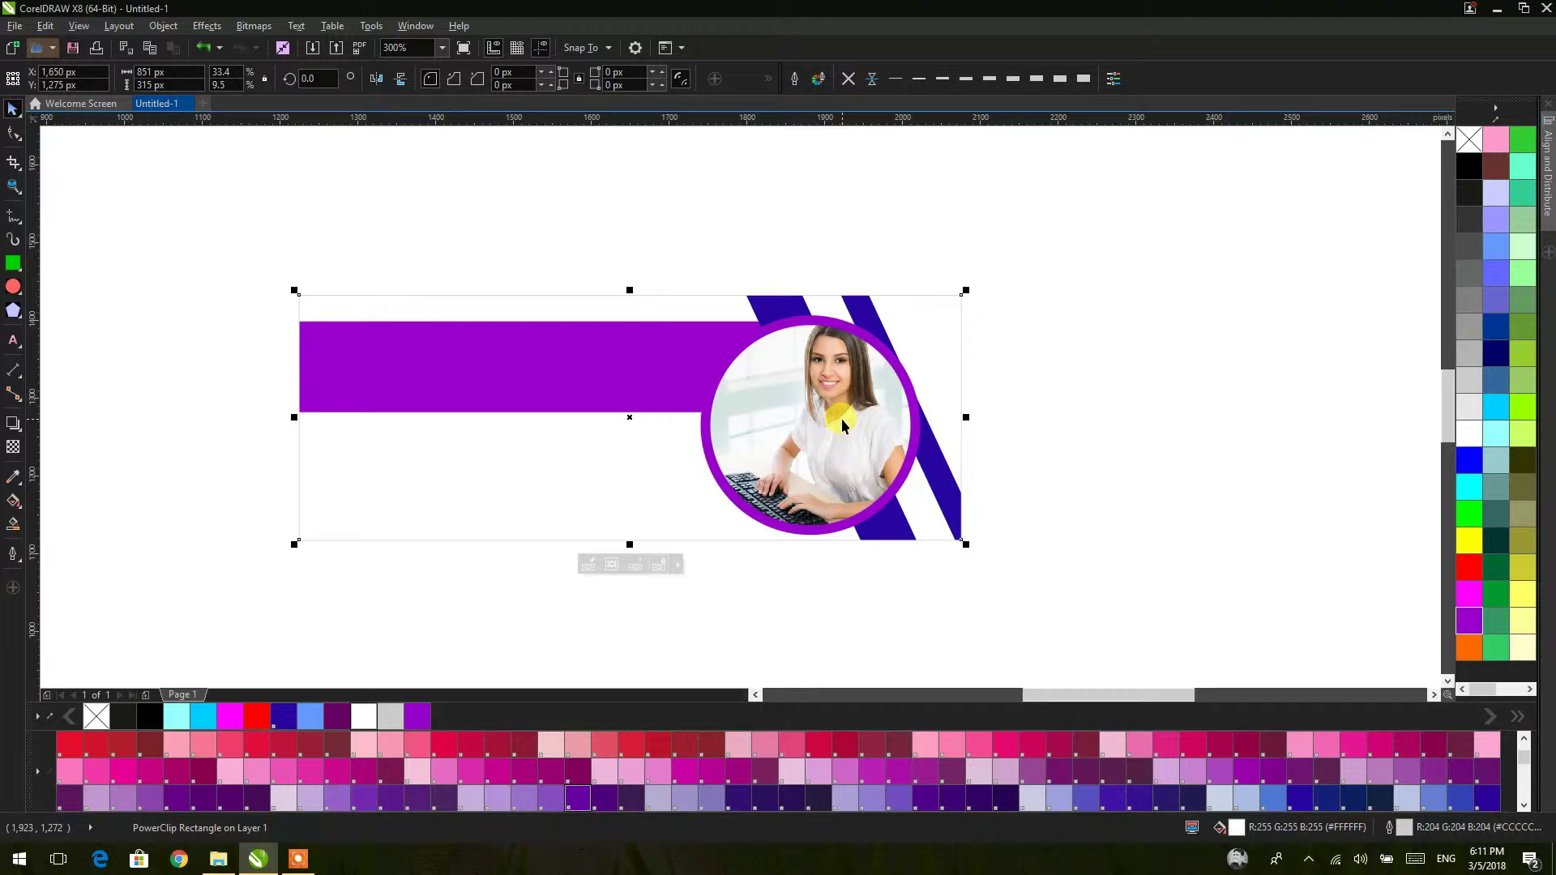
{"action": "left_click", "coordinate": [1062, 347]}
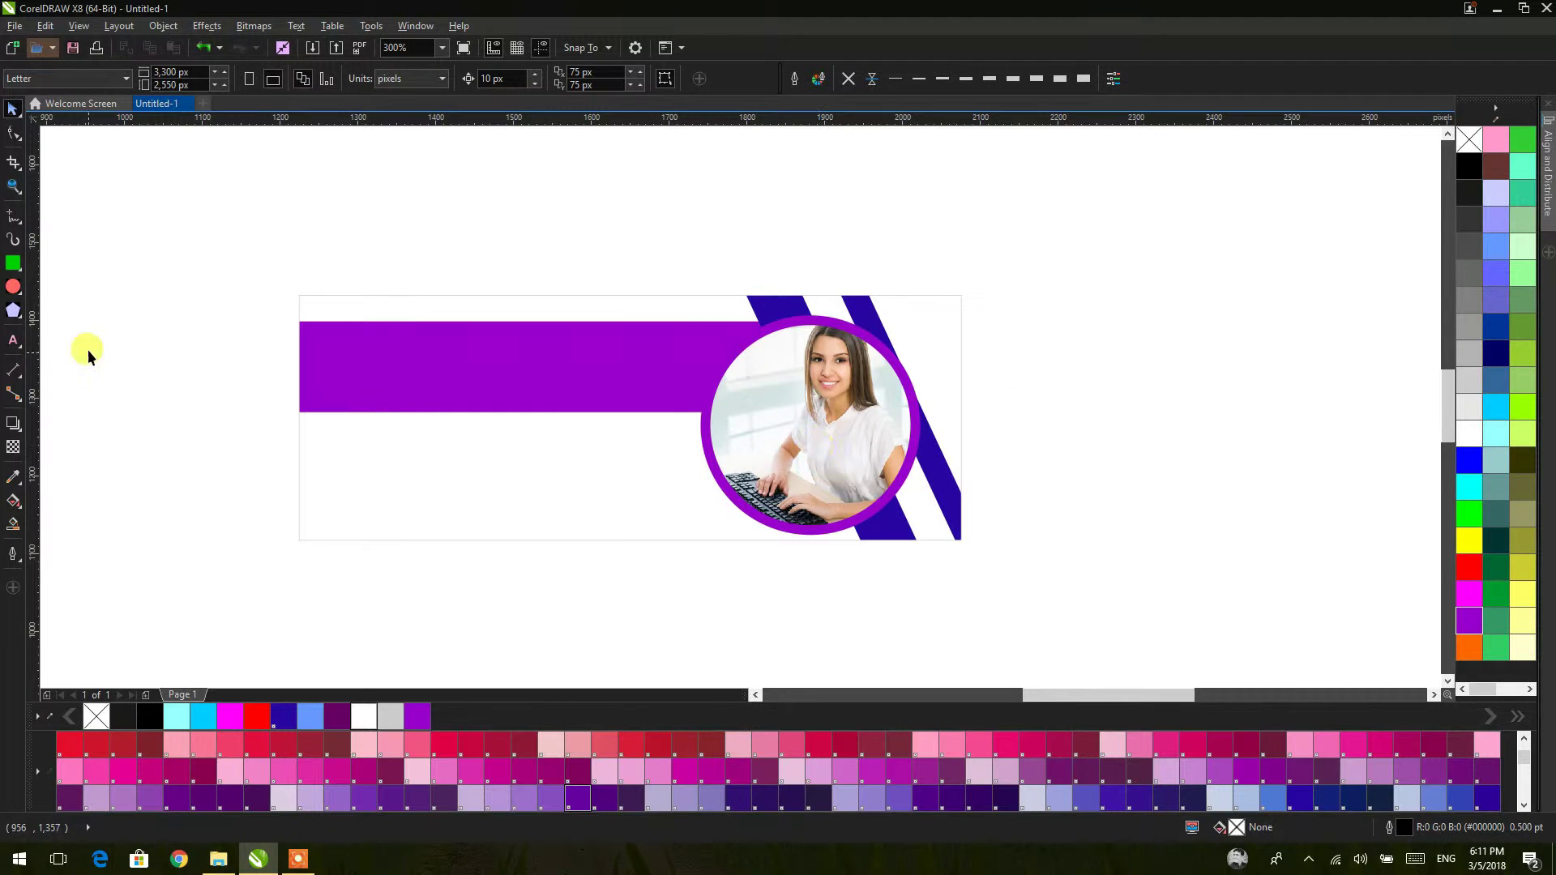
Step: Draw a new circle and centre it on the photo circle
{"action": "left_click", "coordinate": [13, 286]}
{"action": "left_click_drag", "start_coordinate": [413, 222], "coordinate": [632, 460]}
{"action": "left_click", "coordinate": [13, 109]}
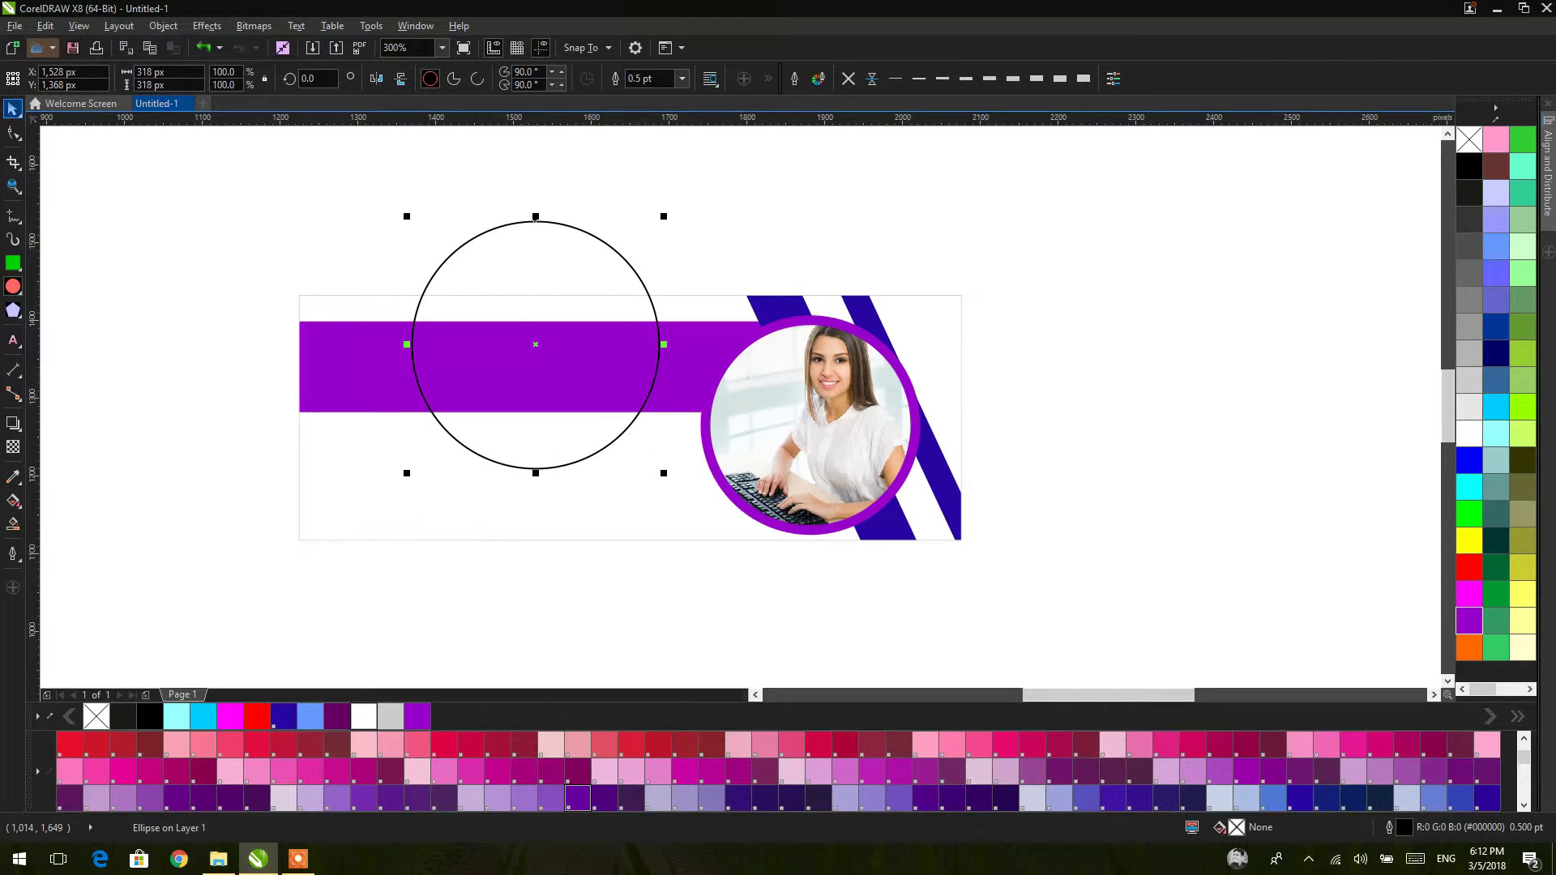
{"action": "left_click", "coordinate": [684, 432], "text": "shift"}
{"action": "left_click", "coordinate": [1187, 436]}
{"action": "left_click", "coordinate": [550, 240]}
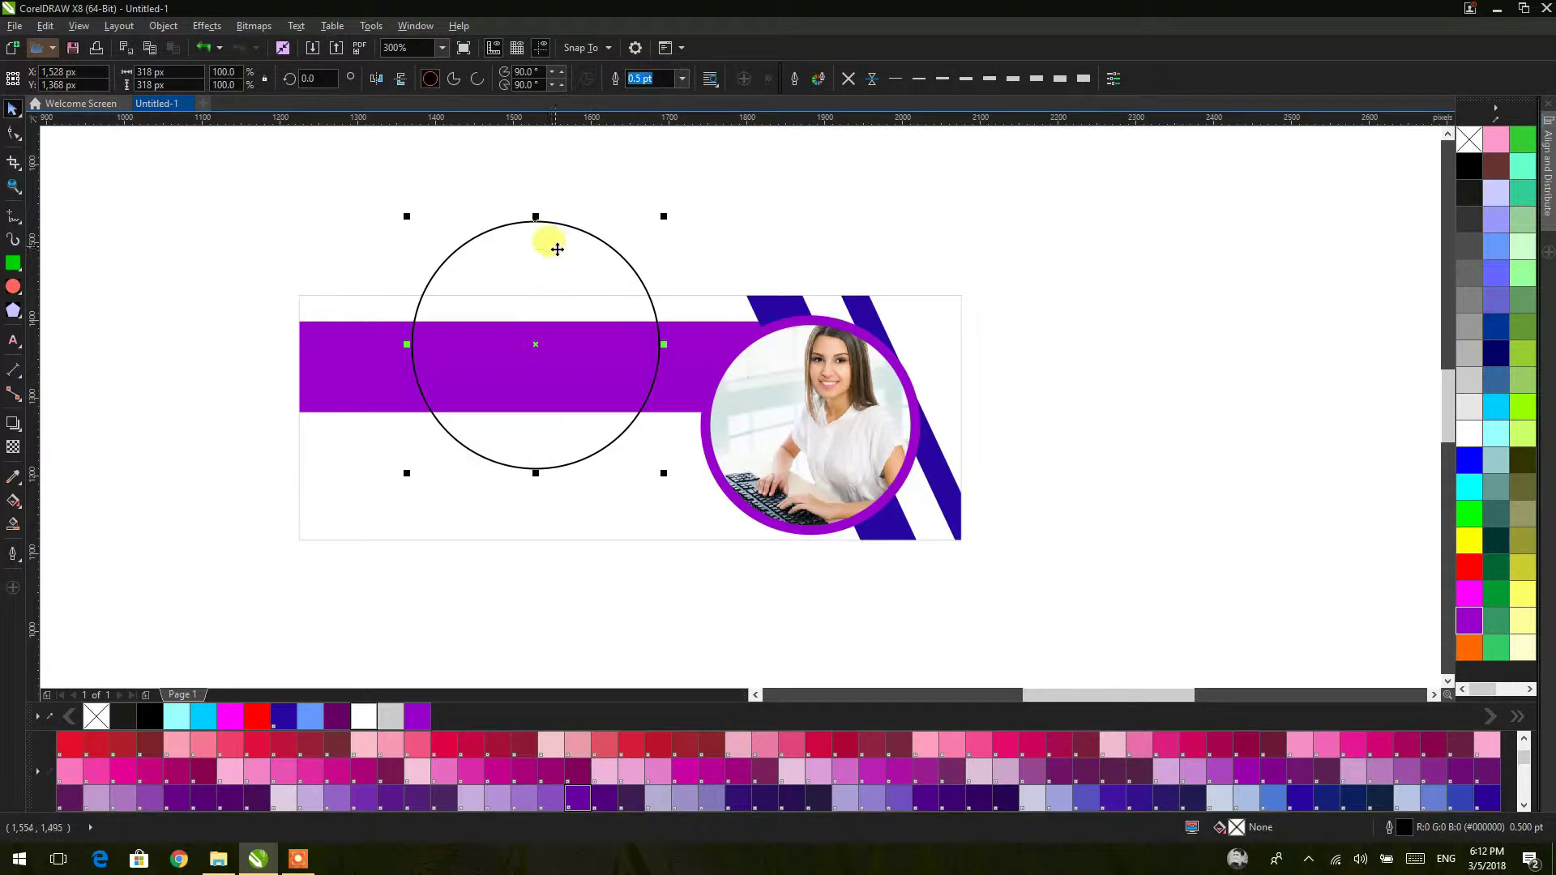
{"action": "left_click", "coordinate": [775, 383], "text": "shift"}
{"action": "key", "text": "e"}
{"action": "key", "text": "c"}
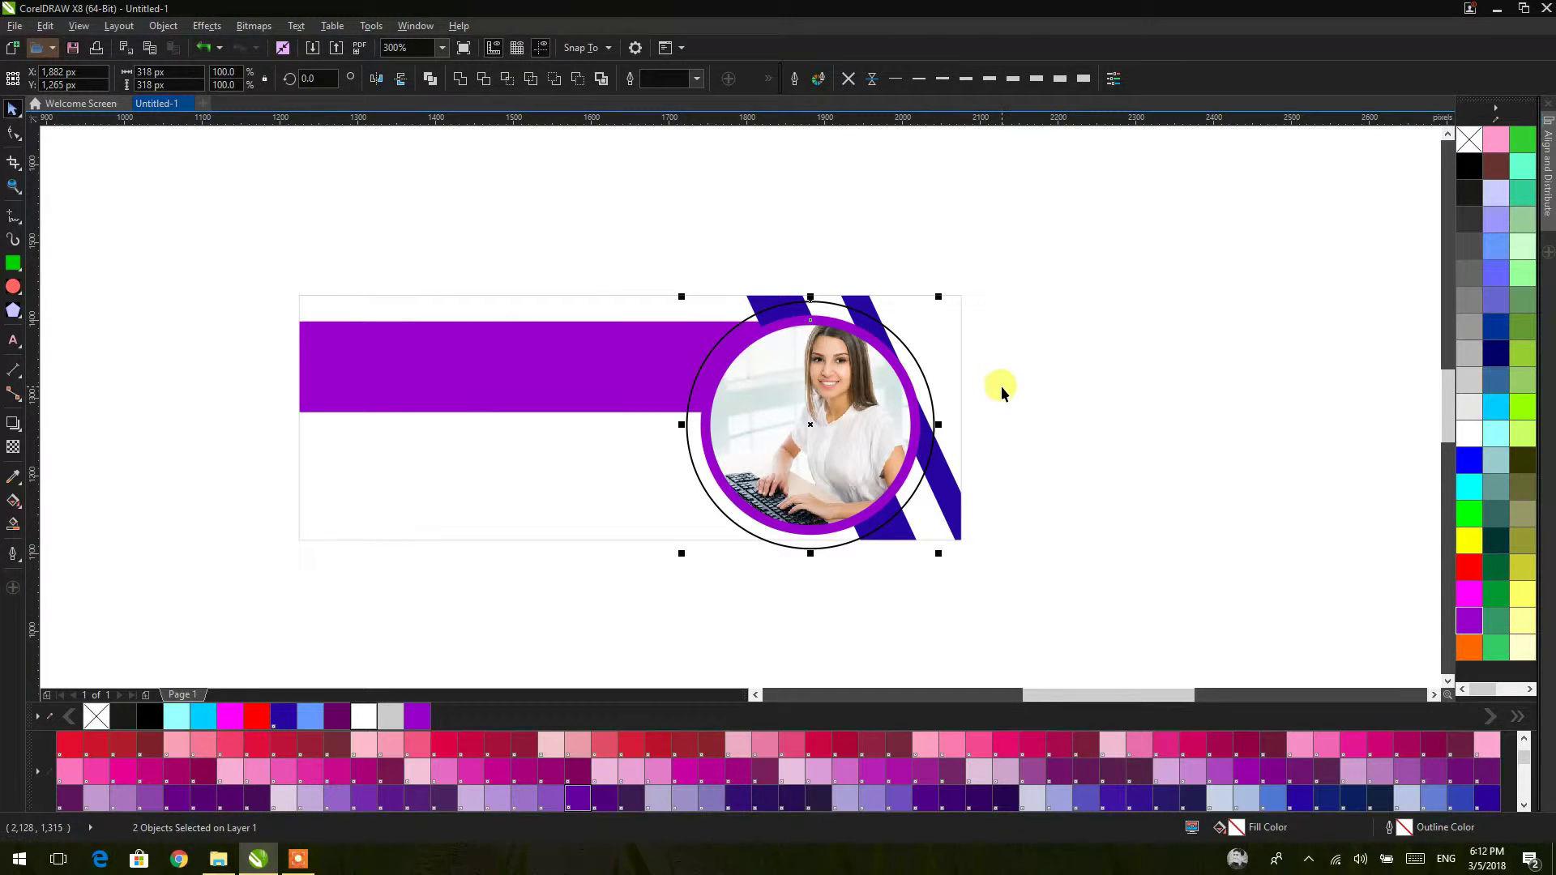
Step: Fill the new circle white with no outline
{"action": "left_click", "coordinate": [945, 415]}
{"action": "left_click", "coordinate": [932, 409]}
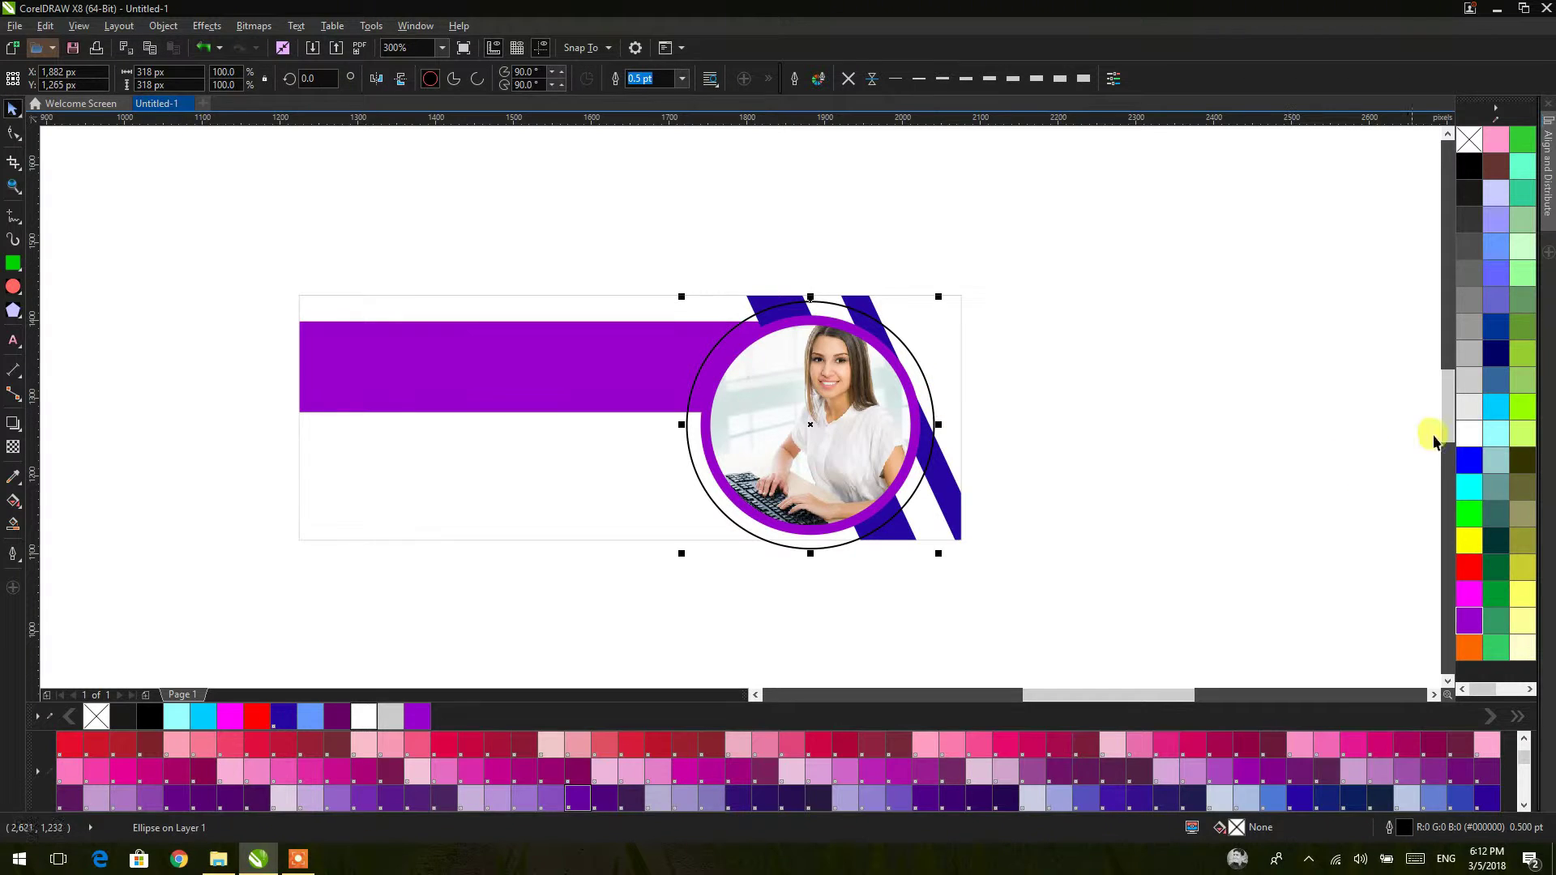
{"action": "left_click", "coordinate": [1465, 432]}
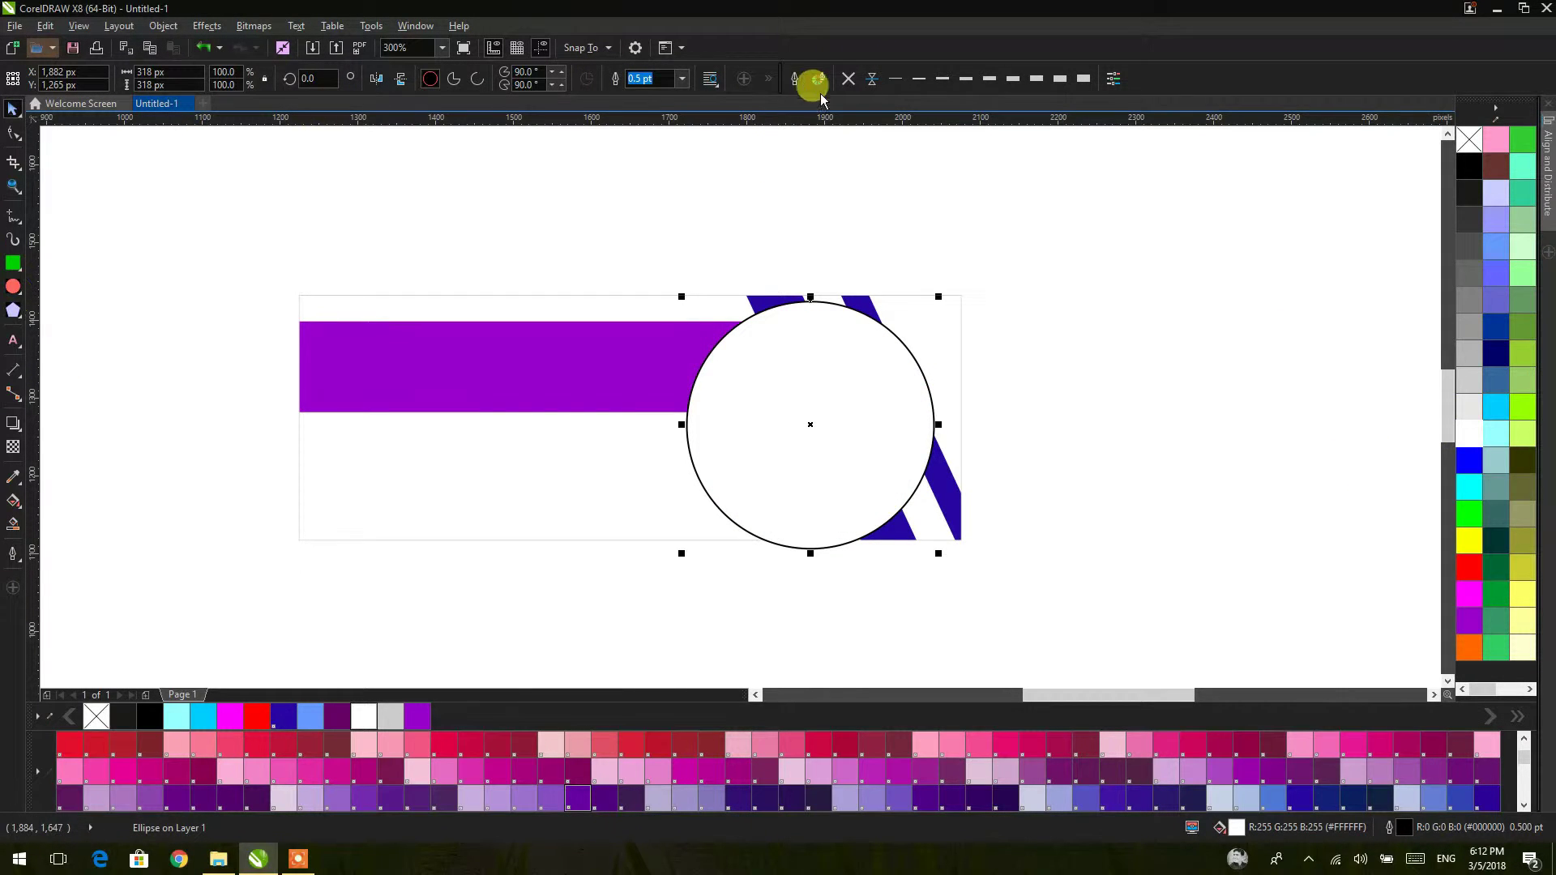
{"action": "left_click", "coordinate": [848, 82]}
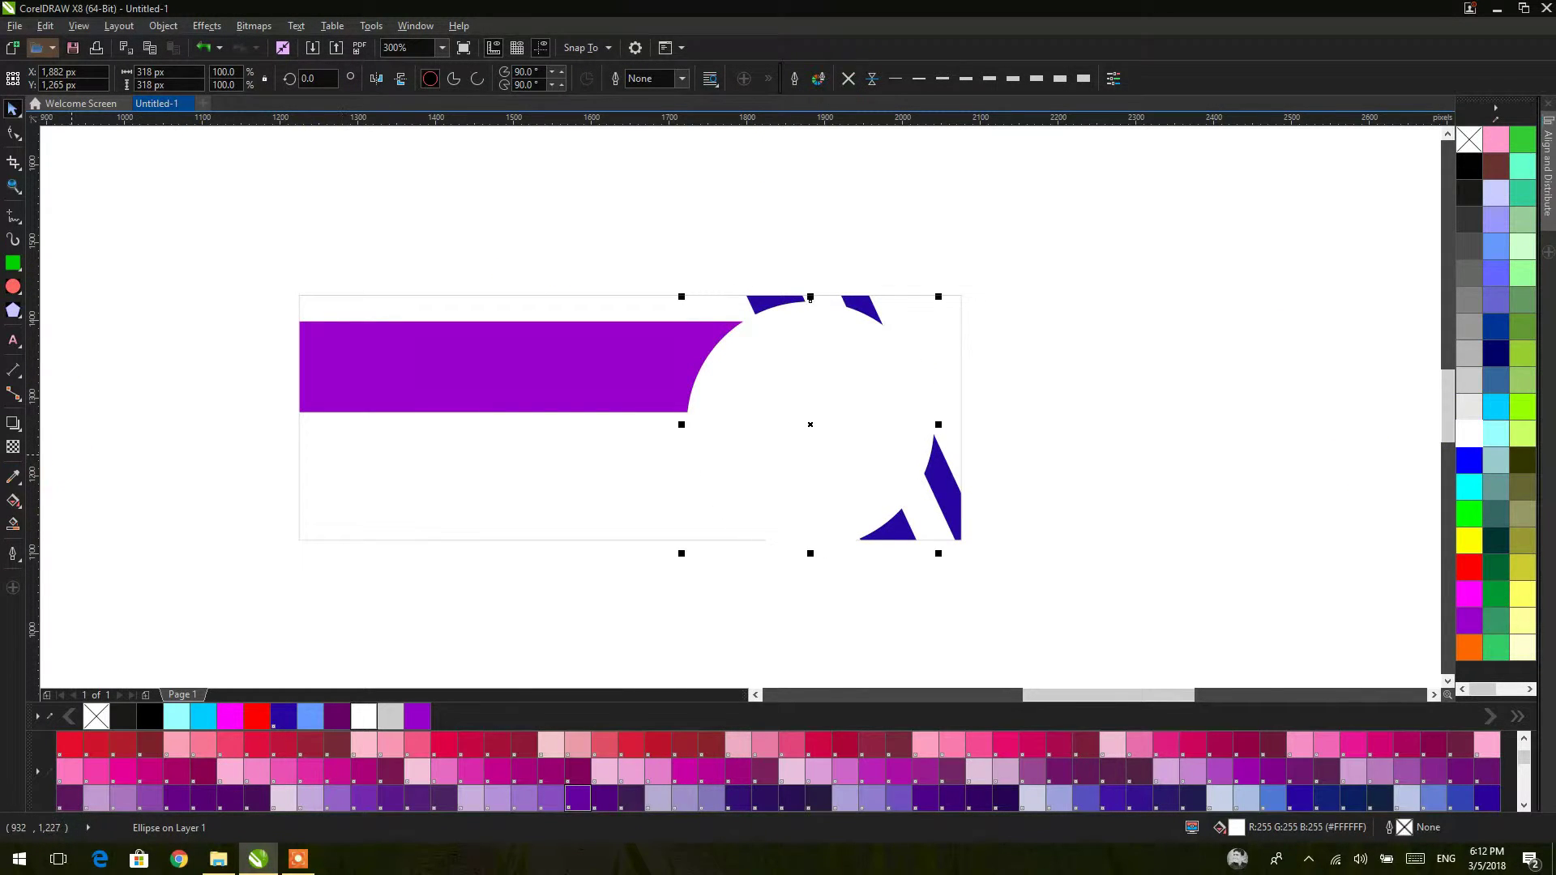
Step: Give the white circle uniform transparency 14 and send it behind the photo ring
{"action": "left_click", "coordinate": [14, 444]}
{"action": "left_click", "coordinate": [39, 86]}
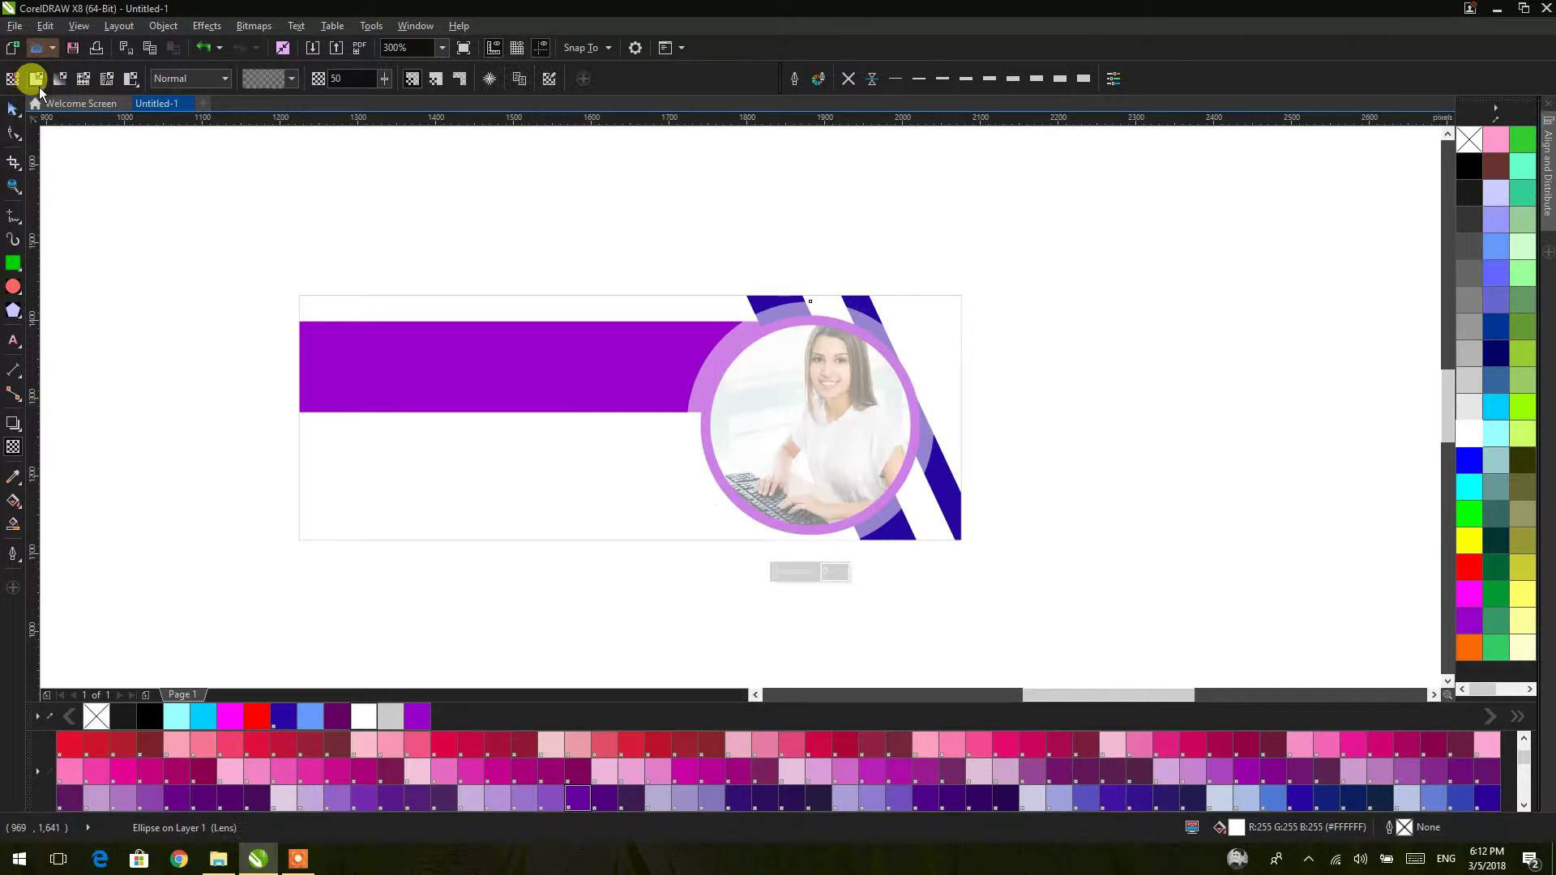
{"action": "left_click", "coordinate": [382, 77]}
{"action": "left_click_drag", "start_coordinate": [382, 98], "coordinate": [359, 109]}
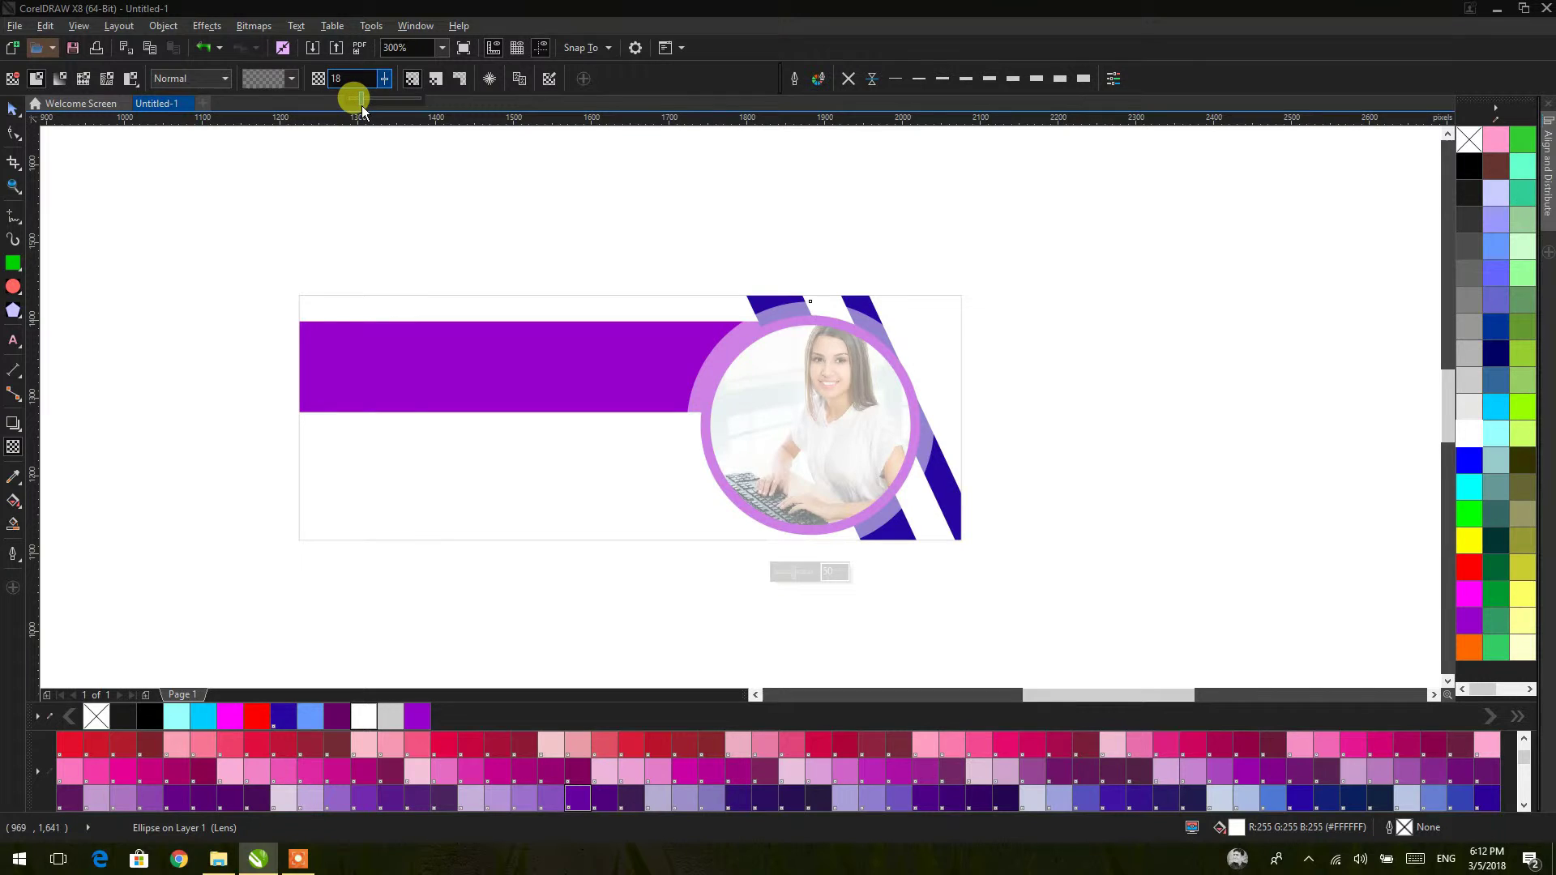
{"action": "left_click", "coordinate": [13, 110]}
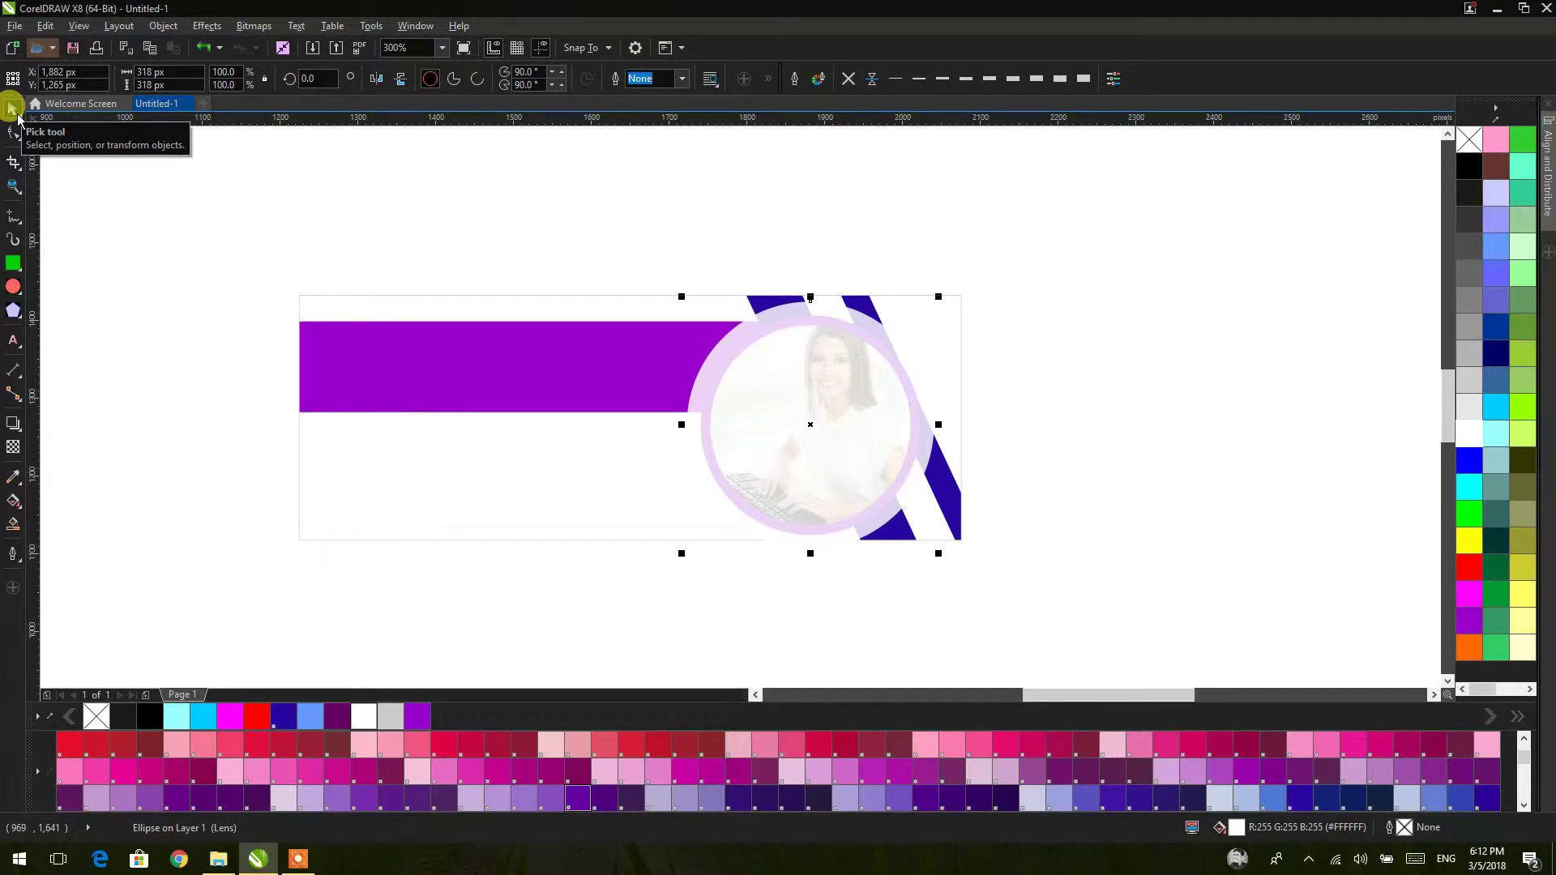
{"action": "key", "text": "ctrl+Page_Down"}
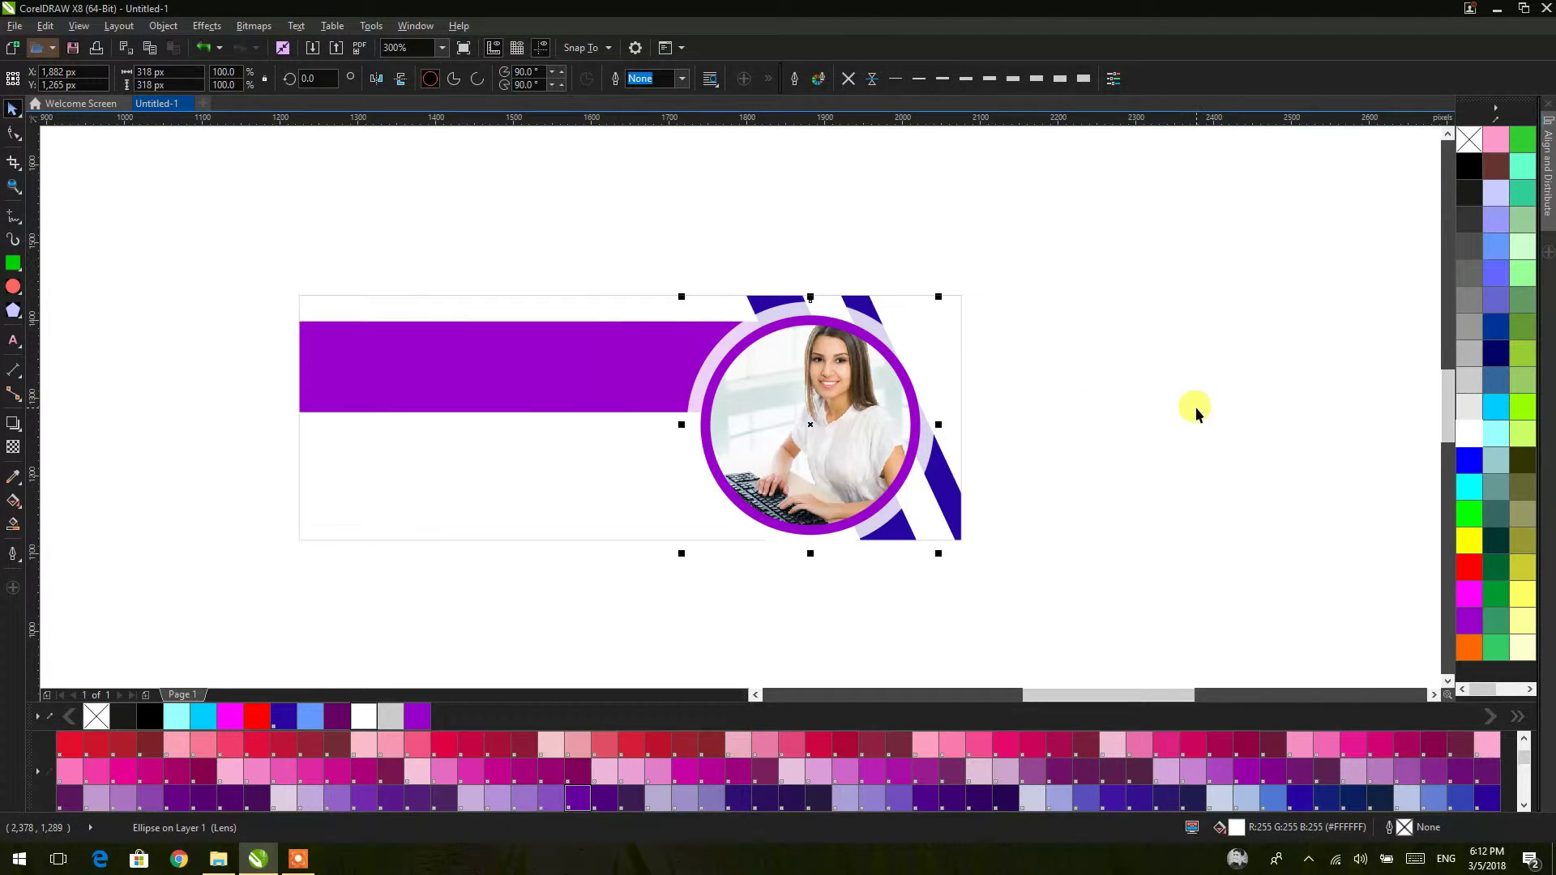
Step: Give the translucent circle a white 1.0 pt outline
{"action": "left_click", "coordinate": [940, 78]}
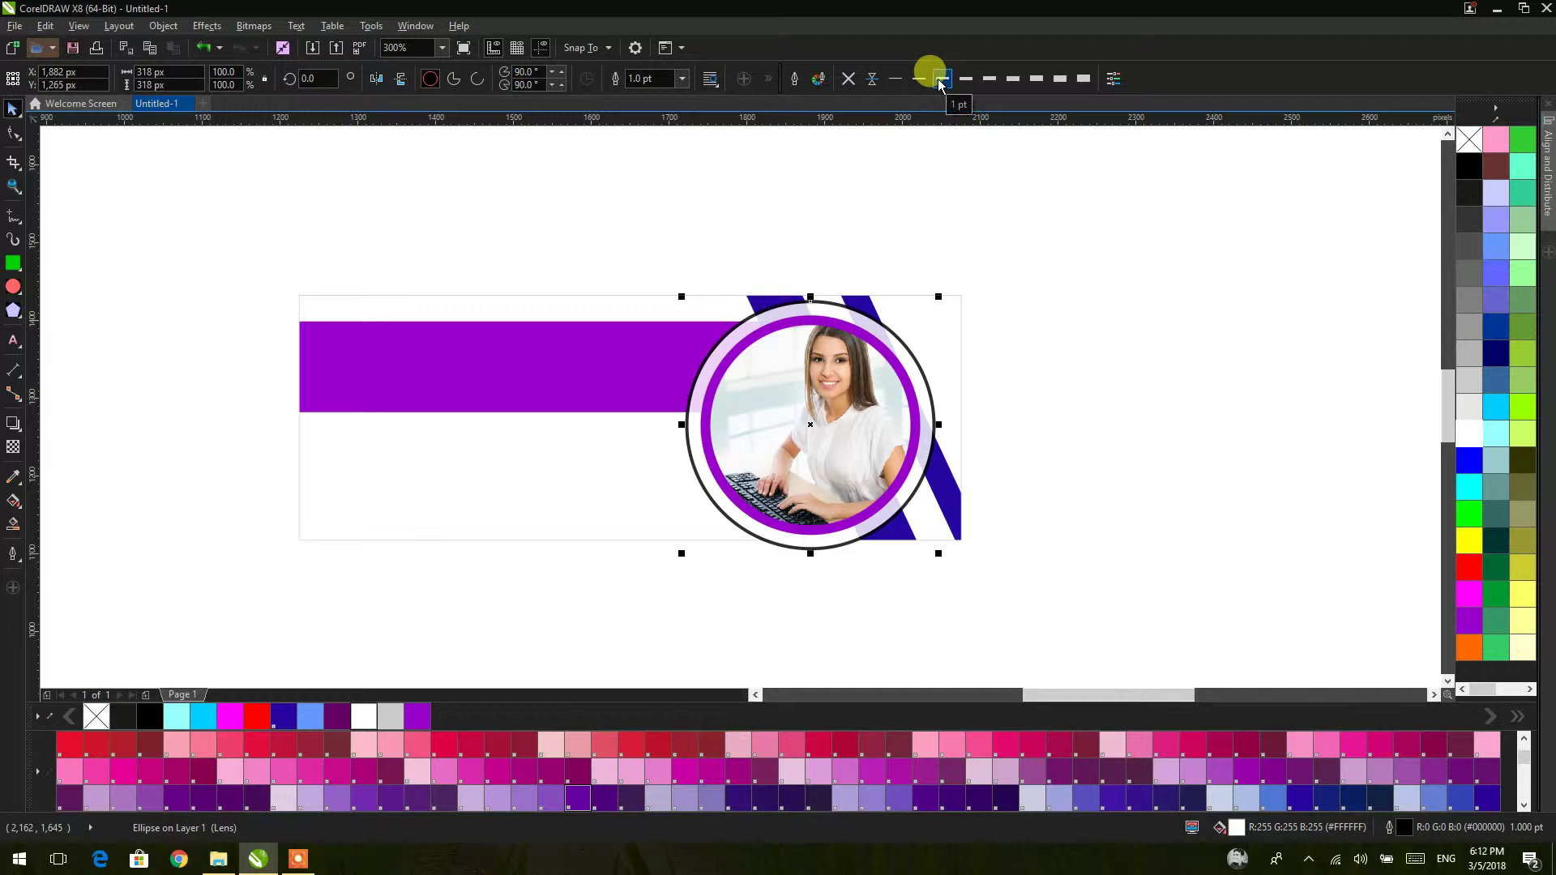
{"action": "right_click", "coordinate": [1469, 434]}
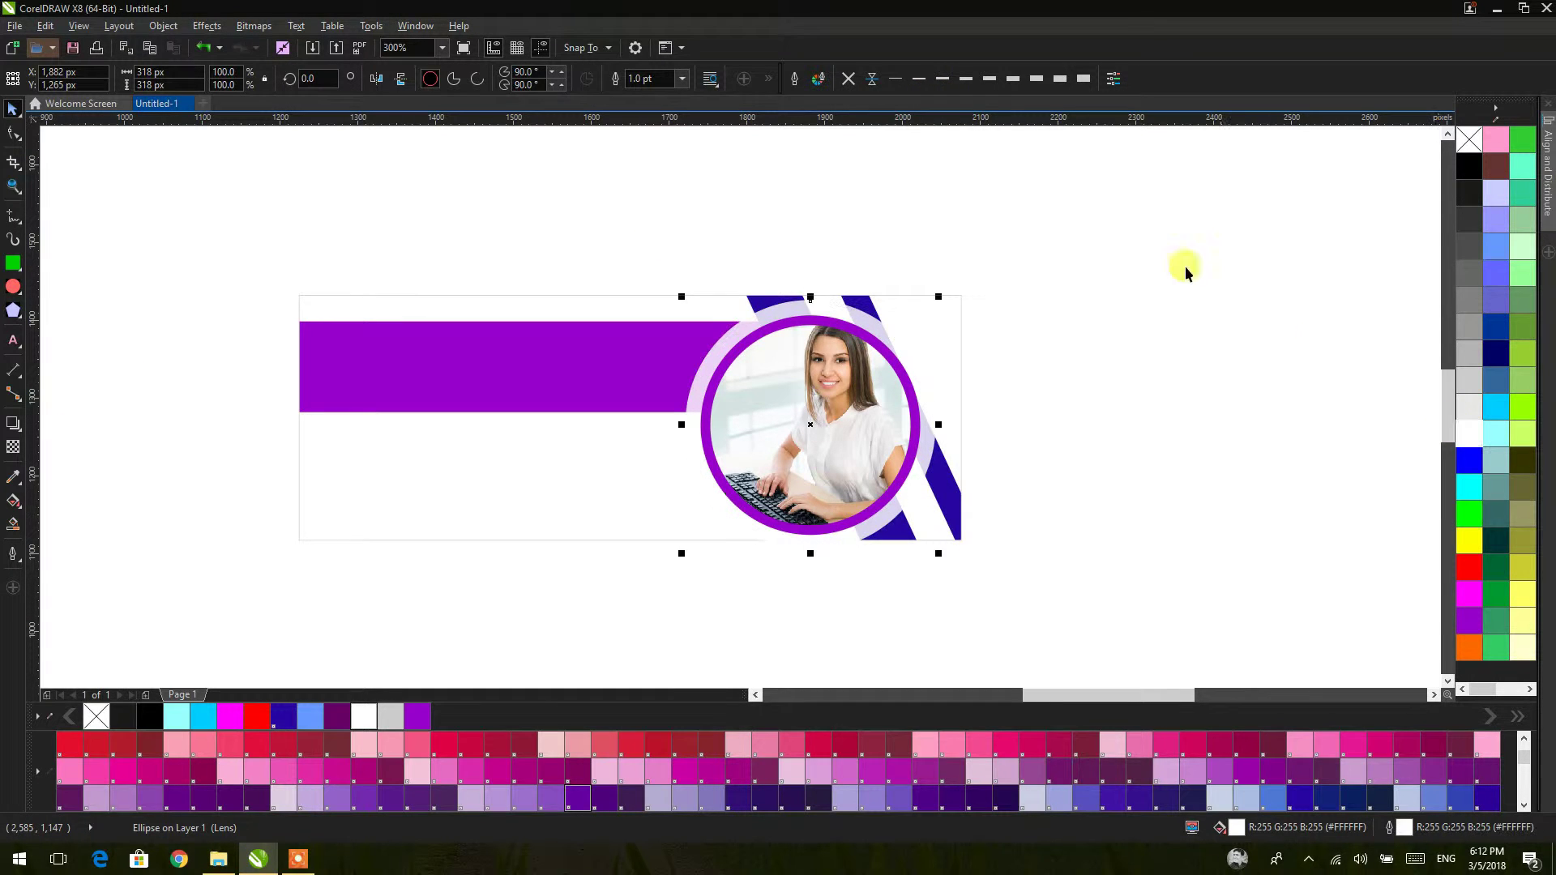
{"action": "left_click", "coordinate": [965, 79]}
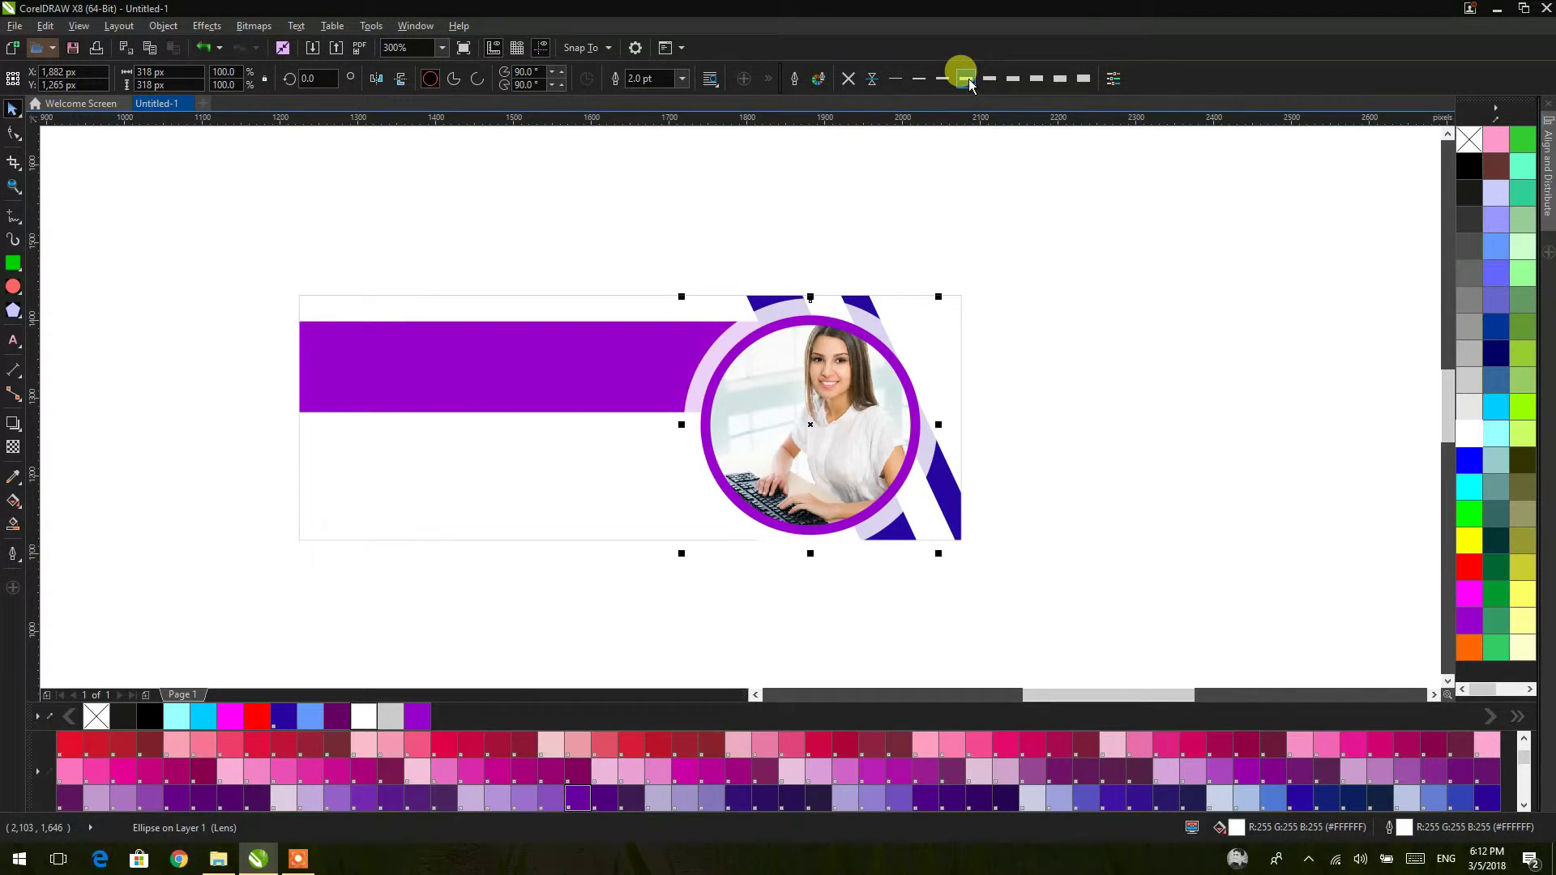
{"action": "left_click", "coordinate": [941, 78]}
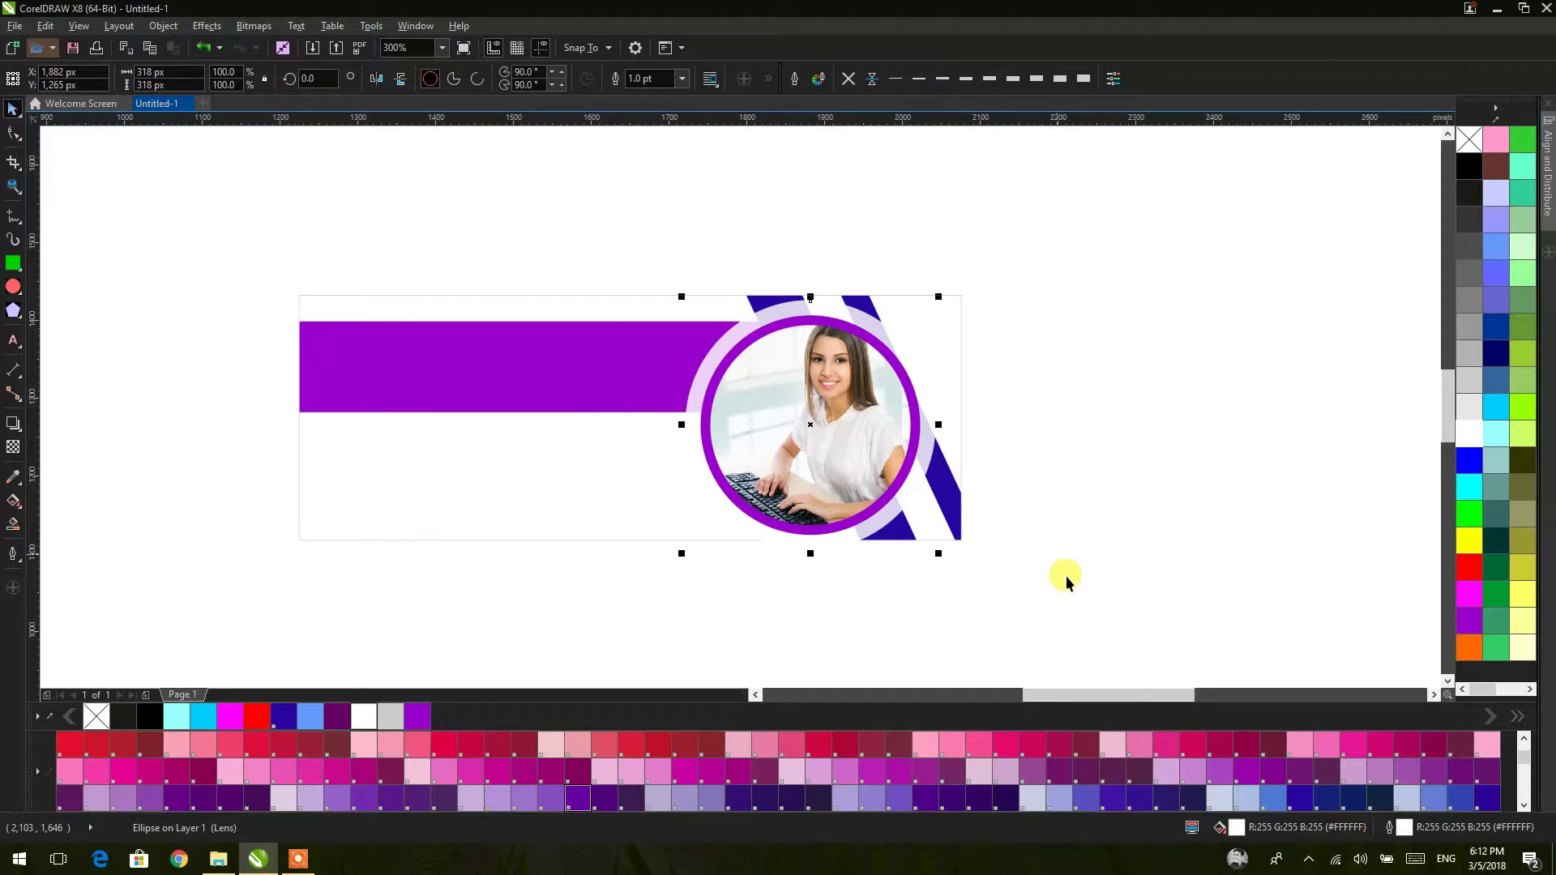
Step: Move the translucent circle, shrink it to 227 px and centre it on the purple photo circle
{"action": "scroll", "coordinate": [802, 509], "scroll_direction": "up", "scroll_amount": 1}
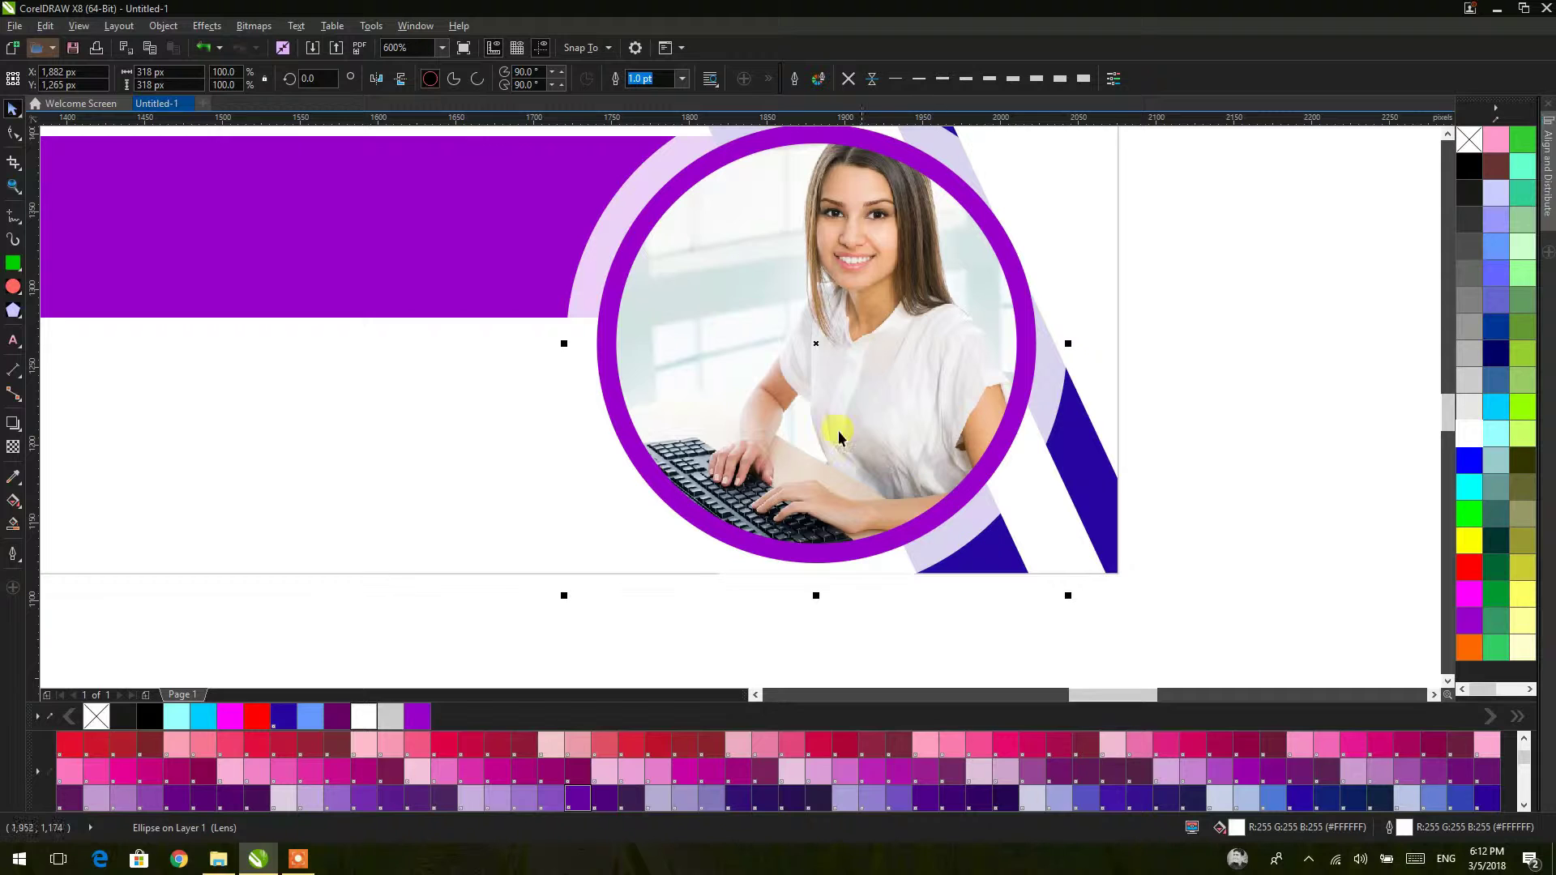
{"action": "left_click_drag", "start_coordinate": [1020, 477], "coordinate": [1321, 546]}
{"action": "scroll", "coordinate": [1242, 514], "scroll_direction": "down", "scroll_amount": 2}
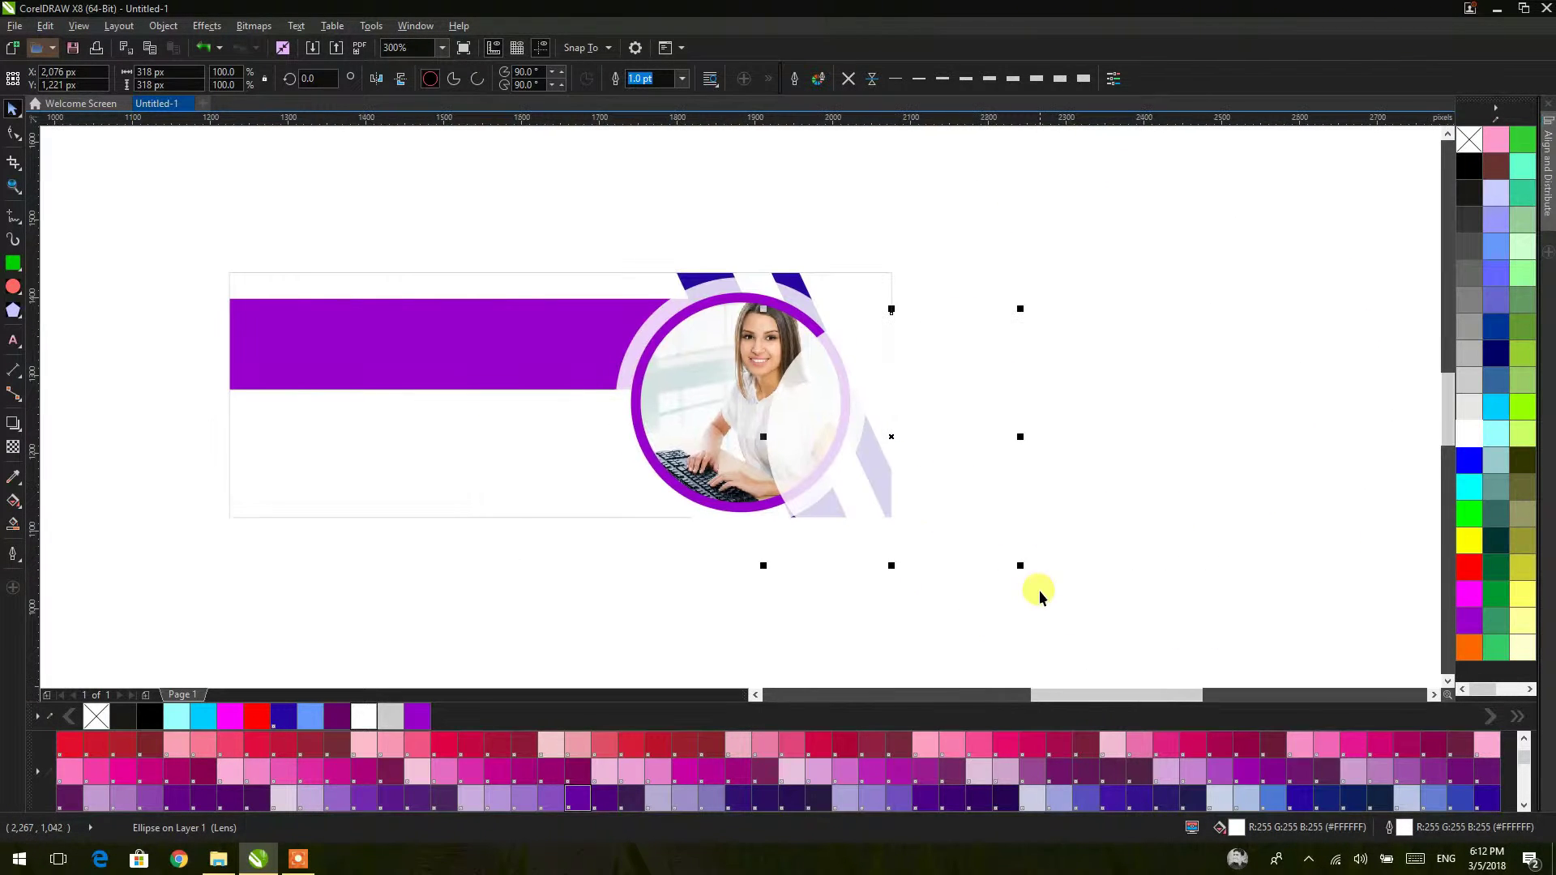
{"action": "left_click_drag", "start_coordinate": [1024, 570], "coordinate": [985, 530]}
{"action": "left_click", "coordinate": [718, 392], "text": "shift"}
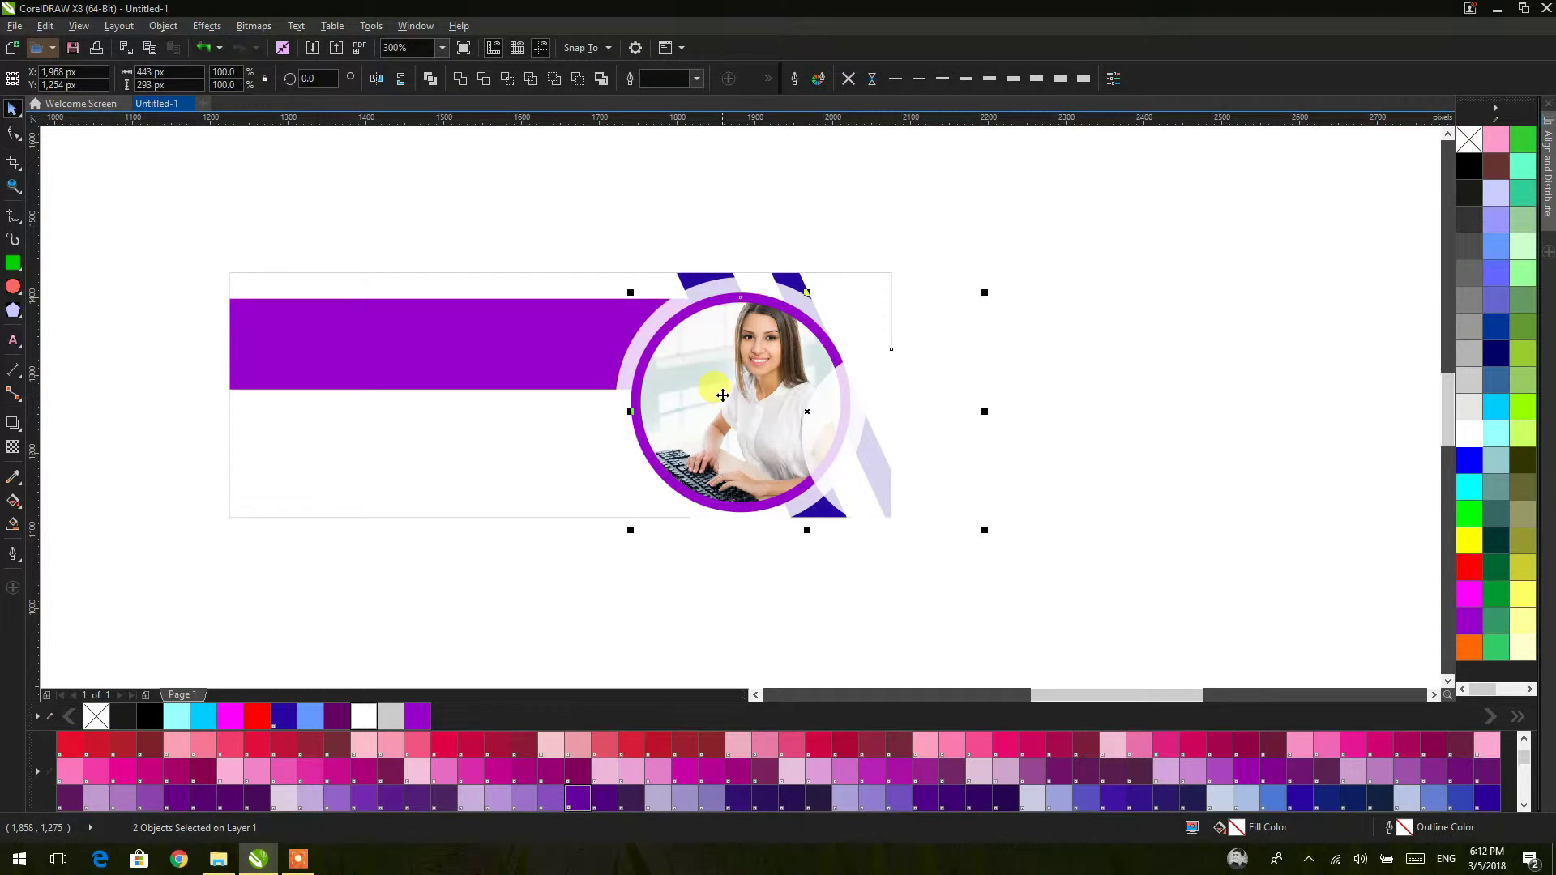
{"action": "key", "text": "c"}
{"action": "key", "text": "e"}
Step: Reselect the translucent circle over the photo, start enlarging it, then cancel the resize
{"action": "left_click", "coordinate": [1029, 353]}
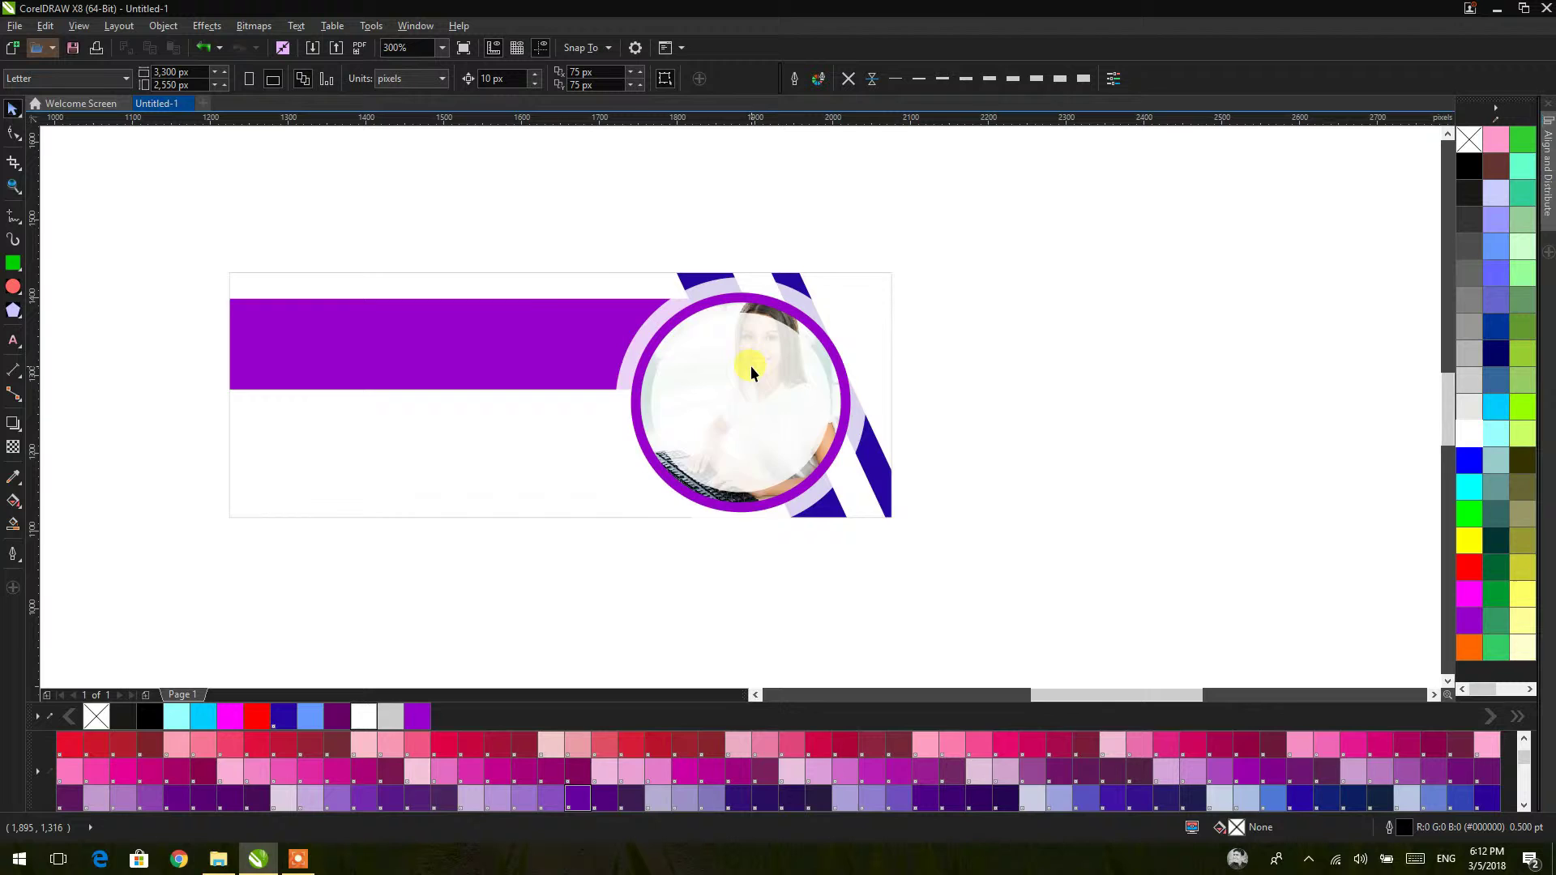
{"action": "scroll", "coordinate": [750, 366], "scroll_direction": "up", "scroll_amount": 2}
{"action": "left_click", "coordinate": [751, 366]}
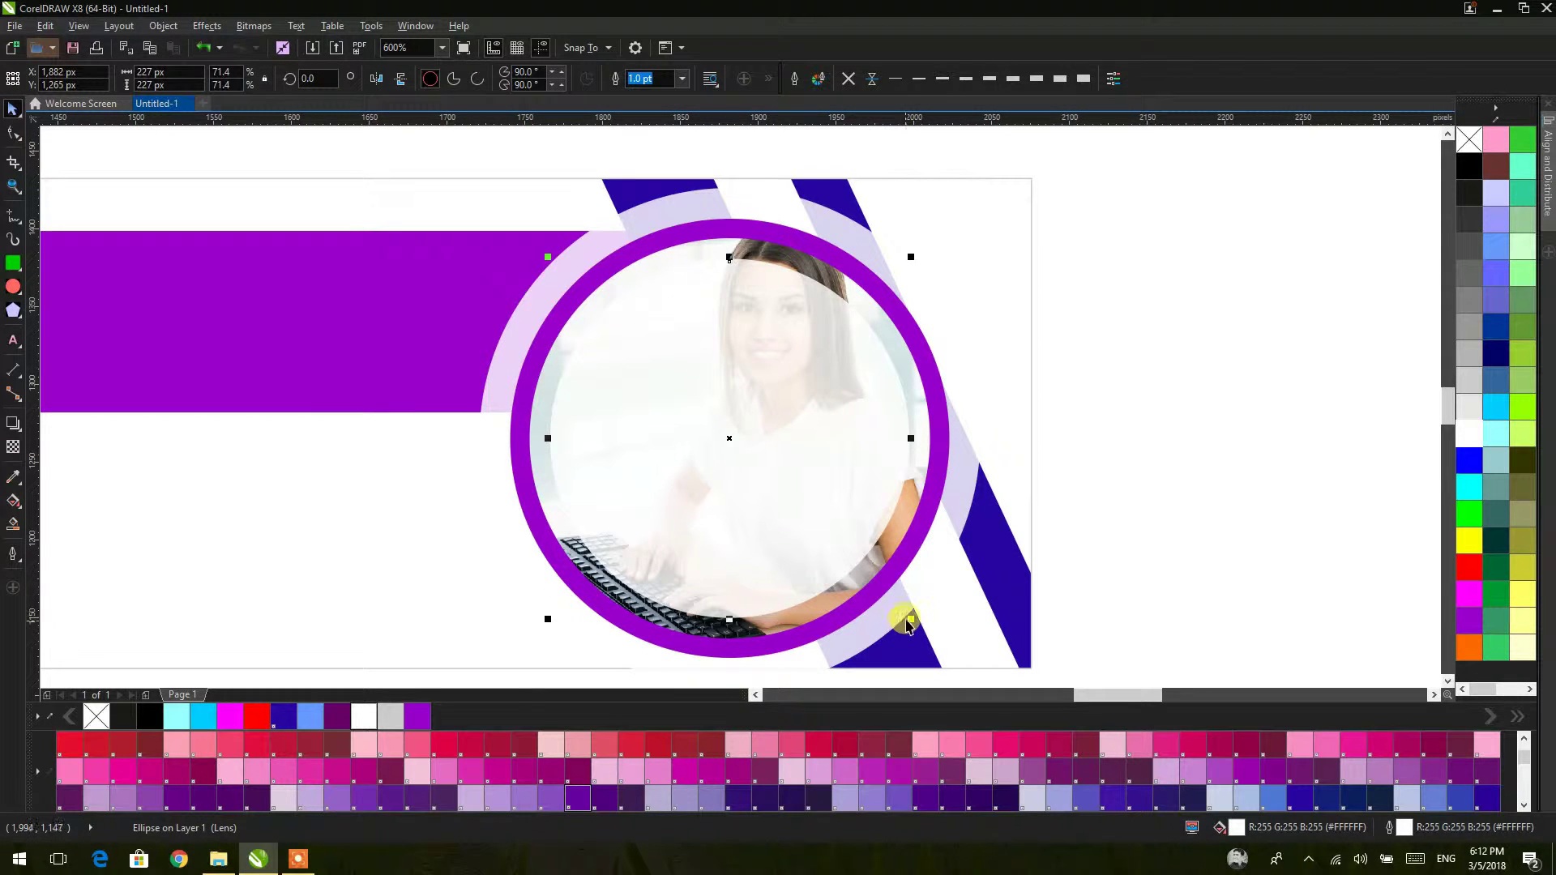
{"action": "left_click_drag", "start_coordinate": [911, 619], "coordinate": [946, 636]}
{"action": "key", "text": "Escape"}
Step: Move one circle off the page and fill it navy, and fill the photo's circle cyan
{"action": "left_click_drag", "start_coordinate": [851, 337], "coordinate": [1346, 339]}
{"action": "left_click", "coordinate": [1498, 357]}
{"action": "left_click", "coordinate": [816, 319]}
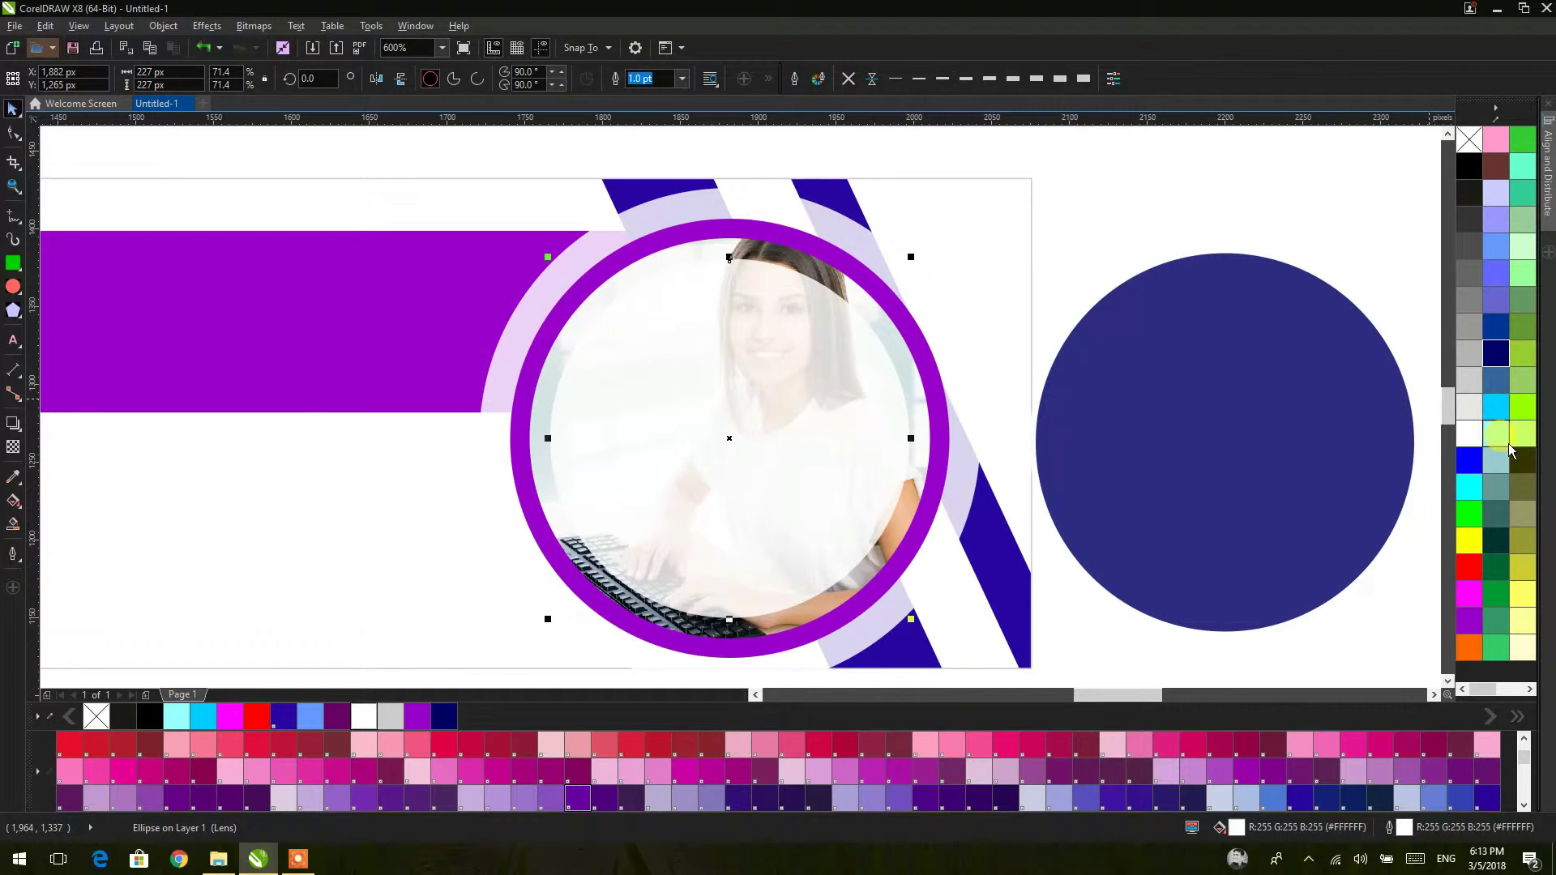
{"action": "left_click", "coordinate": [1469, 486]}
Step: Move the cyan circle onto the navy circle and shrink it to 214 px
{"action": "scroll", "coordinate": [1112, 365], "scroll_direction": "down", "scroll_amount": 2}
{"action": "scroll", "coordinate": [892, 369], "scroll_direction": "right", "scroll_amount": 3}
{"action": "left_click_drag", "start_coordinate": [644, 395], "coordinate": [890, 394]}
{"action": "scroll", "coordinate": [890, 394], "scroll_direction": "up", "scroll_amount": 2}
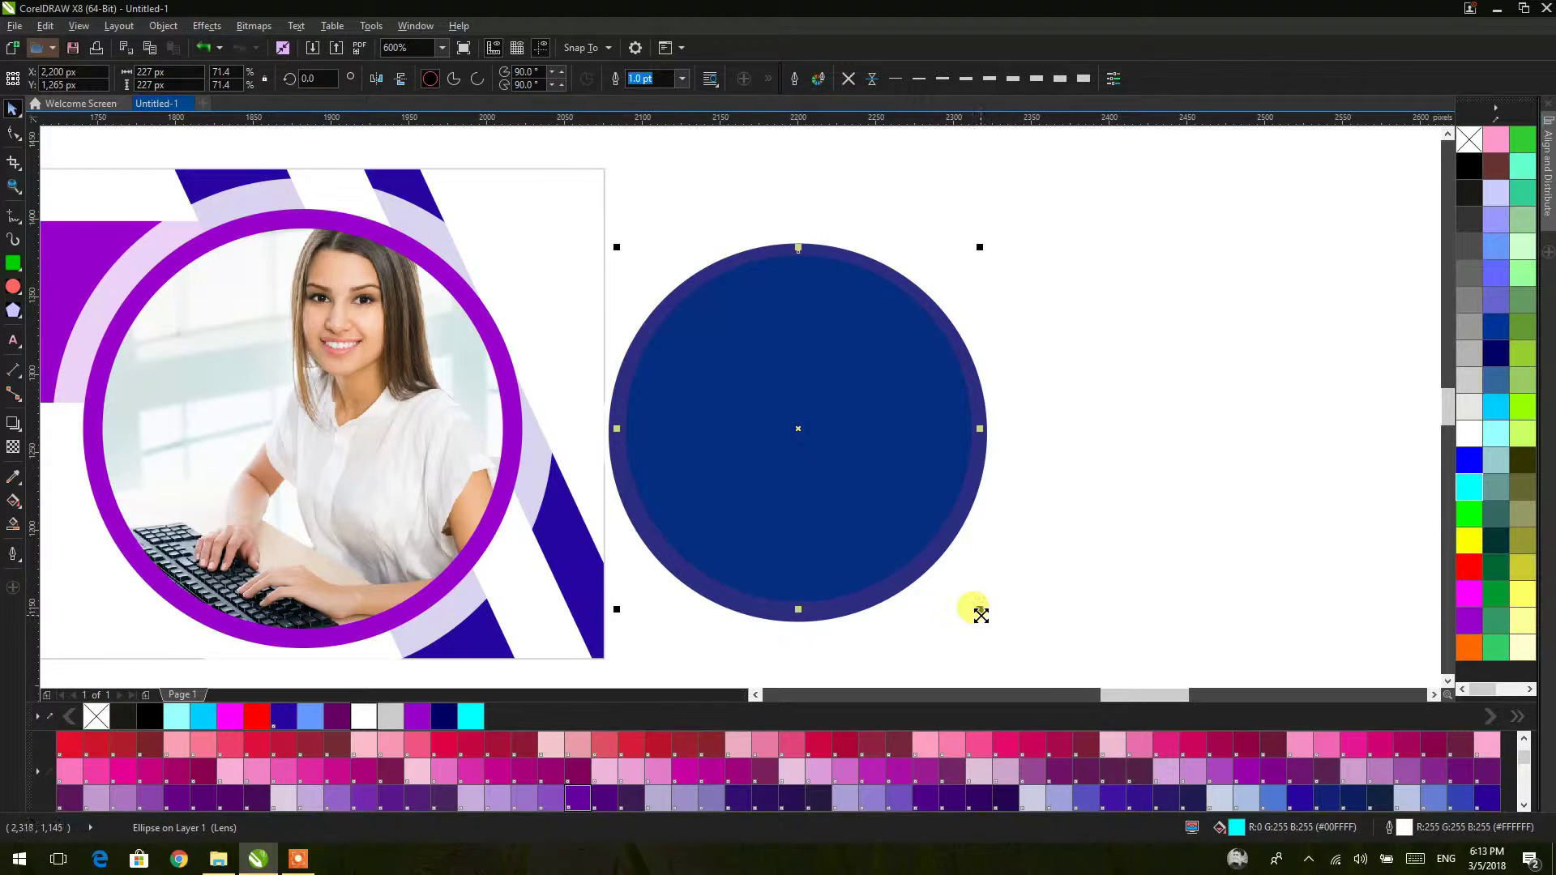
{"action": "left_click_drag", "start_coordinate": [978, 613], "coordinate": [969, 606]}
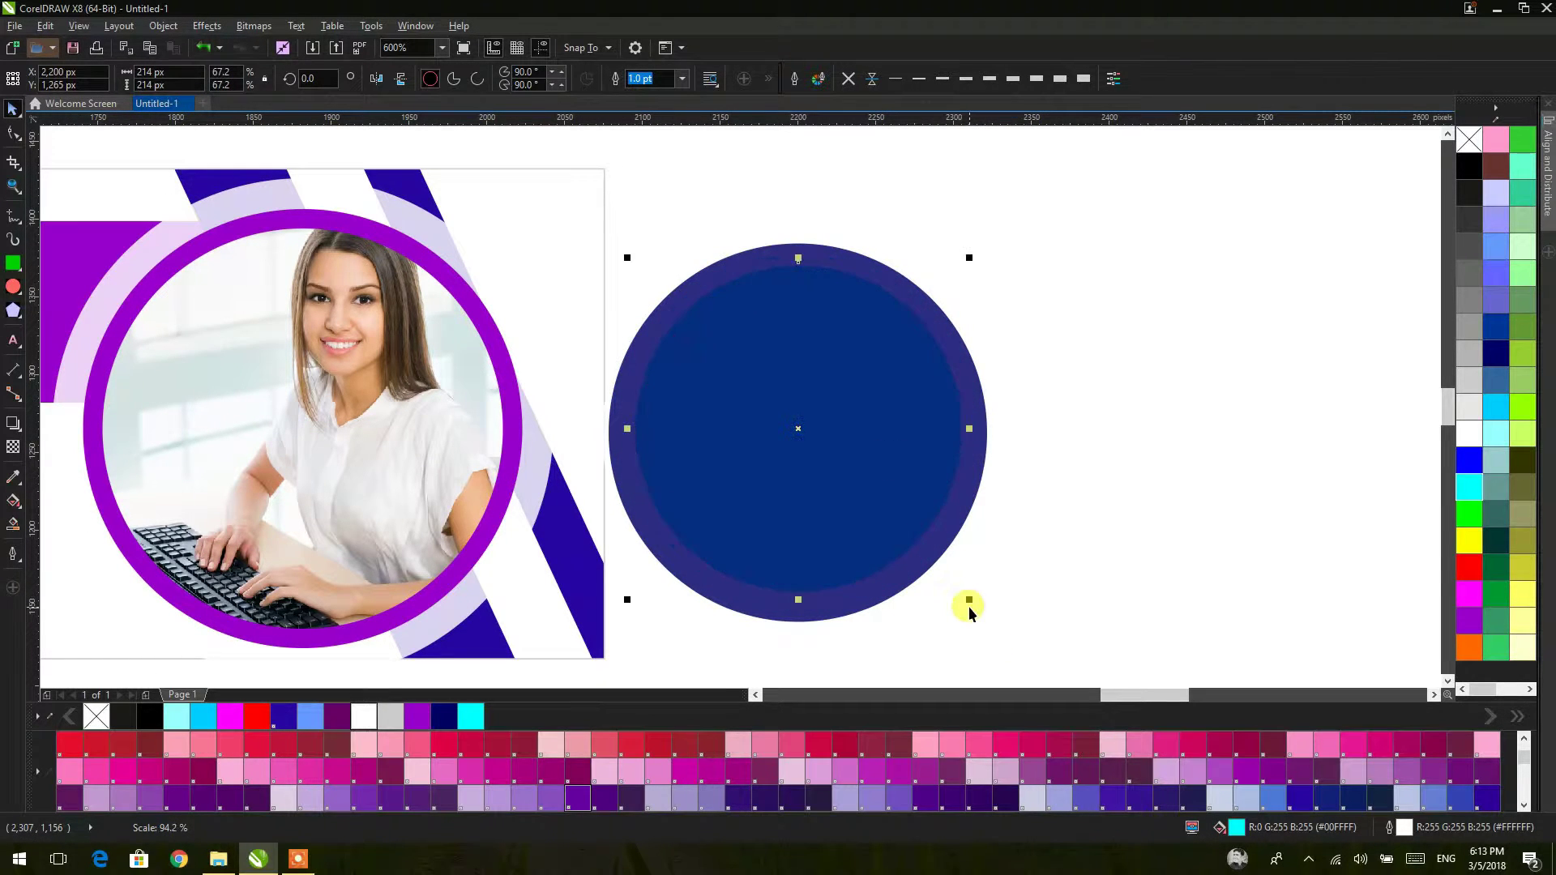
{"action": "scroll", "coordinate": [1039, 469], "scroll_direction": "down", "scroll_amount": 2}
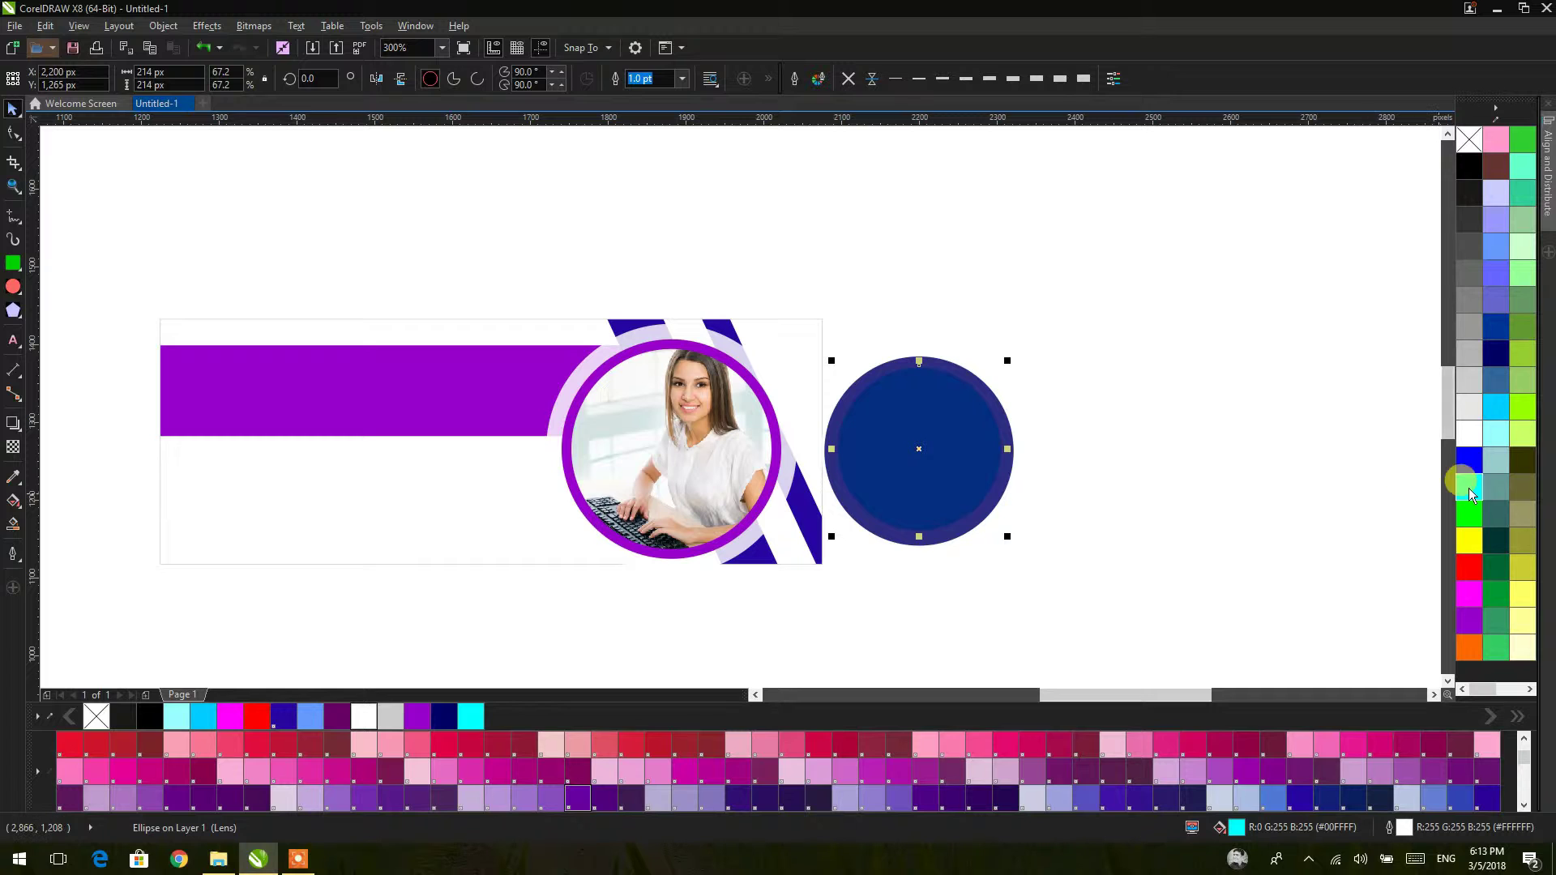
{"action": "left_click", "coordinate": [1214, 294]}
{"action": "left_click_drag", "start_coordinate": [977, 401], "coordinate": [1112, 437]}
{"action": "left_click", "coordinate": [898, 414]}
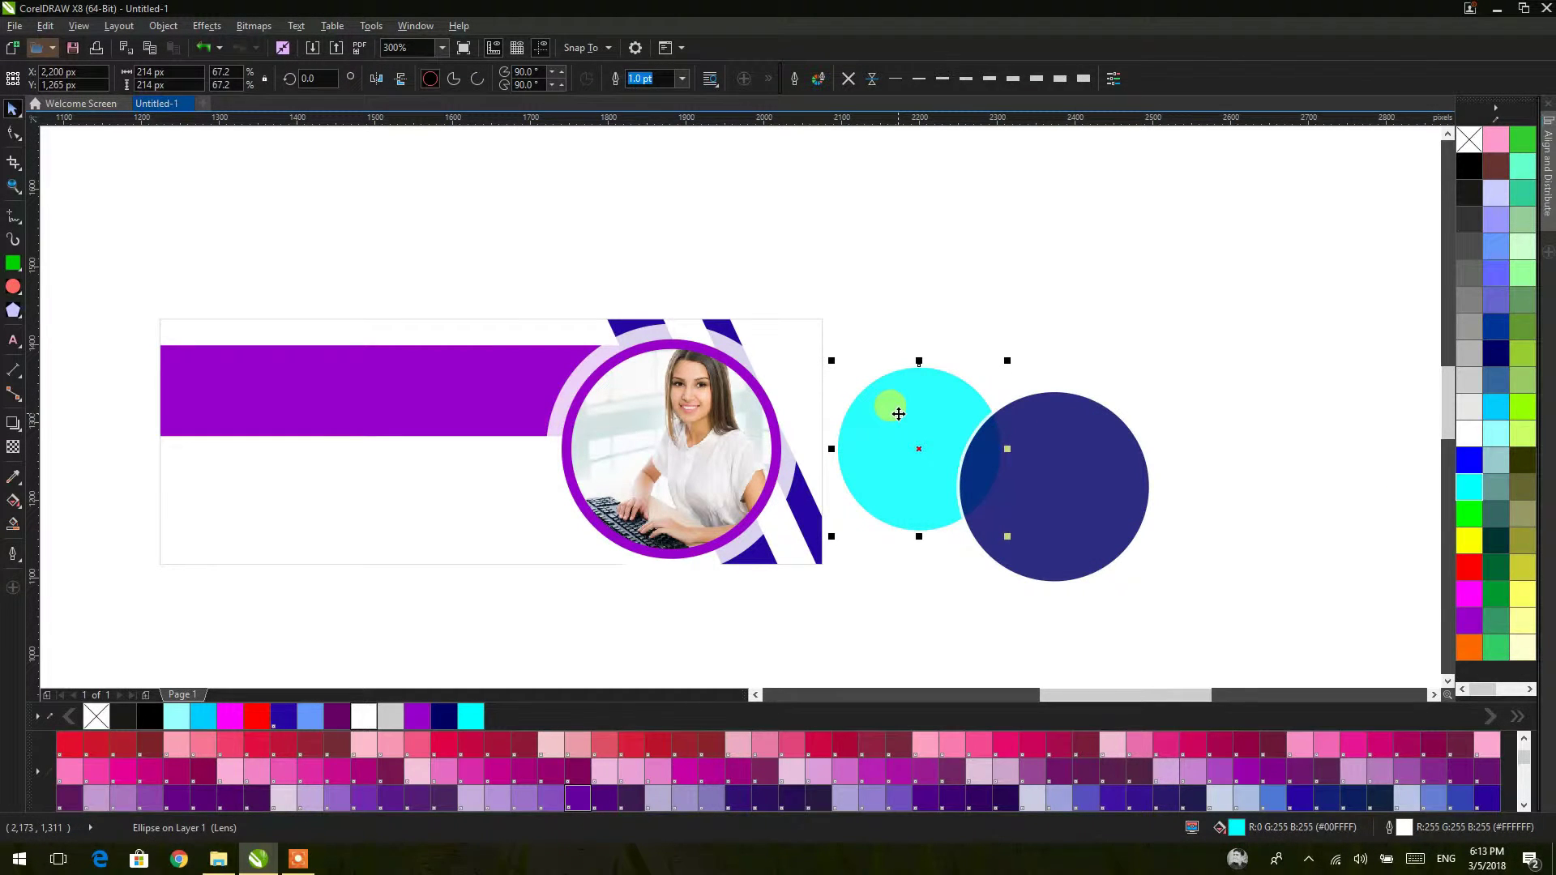
Step: Centre the two circles, cut the cyan circle out of the navy one and delete the cyan piece
{"action": "left_click_drag", "start_coordinate": [1254, 231], "coordinate": [815, 640]}
{"action": "key", "text": "c"}
{"action": "key", "text": "e"}
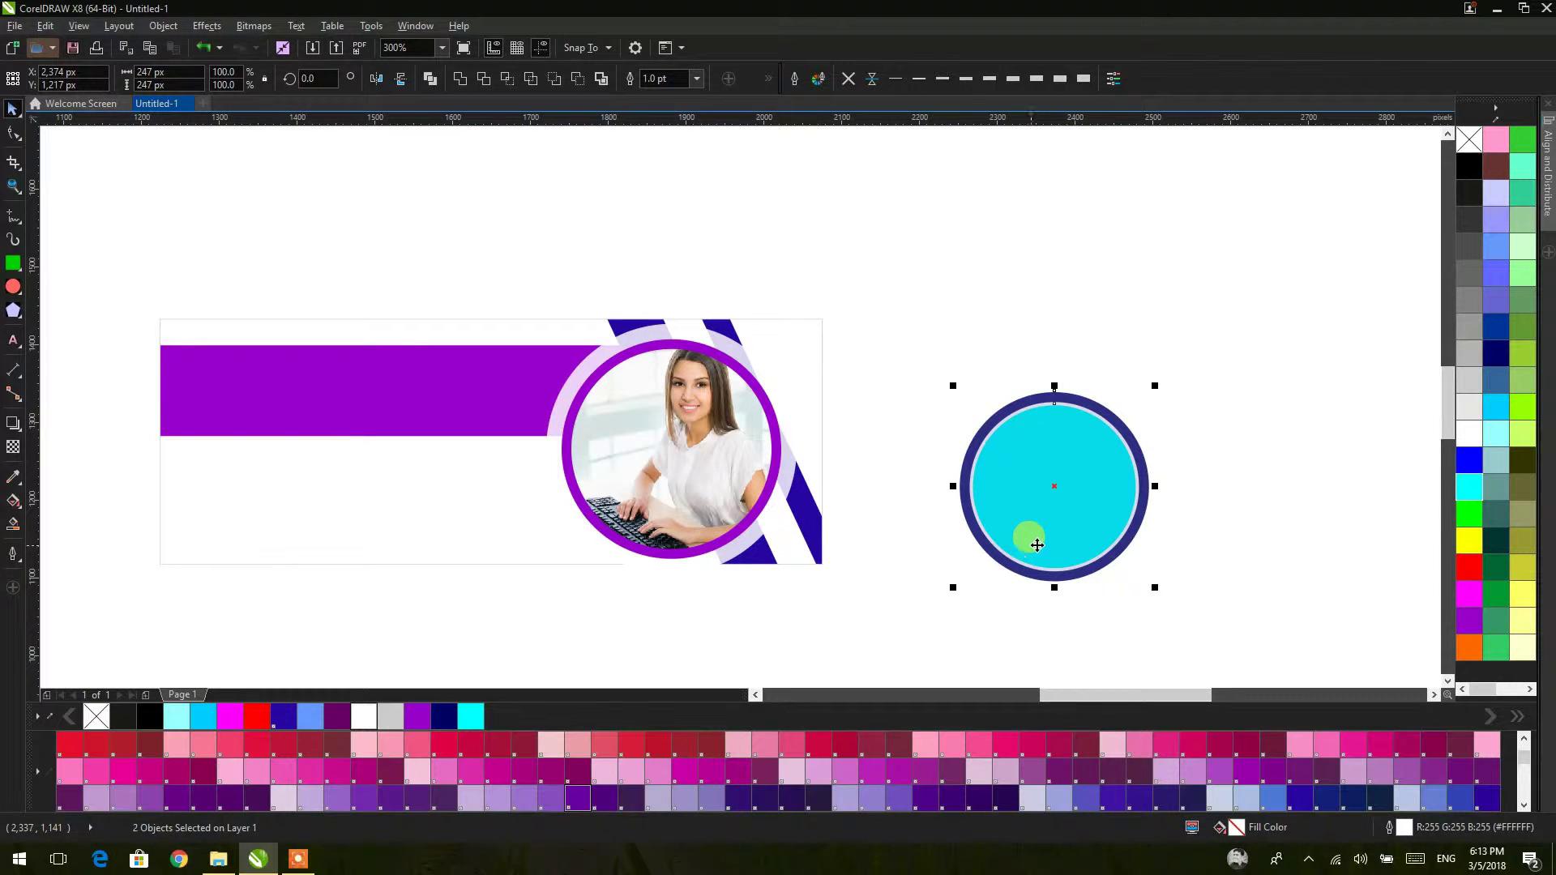
{"action": "left_click", "coordinate": [505, 79]}
{"action": "left_click", "coordinate": [1042, 430]}
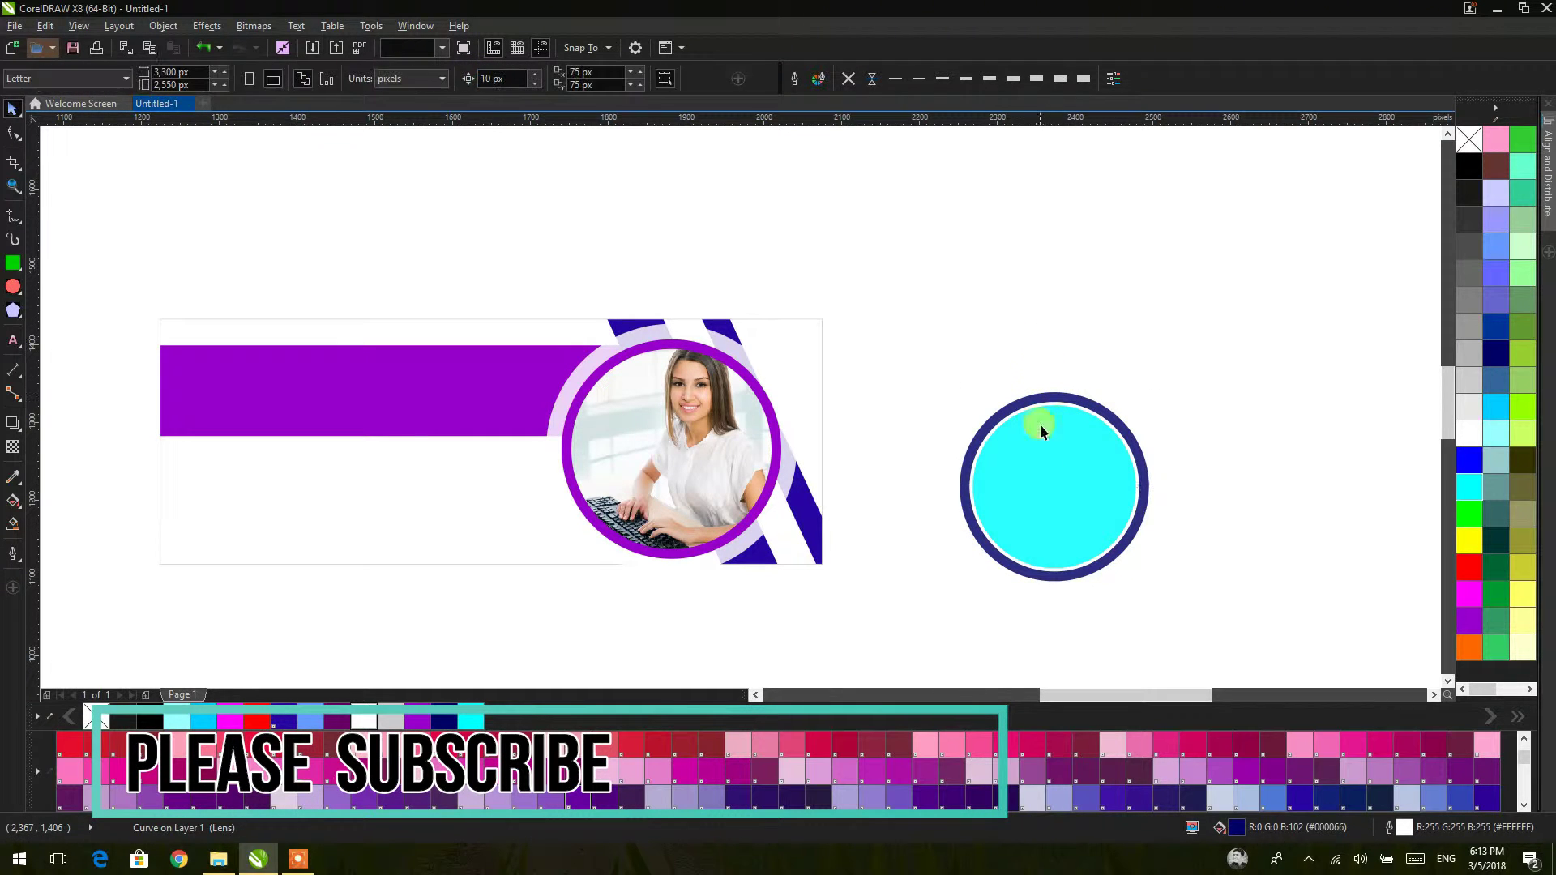
{"action": "left_click_drag", "start_coordinate": [1041, 427], "coordinate": [1146, 504]}
{"action": "key", "text": "Delete"}
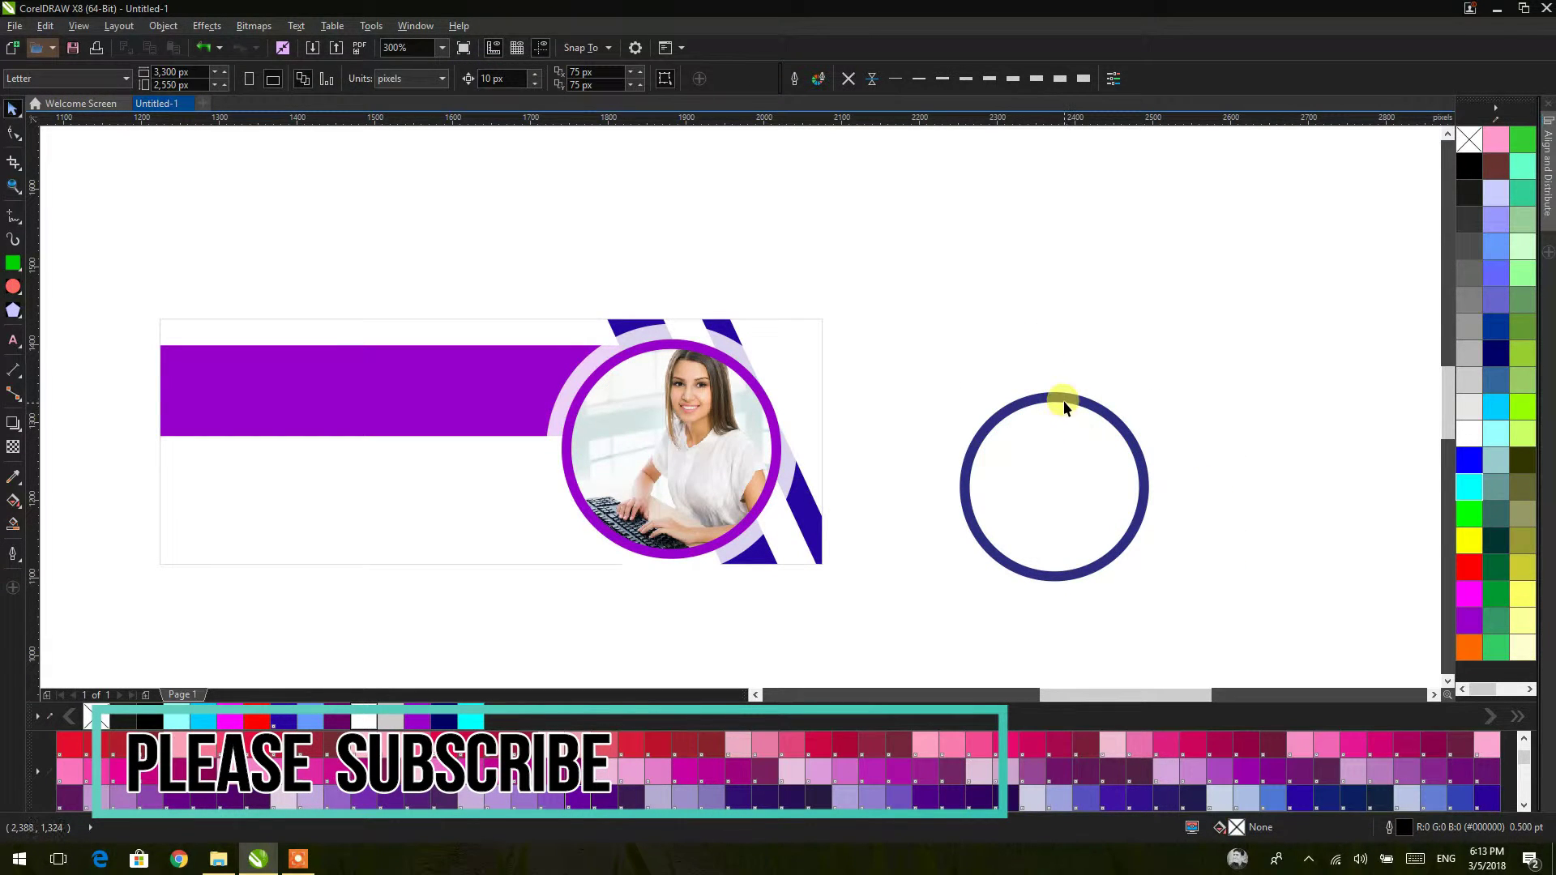
{"action": "left_click", "coordinate": [1063, 400]}
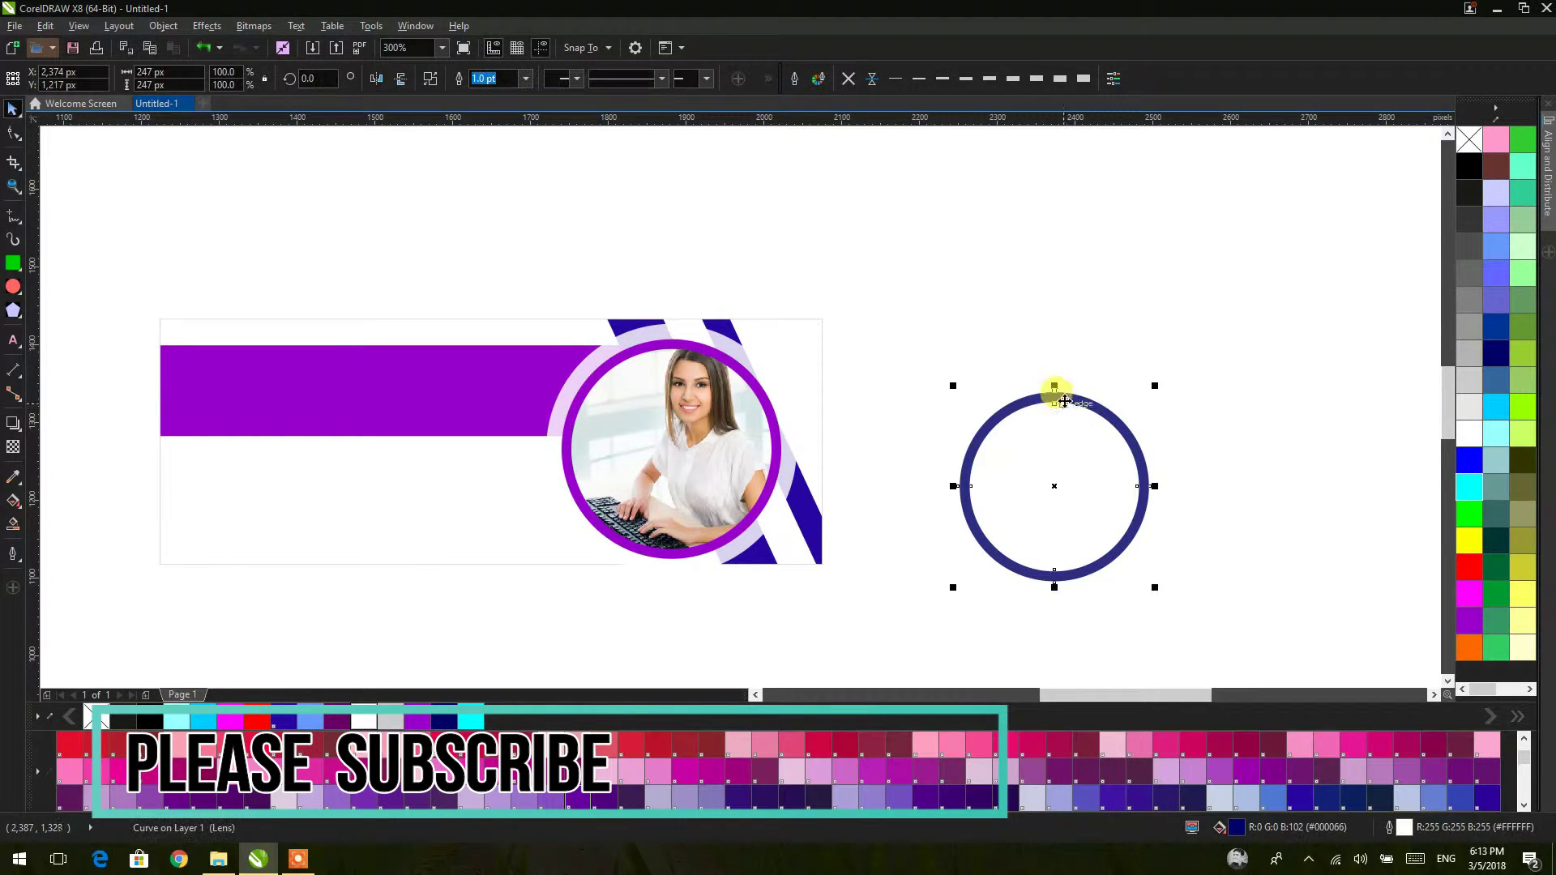
{"action": "left_click", "coordinate": [771, 425], "text": "shift"}
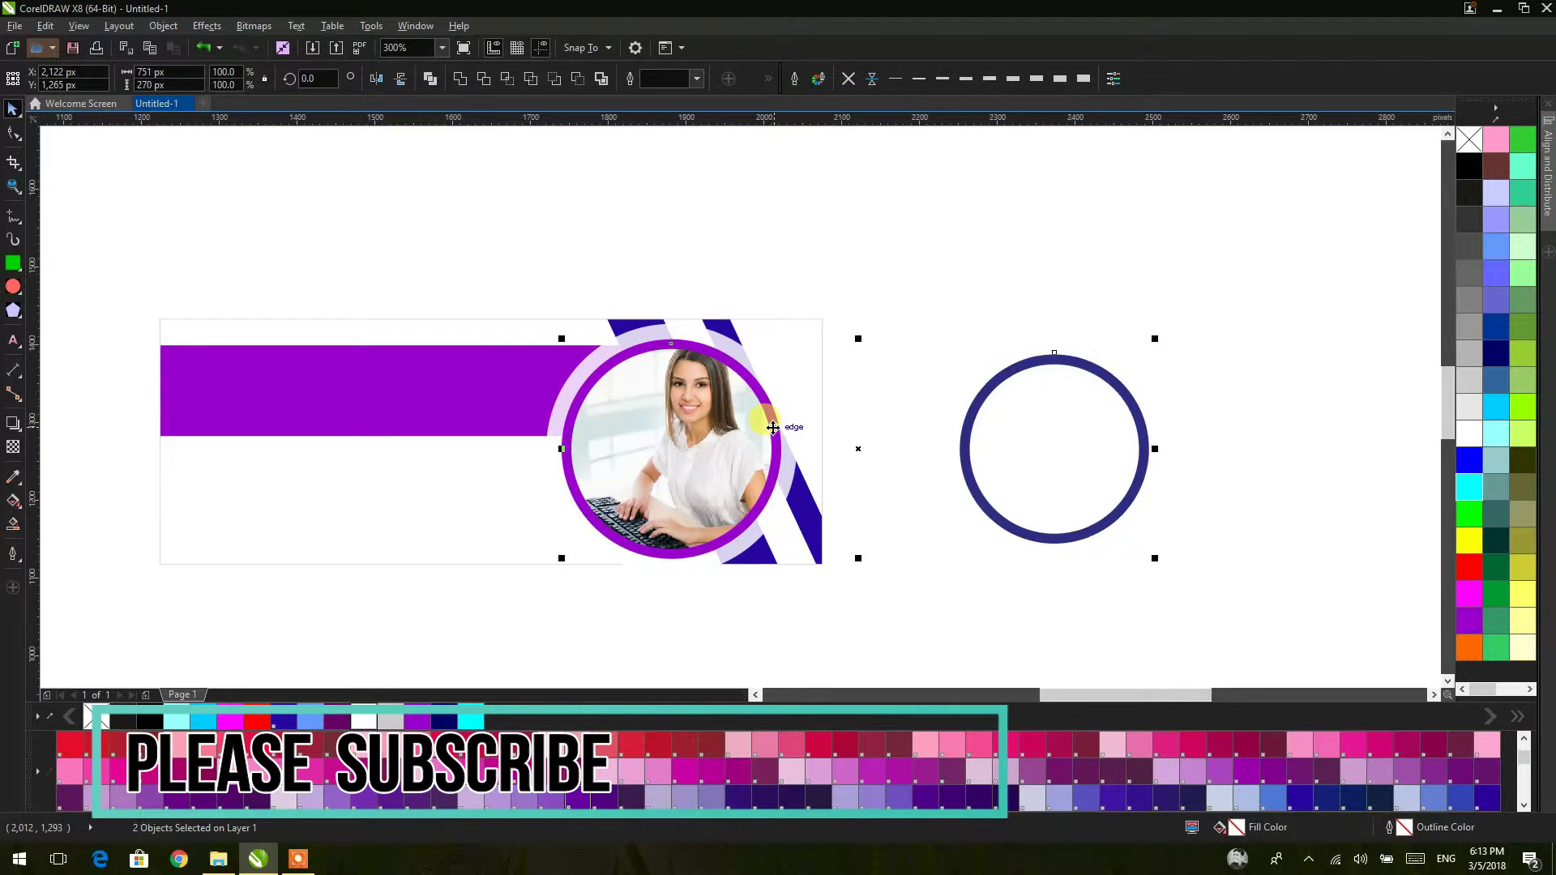
Step: Centre the ring on the photo ring, fill it white and remove its outline
{"action": "key", "text": "c"}
{"action": "key", "text": "e"}
{"action": "left_click", "coordinate": [1469, 434]}
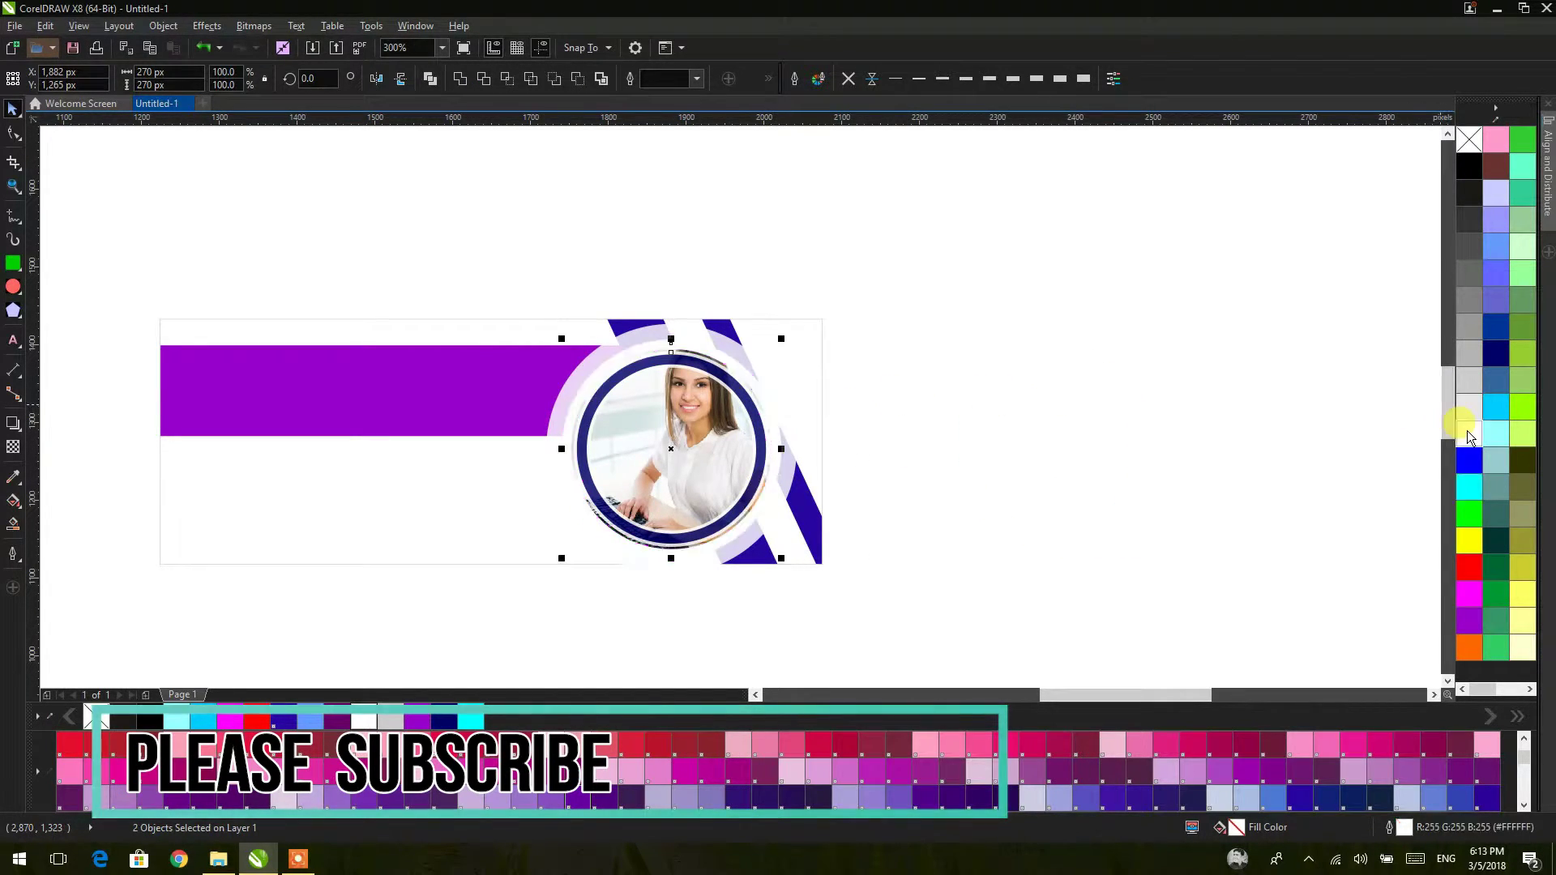
{"action": "left_click", "coordinate": [823, 79]}
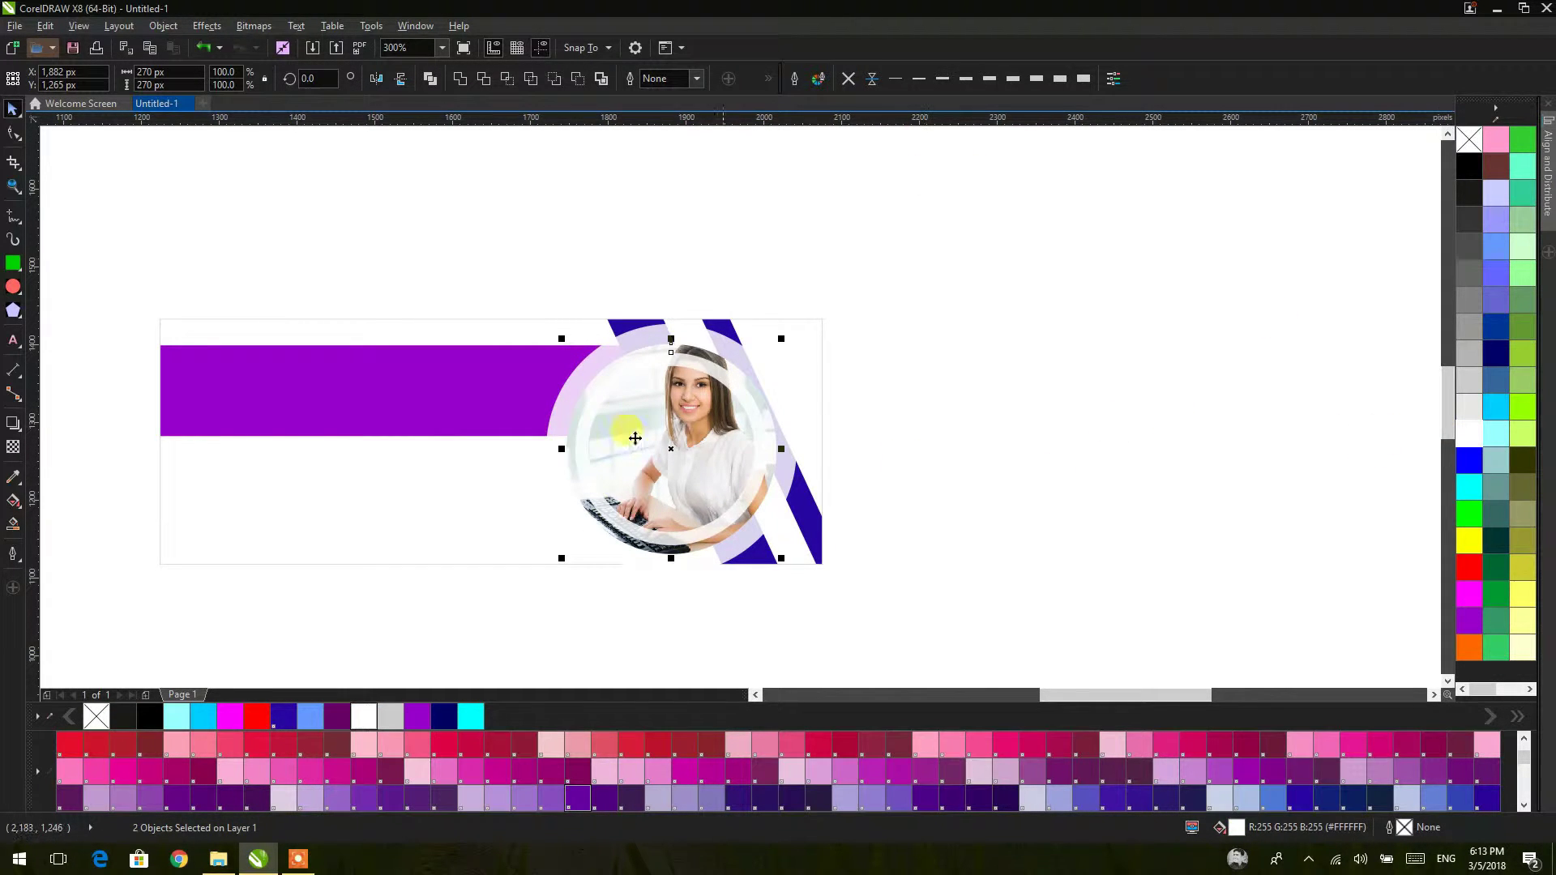
Step: Apply a uniform transparency of 20 to the white ring
{"action": "scroll", "coordinate": [681, 397], "scroll_direction": "up", "scroll_amount": 2}
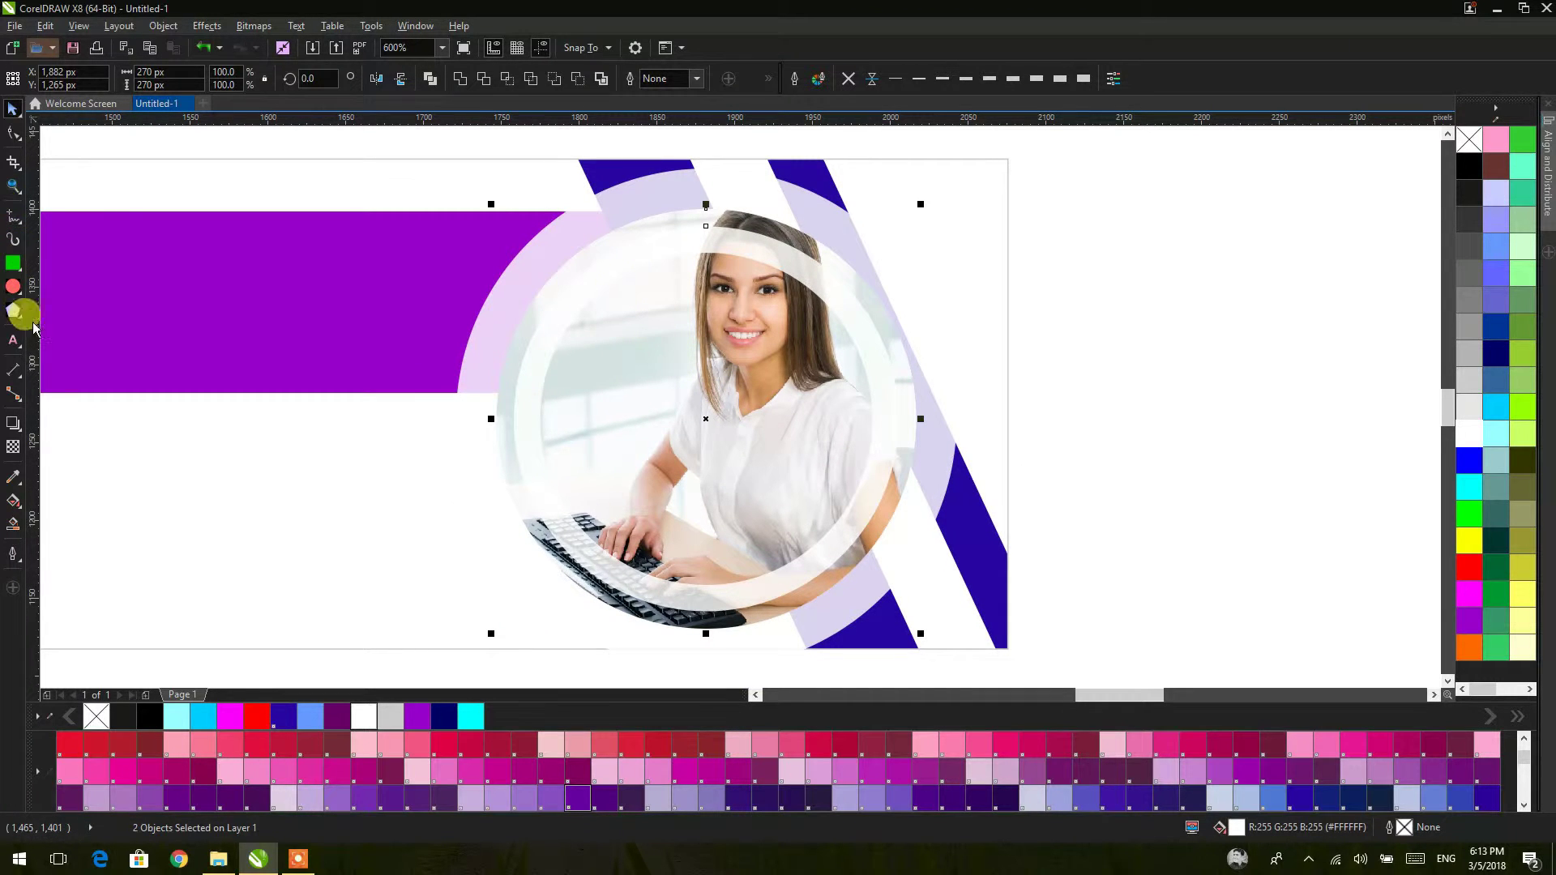
{"action": "left_click", "coordinate": [12, 449]}
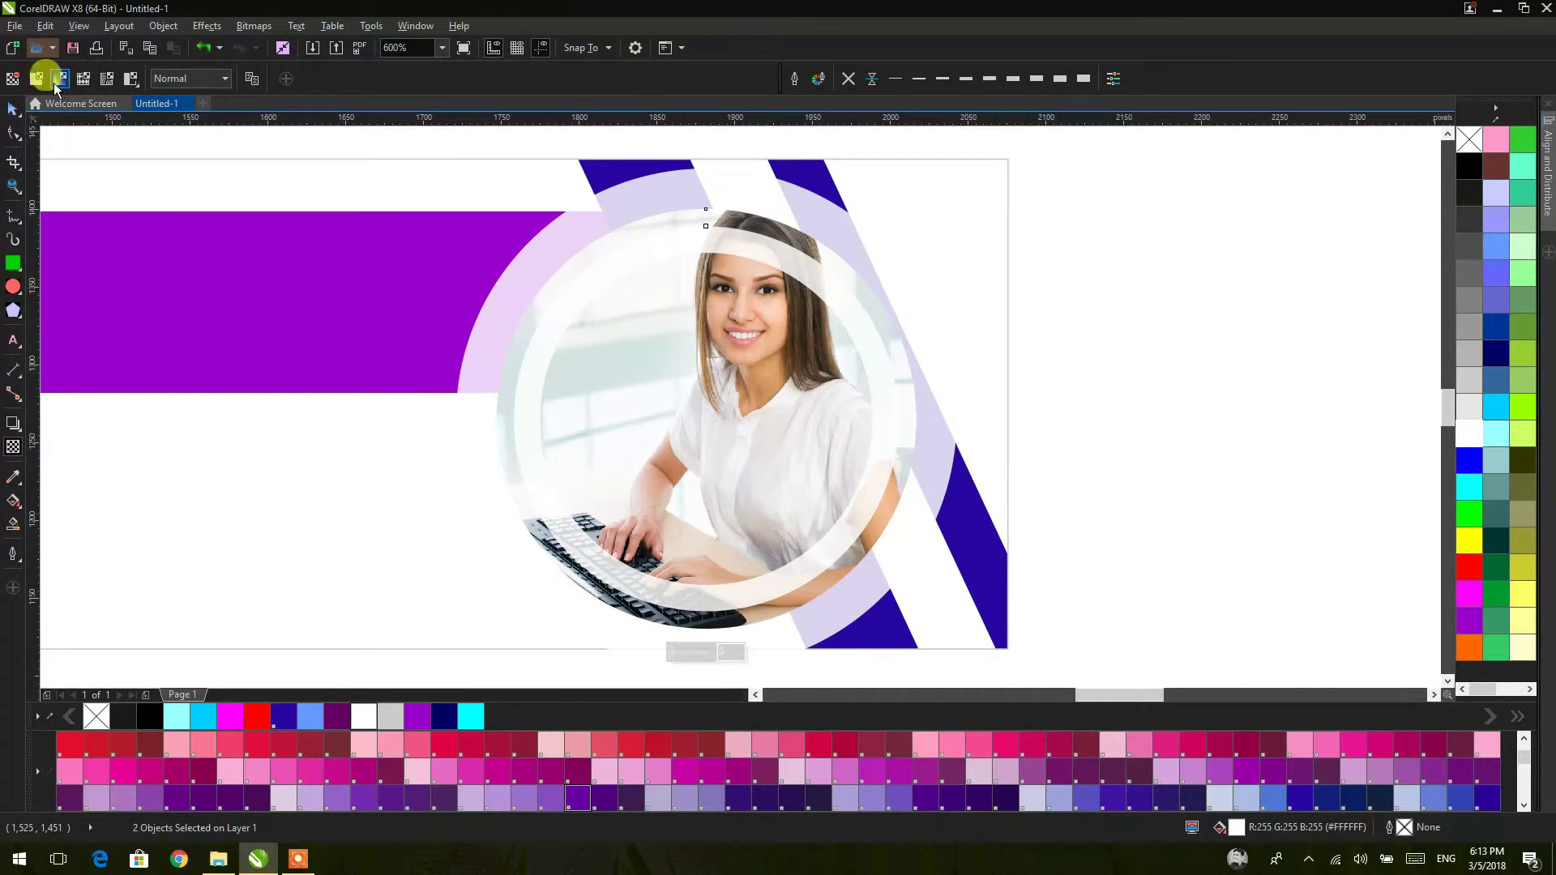
{"action": "left_click", "coordinate": [41, 81]}
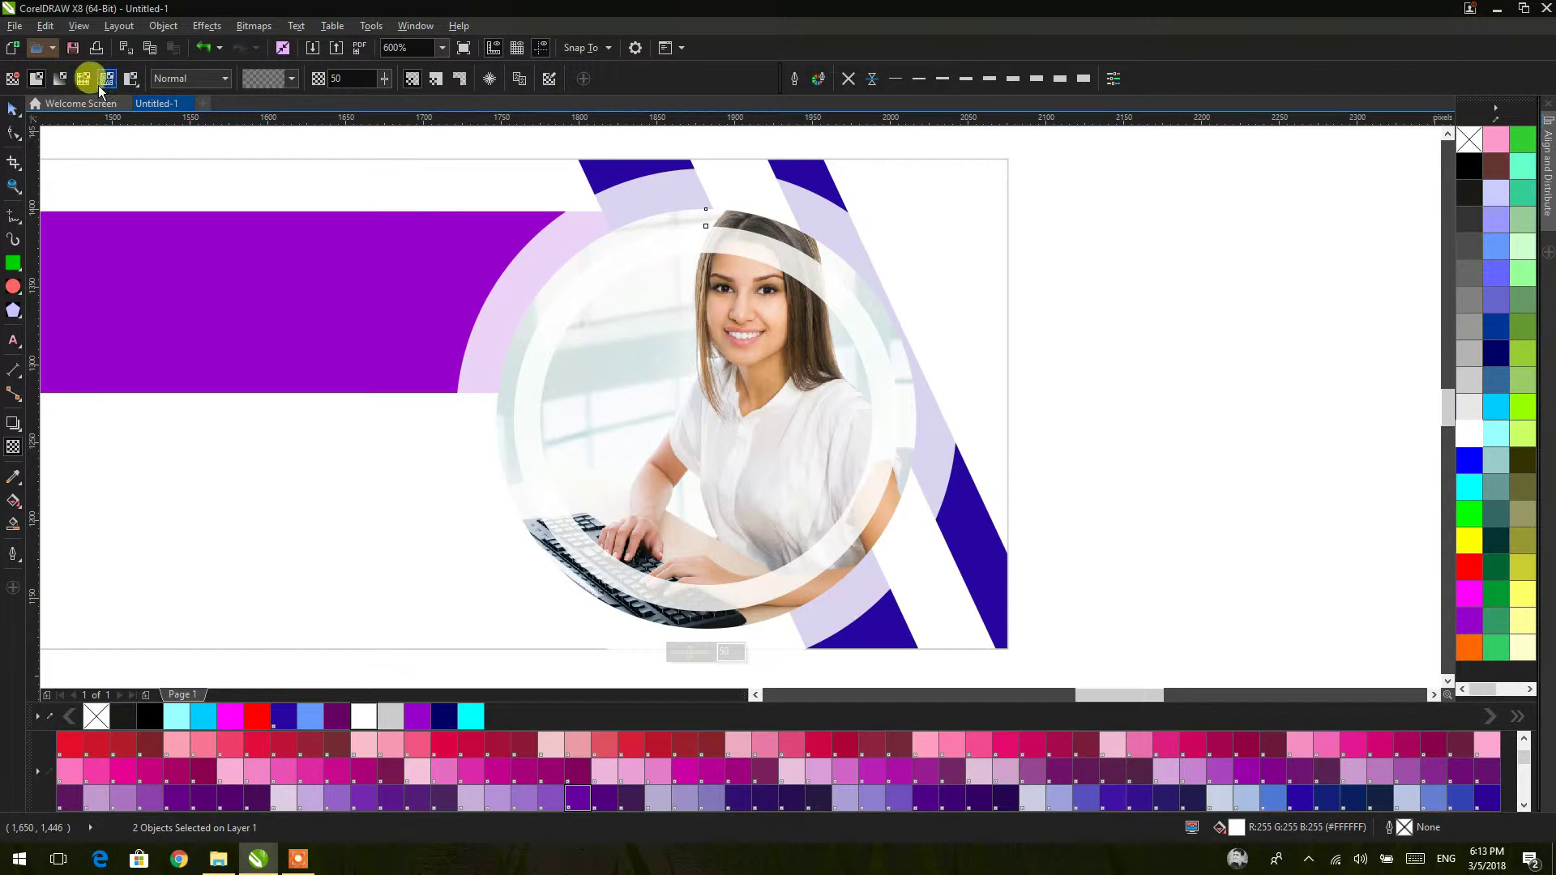
{"action": "left_click_drag", "start_coordinate": [384, 79], "coordinate": [383, 93]}
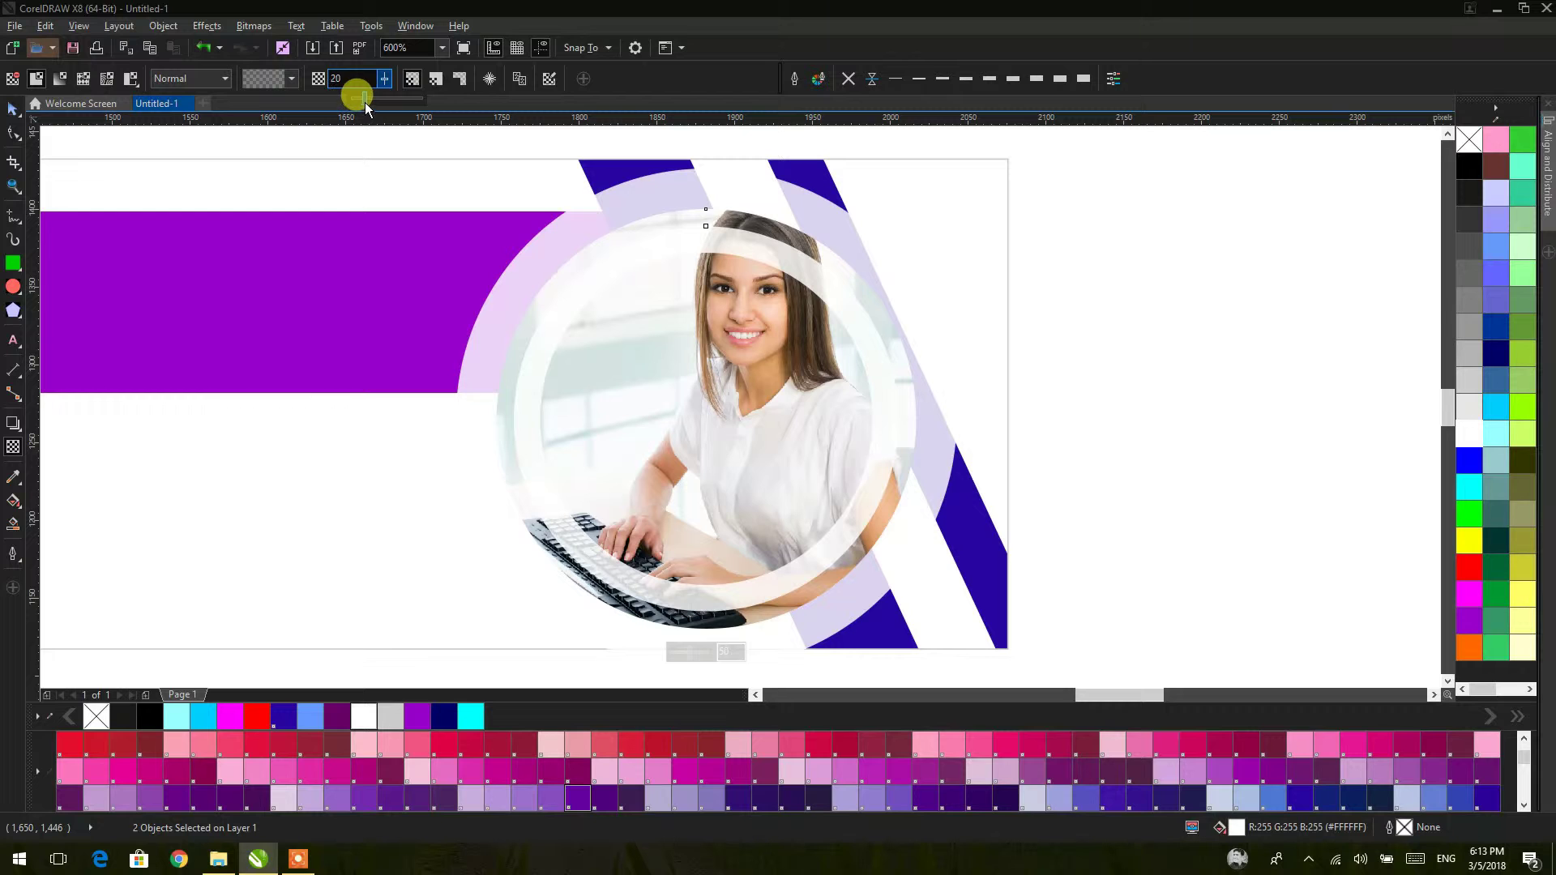
{"action": "left_click_drag", "start_coordinate": [365, 103], "coordinate": [365, 103]}
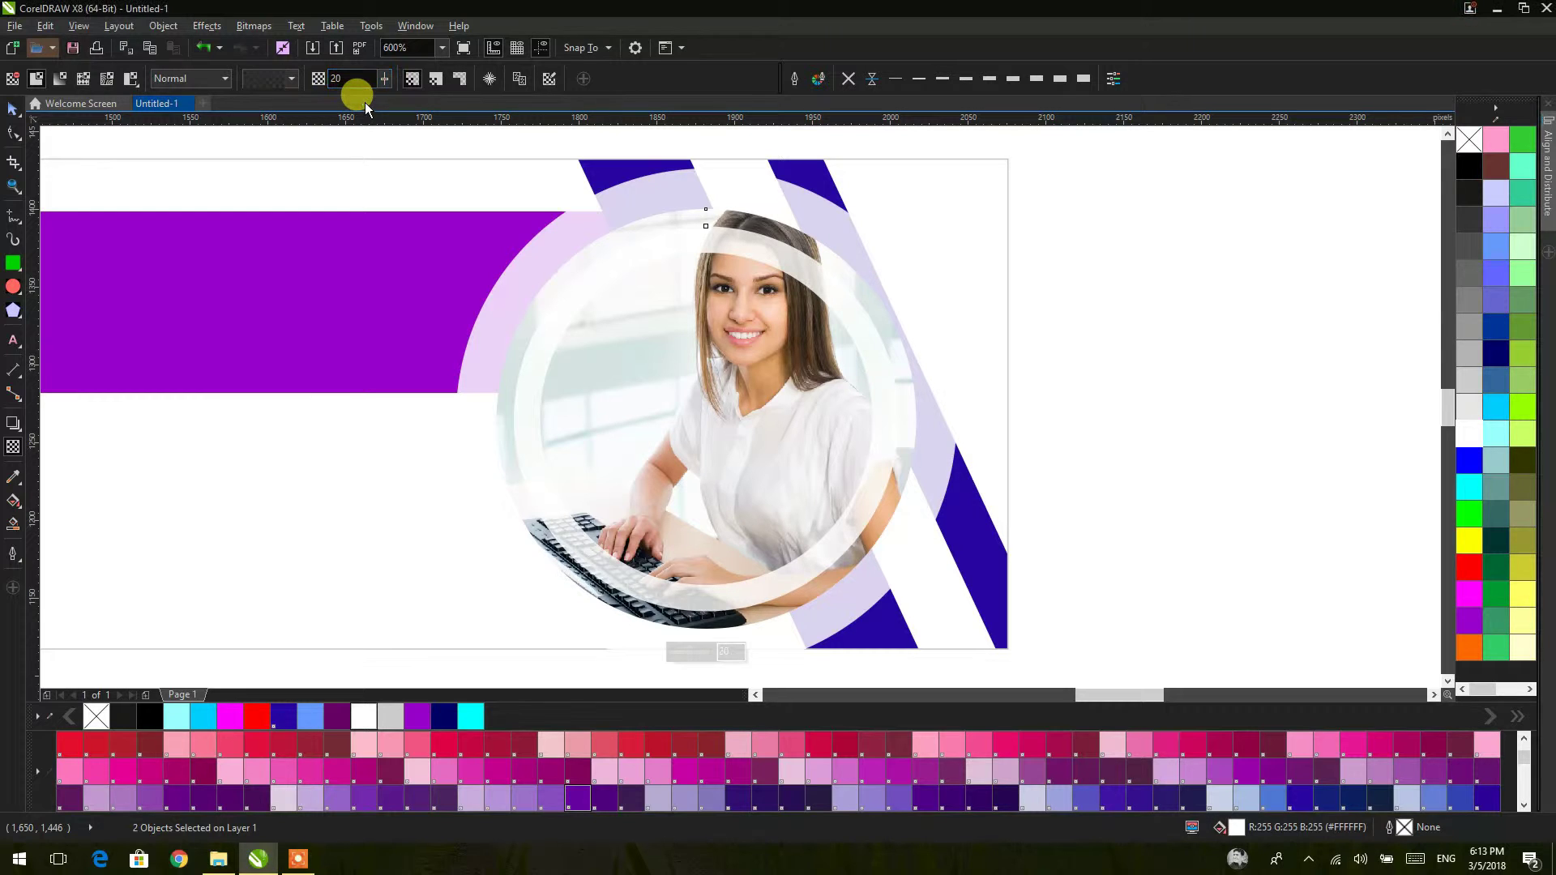
{"action": "left_click", "coordinate": [13, 107]}
{"action": "left_click", "coordinate": [1088, 299]}
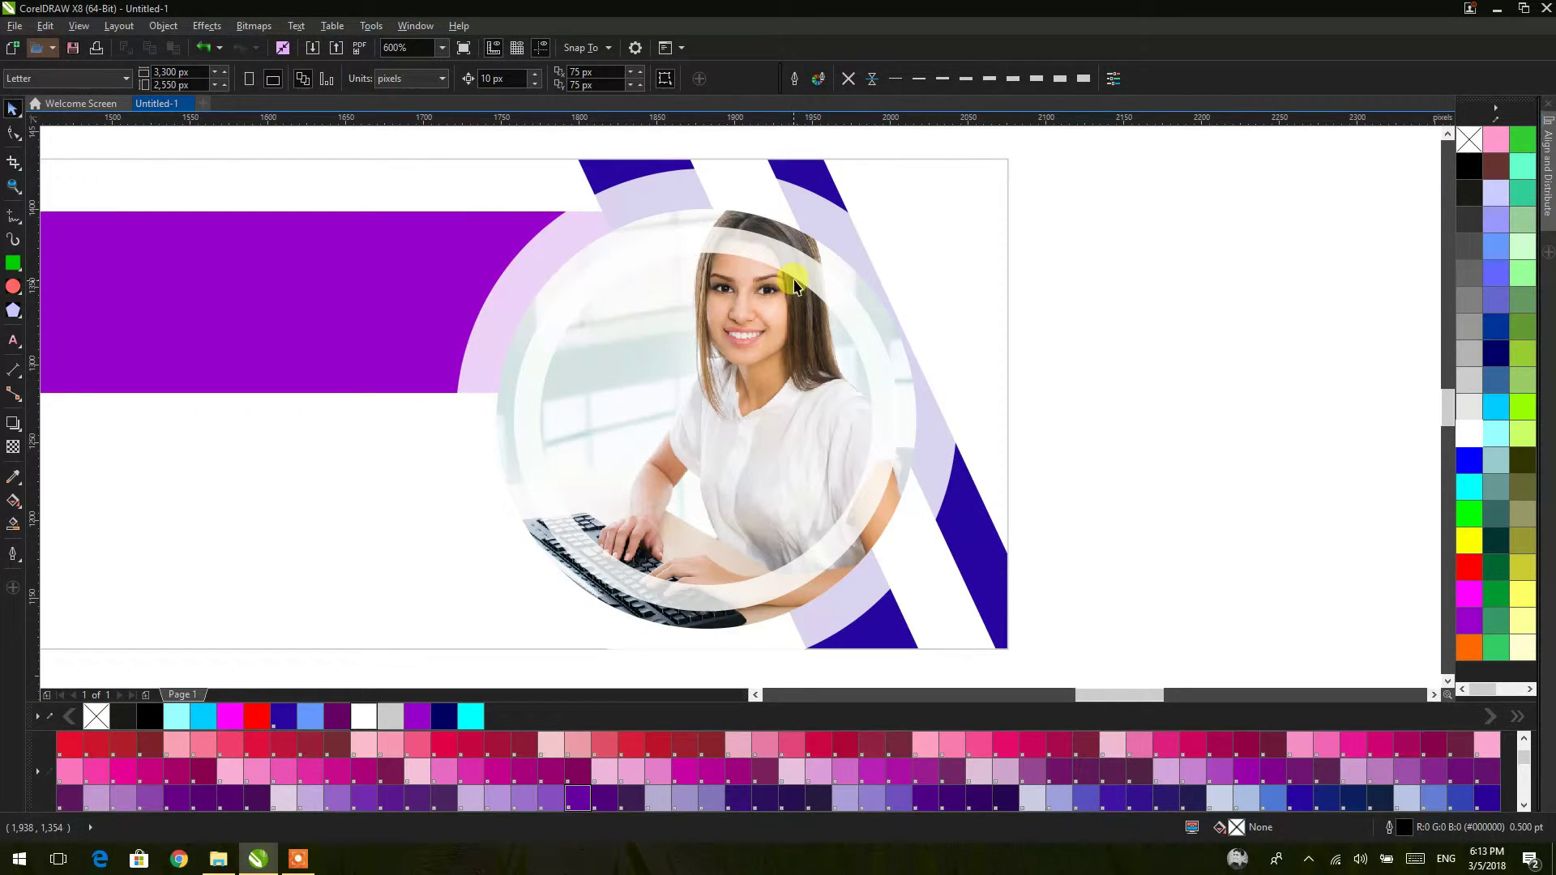
Step: Fill the outer ring around the photo with cyan
{"action": "left_click", "coordinate": [824, 227]}
{"action": "left_click", "coordinate": [1469, 487]}
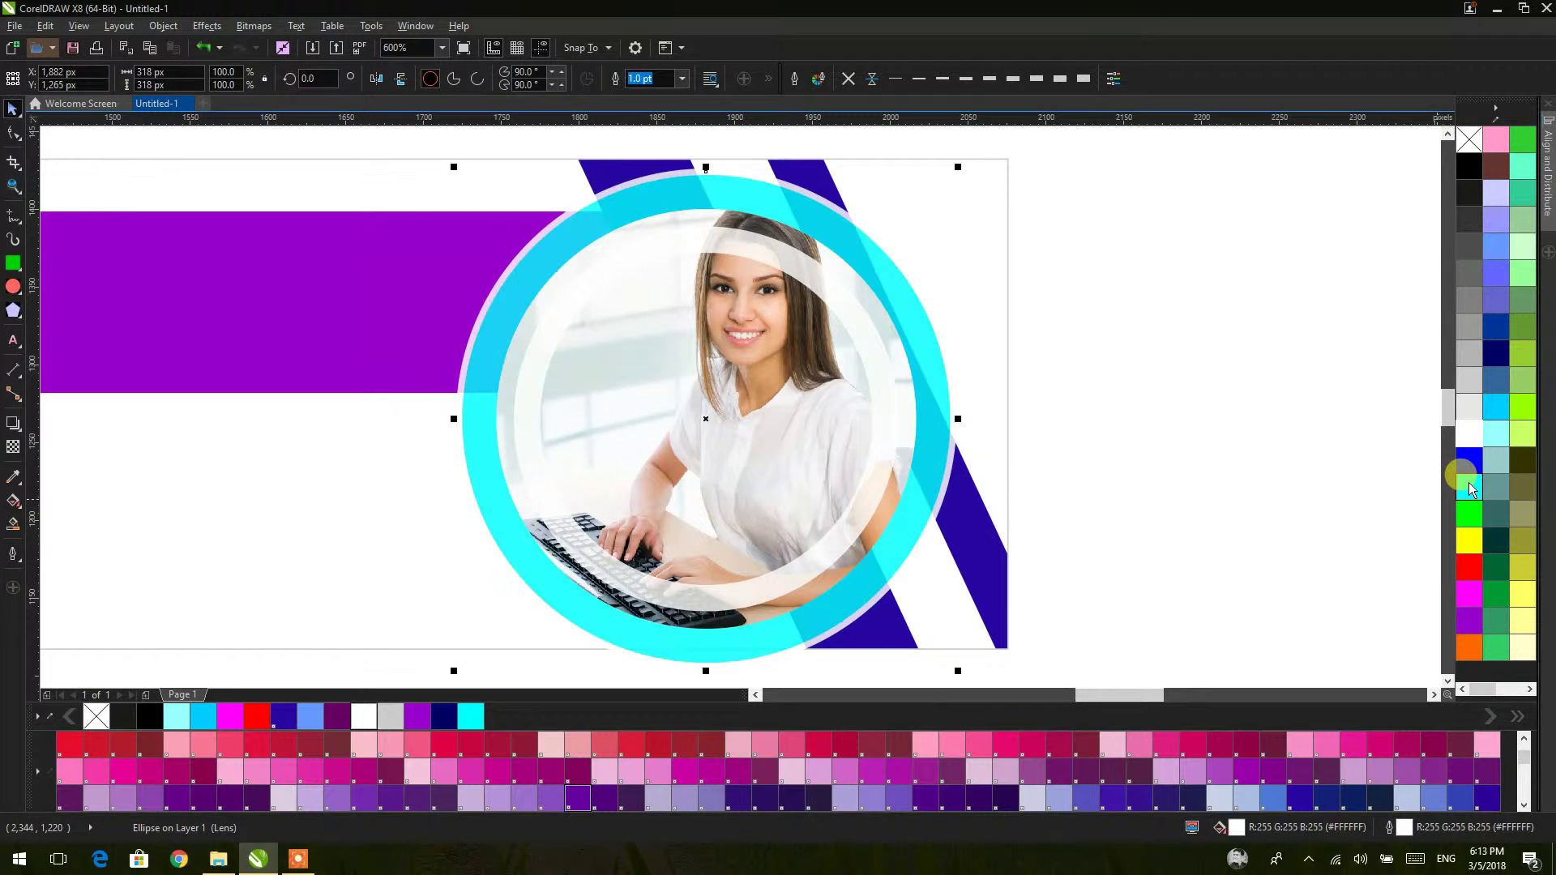
{"action": "left_click", "coordinate": [1096, 393]}
Step: Pan and zoom so the whole banner fills the view
{"action": "scroll", "coordinate": [1095, 387], "scroll_direction": "down", "scroll_amount": 2}
{"action": "left_click_drag", "start_coordinate": [1096, 386], "coordinate": [997, 358]}
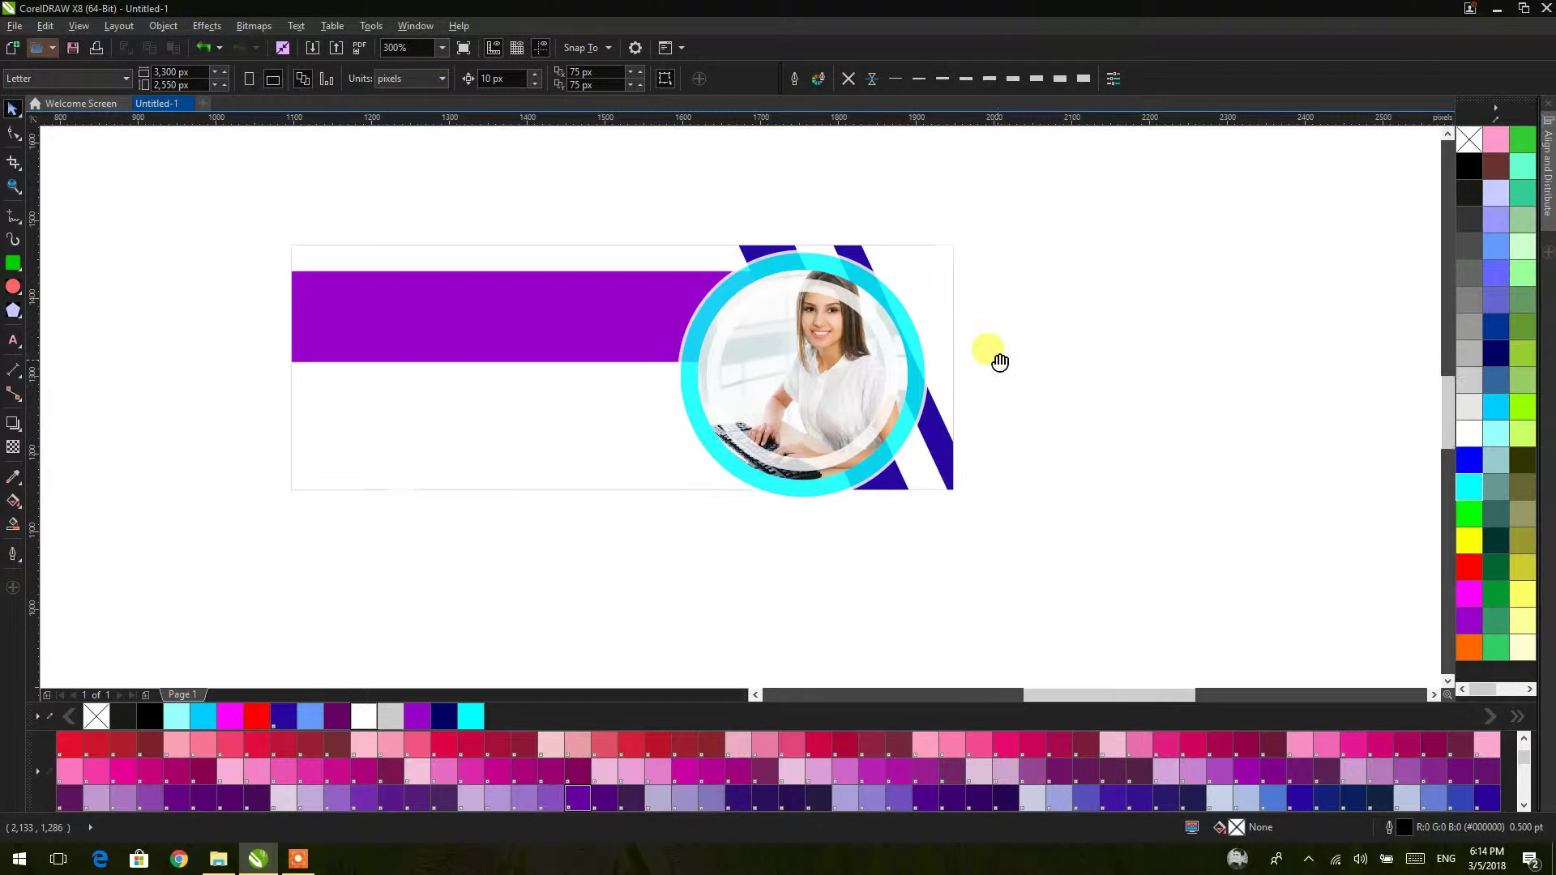
{"action": "left_click_drag", "start_coordinate": [777, 449], "coordinate": [809, 438]}
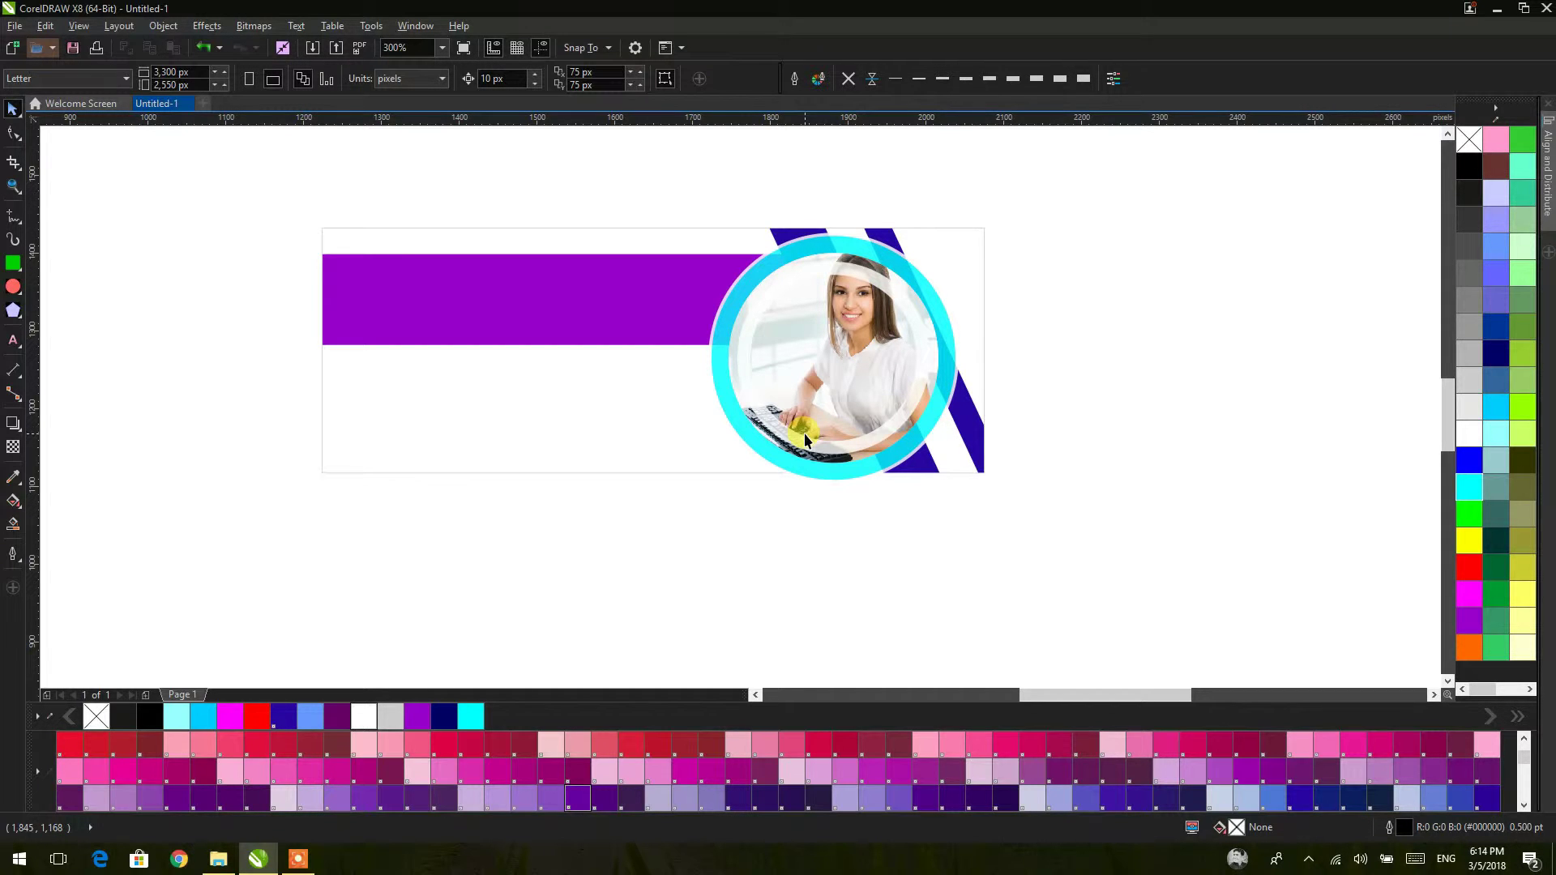
{"action": "left_click", "coordinate": [13, 187]}
{"action": "left_click_drag", "start_coordinate": [314, 199], "coordinate": [1024, 541]}
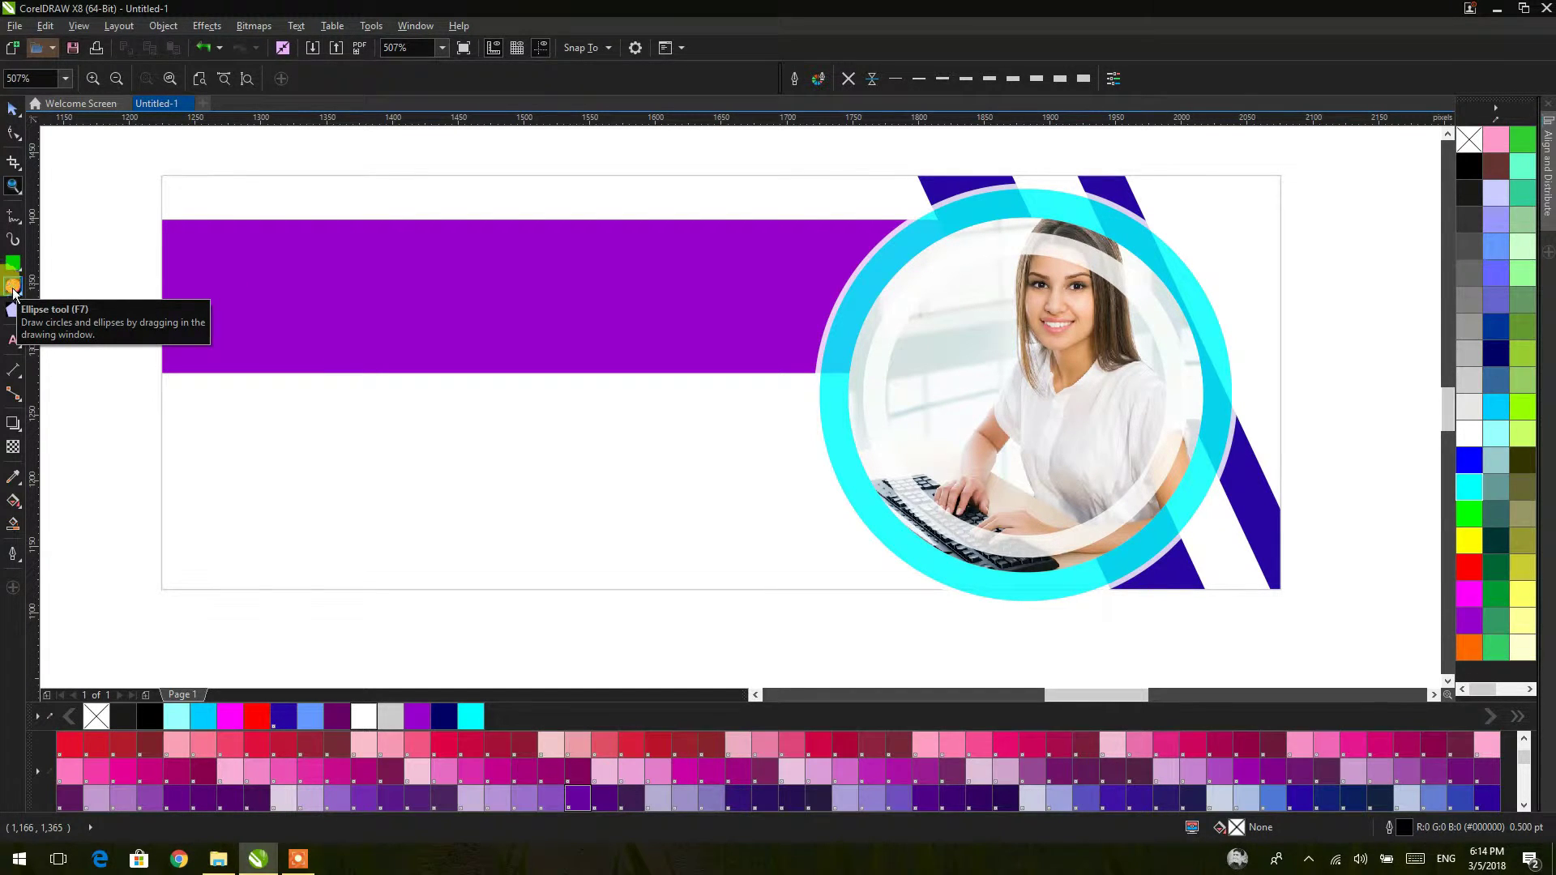
Step: Type the person's full name as artistic text starting left of the purple bar
{"action": "left_click", "coordinate": [13, 113]}
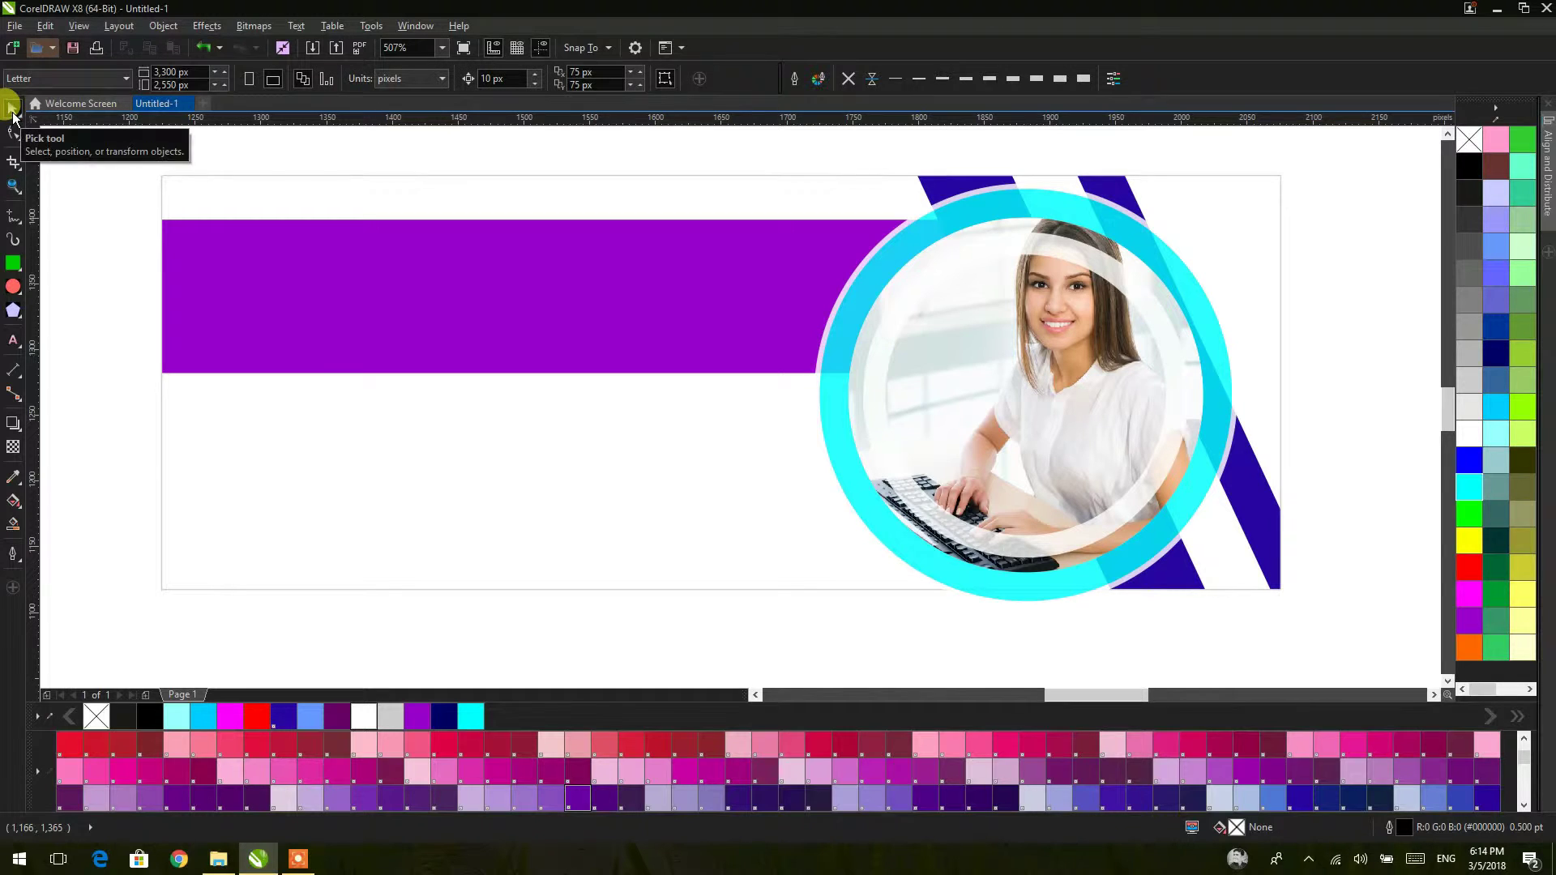
{"action": "left_click", "coordinate": [17, 347]}
{"action": "left_click", "coordinate": [105, 338]}
{"action": "left_click", "coordinate": [94, 341]}
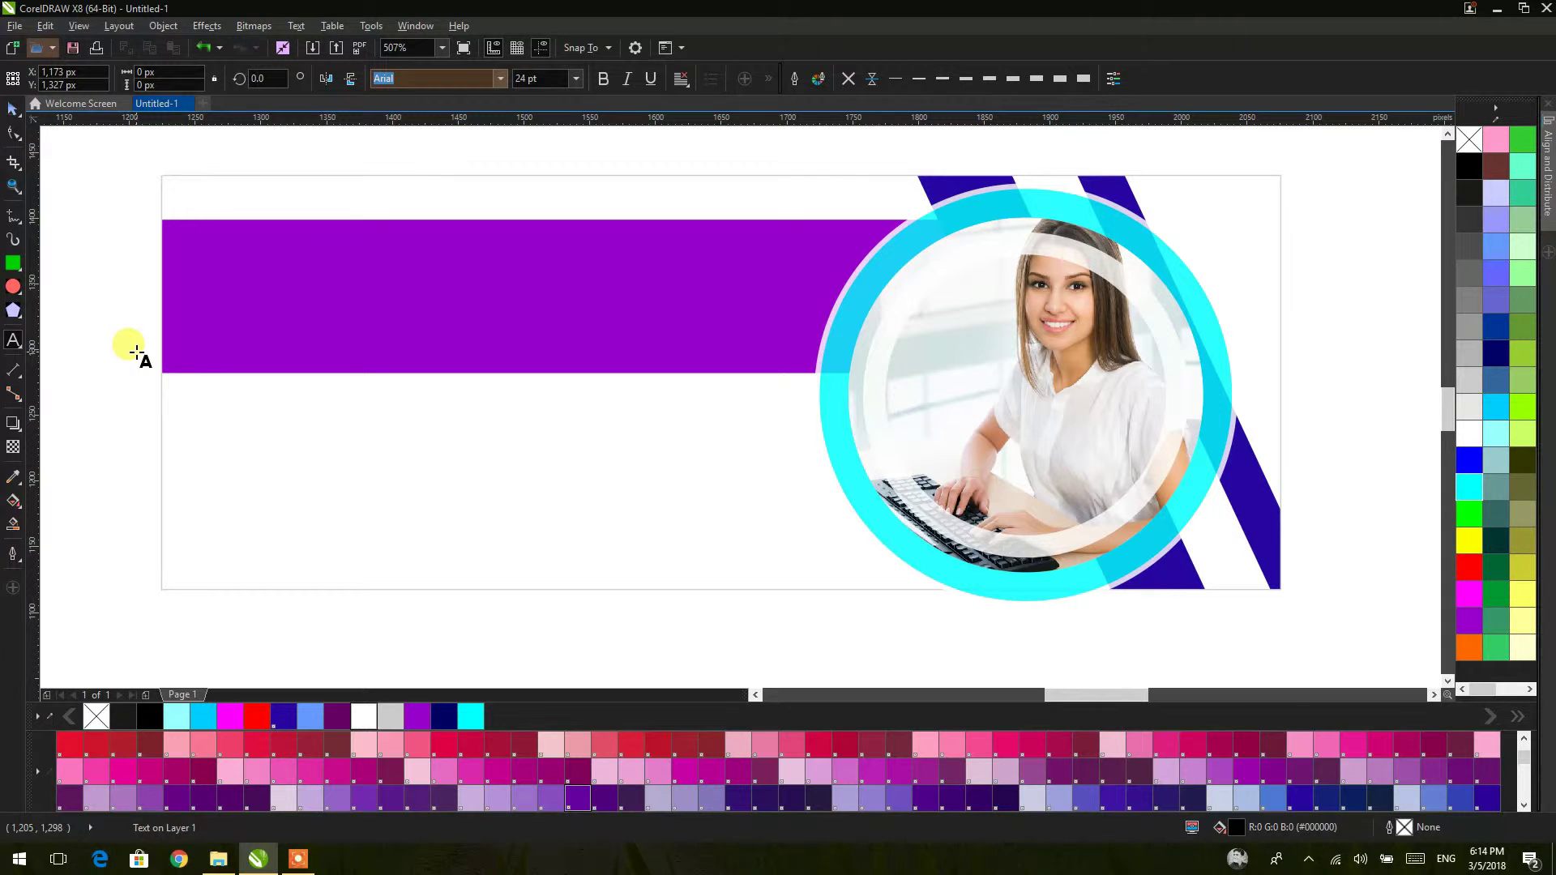
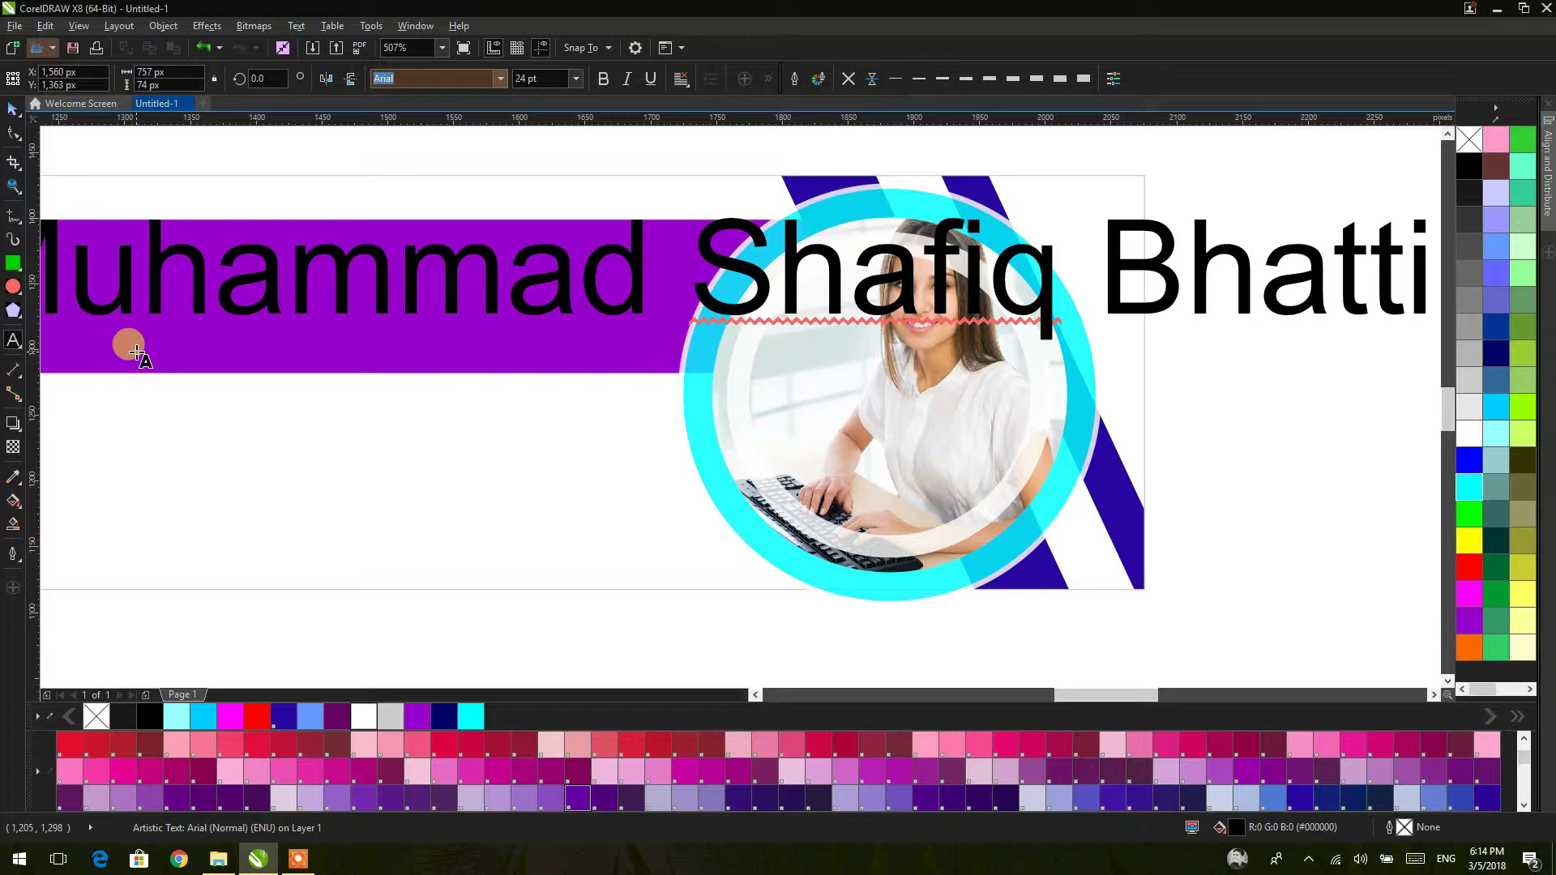
Step: Set the name text to 7 pt and move it onto the purple bar
{"action": "left_click", "coordinate": [566, 63]}
{"action": "left_click", "coordinate": [576, 79]}
{"action": "left_click", "coordinate": [547, 114]}
{"action": "scroll", "coordinate": [543, 146], "scroll_direction": "down", "scroll_amount": 2}
{"action": "left_click_drag", "start_coordinate": [462, 313], "coordinate": [512, 306]}
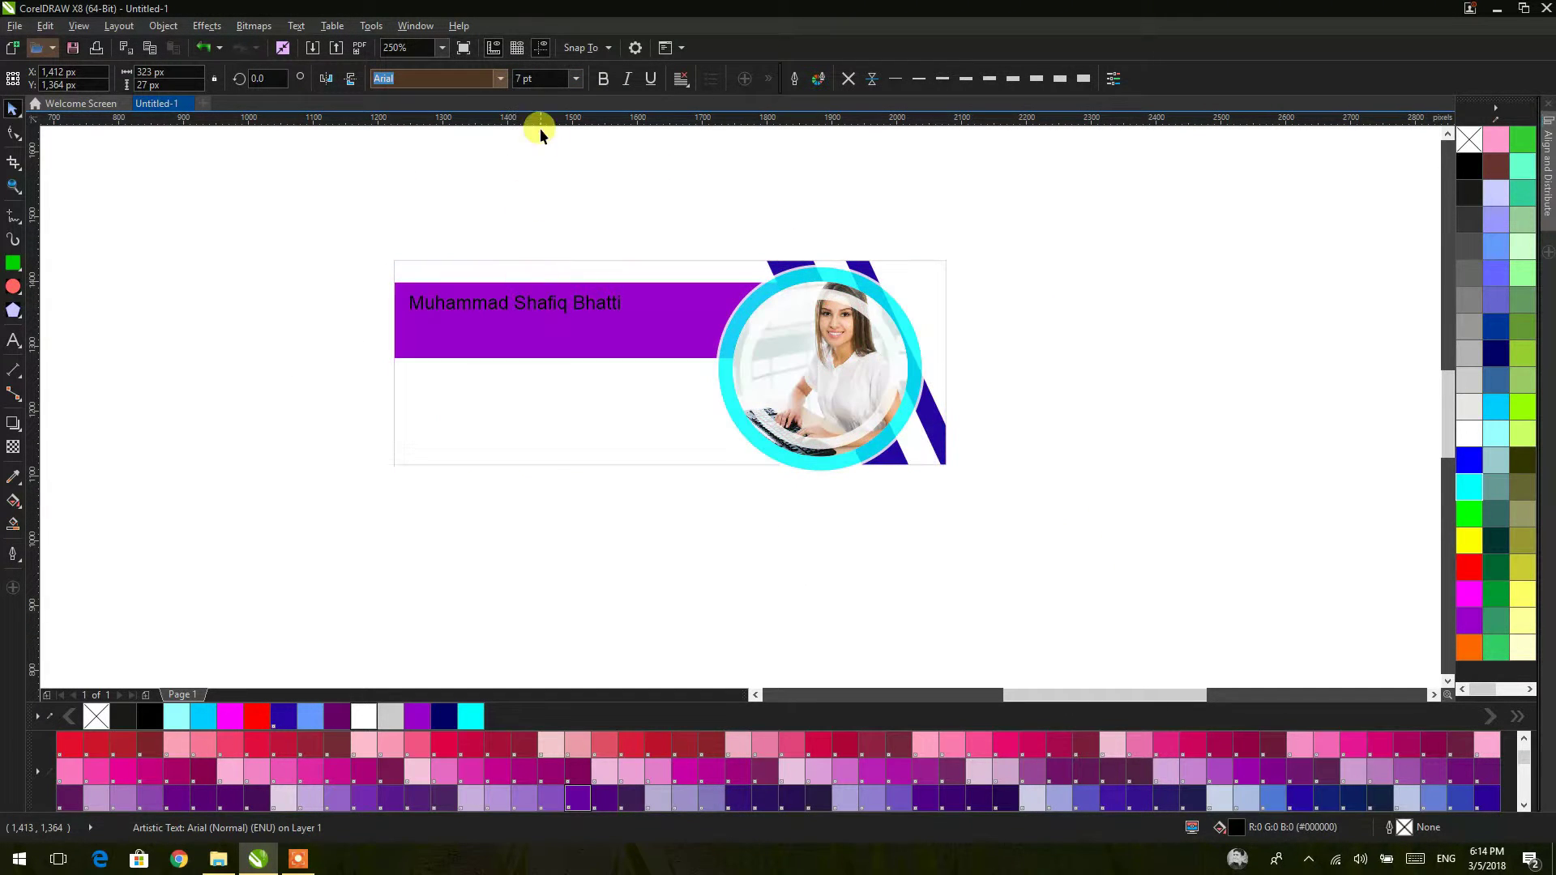
Step: Change the name font to American Captain and enlarge it to fill the bar
{"action": "left_click", "coordinate": [497, 79]}
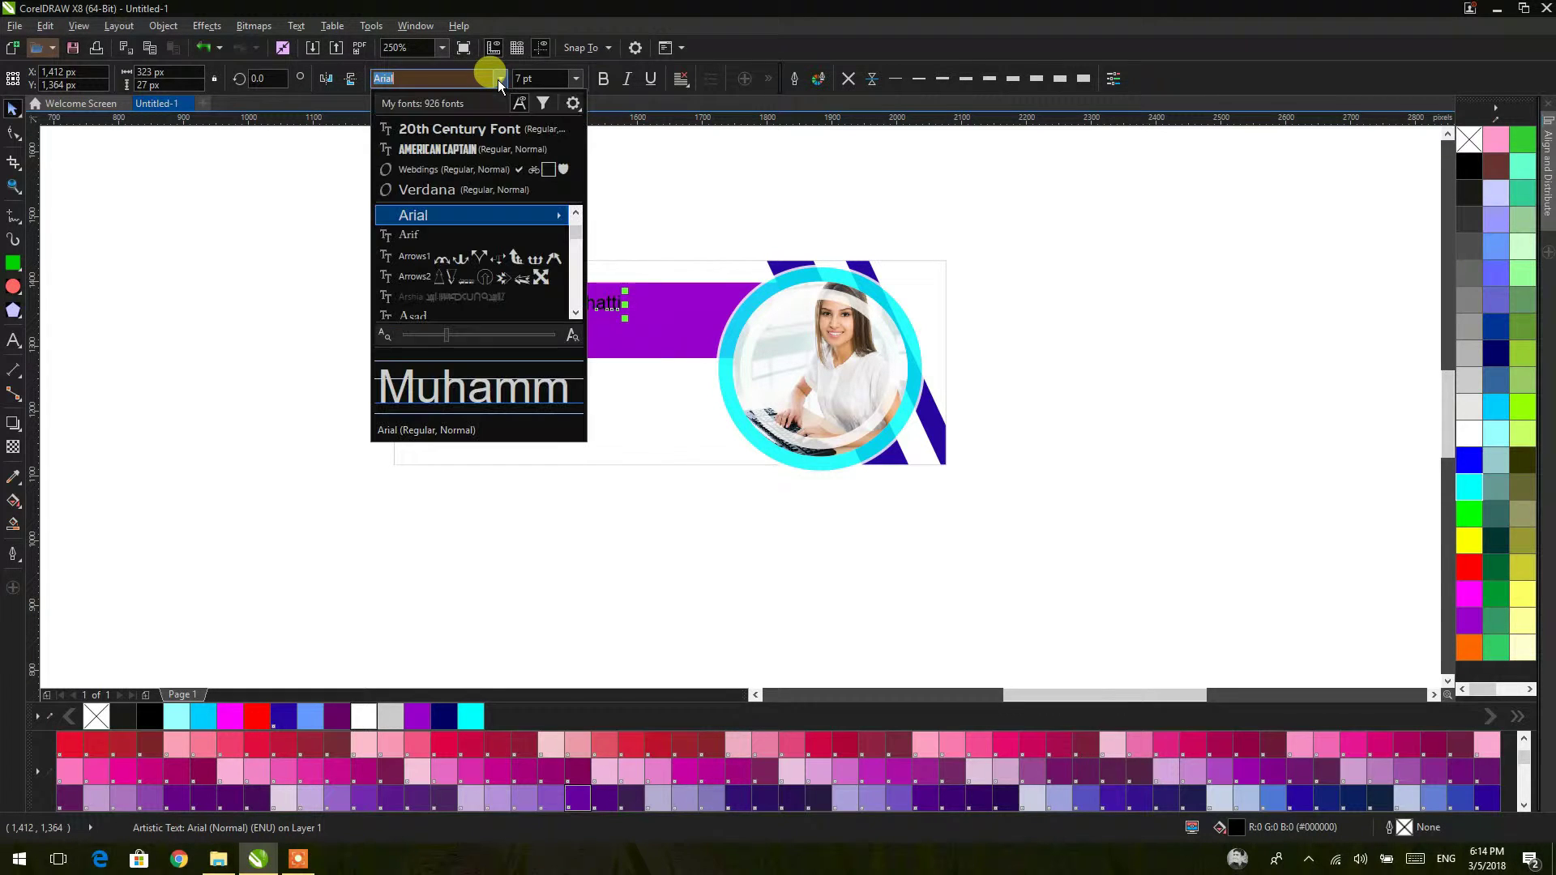
{"action": "left_click", "coordinate": [469, 145]}
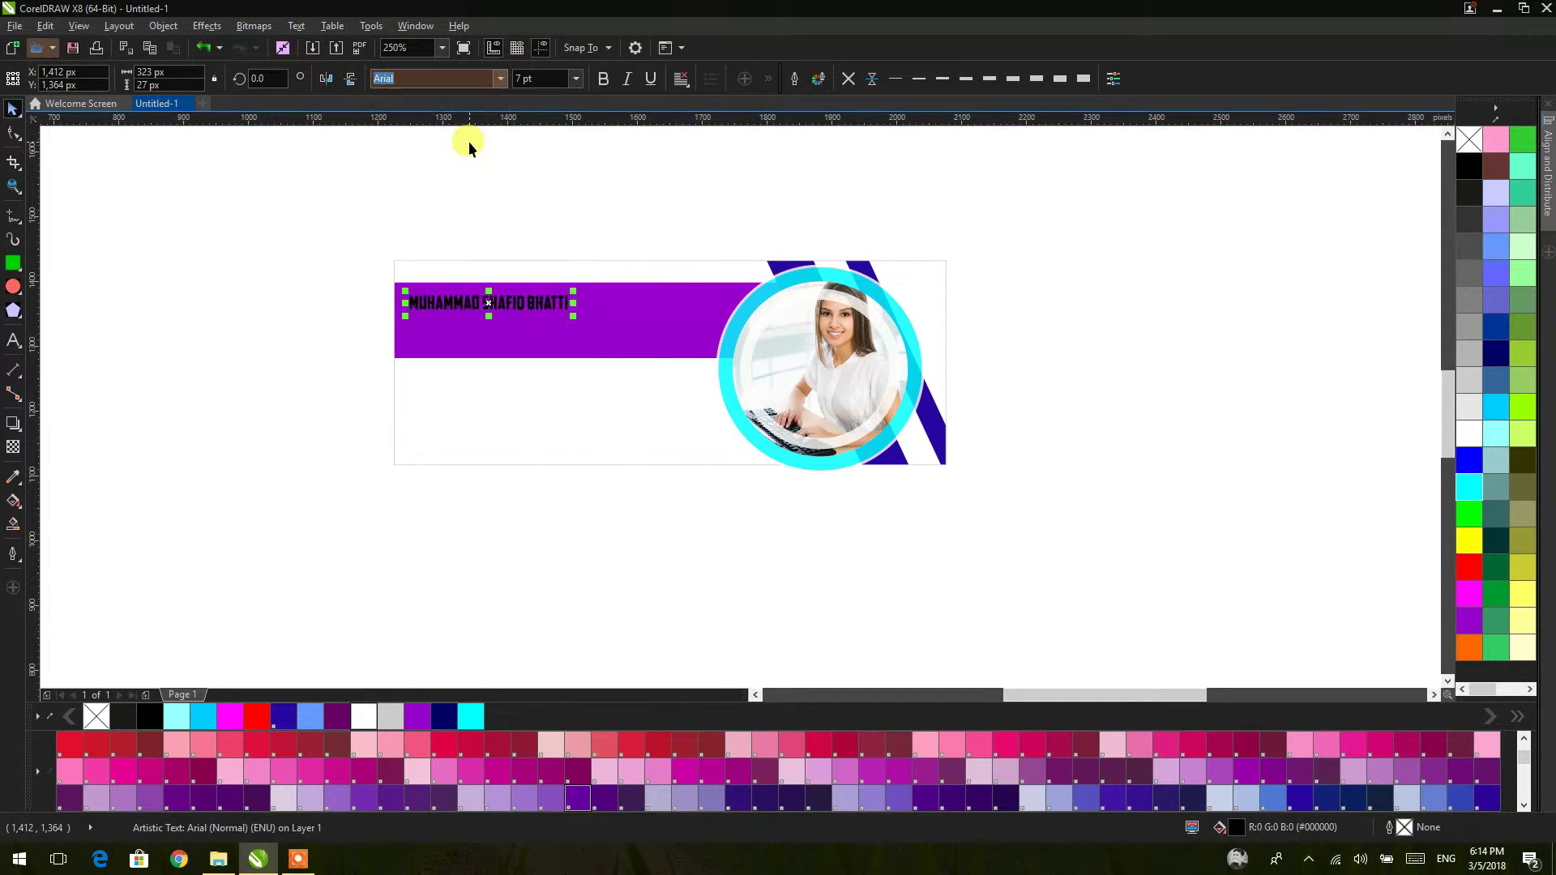
{"action": "left_click_drag", "start_coordinate": [585, 325], "coordinate": [716, 401]}
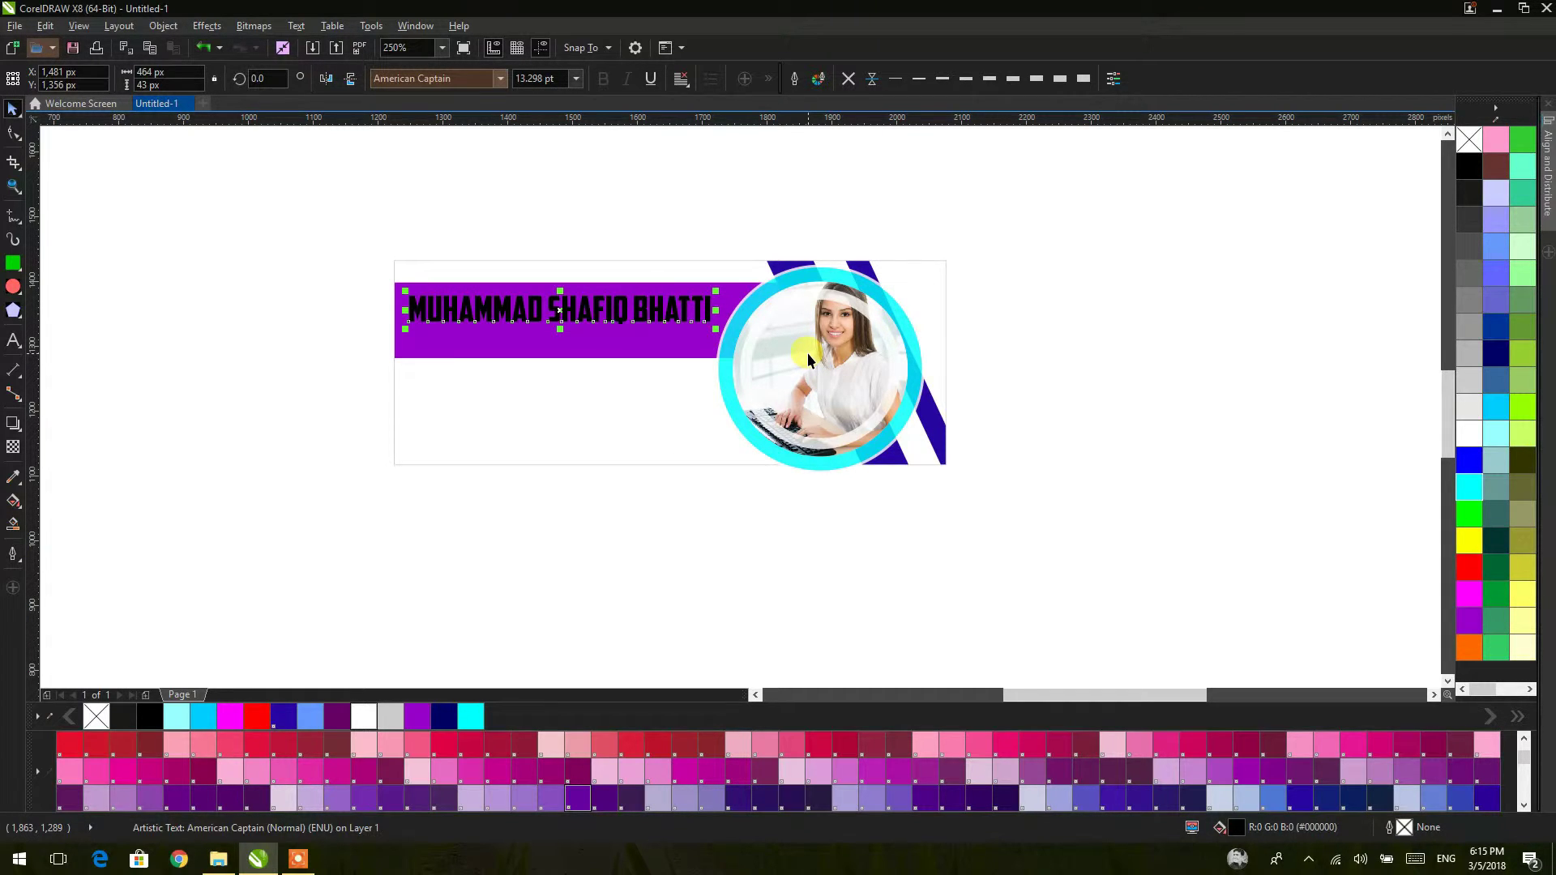
{"action": "left_click", "coordinate": [542, 341]}
{"action": "scroll", "coordinate": [539, 336], "scroll_direction": "up", "scroll_amount": 4}
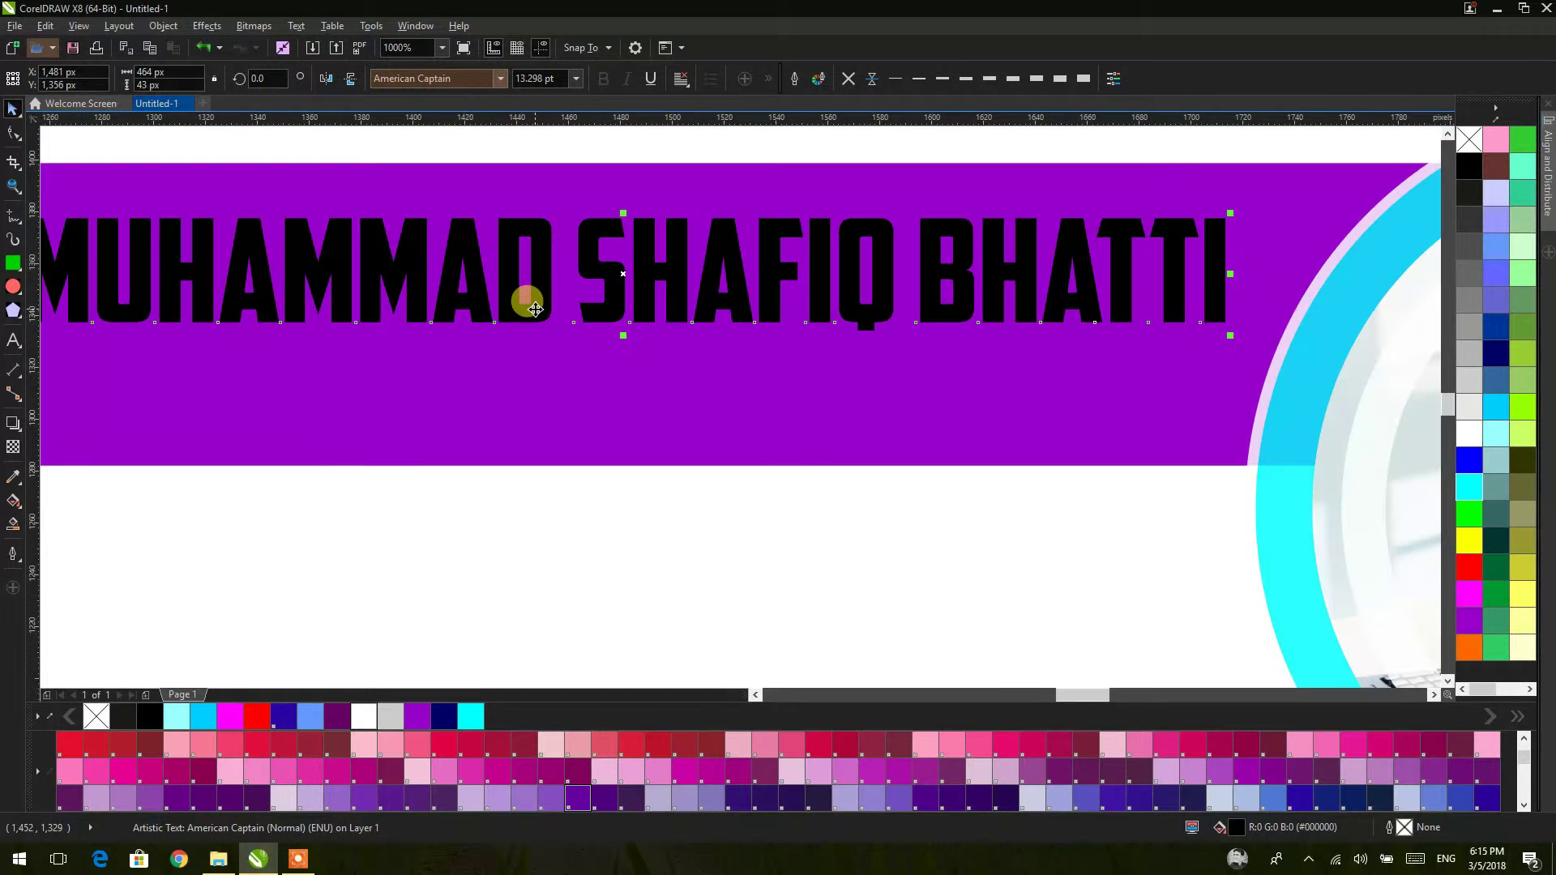
{"action": "scroll", "coordinate": [551, 258], "scroll_direction": "down", "scroll_amount": 2}
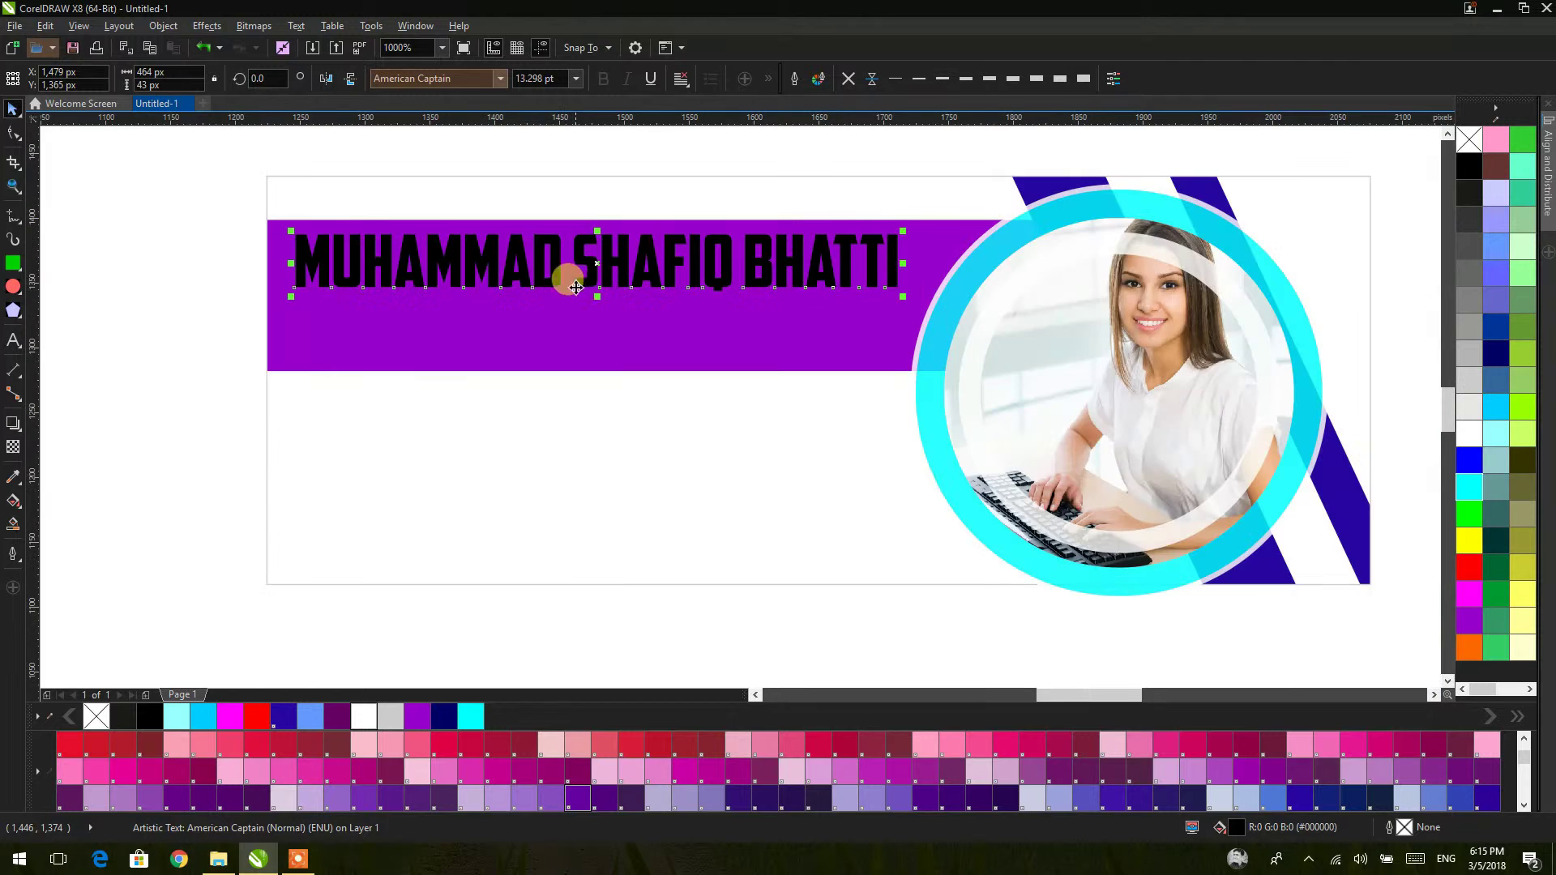
{"action": "left_click_drag", "start_coordinate": [575, 287], "coordinate": [611, 351]}
{"action": "scroll", "coordinate": [500, 320], "scroll_direction": "up", "scroll_amount": 1}
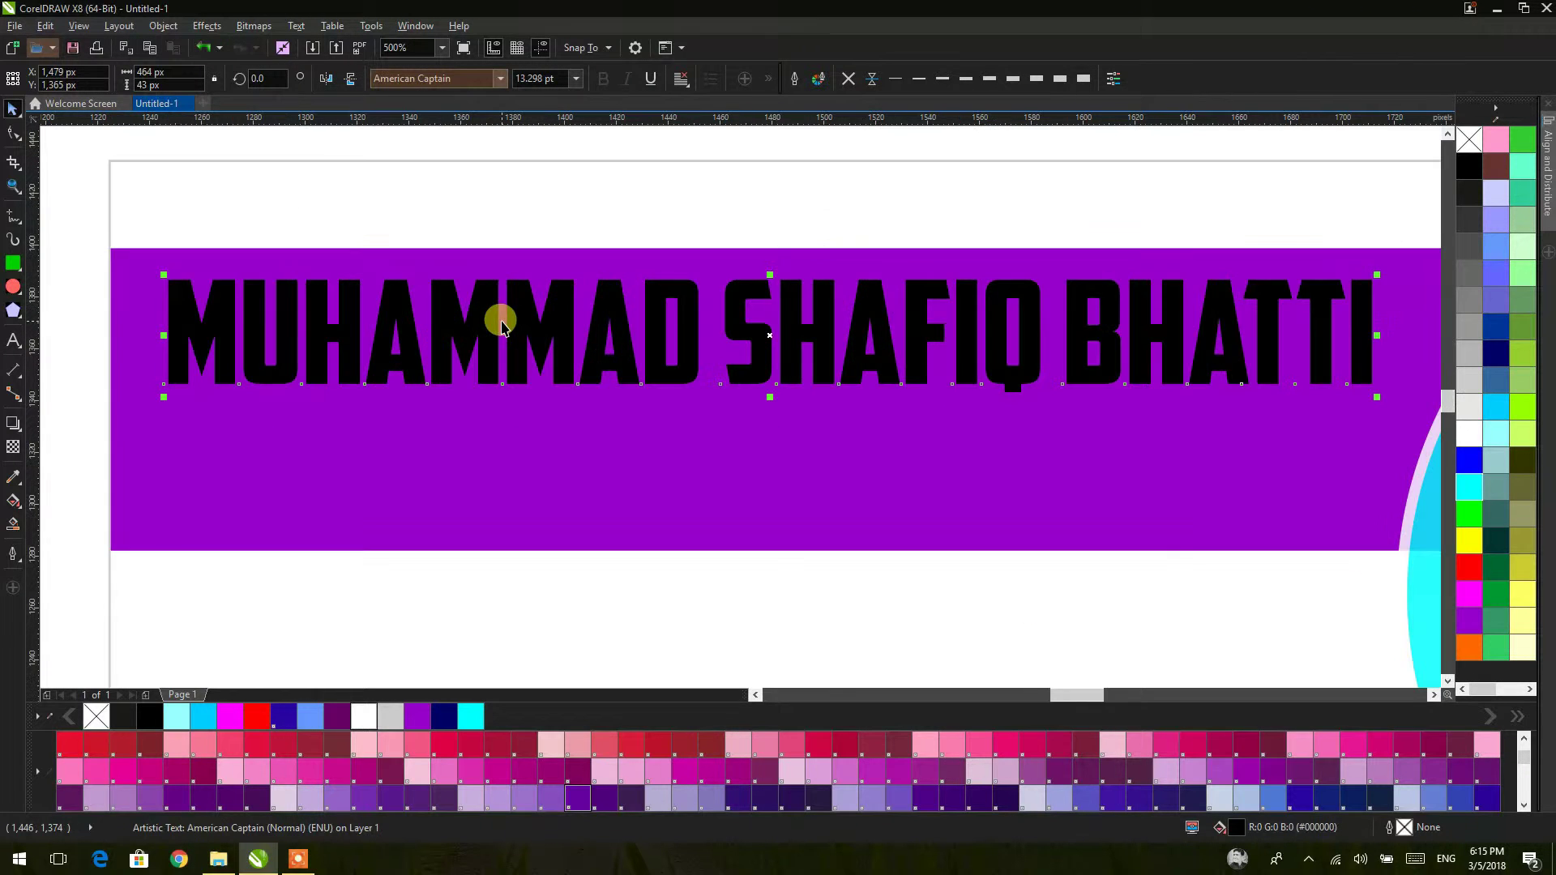
{"action": "scroll", "coordinate": [525, 322], "scroll_direction": "down", "scroll_amount": 1}
{"action": "left_click", "coordinate": [231, 303]}
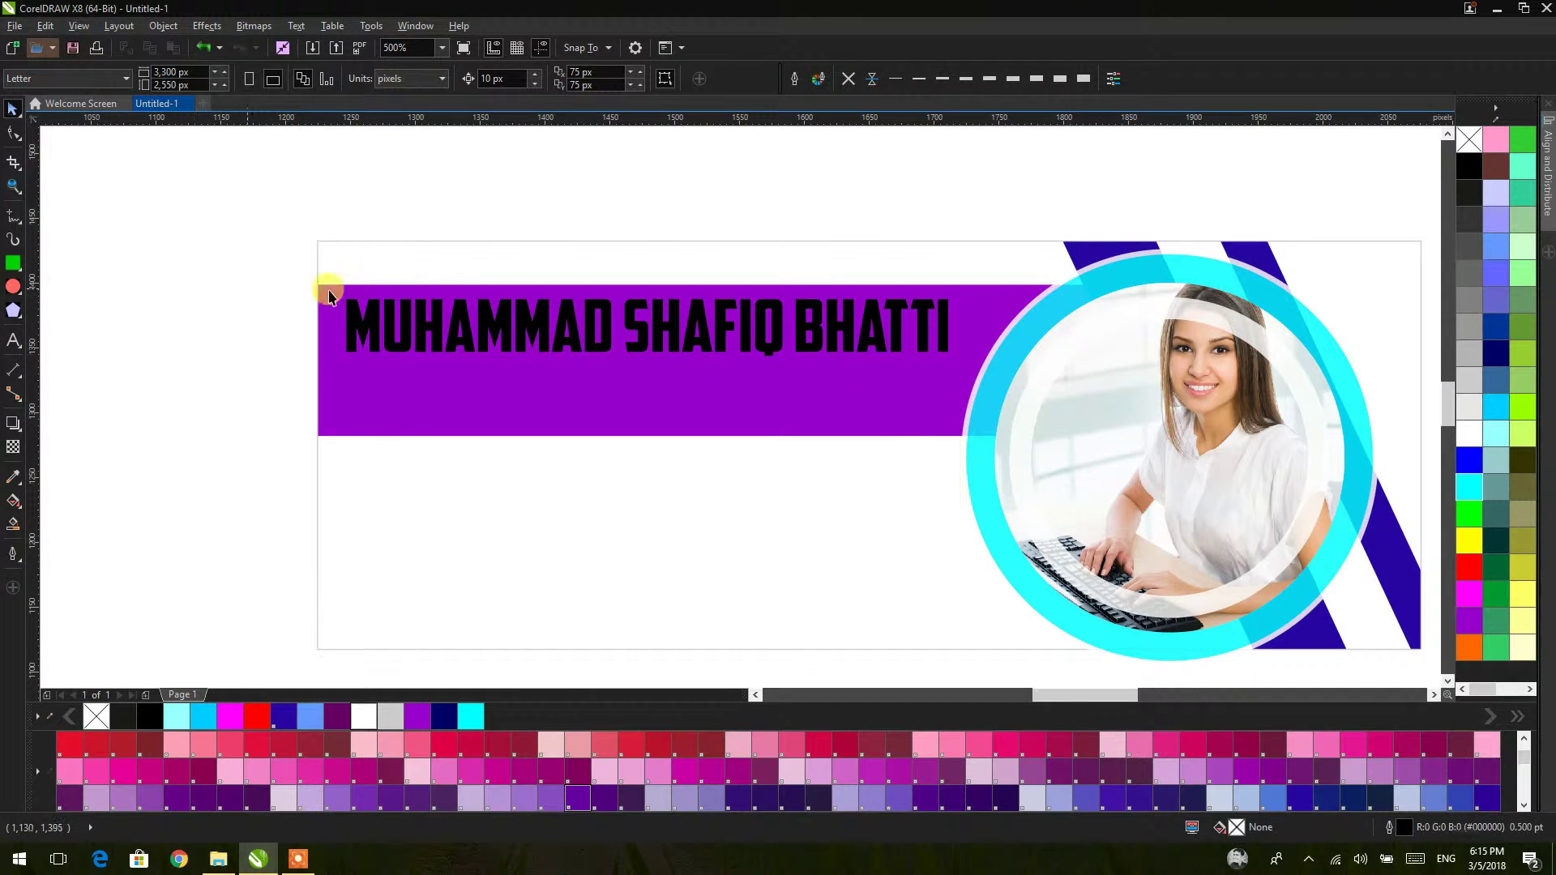
{"action": "left_click", "coordinate": [421, 326]}
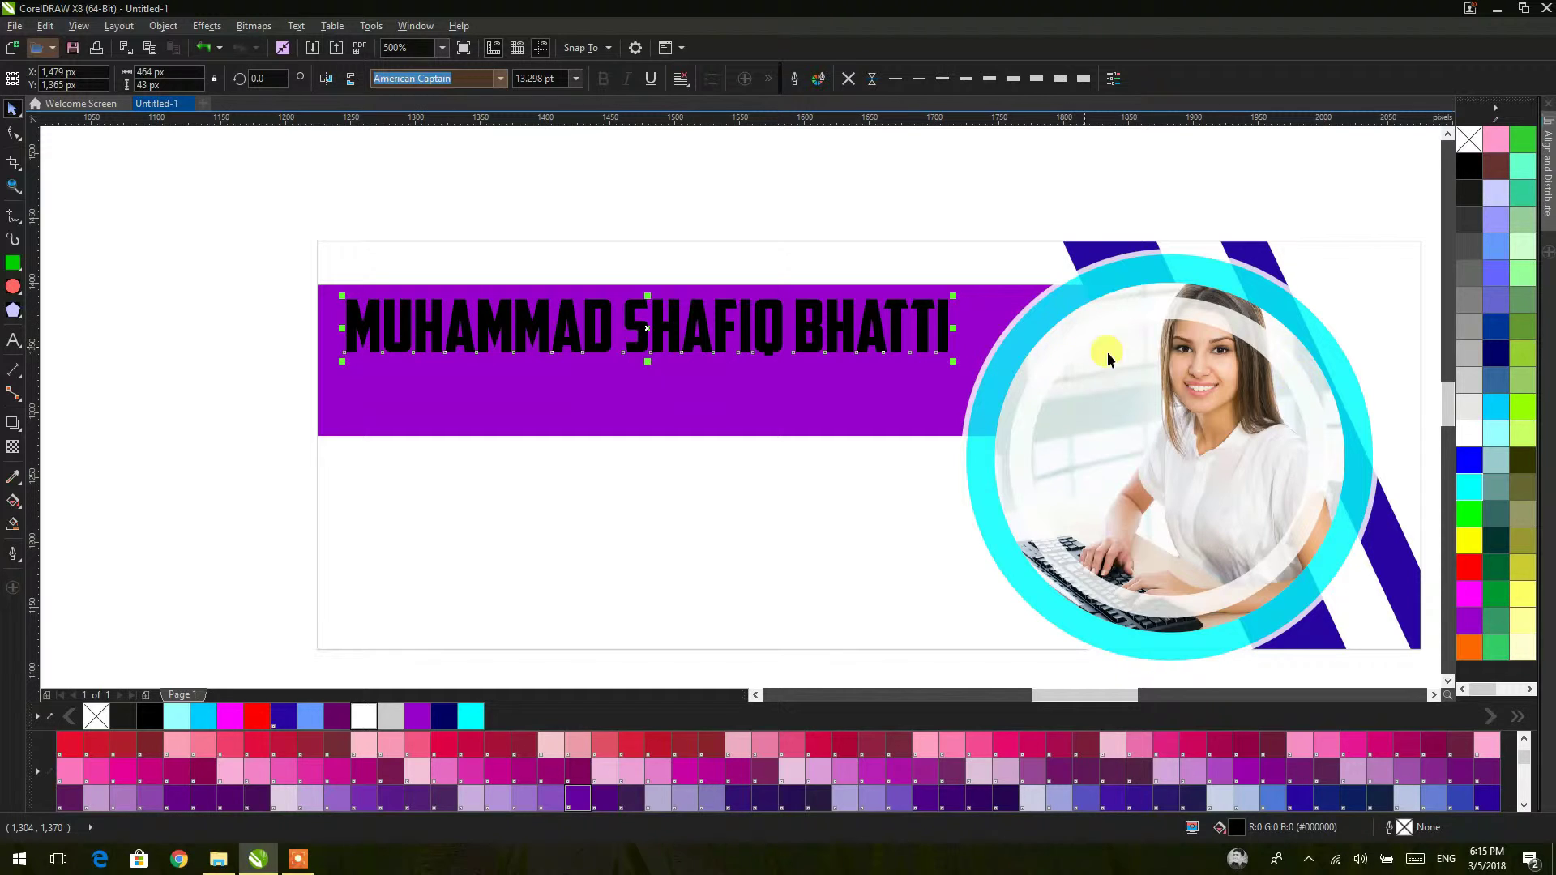
Step: Colour the name white, duplicate it below, and retype the copy as GRAPHICS DESIGNING IS MY PASSION
{"action": "left_click", "coordinate": [1469, 541]}
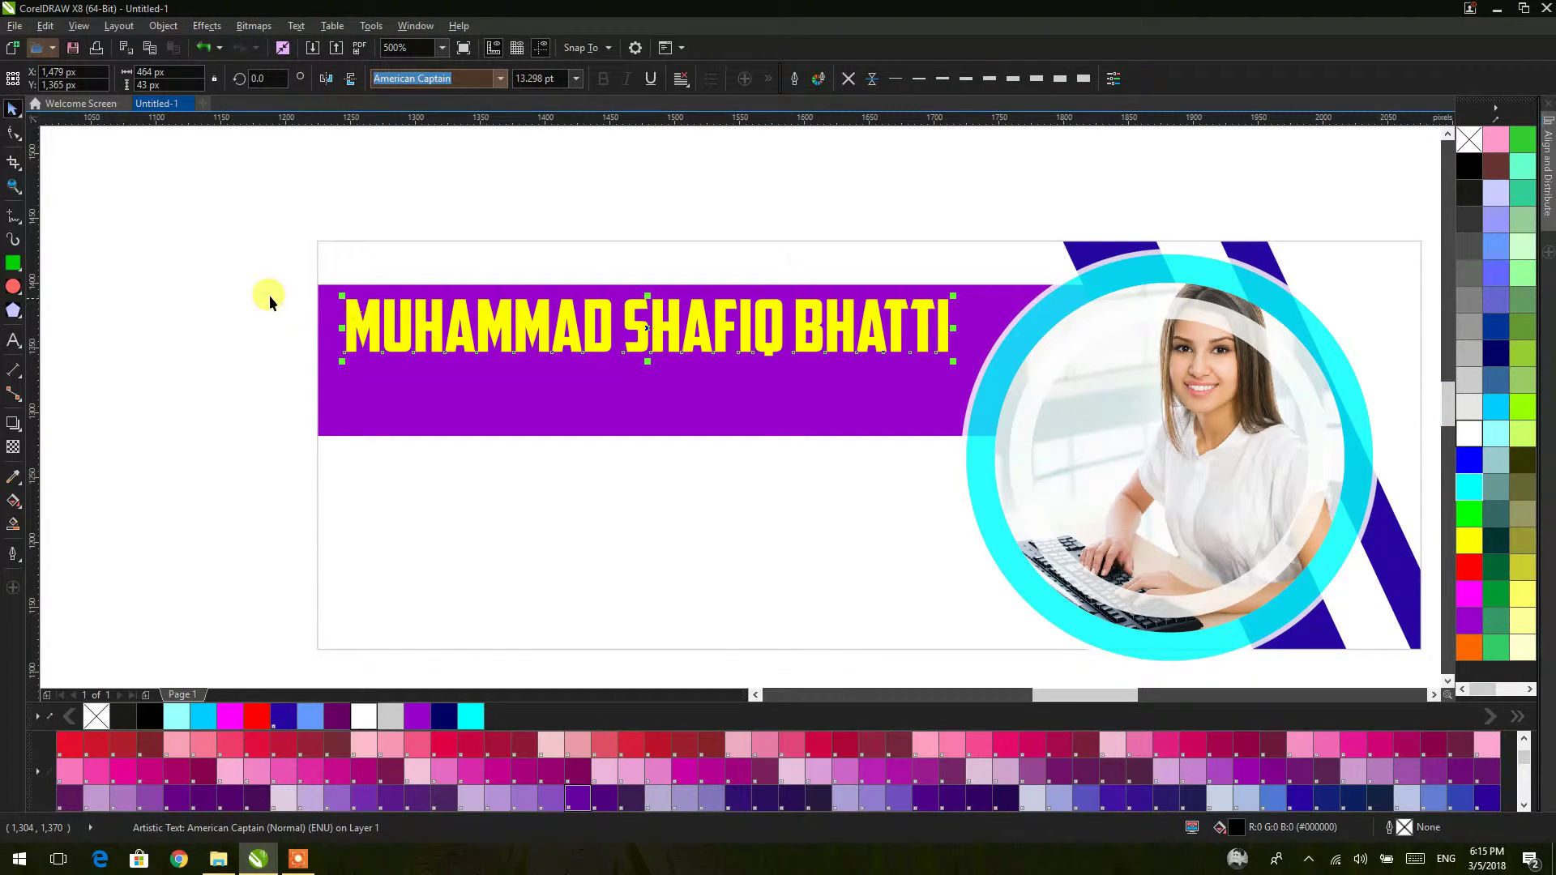
{"action": "left_click_drag", "start_coordinate": [643, 339], "coordinate": [641, 384]}
{"action": "double_click", "coordinate": [641, 384]}
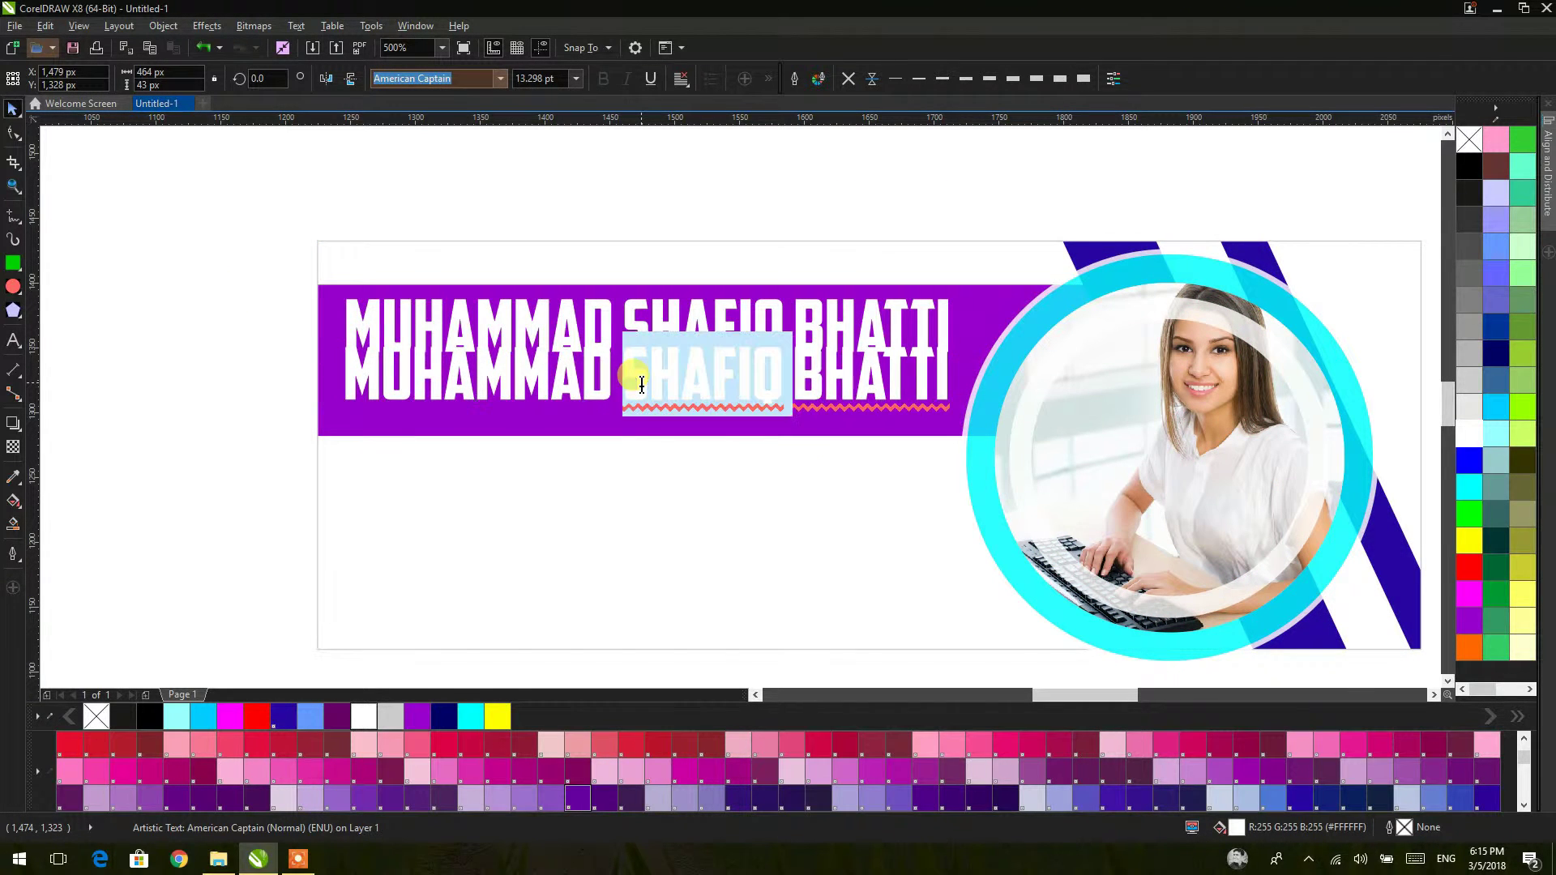
{"action": "triple_click", "coordinate": [641, 384]}
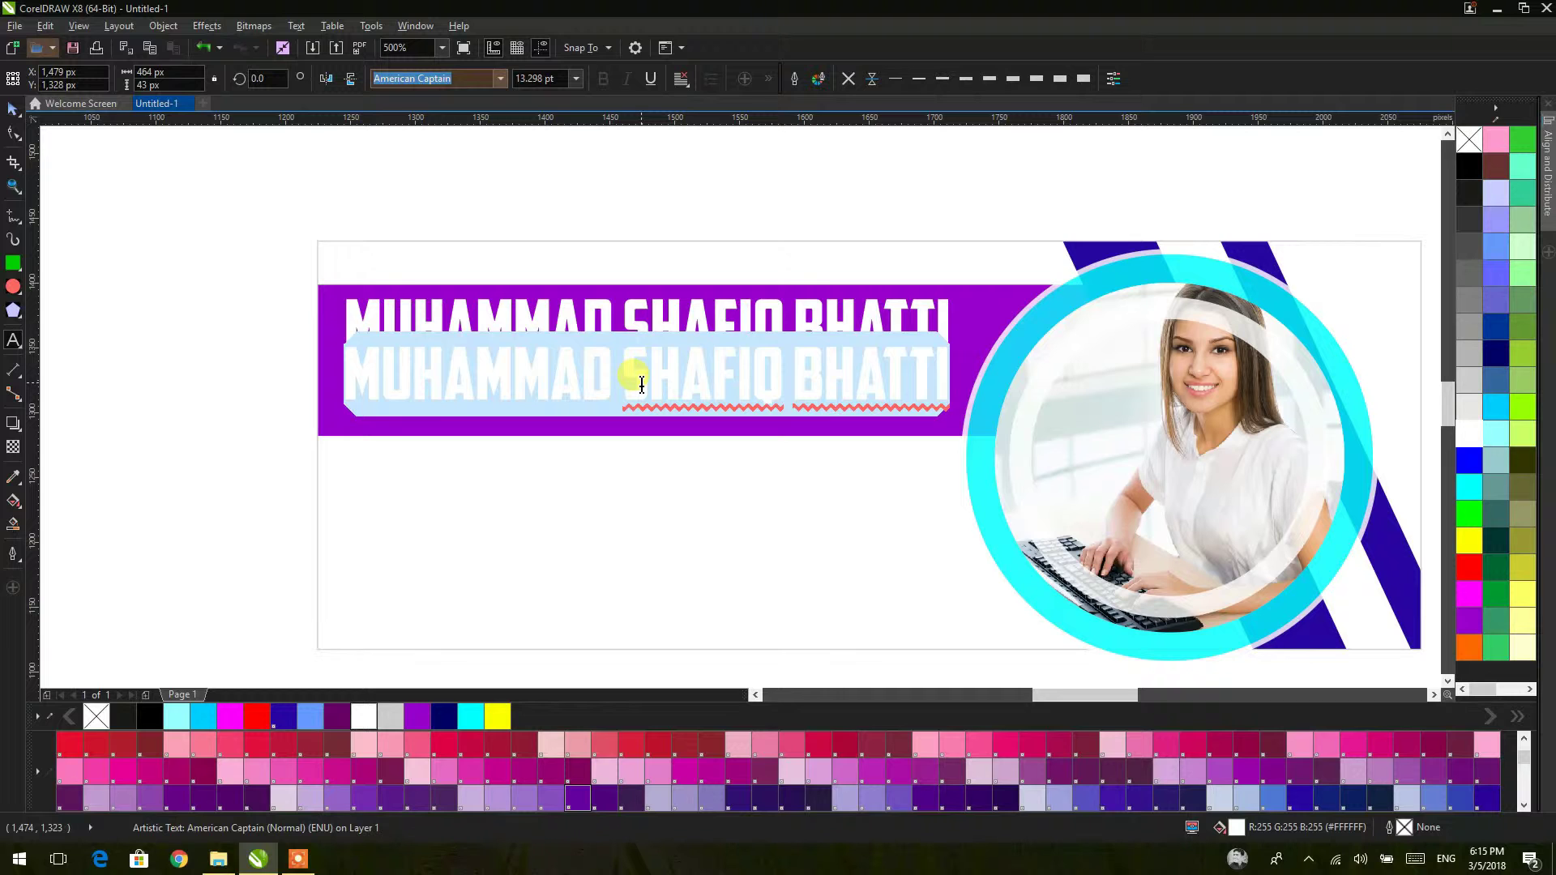
{"action": "type", "text": "GRA"}
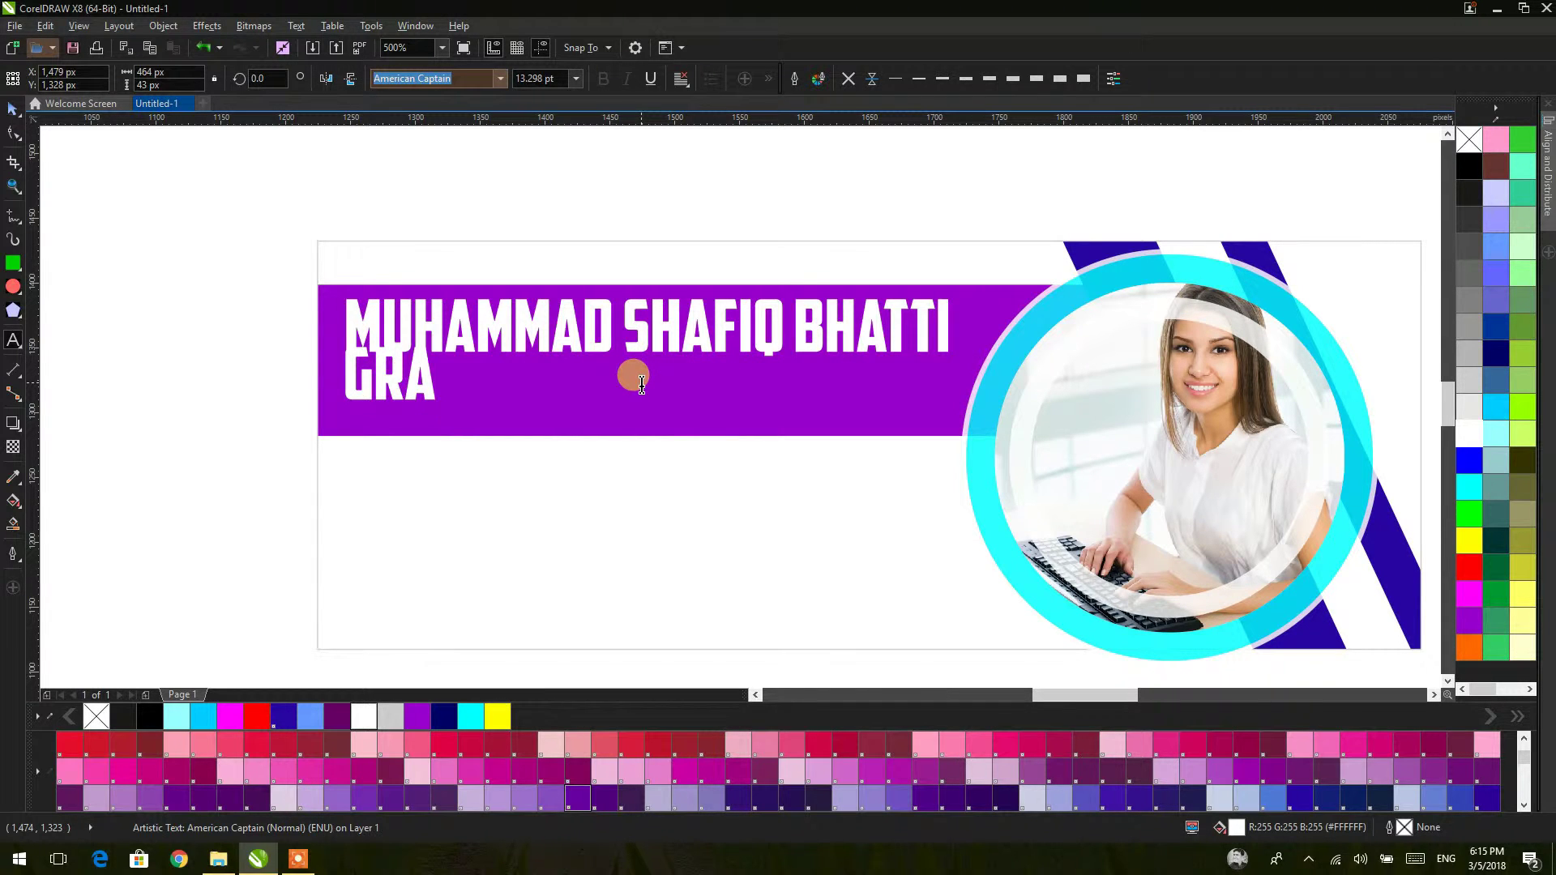
{"action": "type", "text": "PHI"}
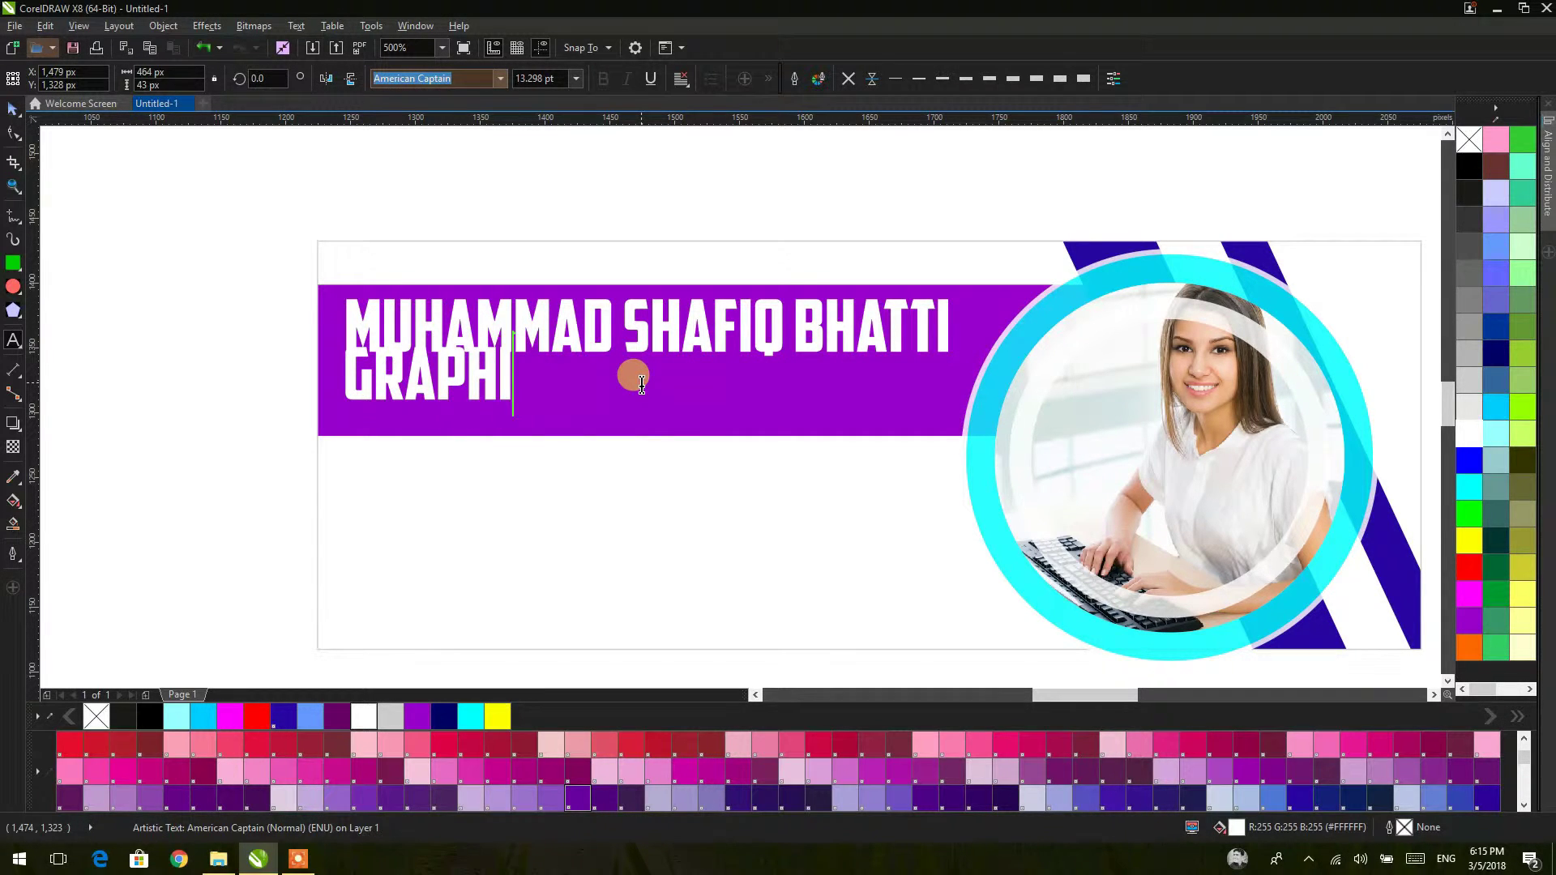
{"action": "type", "text": "CS"}
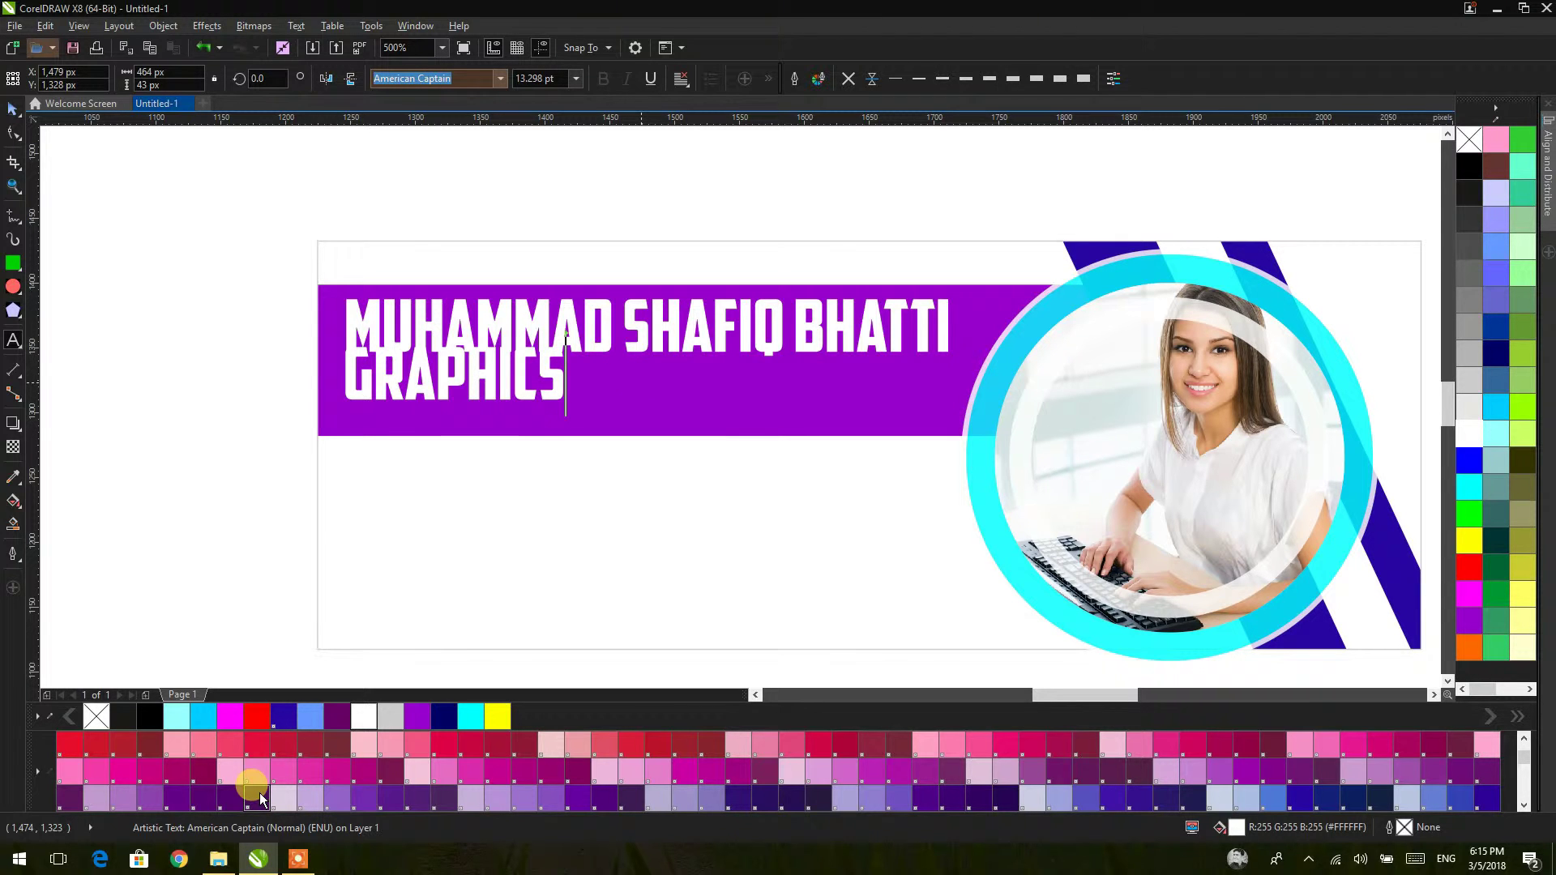
{"action": "type", "text": " DE"}
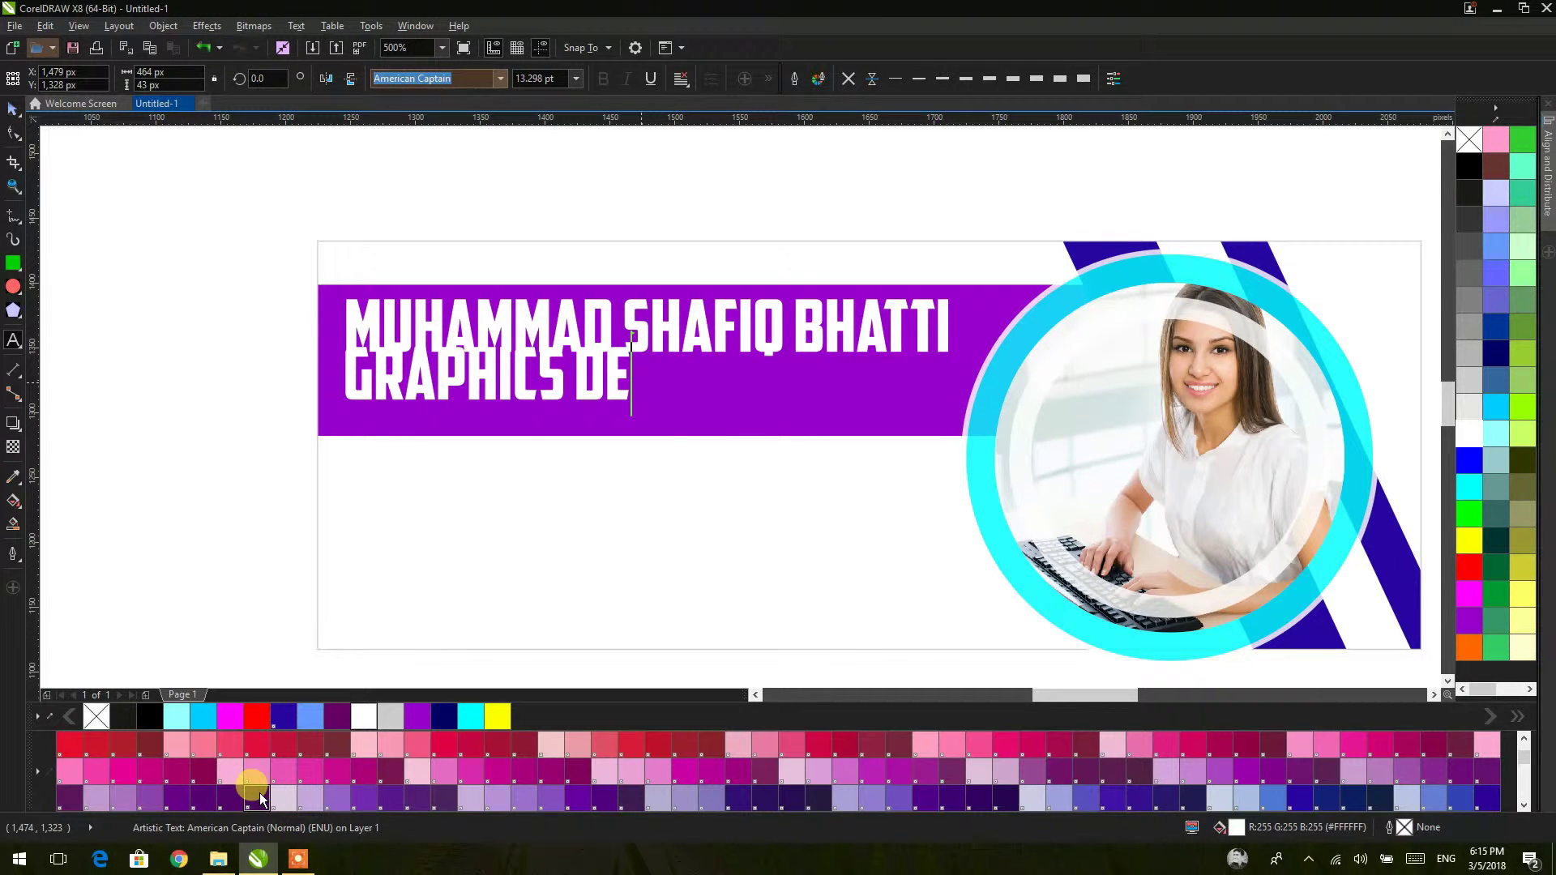
{"action": "type", "text": "SIGNI"}
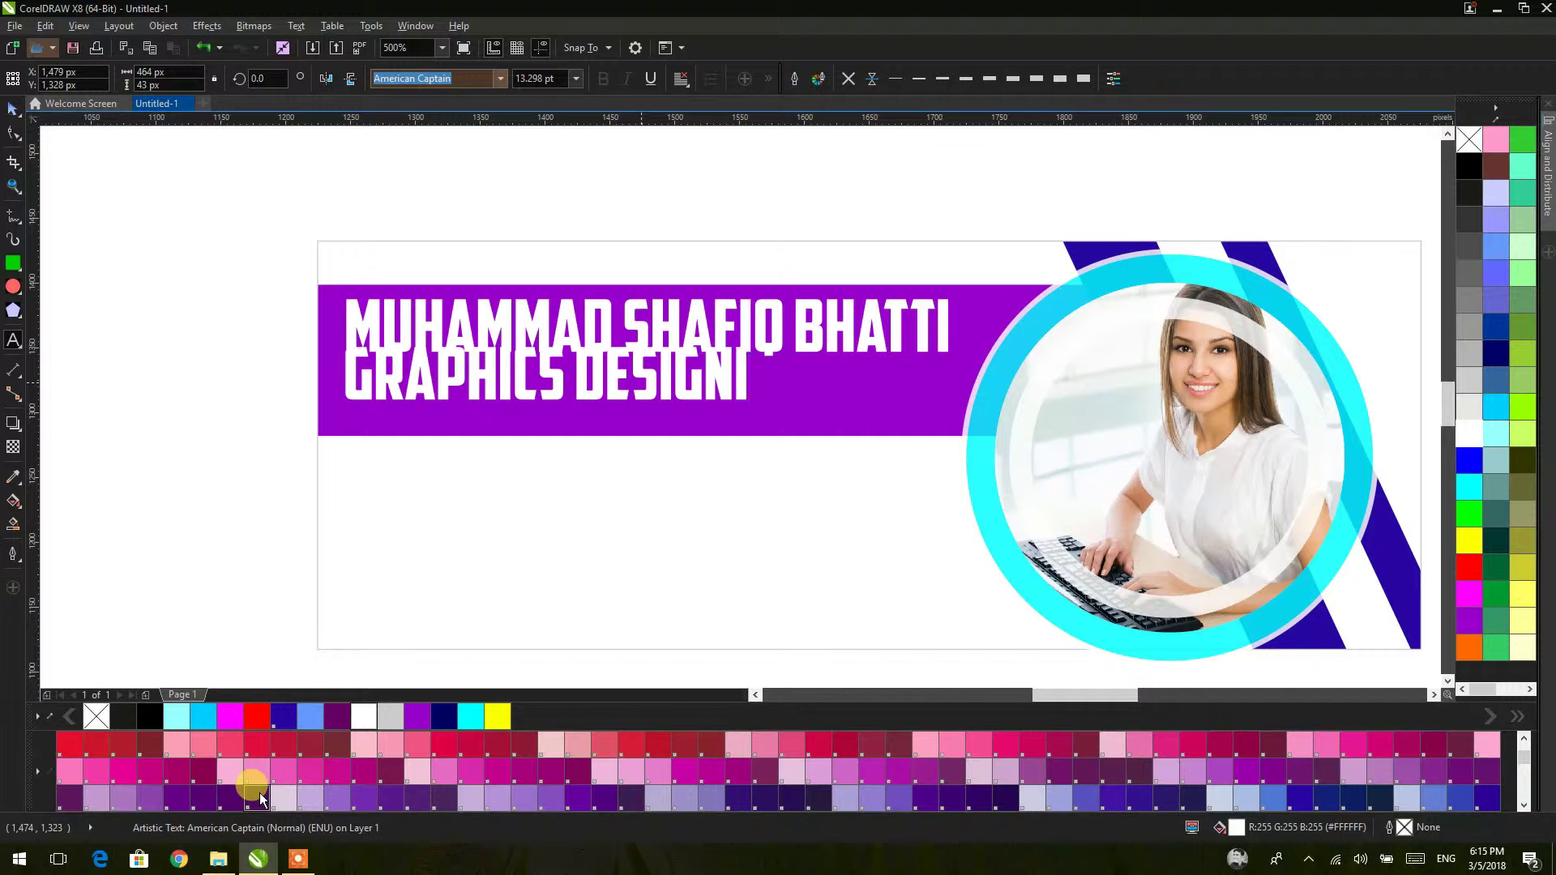
{"action": "type", "text": "NG IS MY"}
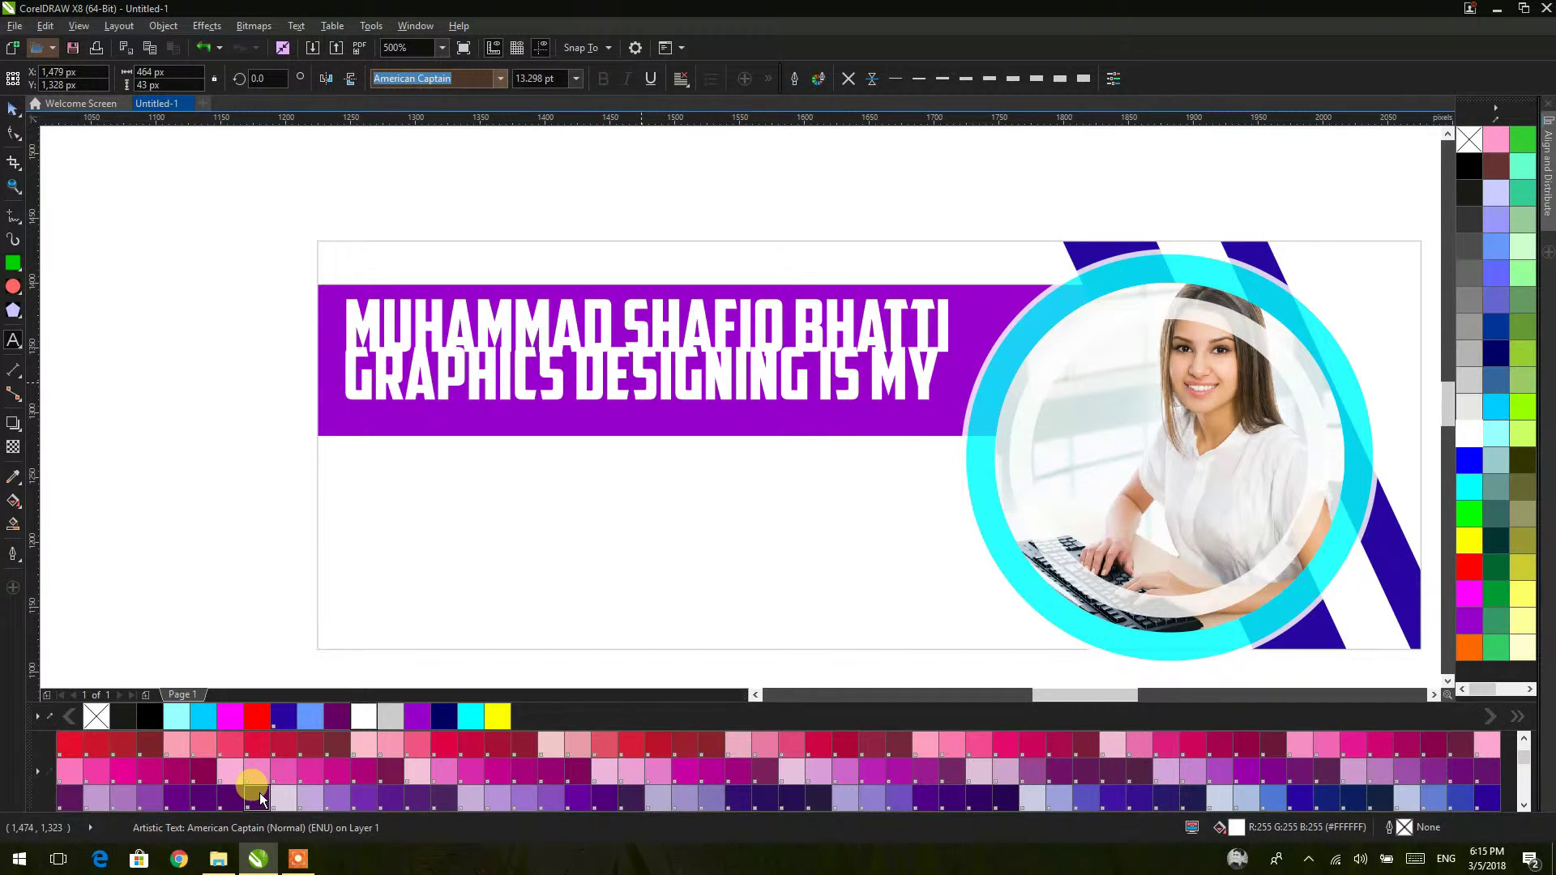
{"action": "type", "text": " P"}
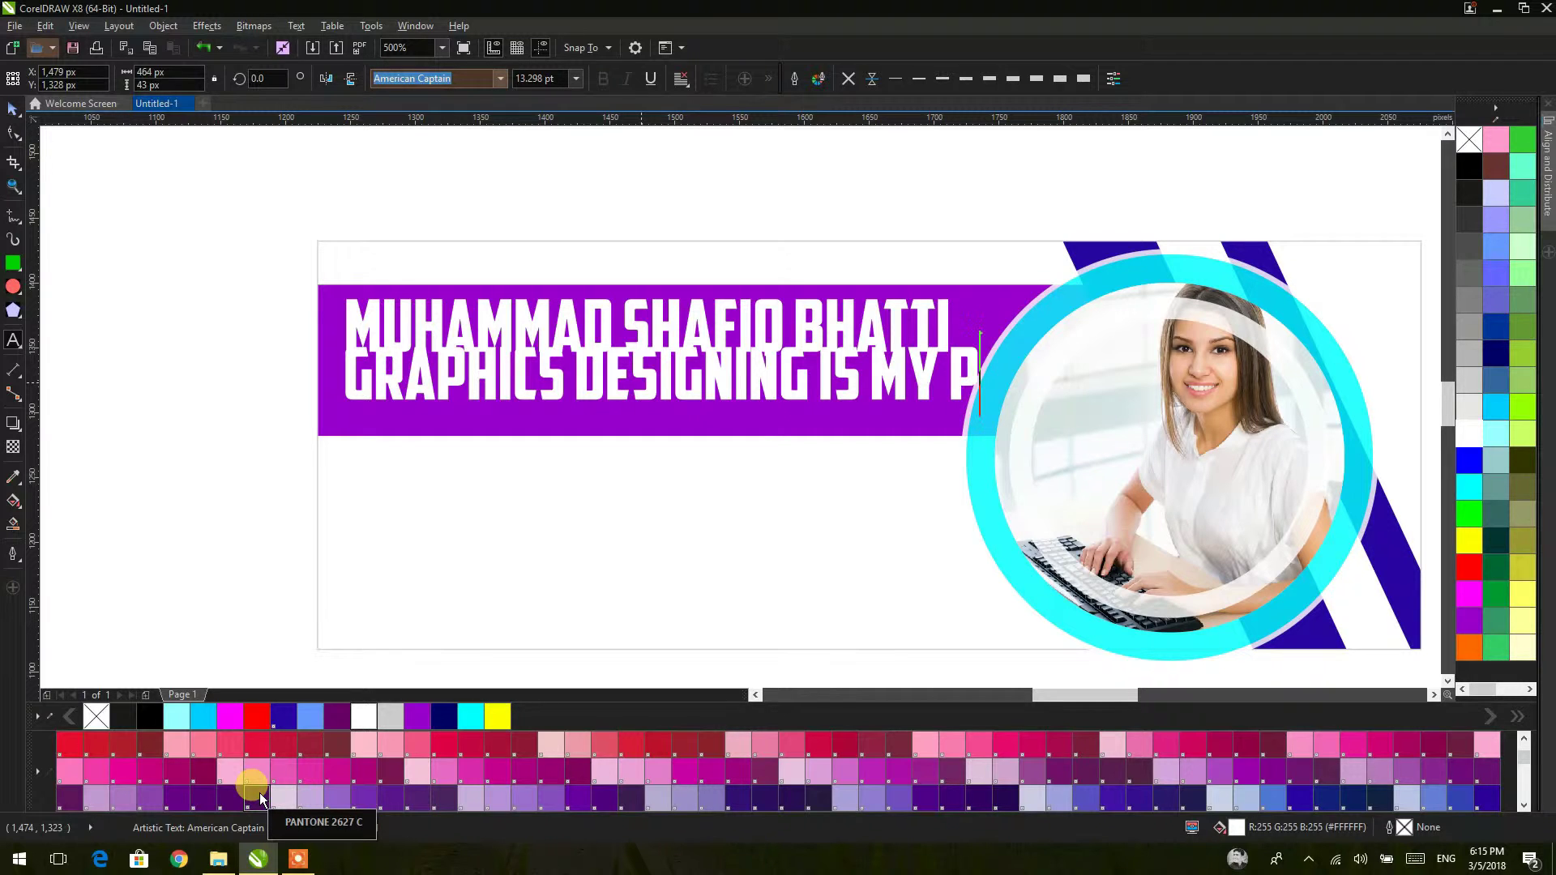
{"action": "type", "text": "ASSION"}
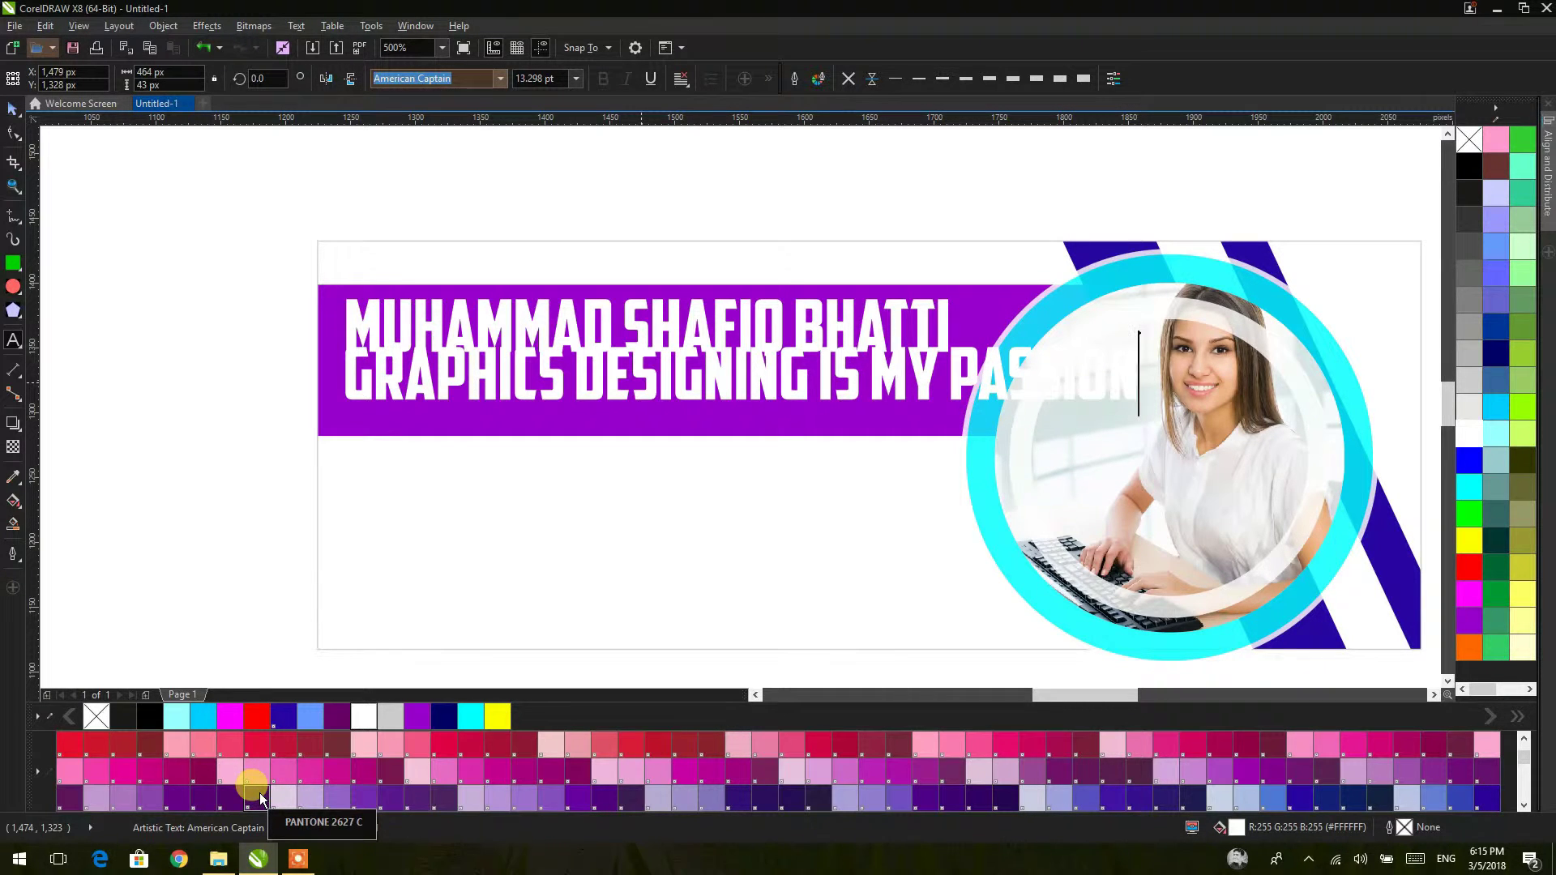
Step: Set the tagline to 6 pt and move it up under the name
{"action": "left_click", "coordinate": [13, 108]}
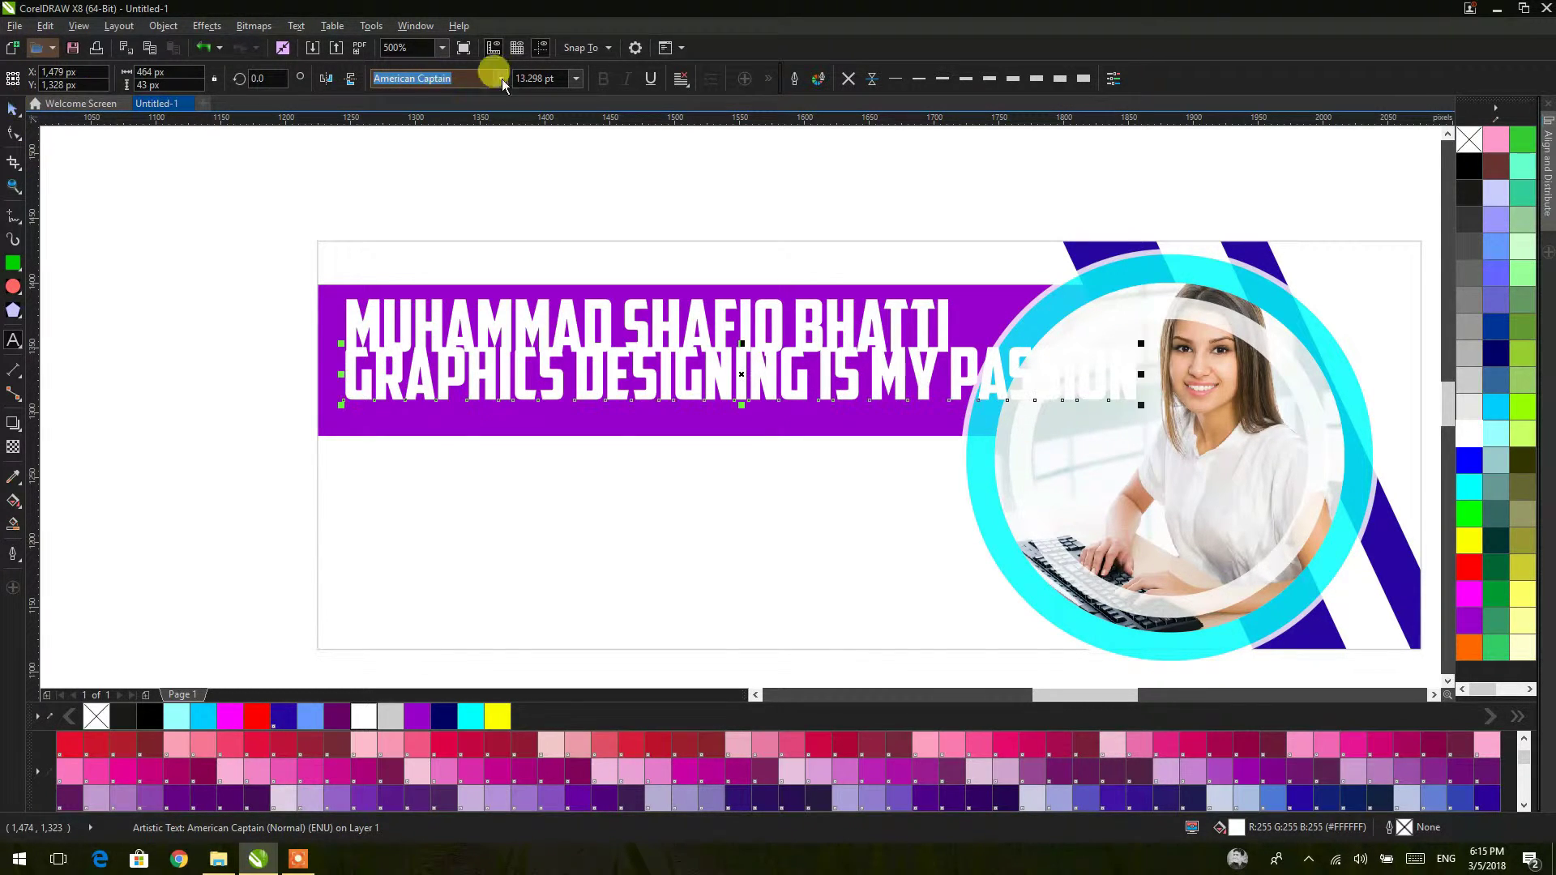
{"action": "left_click", "coordinate": [575, 78]}
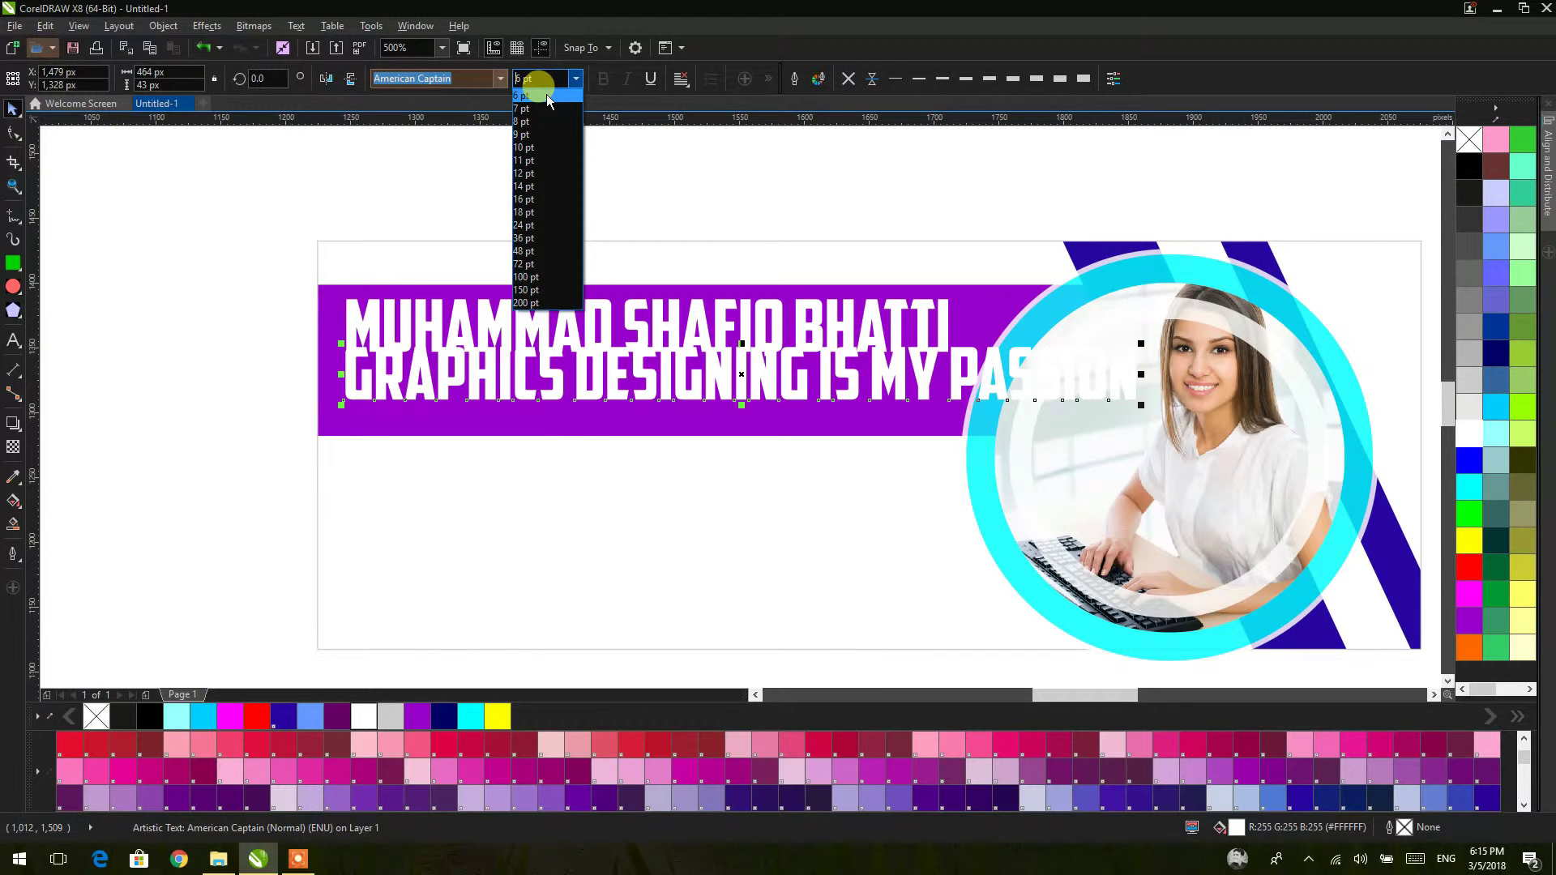
{"action": "left_click", "coordinate": [546, 95]}
{"action": "left_click", "coordinate": [523, 380]}
{"action": "left_click_drag", "start_coordinate": [523, 379], "coordinate": [523, 368]}
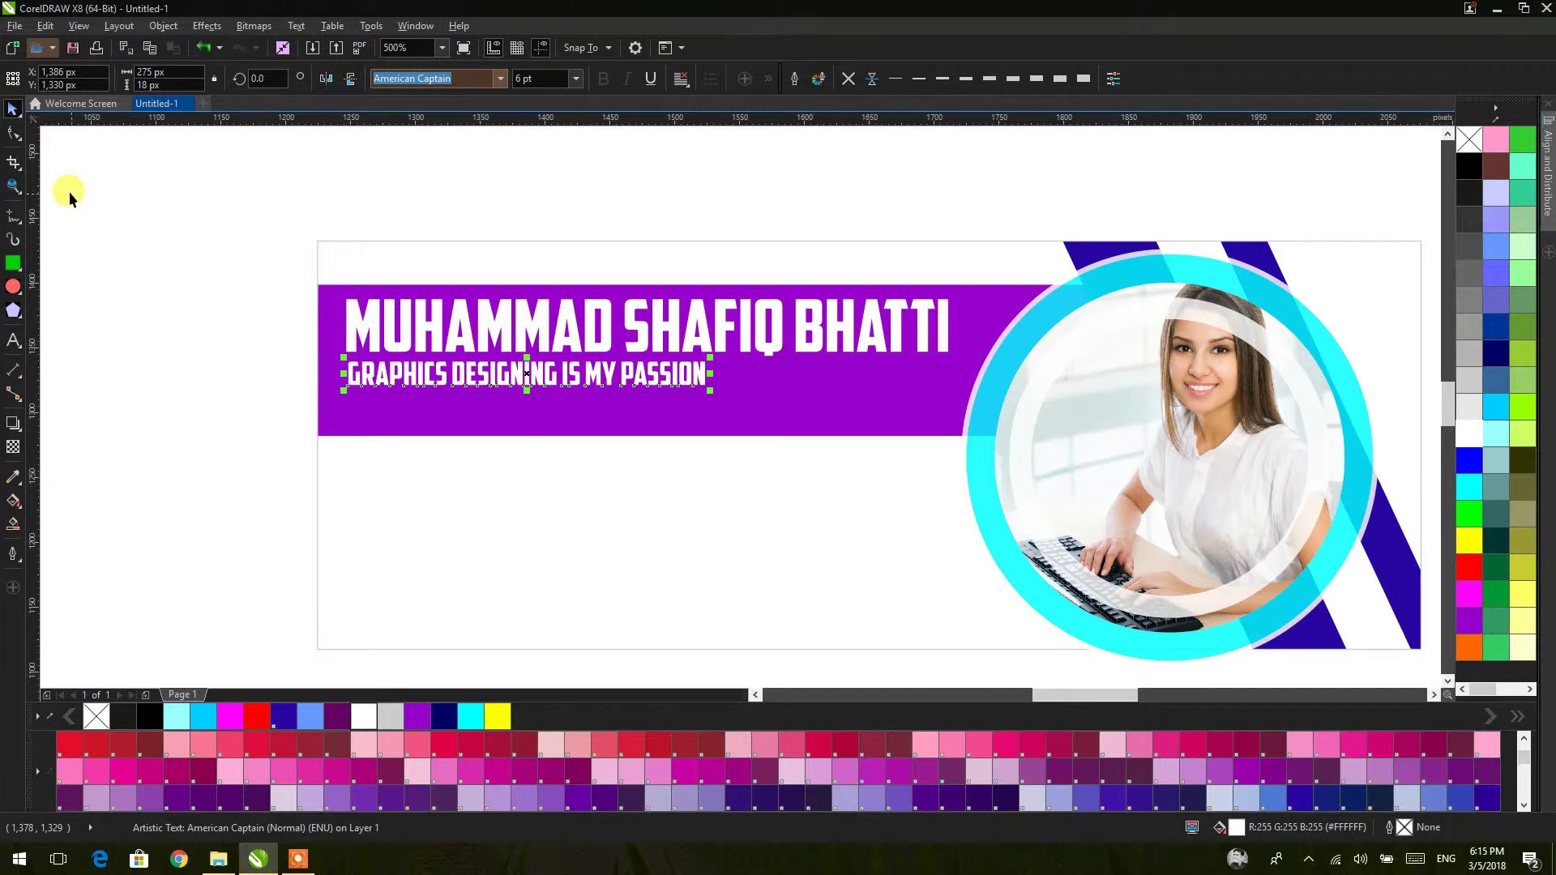
Step: Widen the tagline's letter spacing to span the name's width
{"action": "double_click", "coordinate": [634, 373]}
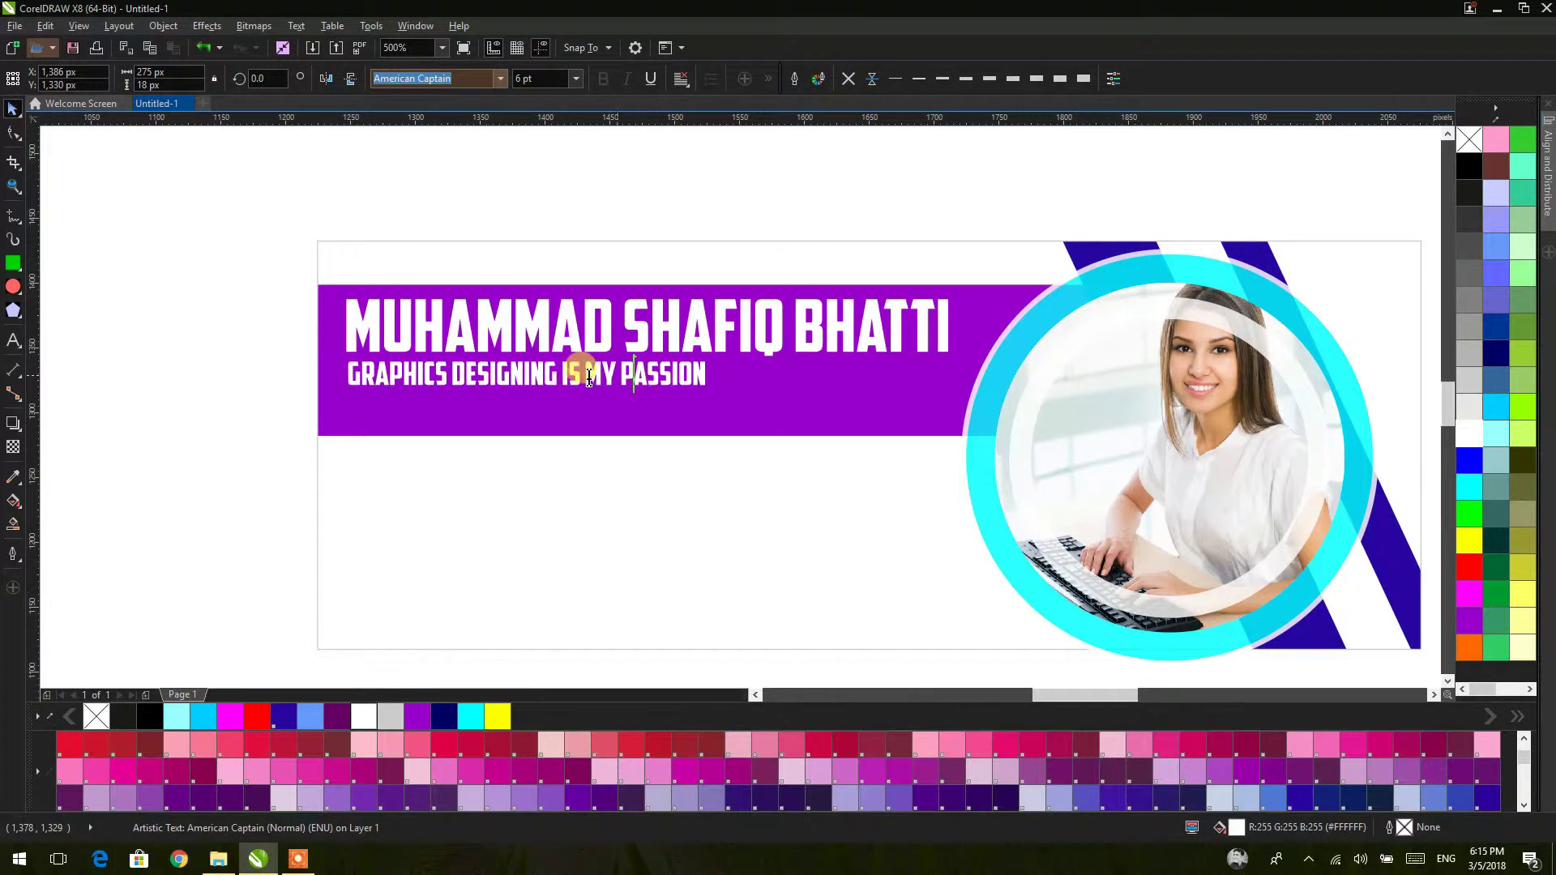
{"action": "left_click", "coordinate": [14, 134]}
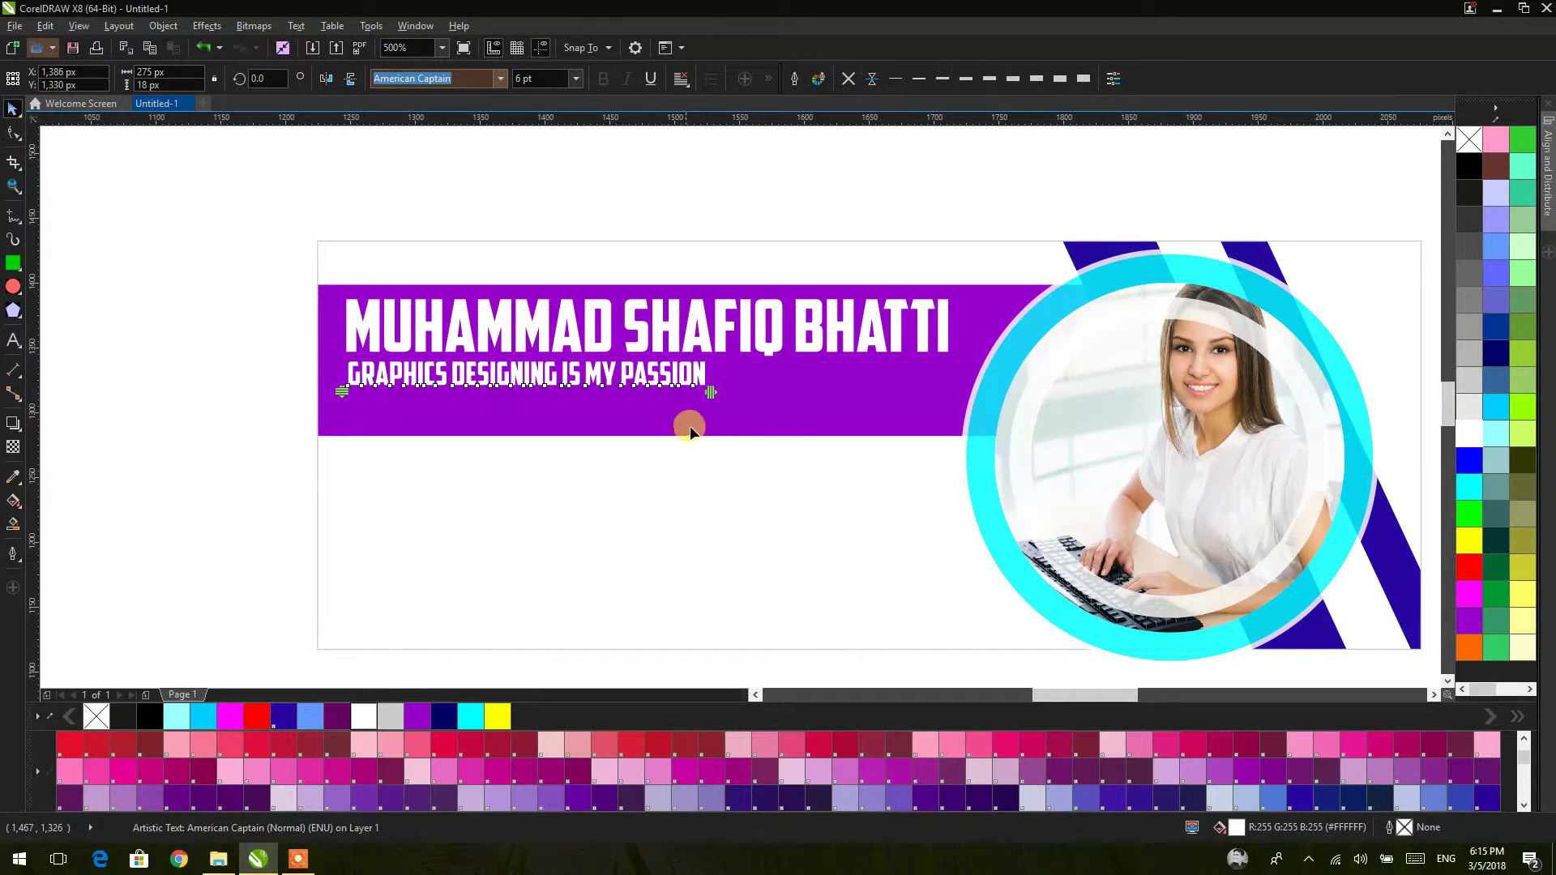
{"action": "left_click_drag", "start_coordinate": [713, 402], "coordinate": [992, 397]}
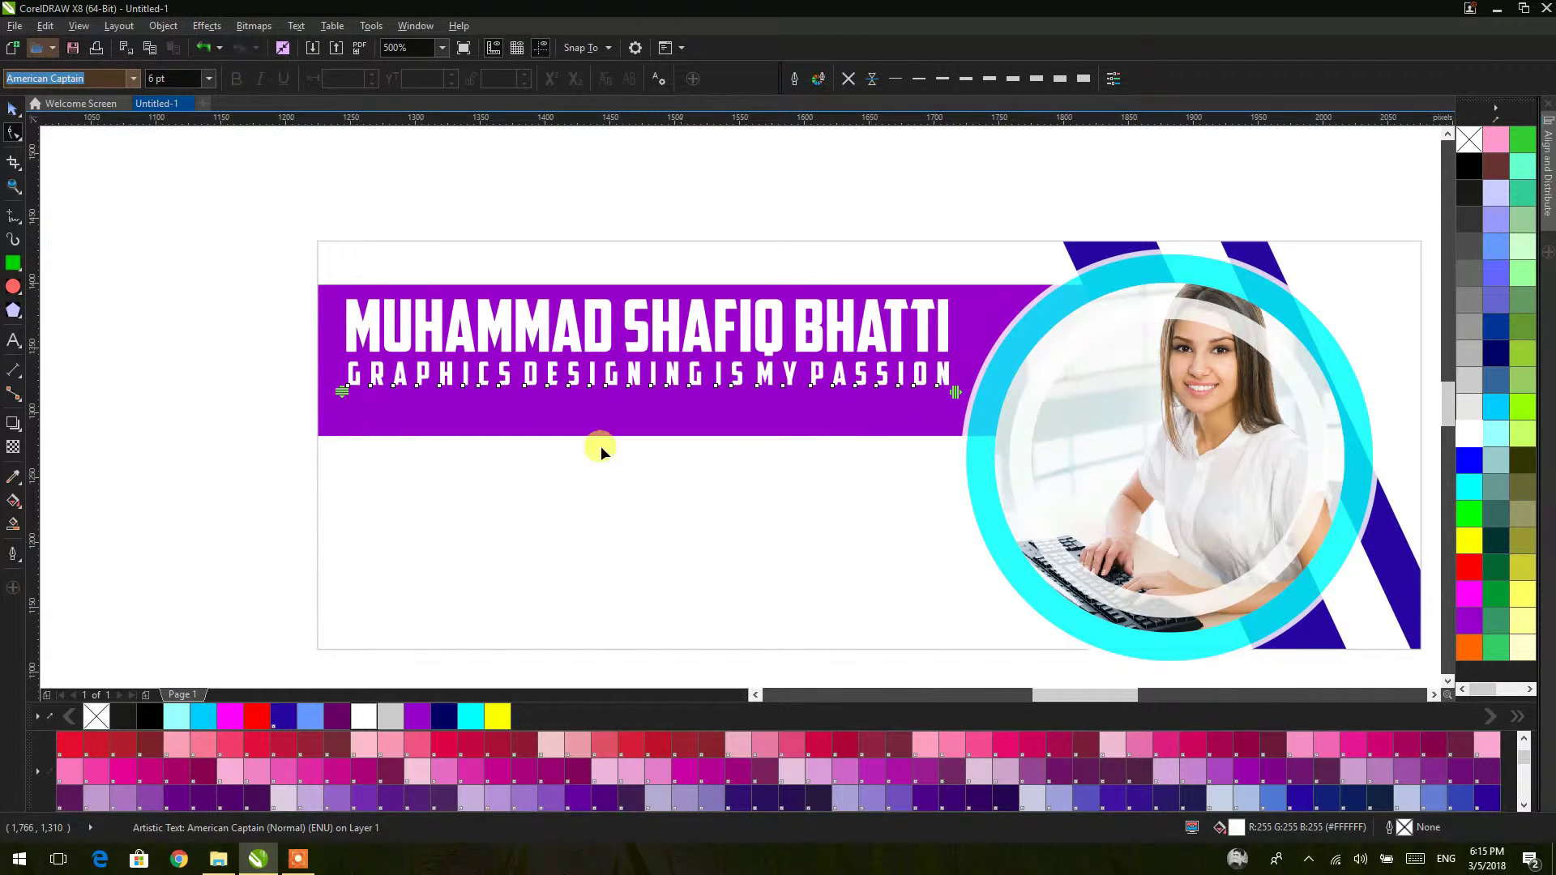
{"action": "key", "text": "ctrl+a"}
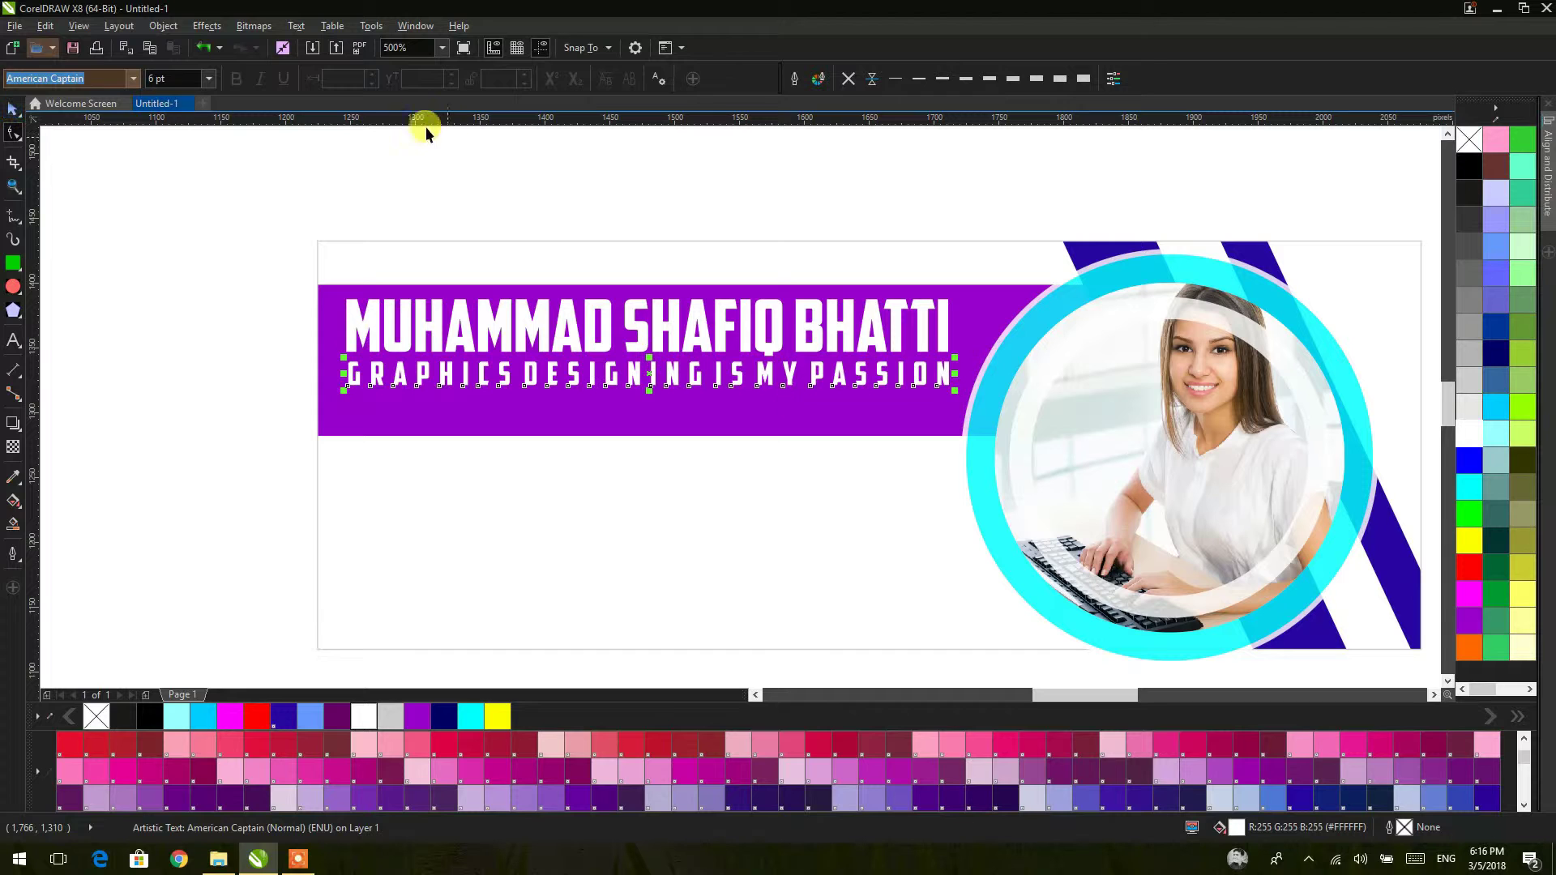
Step: Set the tagline in 20th Century Font and re-widen its letter spacing to match the name
{"action": "left_click", "coordinate": [133, 78]}
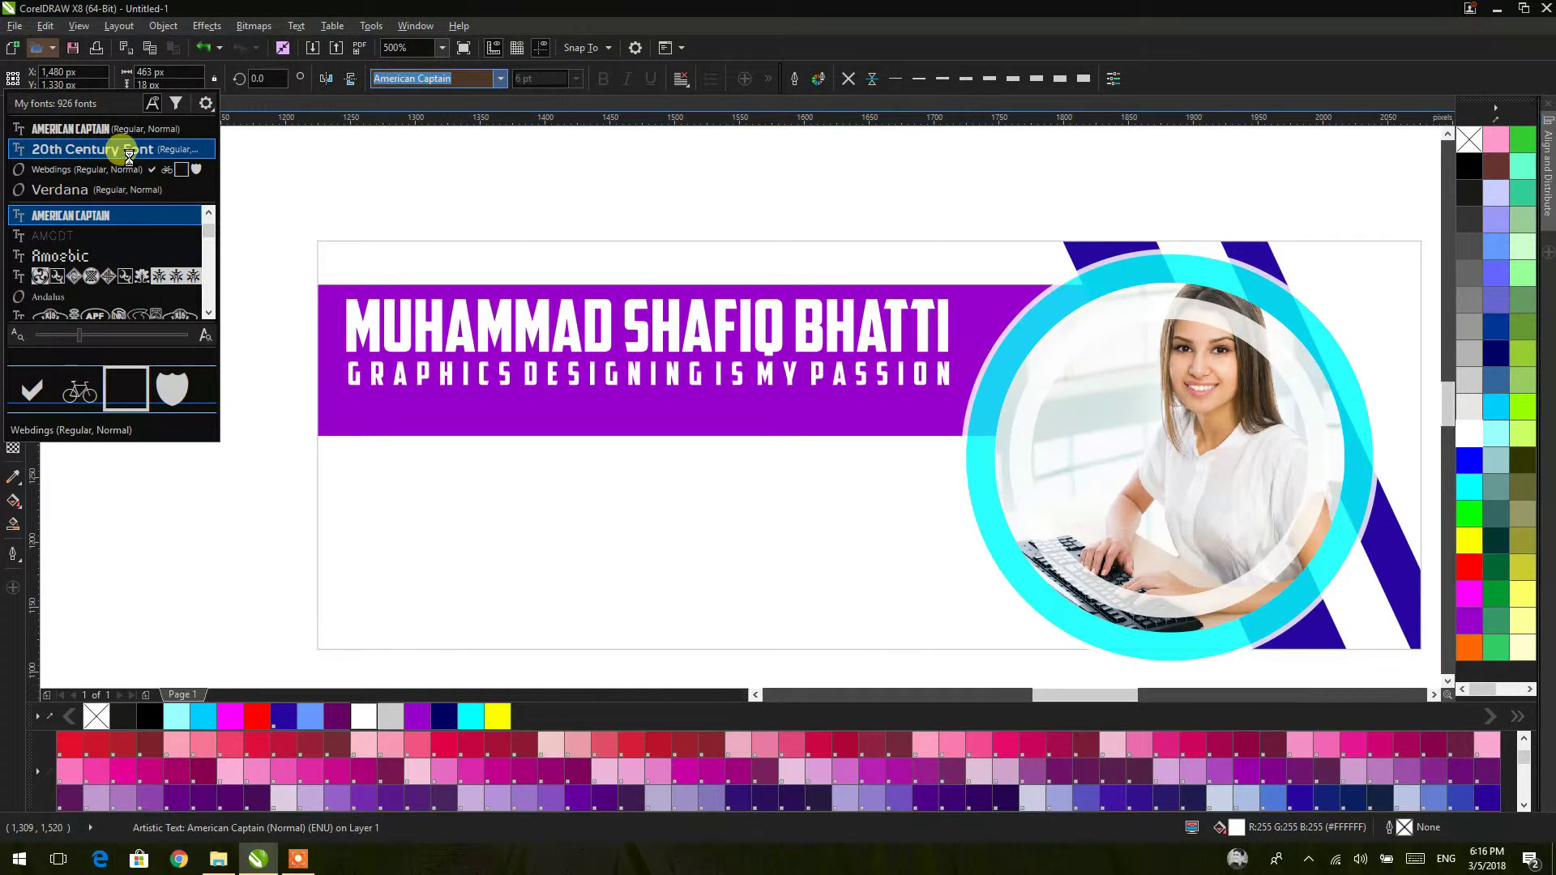
{"action": "key", "text": "Escape"}
{"action": "key", "text": "Up"}
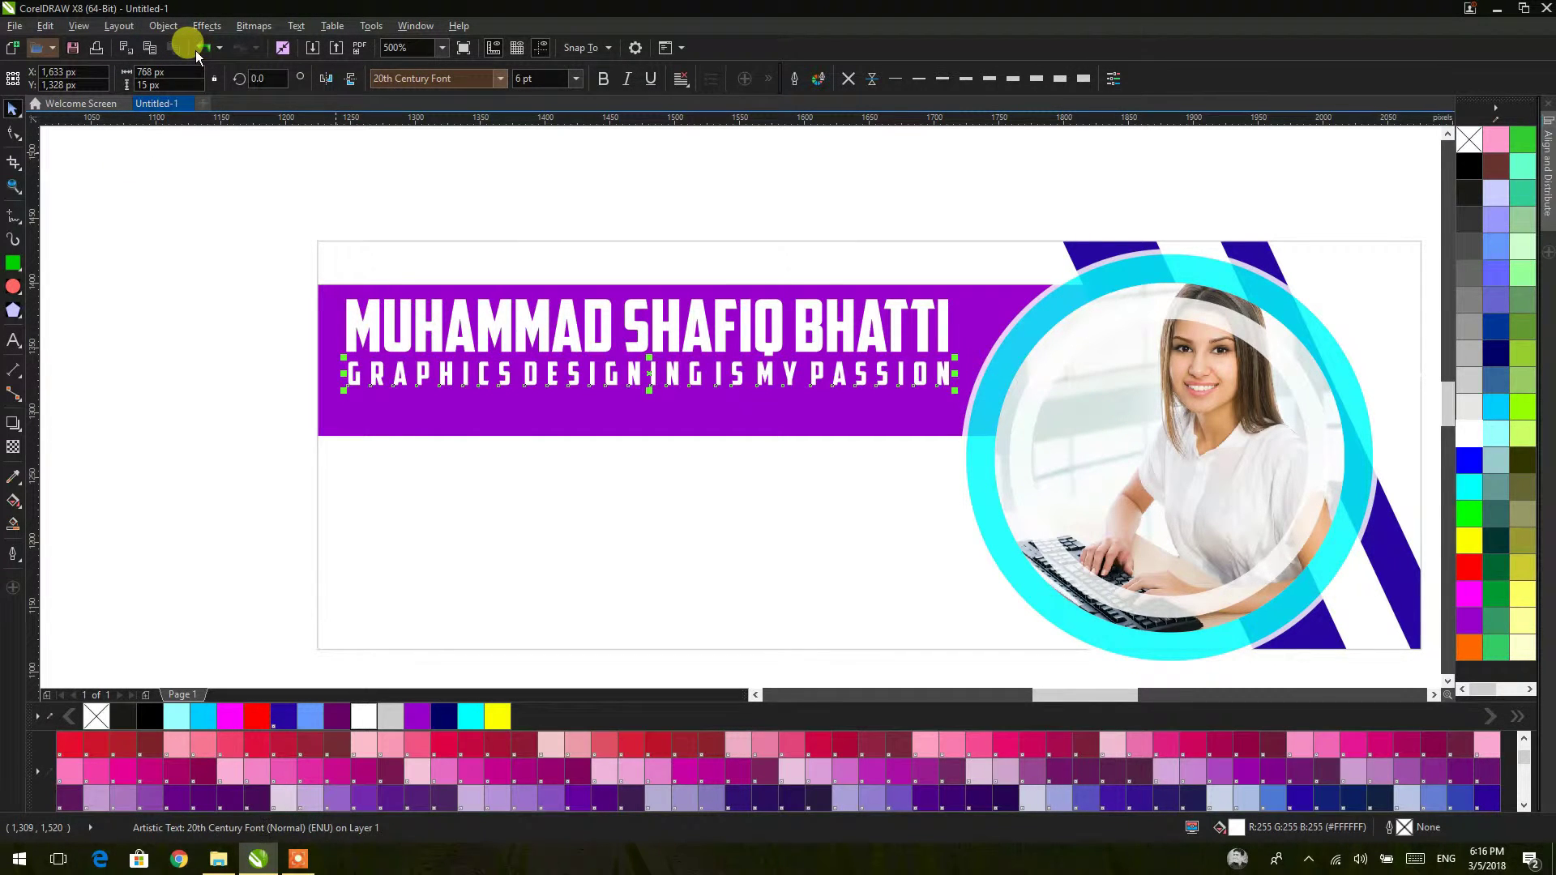
{"action": "left_click", "coordinate": [500, 78]}
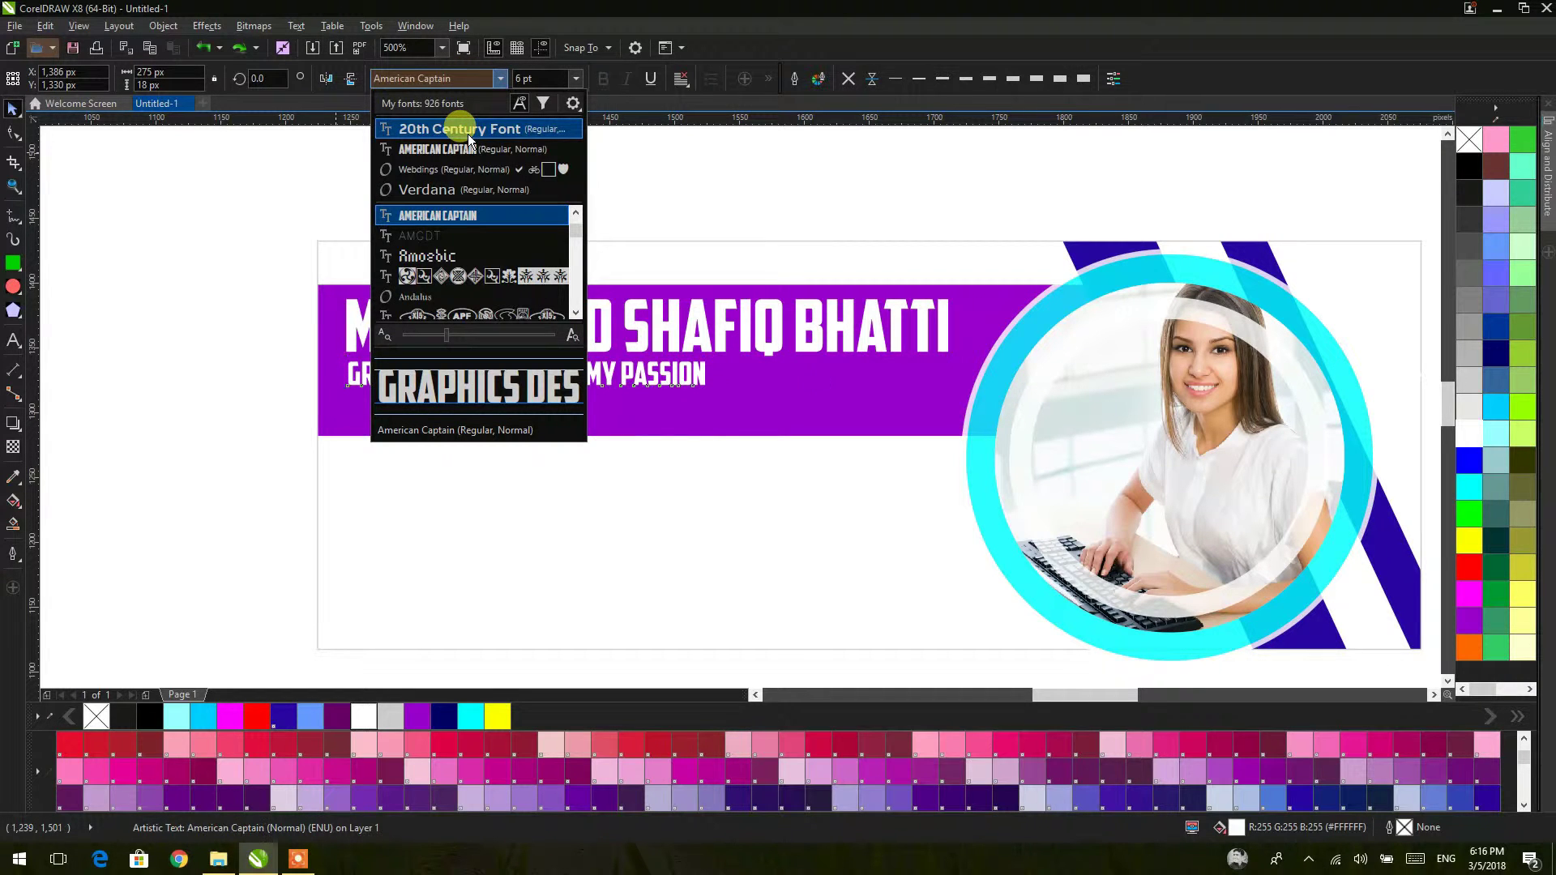
{"action": "key", "text": "Return"}
{"action": "key", "text": "ctrl+shift+z"}
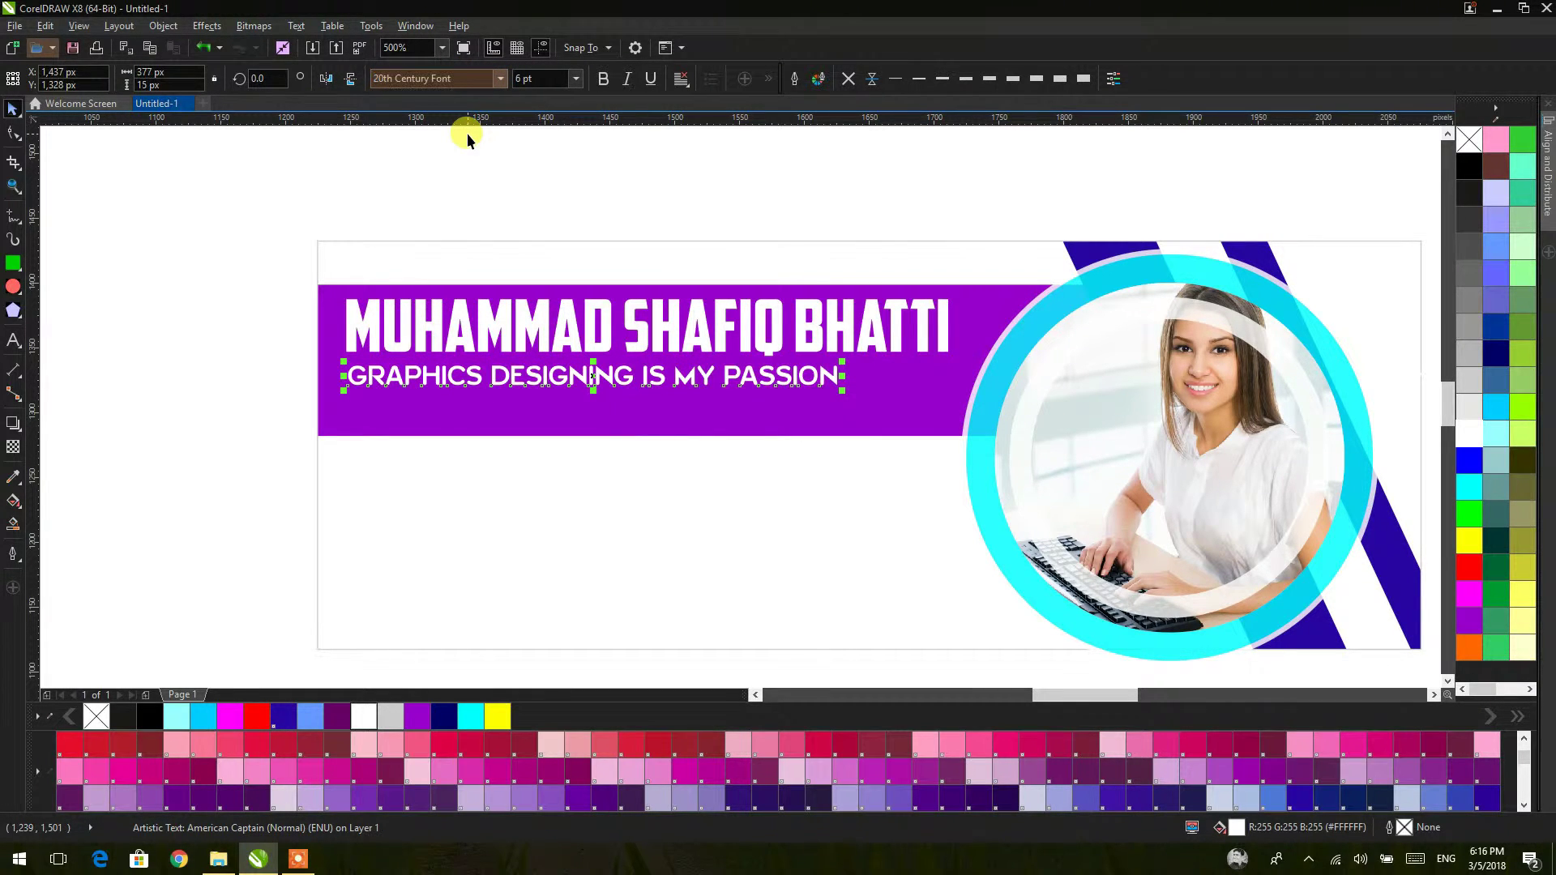
{"action": "left_click", "coordinate": [14, 134]}
{"action": "left_click_drag", "start_coordinate": [844, 383], "coordinate": [983, 355]}
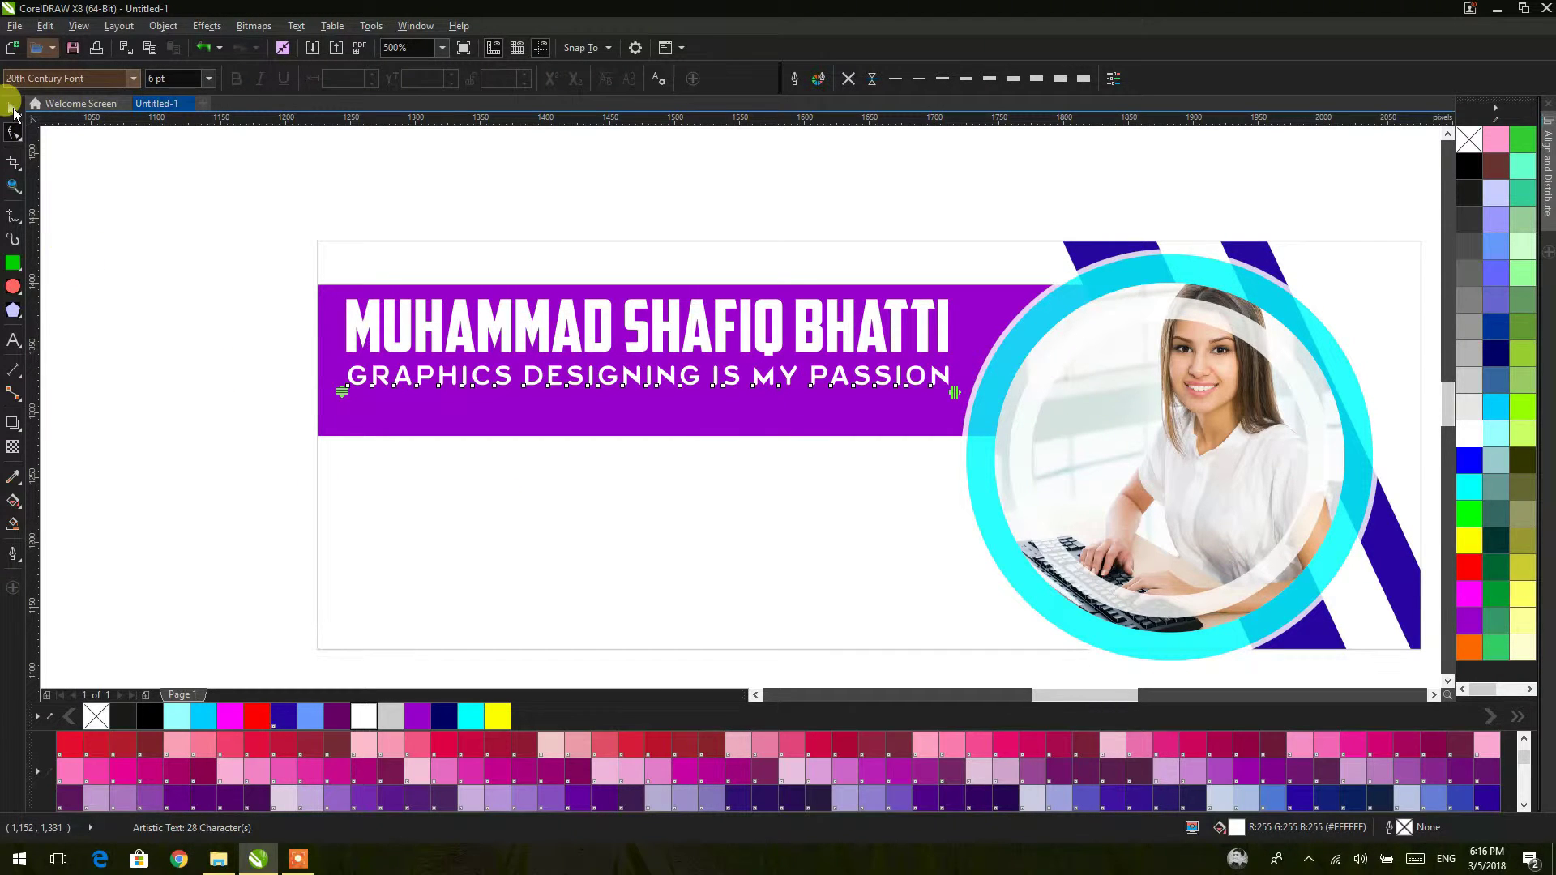
Step: Select the white background frame beneath the banner
{"action": "left_click", "coordinate": [226, 251]}
{"action": "key", "text": "space"}
{"action": "scroll", "coordinate": [692, 441], "scroll_direction": "down", "scroll_amount": 3}
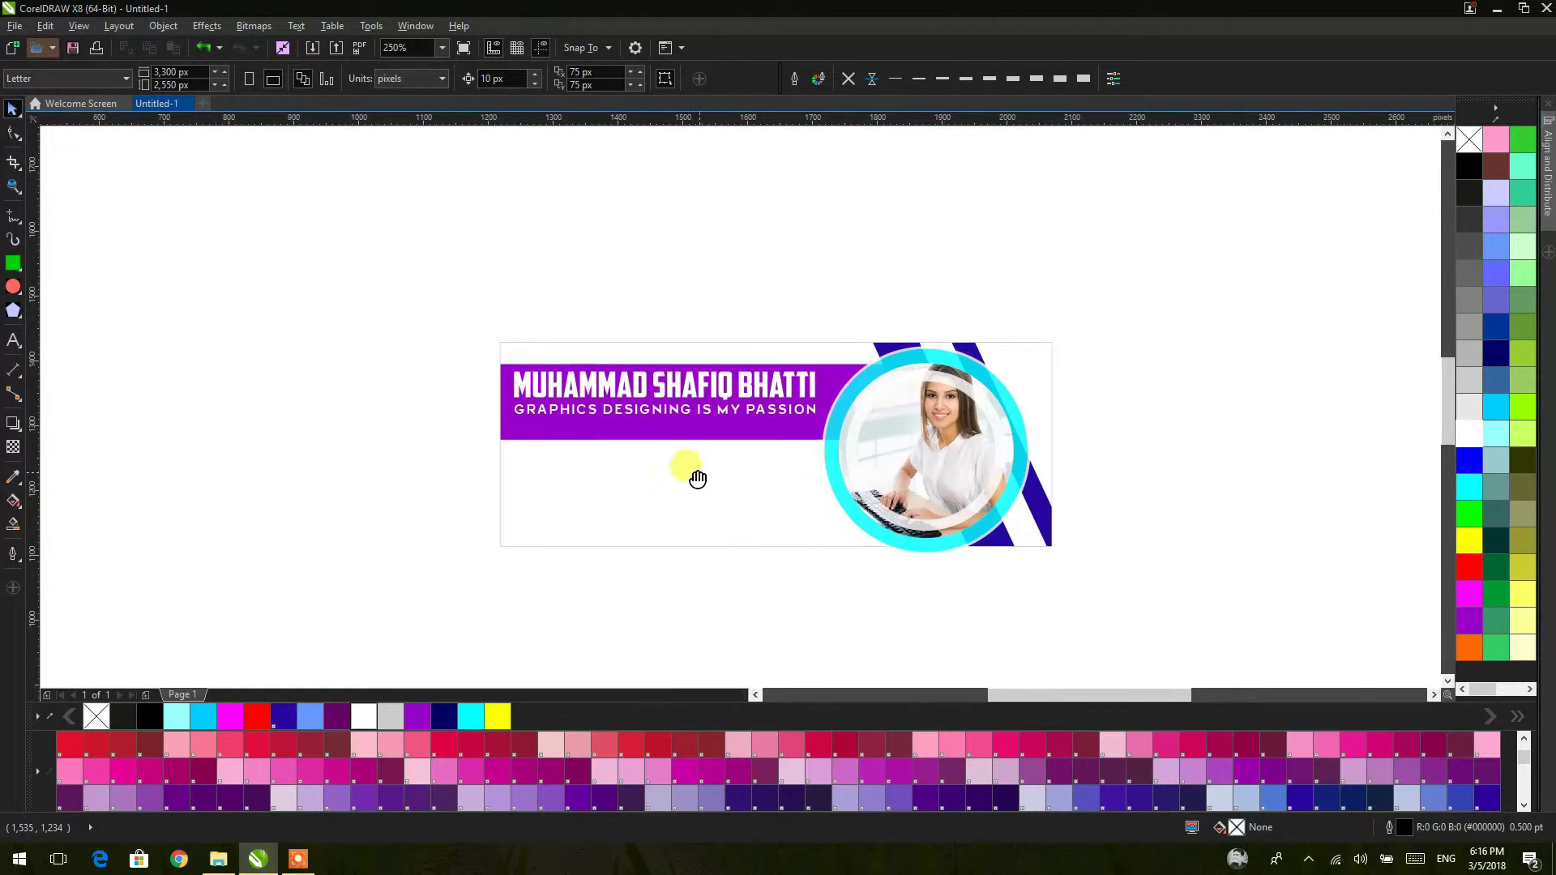
{"action": "scroll", "coordinate": [645, 454], "scroll_direction": "up", "scroll_amount": 3}
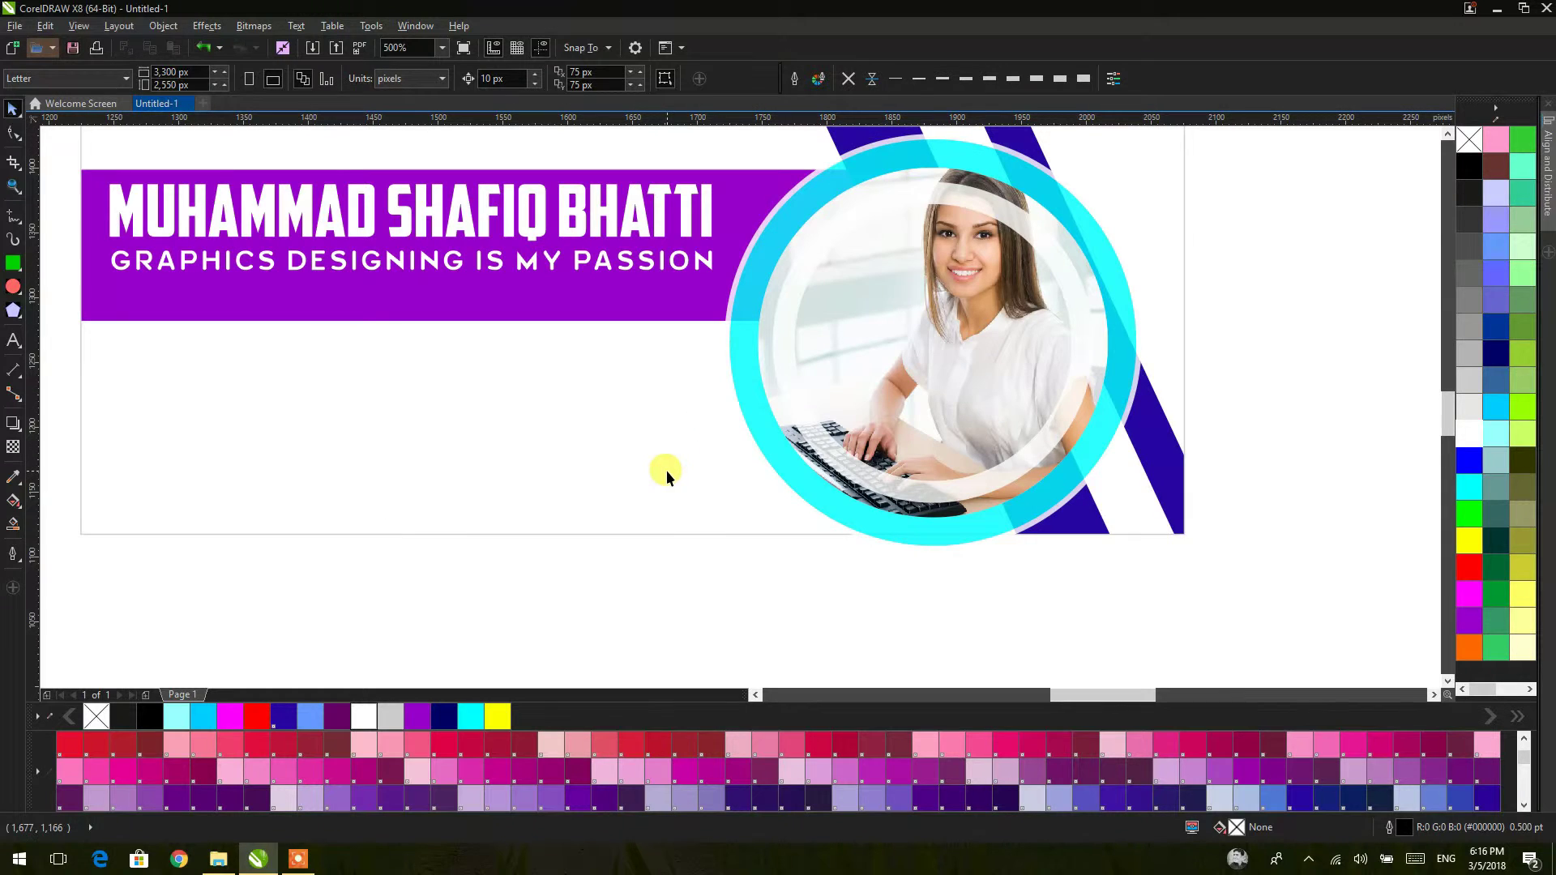
{"action": "left_click", "coordinate": [12, 263]}
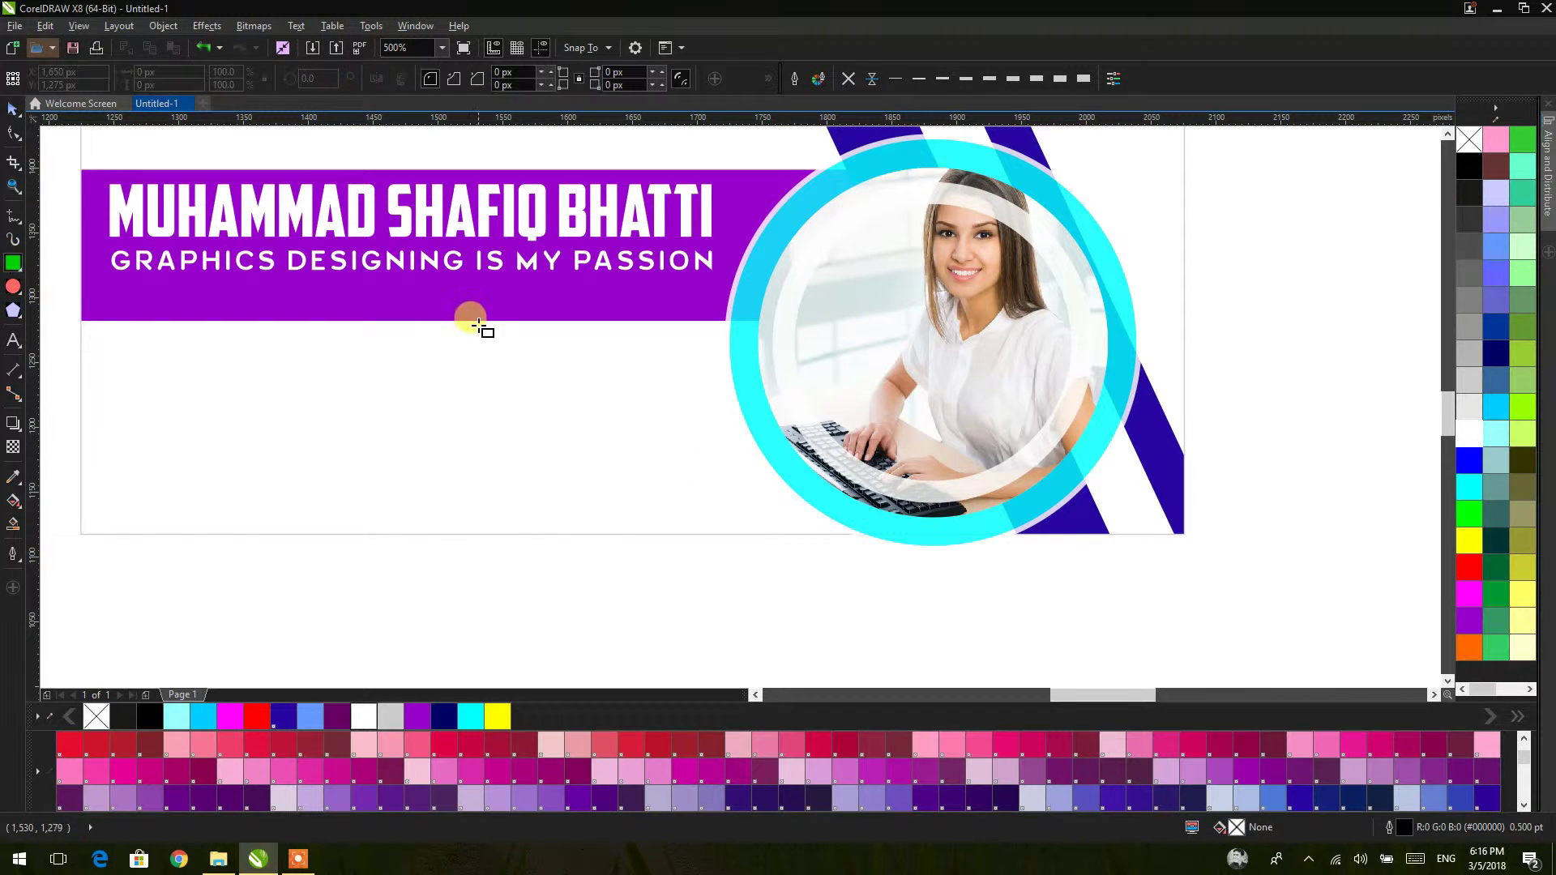
{"action": "left_click", "coordinate": [494, 354]}
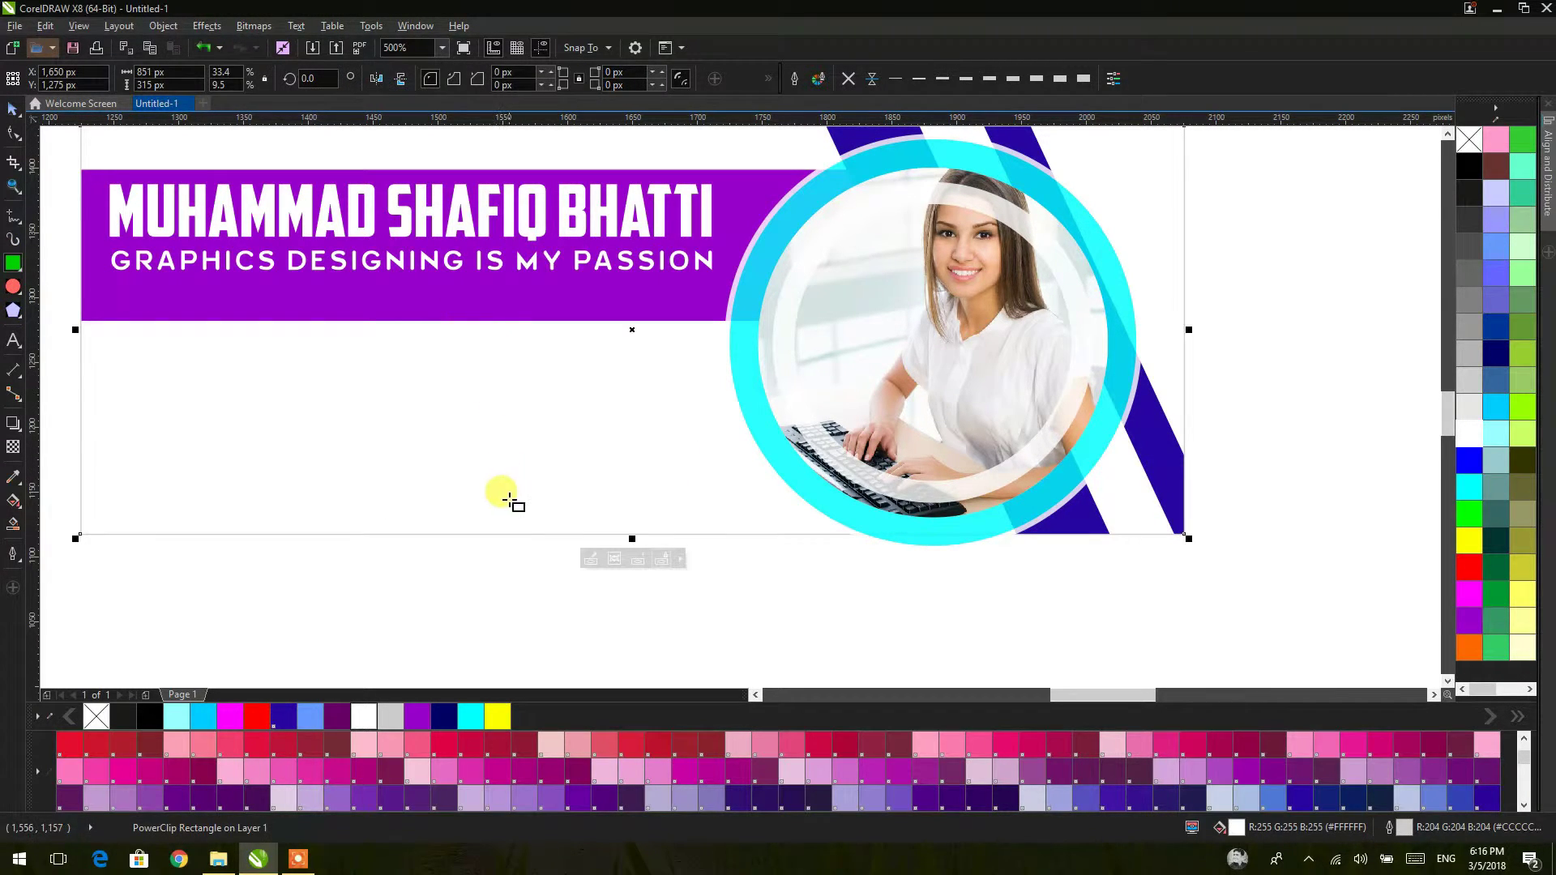
{"action": "left_click", "coordinate": [512, 358]}
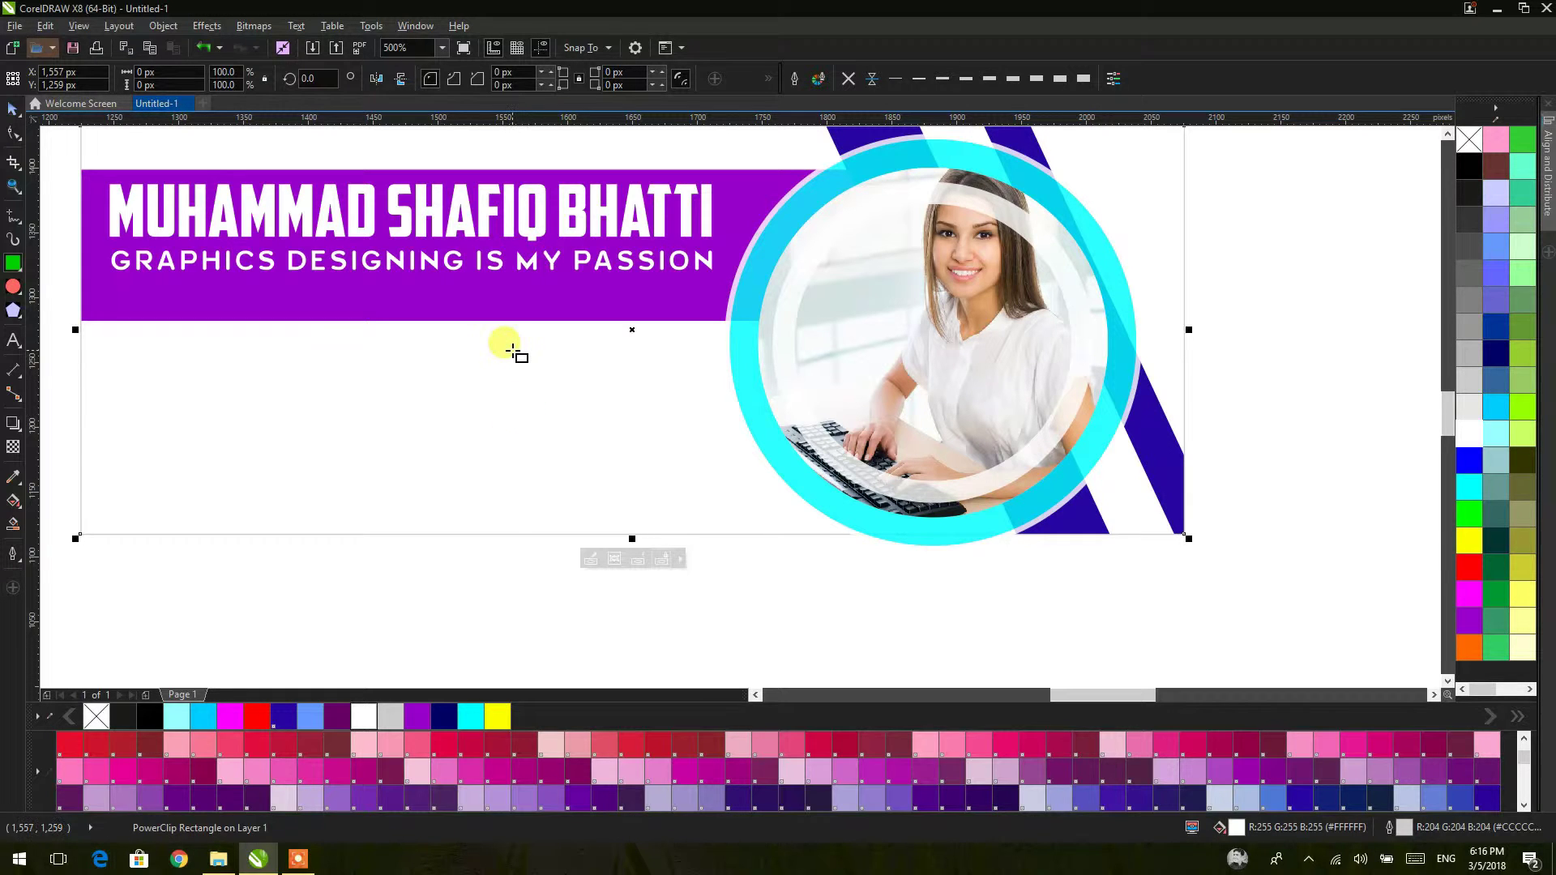
{"action": "left_click", "coordinate": [13, 108]}
Step: Type a sample contact e-mail address as text below the banner
{"action": "left_click", "coordinate": [18, 343]}
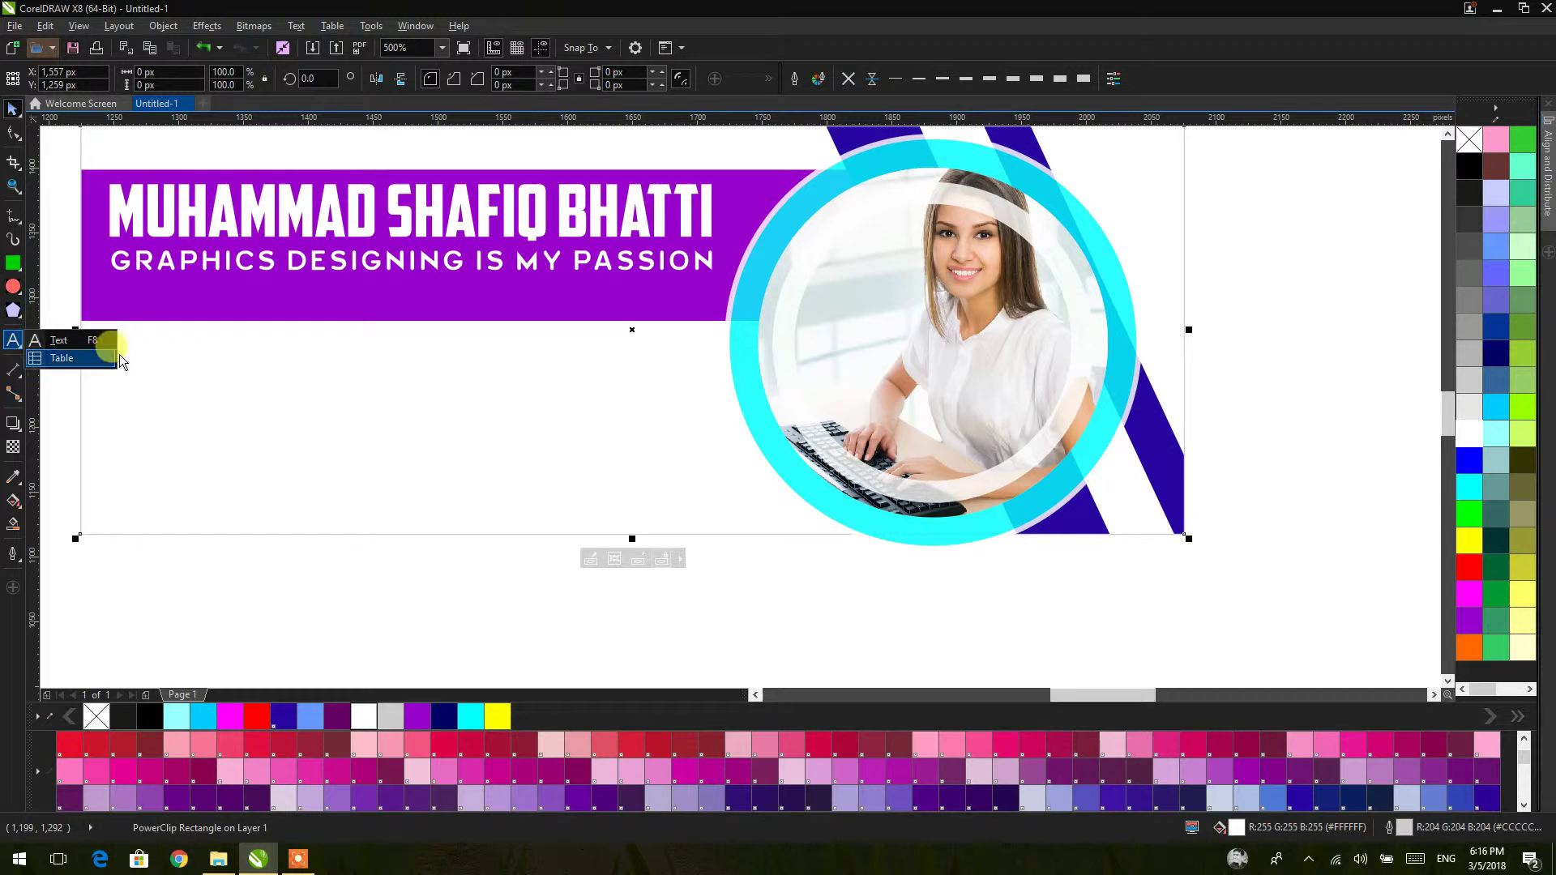
{"action": "left_click", "coordinate": [58, 347]}
{"action": "left_click", "coordinate": [392, 589]}
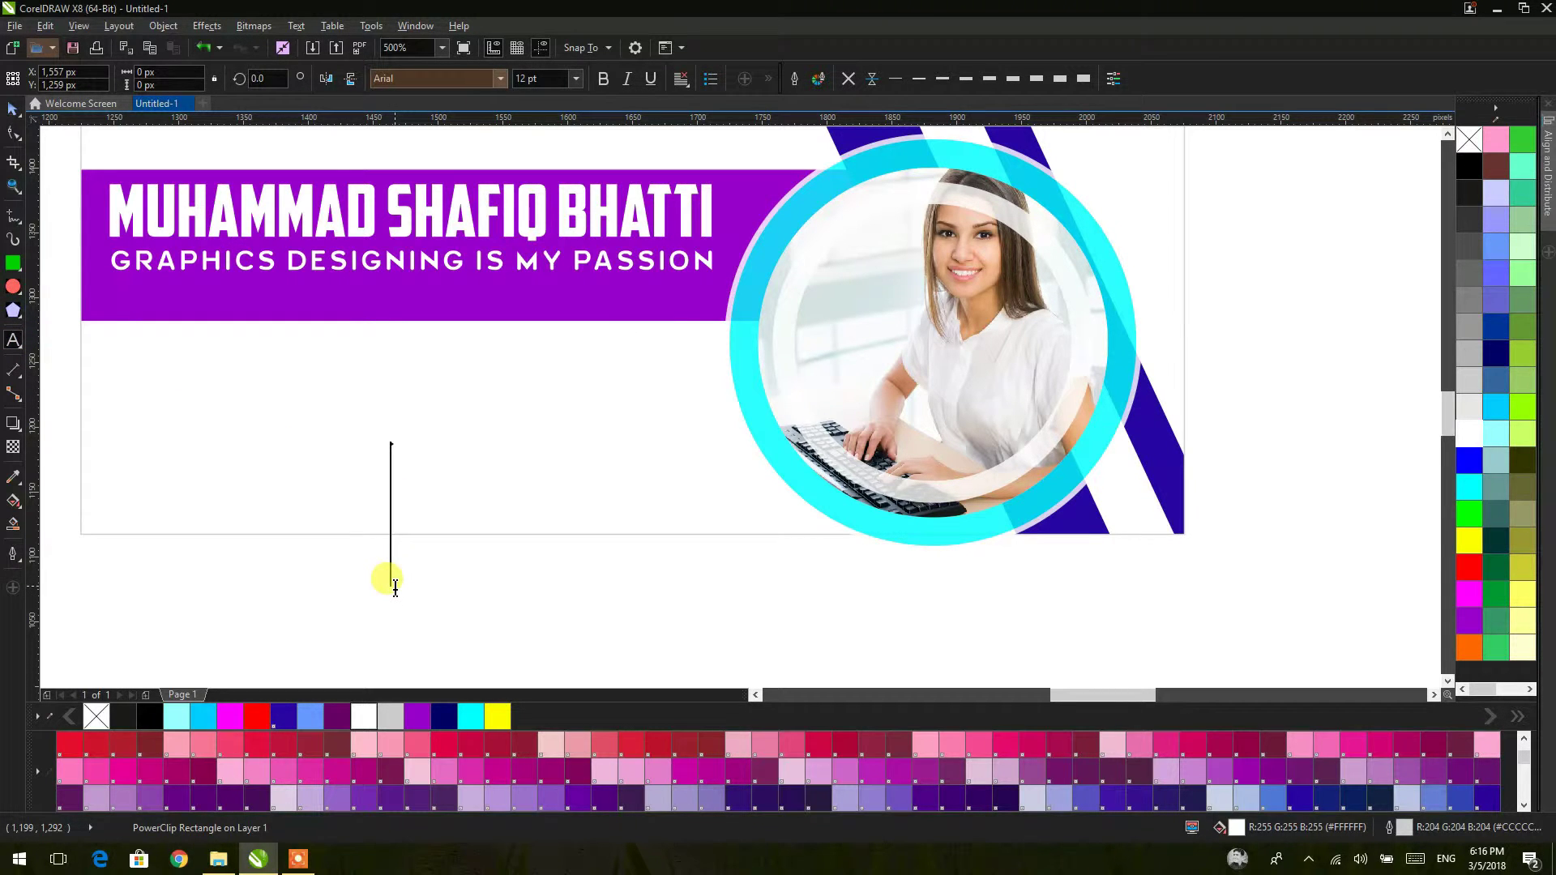
{"action": "type", "text": "MY"}
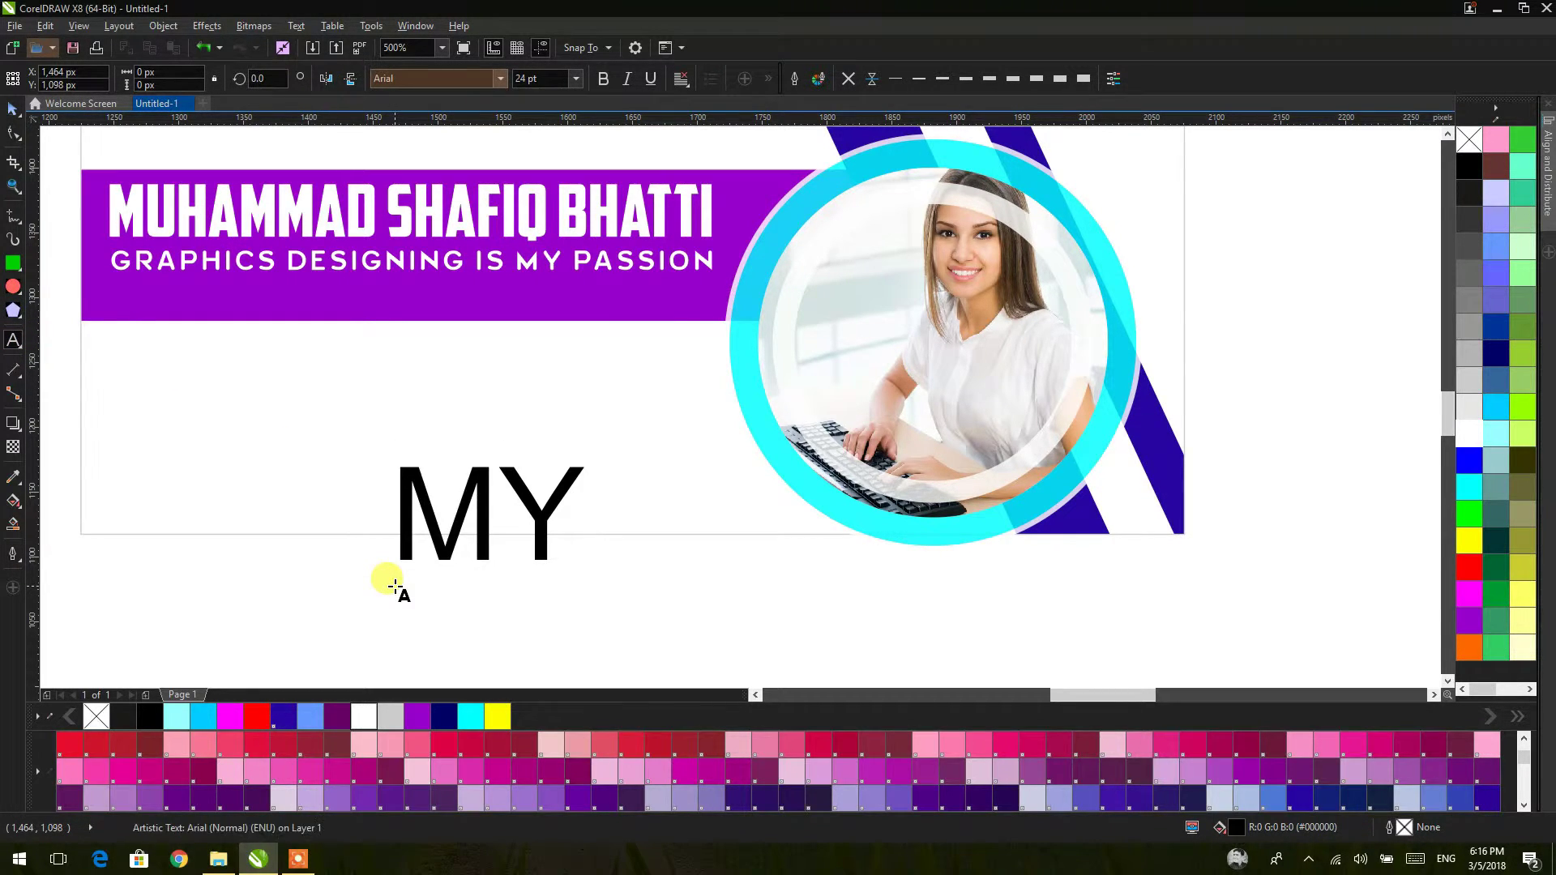
{"action": "key", "text": "BackSpace"}
{"action": "key", "text": "BackSpace"}
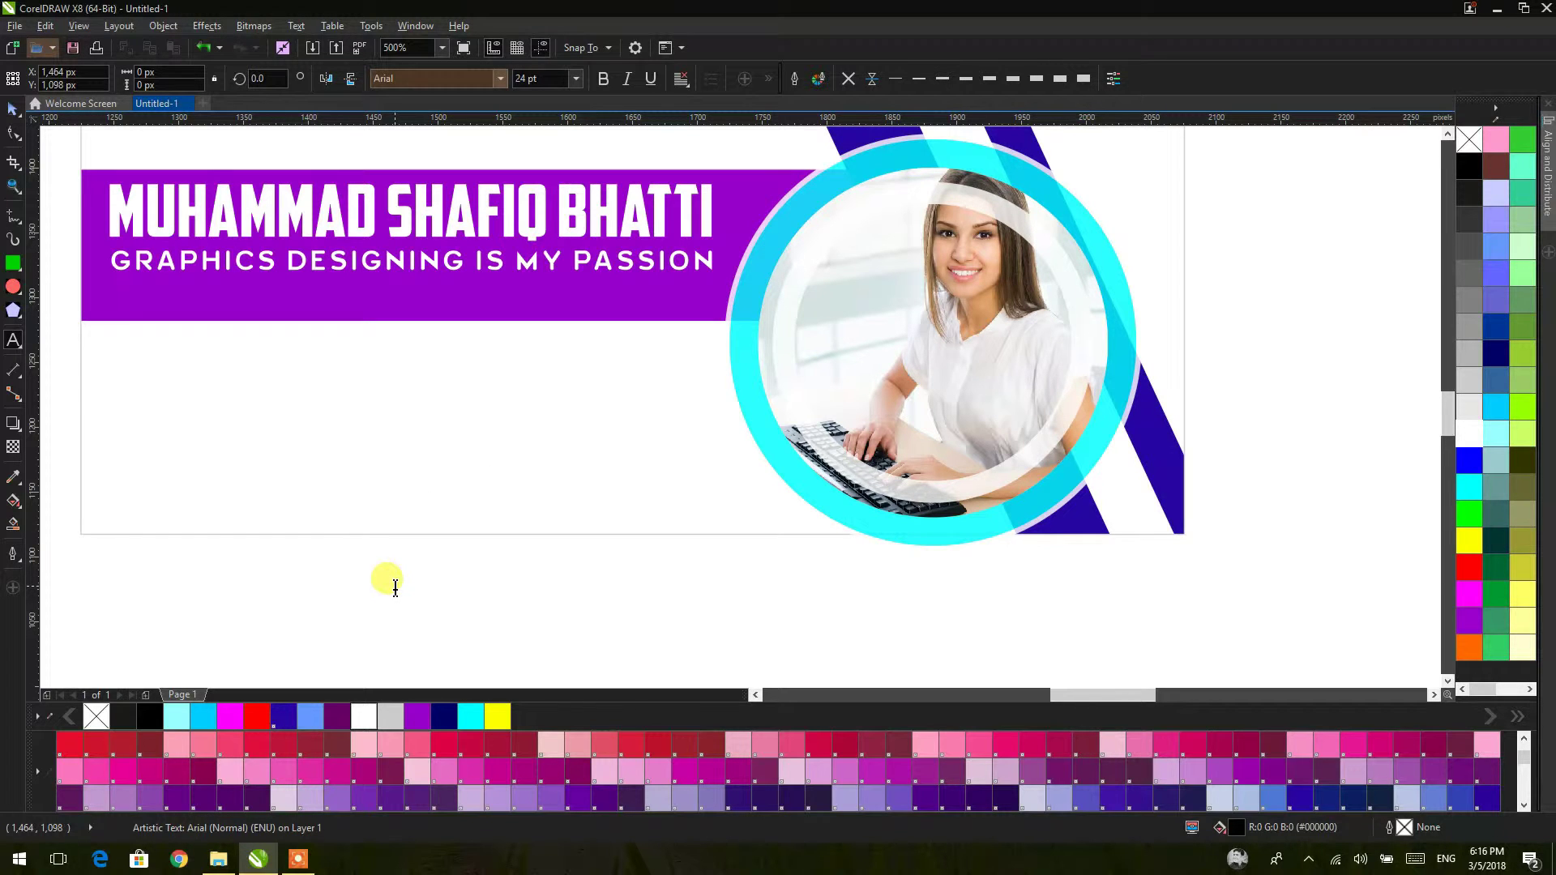
{"action": "type", "text": "mye"}
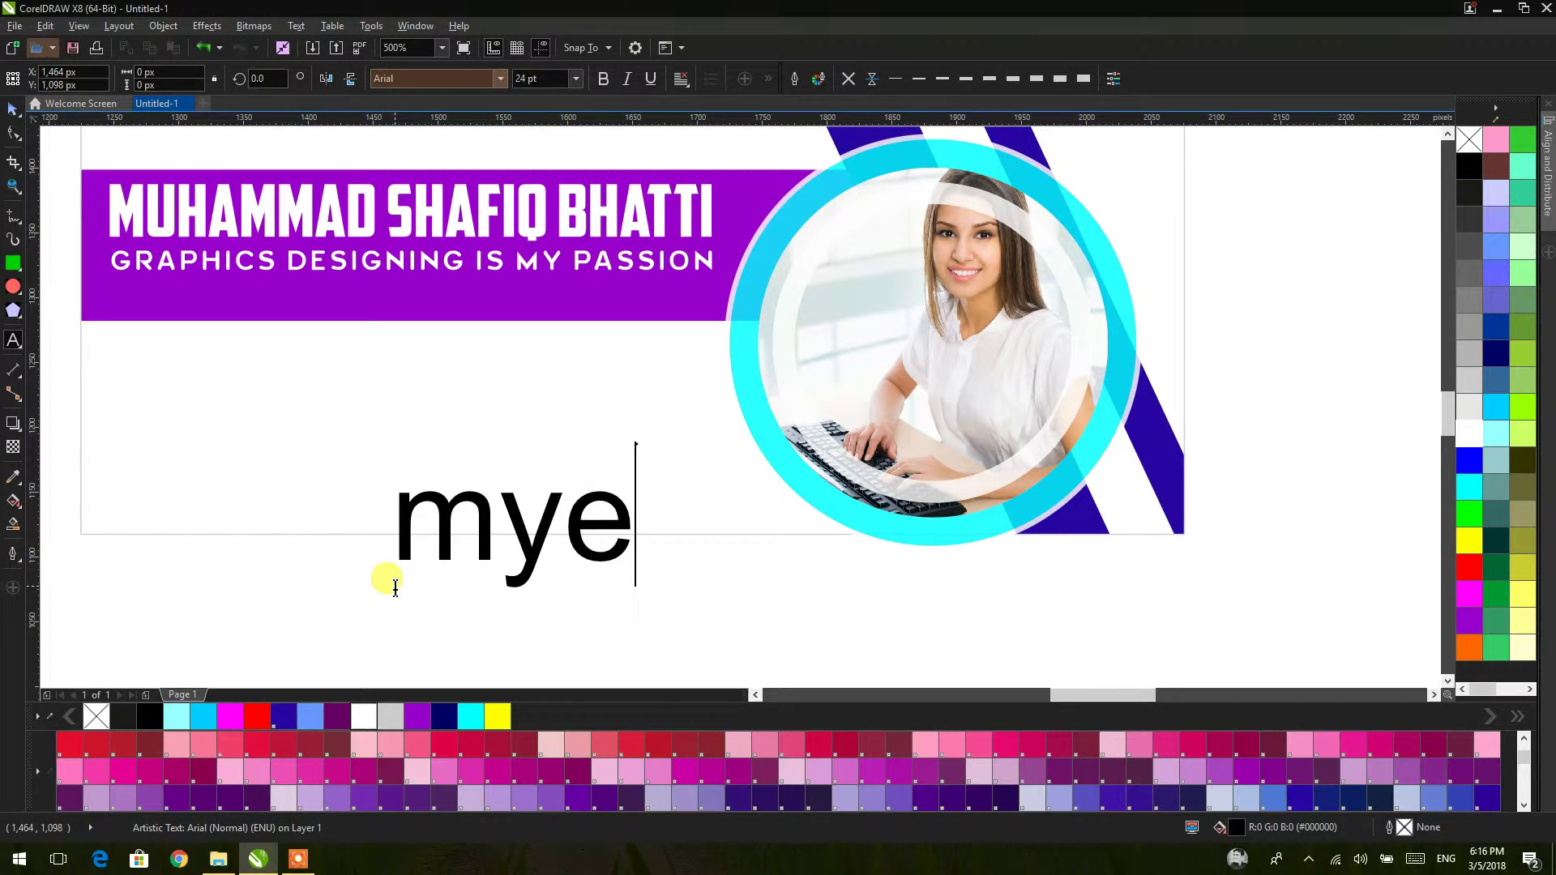
{"action": "type", "text": "mail"}
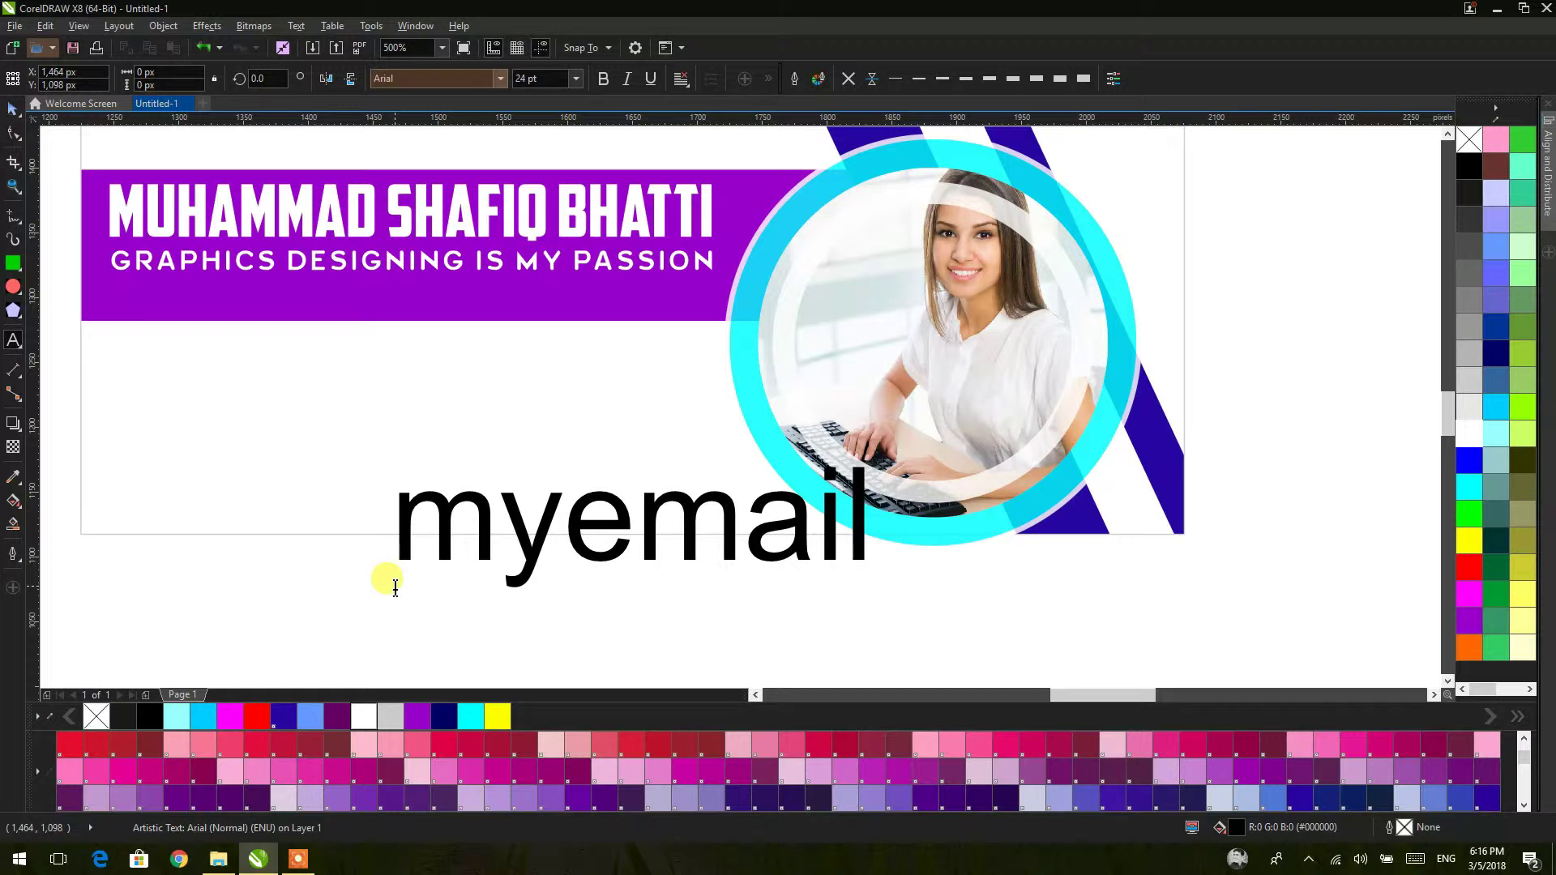
{"action": "type", "text": "@co"}
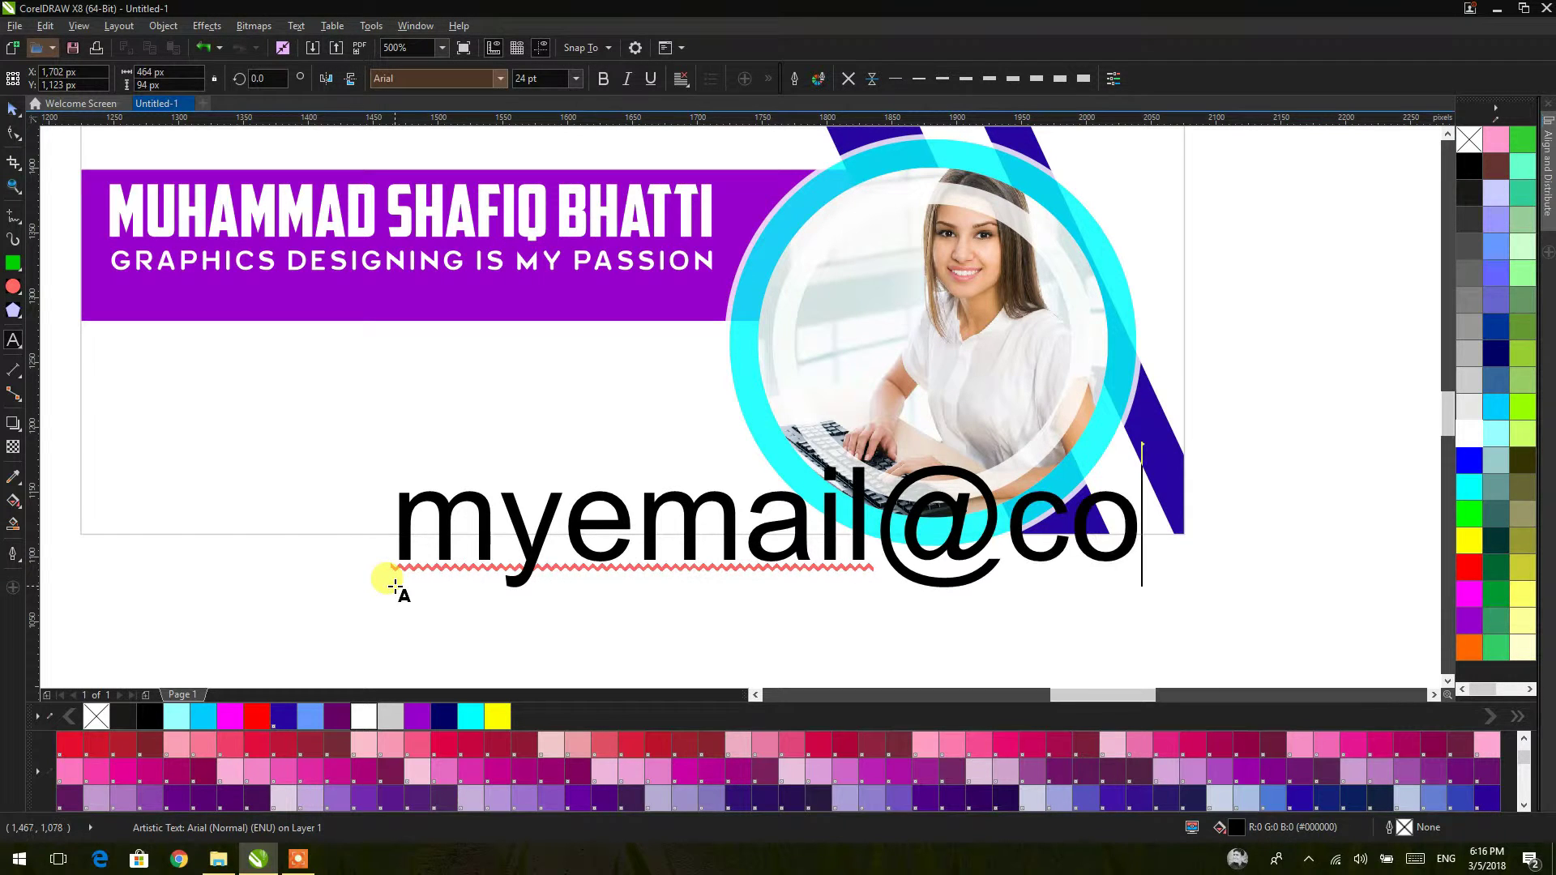
{"action": "type", "text": "mpney"}
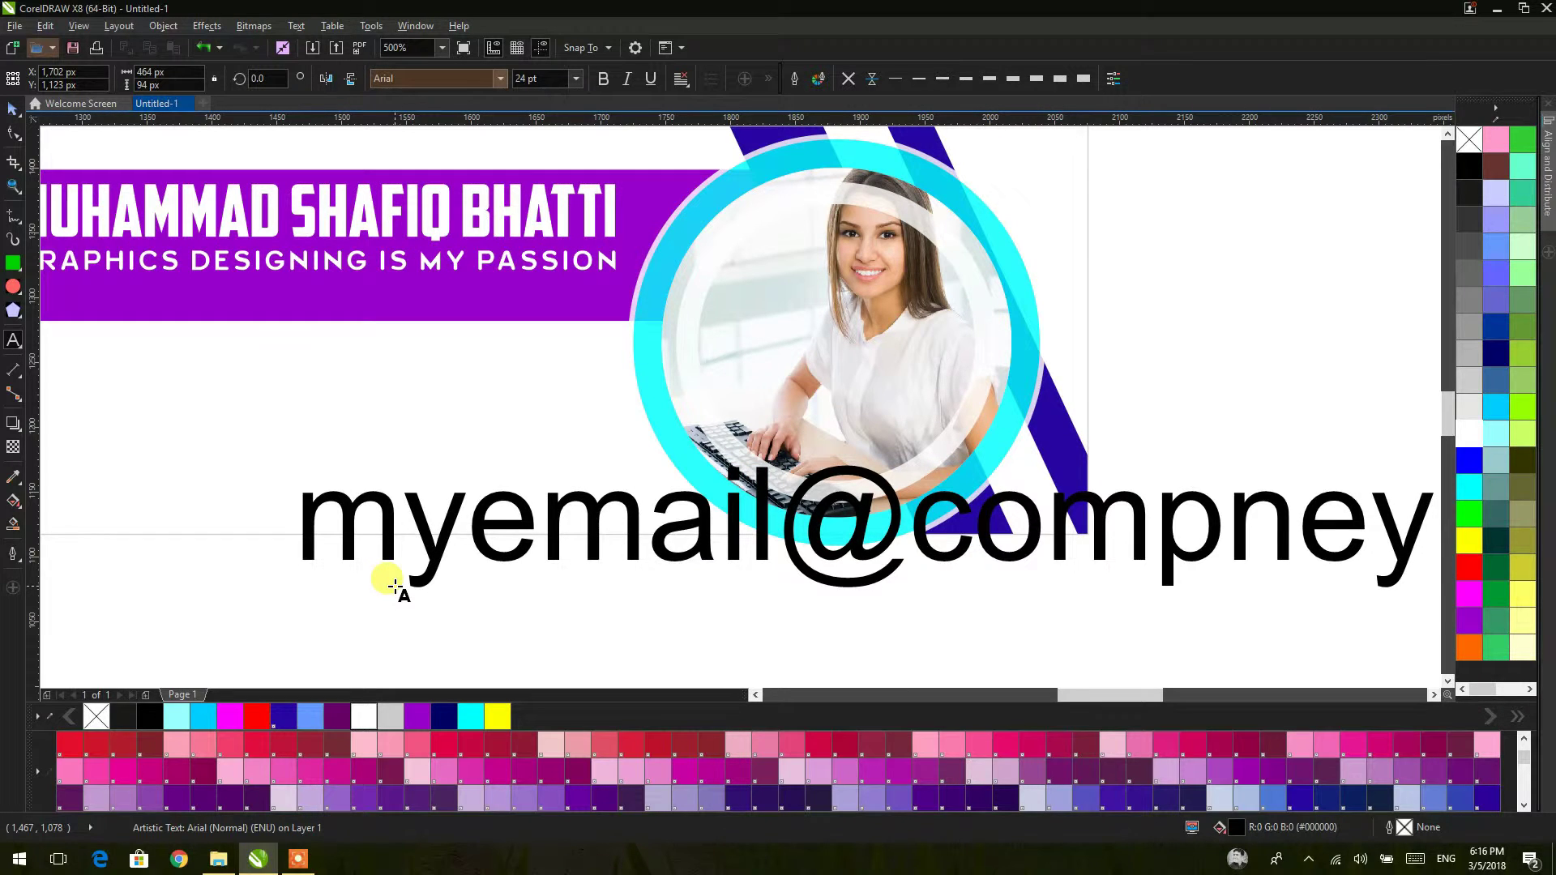
{"action": "type", "text": "."}
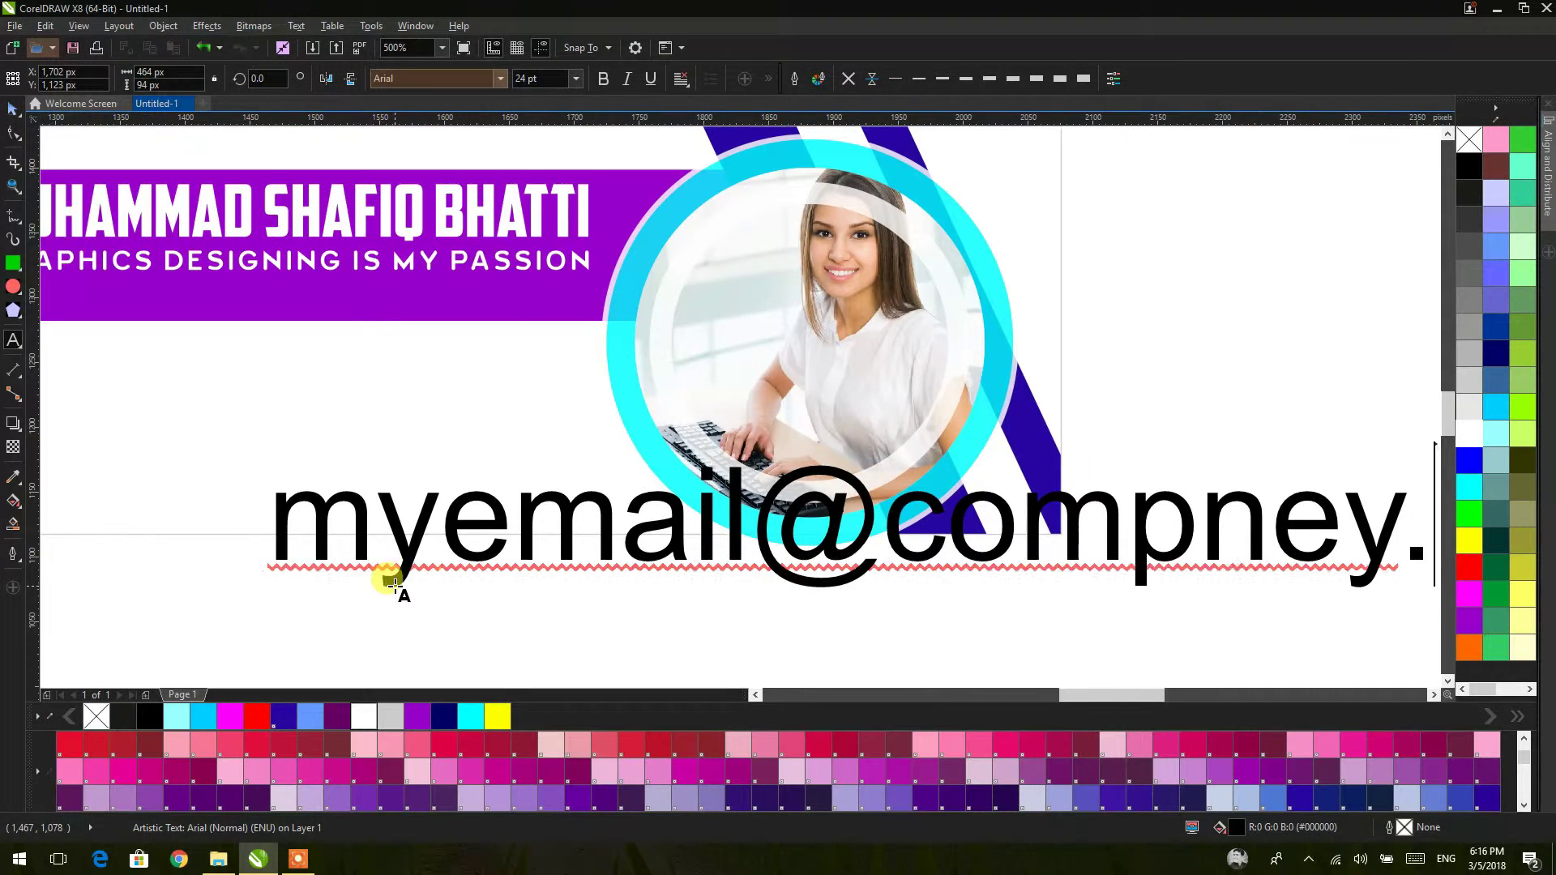
{"action": "type", "text": "com"}
{"action": "key", "text": "ctrl+space"}
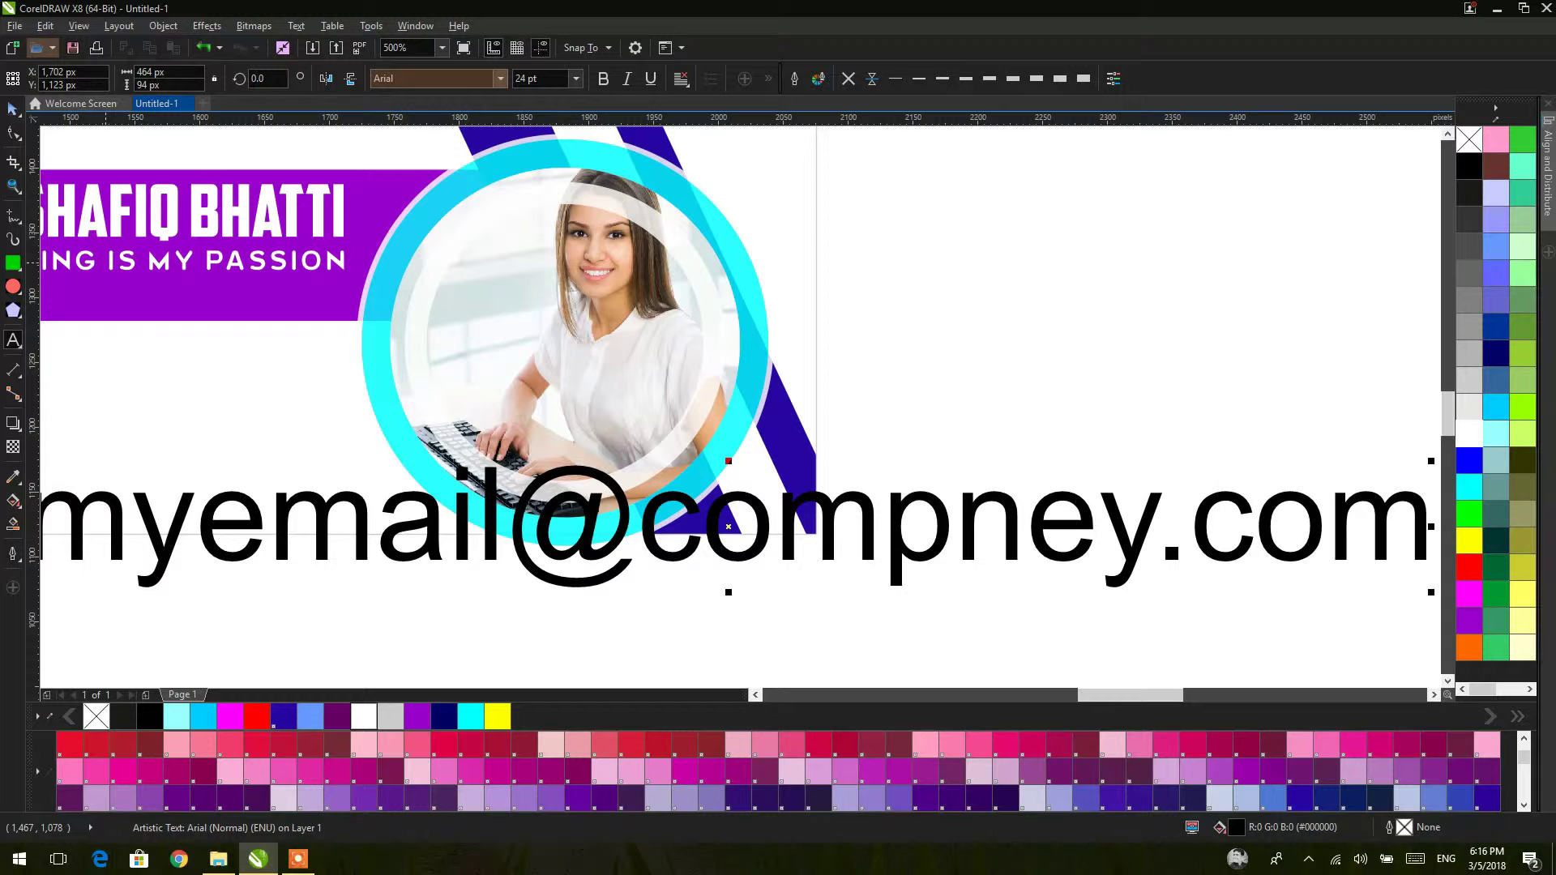
Step: Set the e-mail text to 4 pt and move it up toward the banner
{"action": "scroll", "coordinate": [785, 488], "scroll_direction": "down", "scroll_amount": 2}
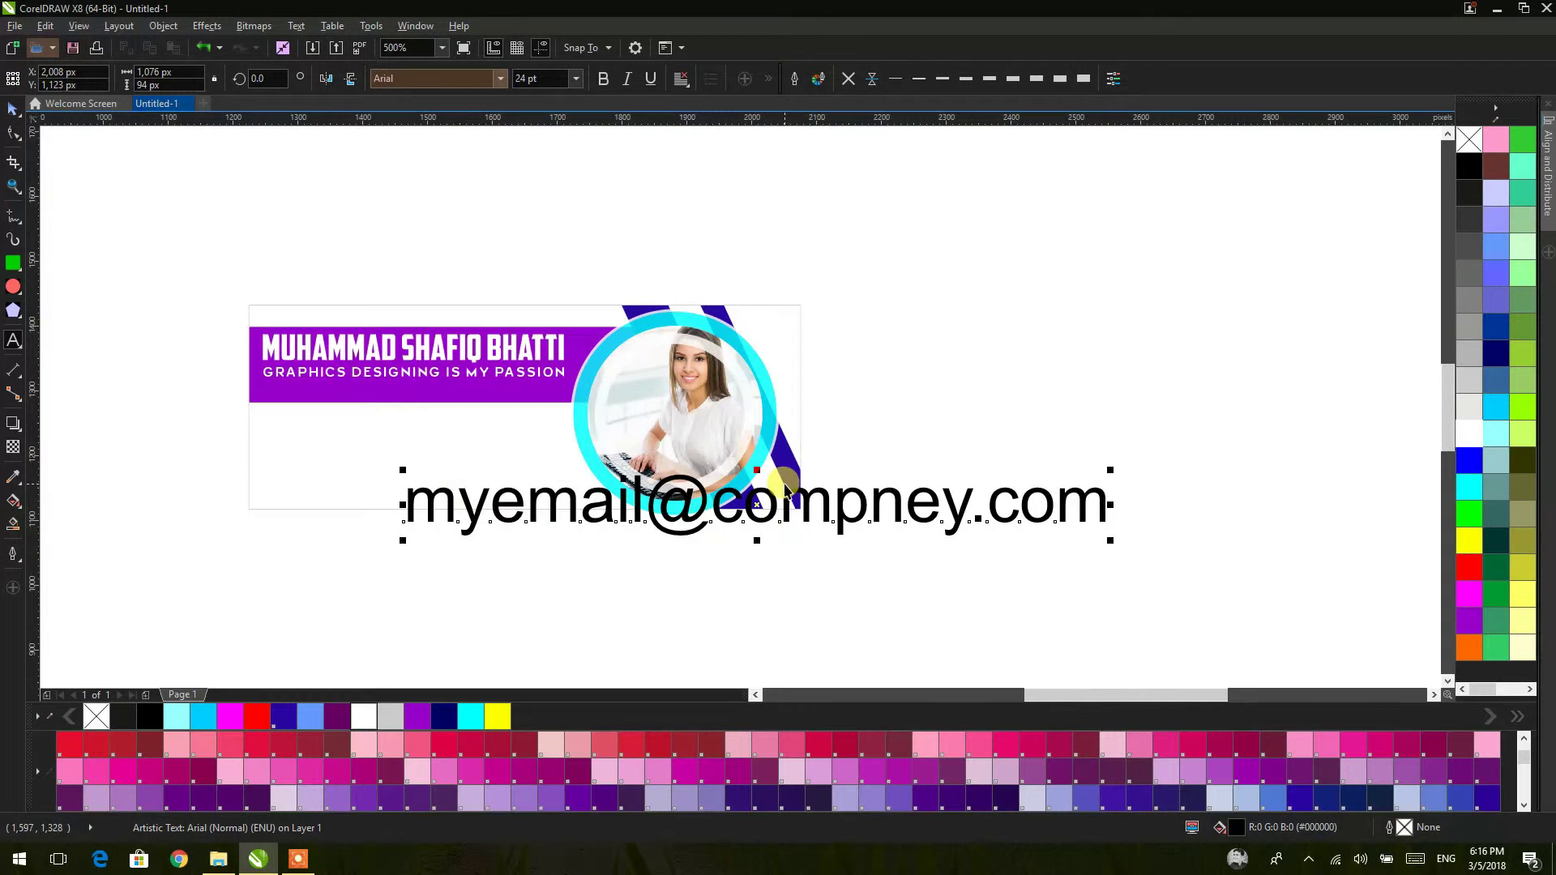
{"action": "double_click", "coordinate": [861, 497]}
{"action": "key", "text": "ctrl+a"}
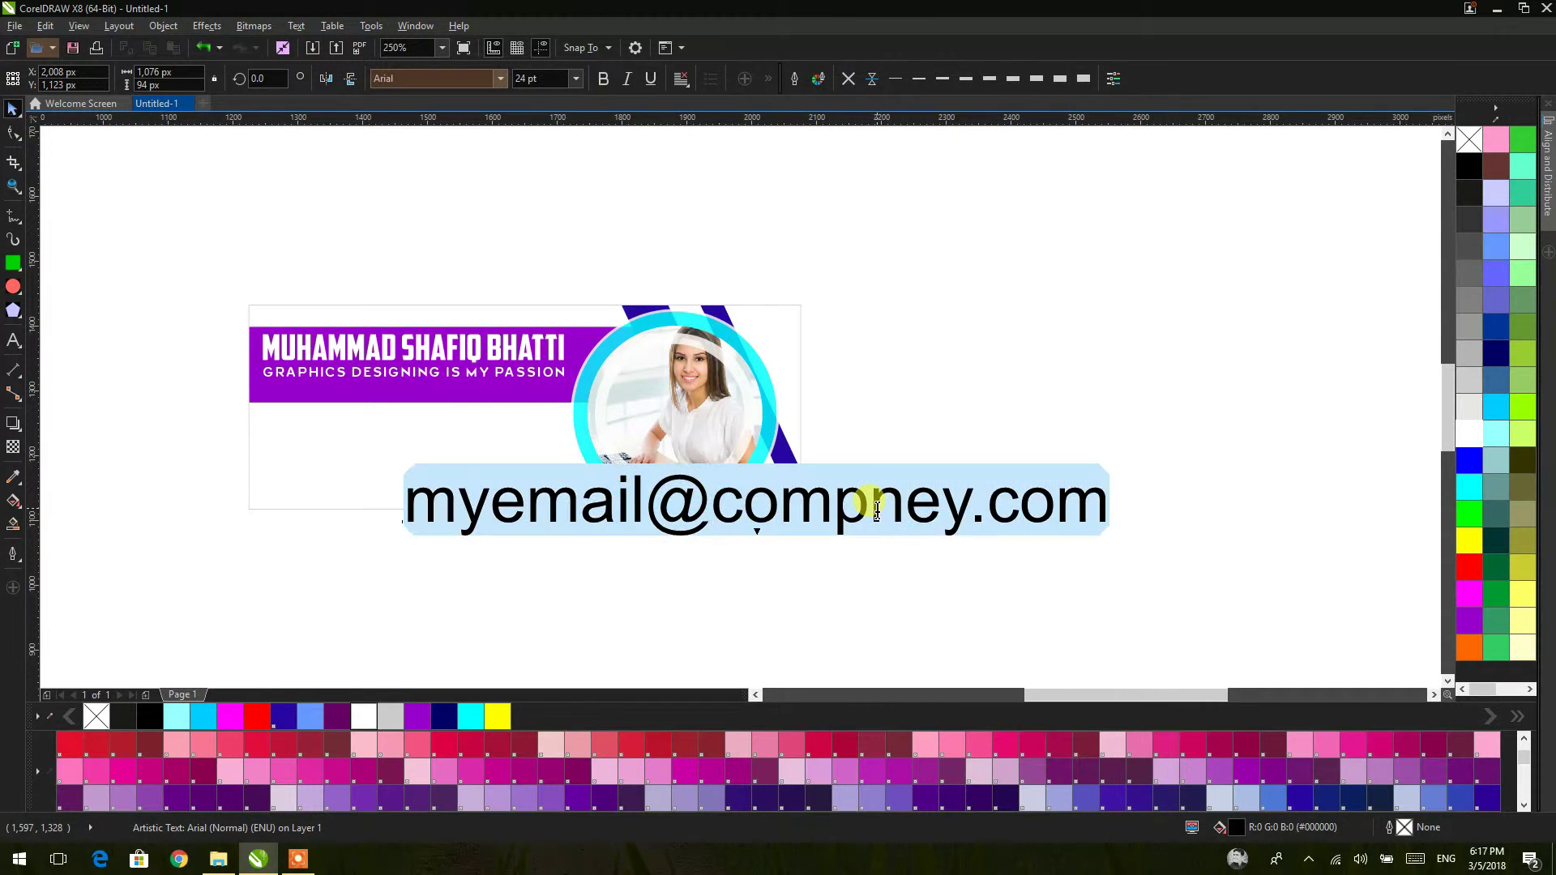
{"action": "left_click", "coordinate": [877, 507]}
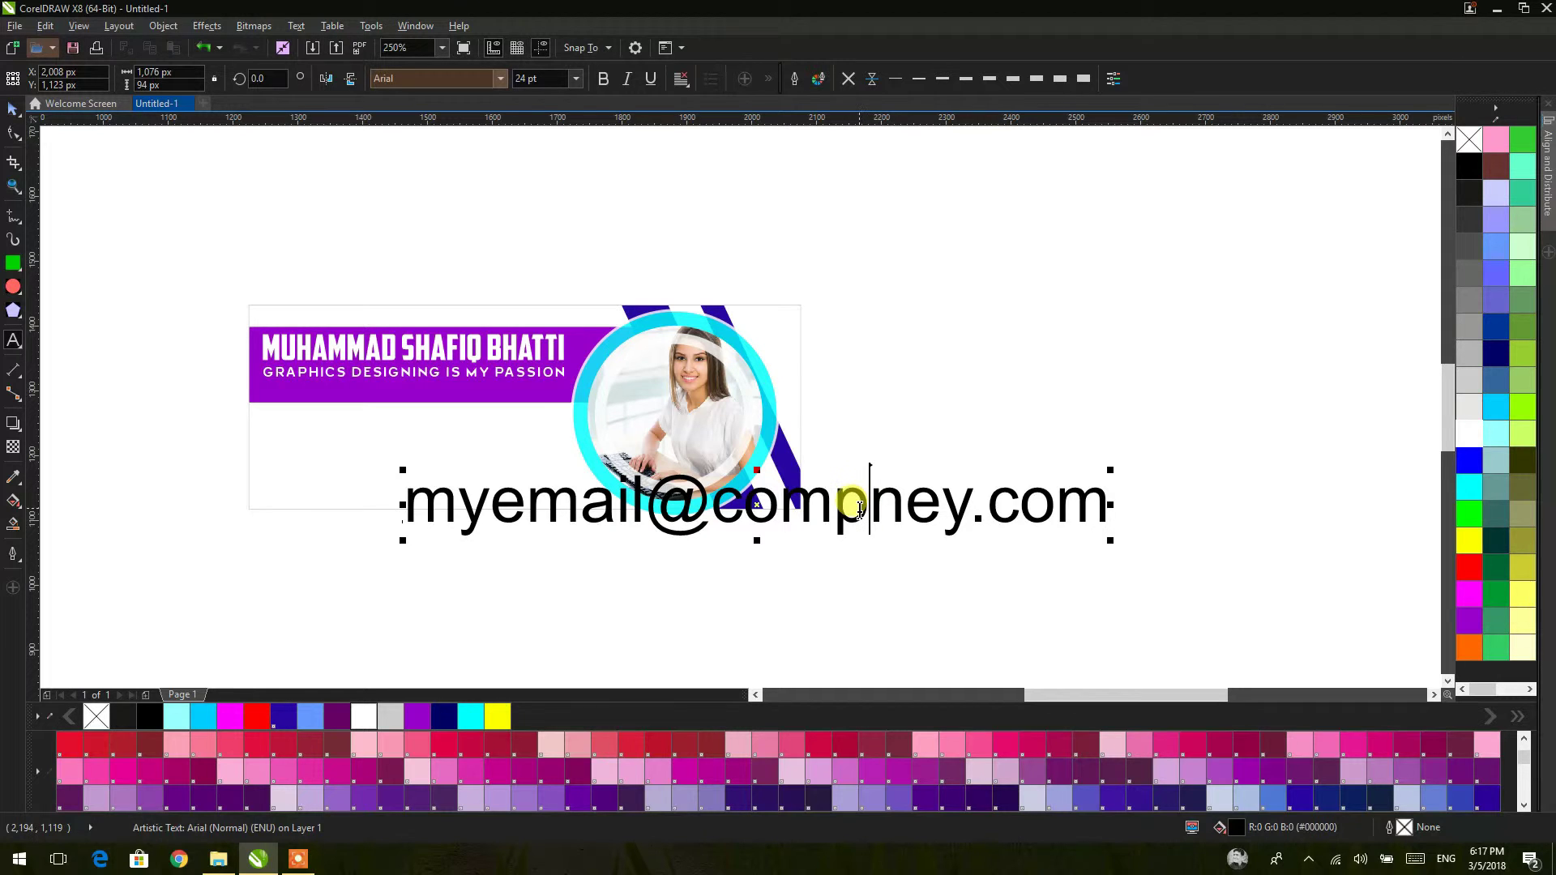
{"action": "key", "text": "F10"}
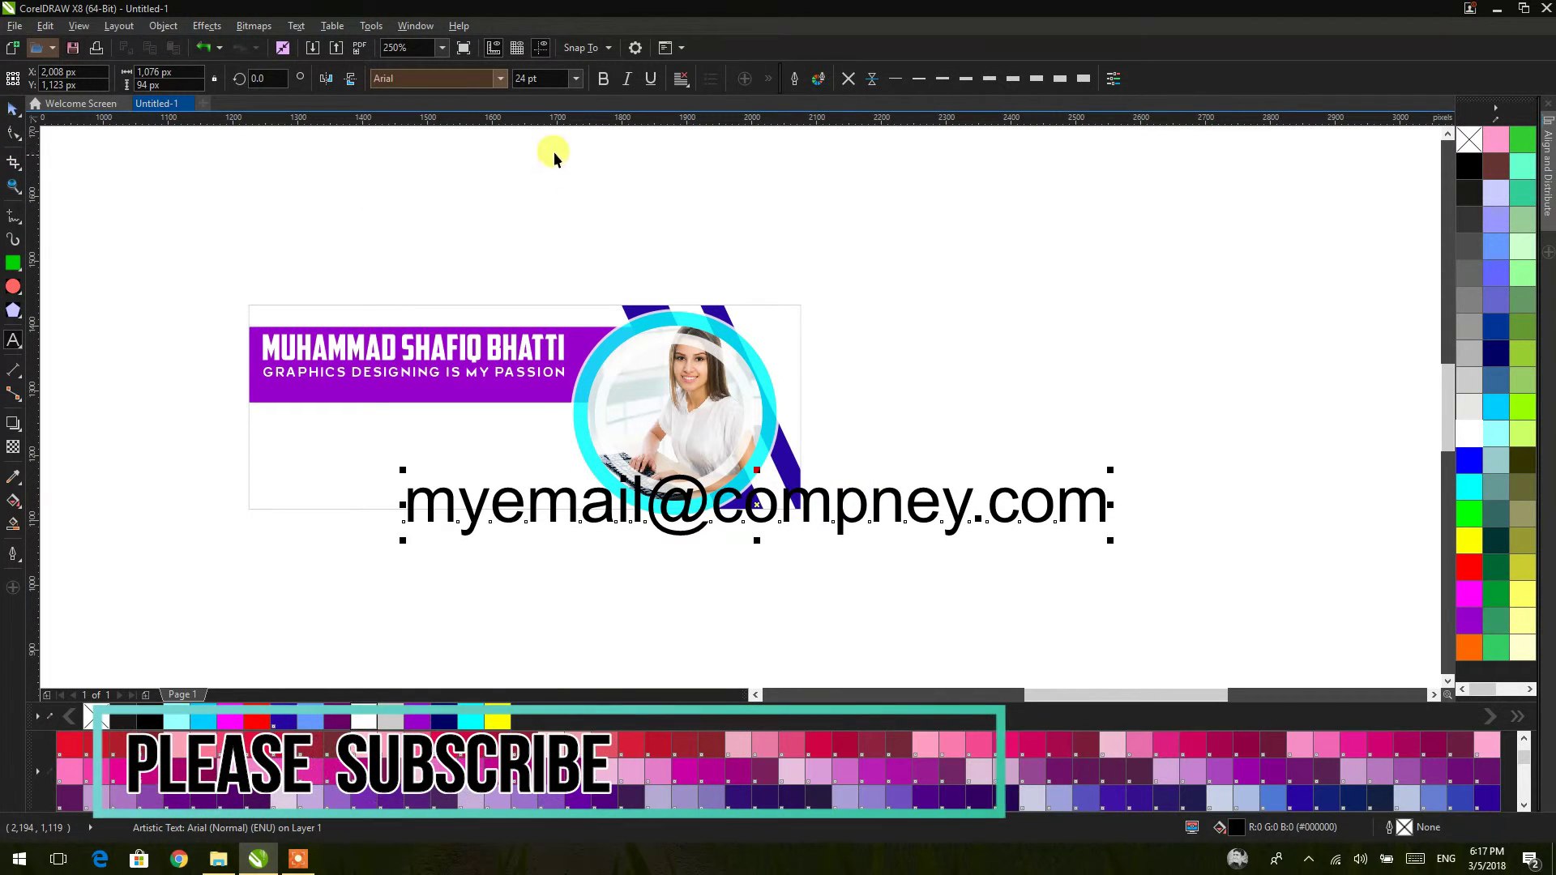
{"action": "left_click", "coordinate": [541, 78]}
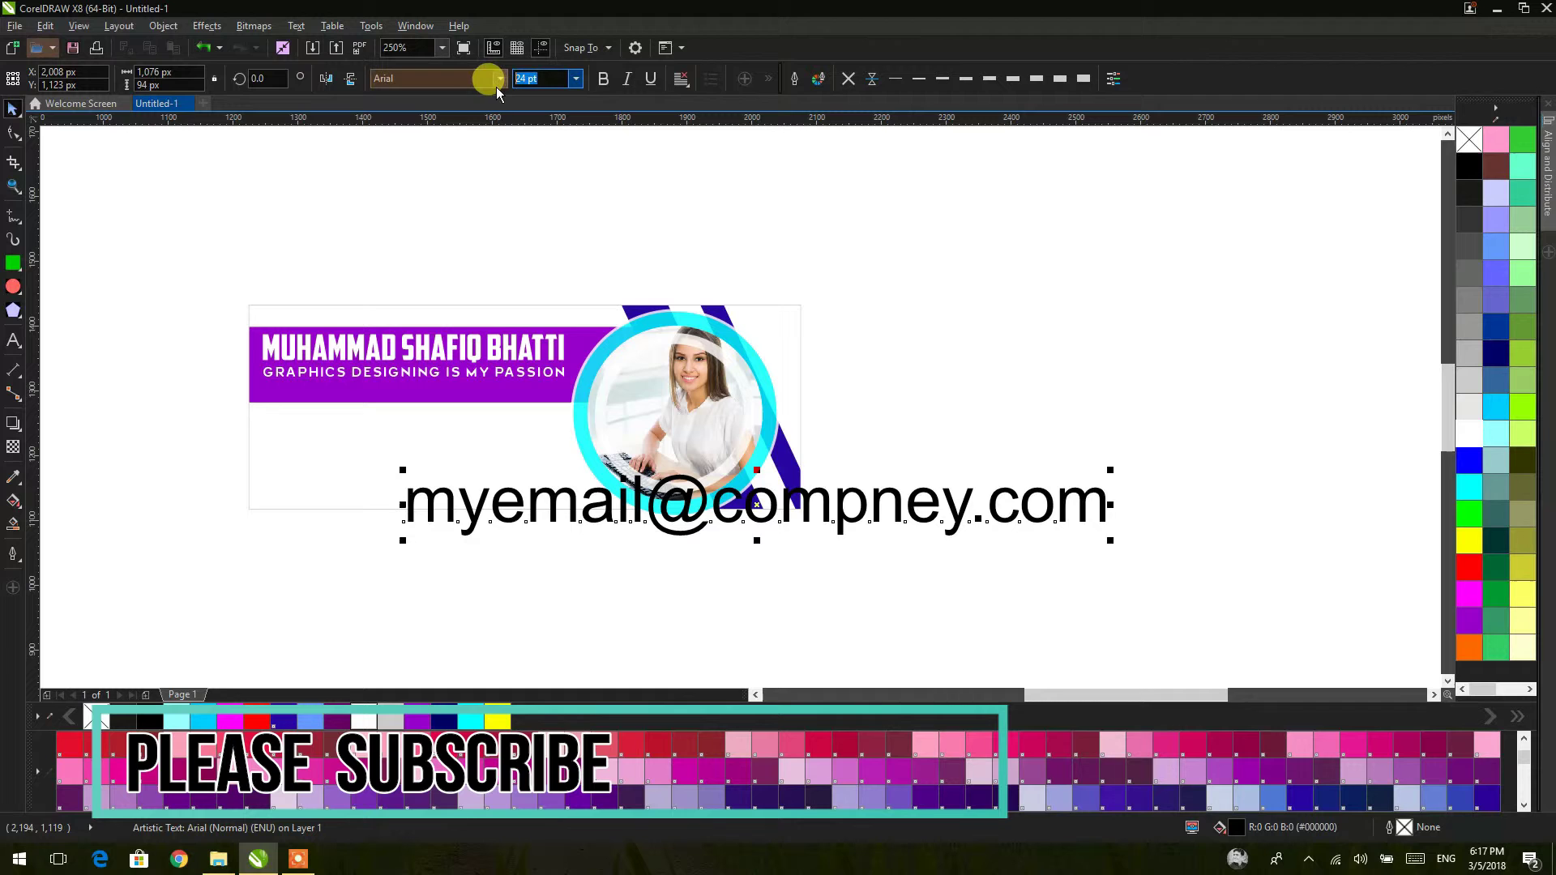
{"action": "type", "text": "4"}
{"action": "key", "text": "Return"}
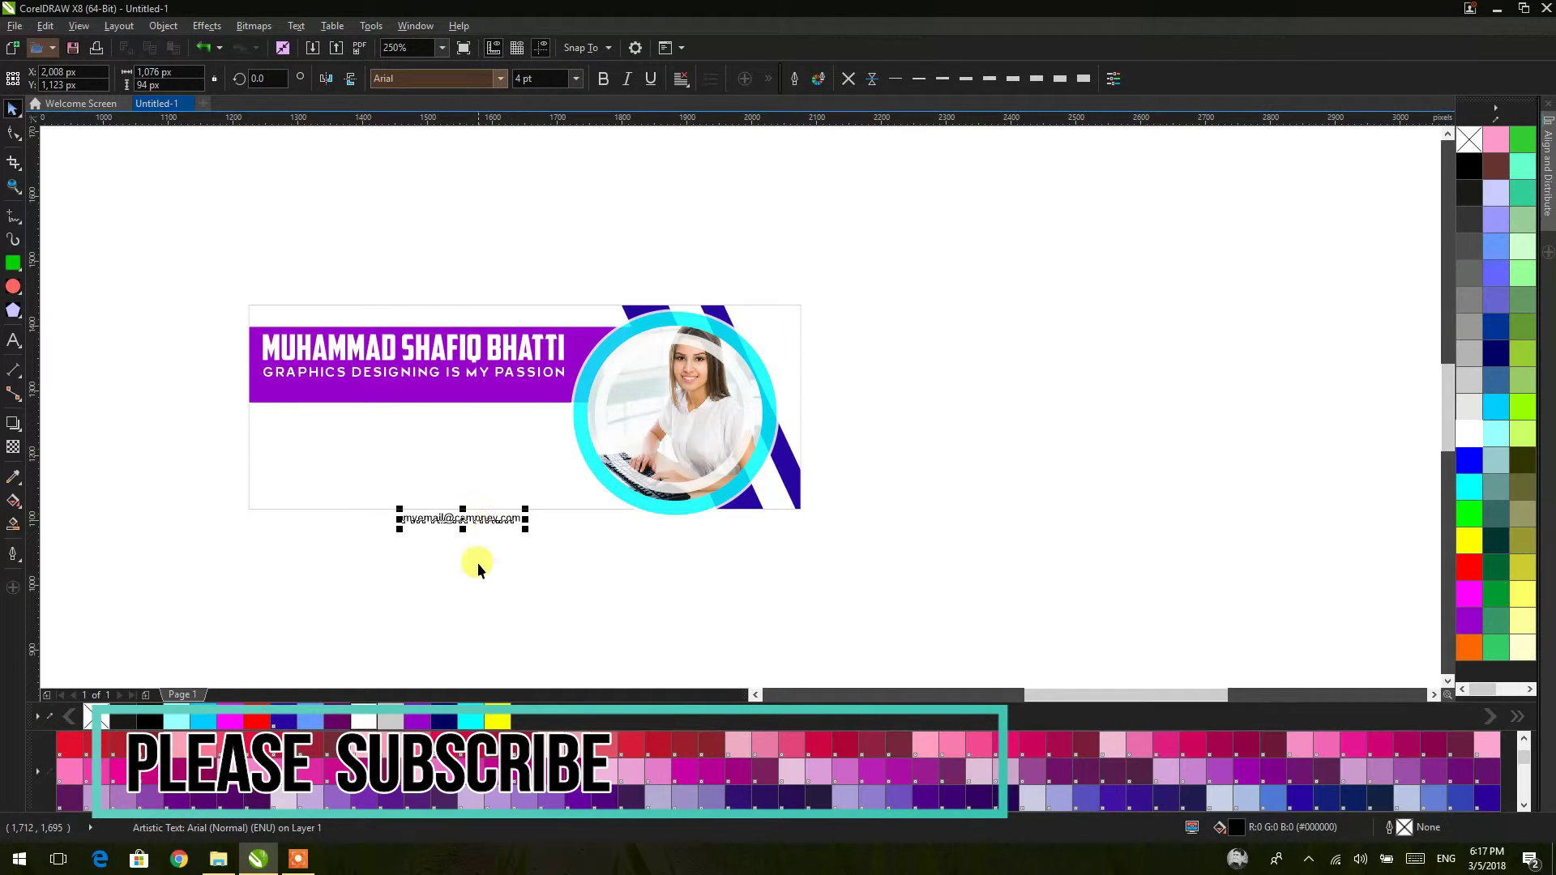
{"action": "left_click_drag", "start_coordinate": [487, 524], "coordinate": [538, 458]}
Step: Drop the moved e-mail text into the banner and delete the accidental duplicate
{"action": "scroll", "coordinate": [531, 412], "scroll_direction": "up", "scroll_amount": 2}
{"action": "right_click", "coordinate": [538, 458]}
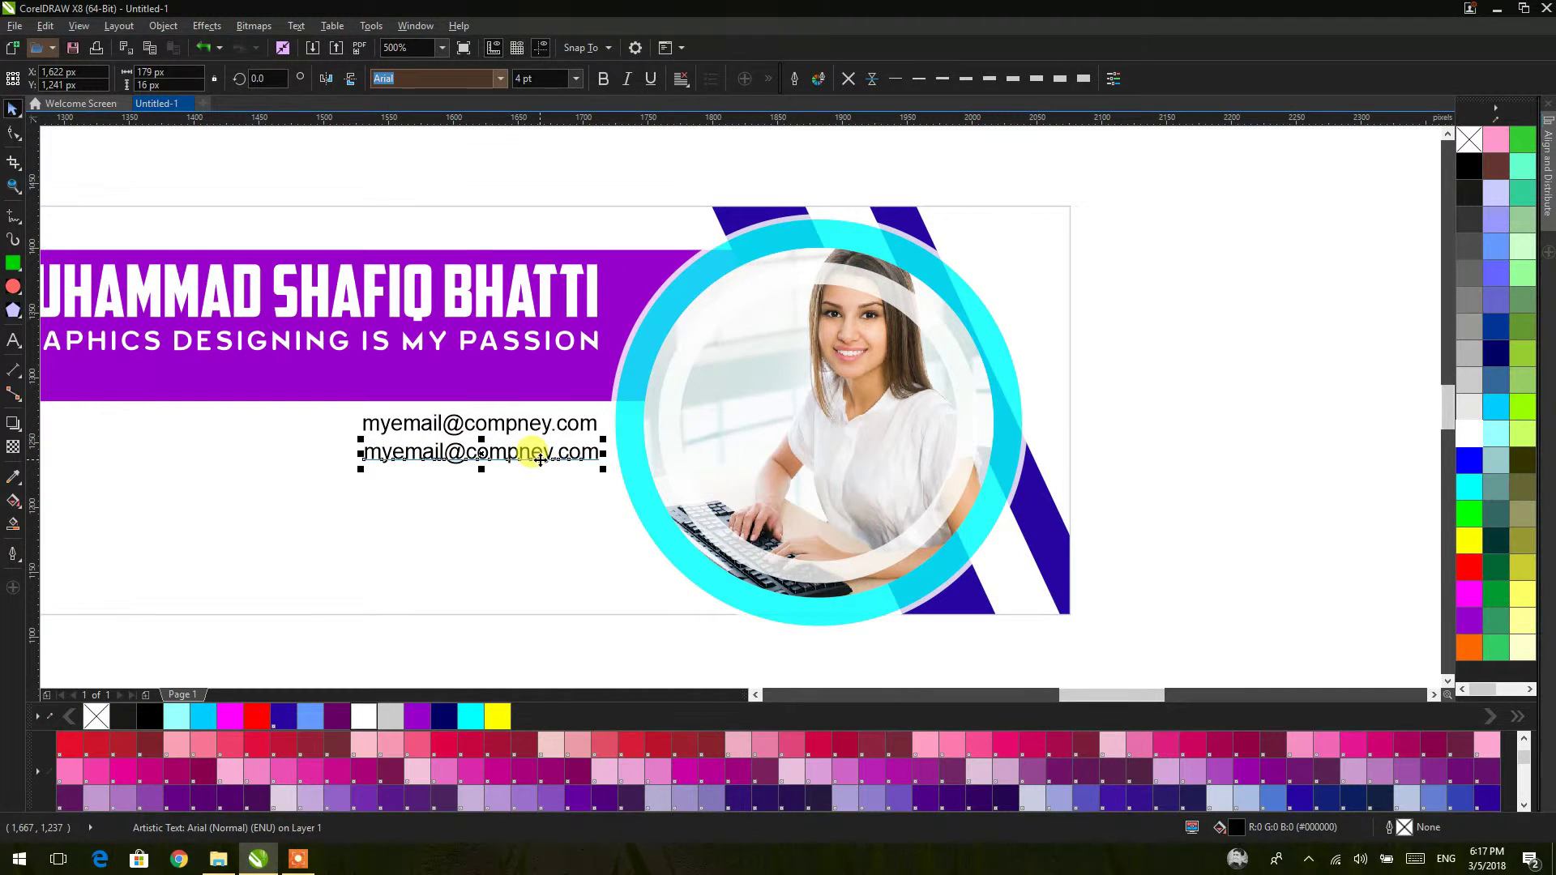
{"action": "key", "text": "Delete"}
Step: Inspect the banner's PowerClip contents, then reopen the e-mail text for editing
{"action": "left_click", "coordinate": [585, 426]}
{"action": "left_click", "coordinate": [587, 426], "text": "ctrl"}
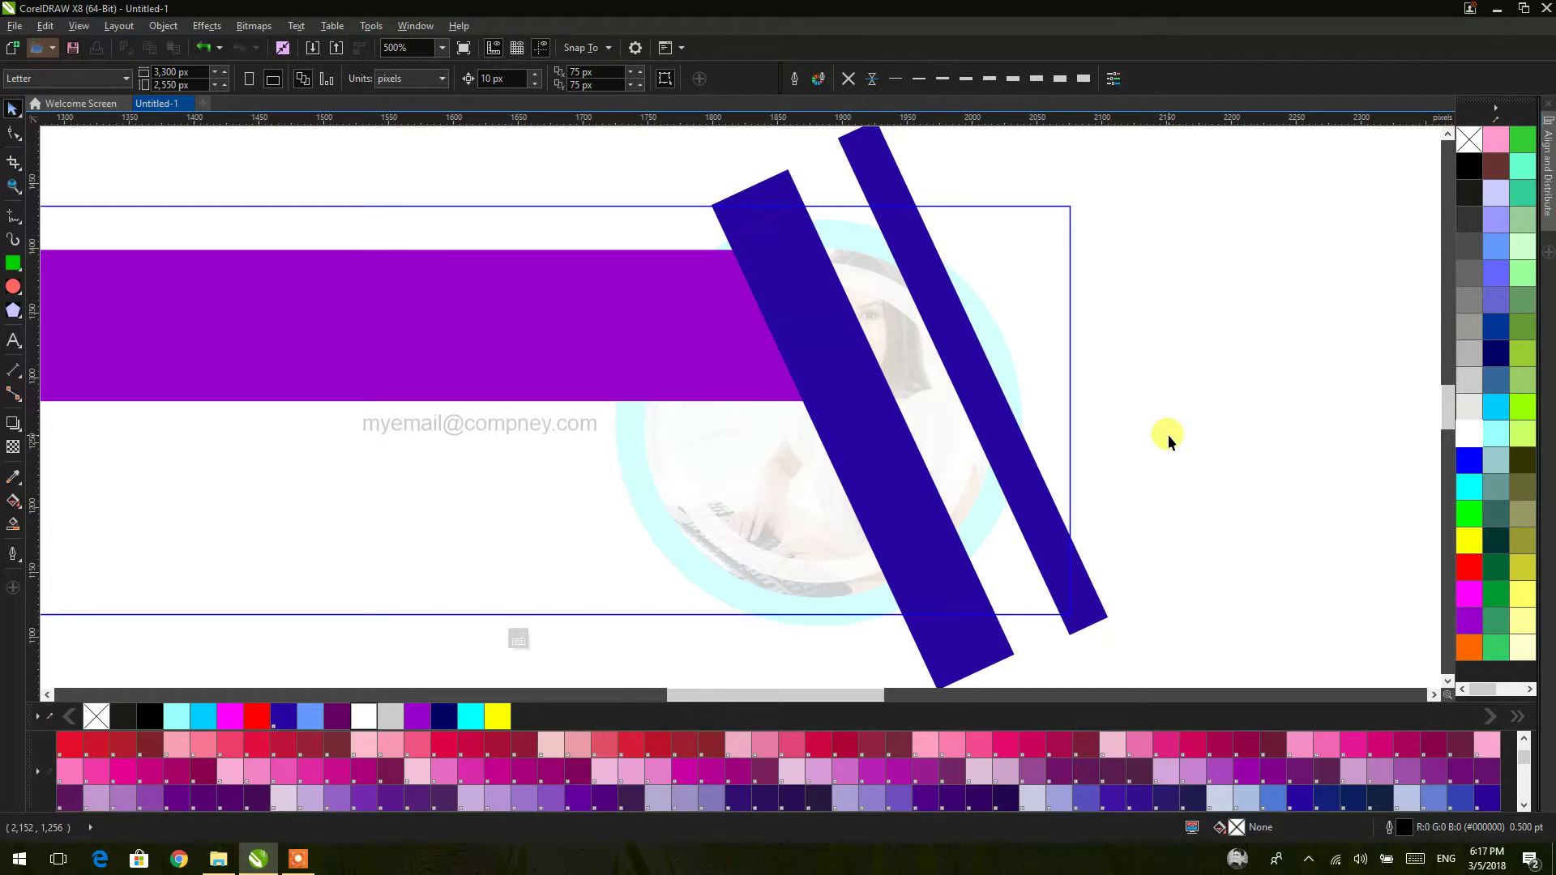
{"action": "left_click", "coordinate": [534, 637]}
{"action": "left_click", "coordinate": [605, 646]}
{"action": "double_click", "coordinate": [543, 427]}
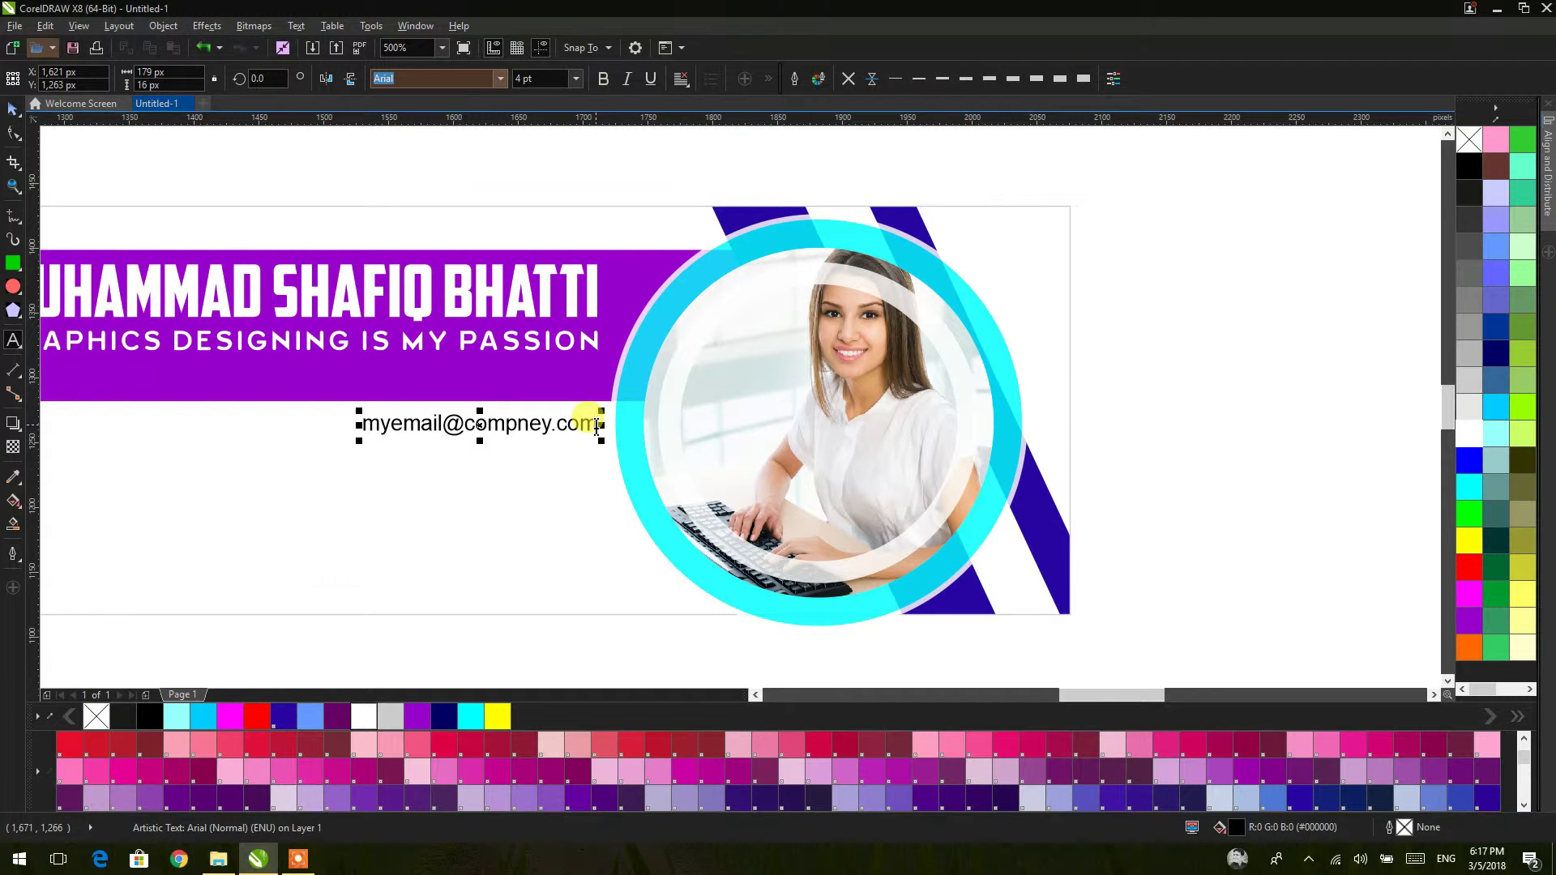
{"action": "key", "text": "Return"}
{"action": "type", "text": "my"}
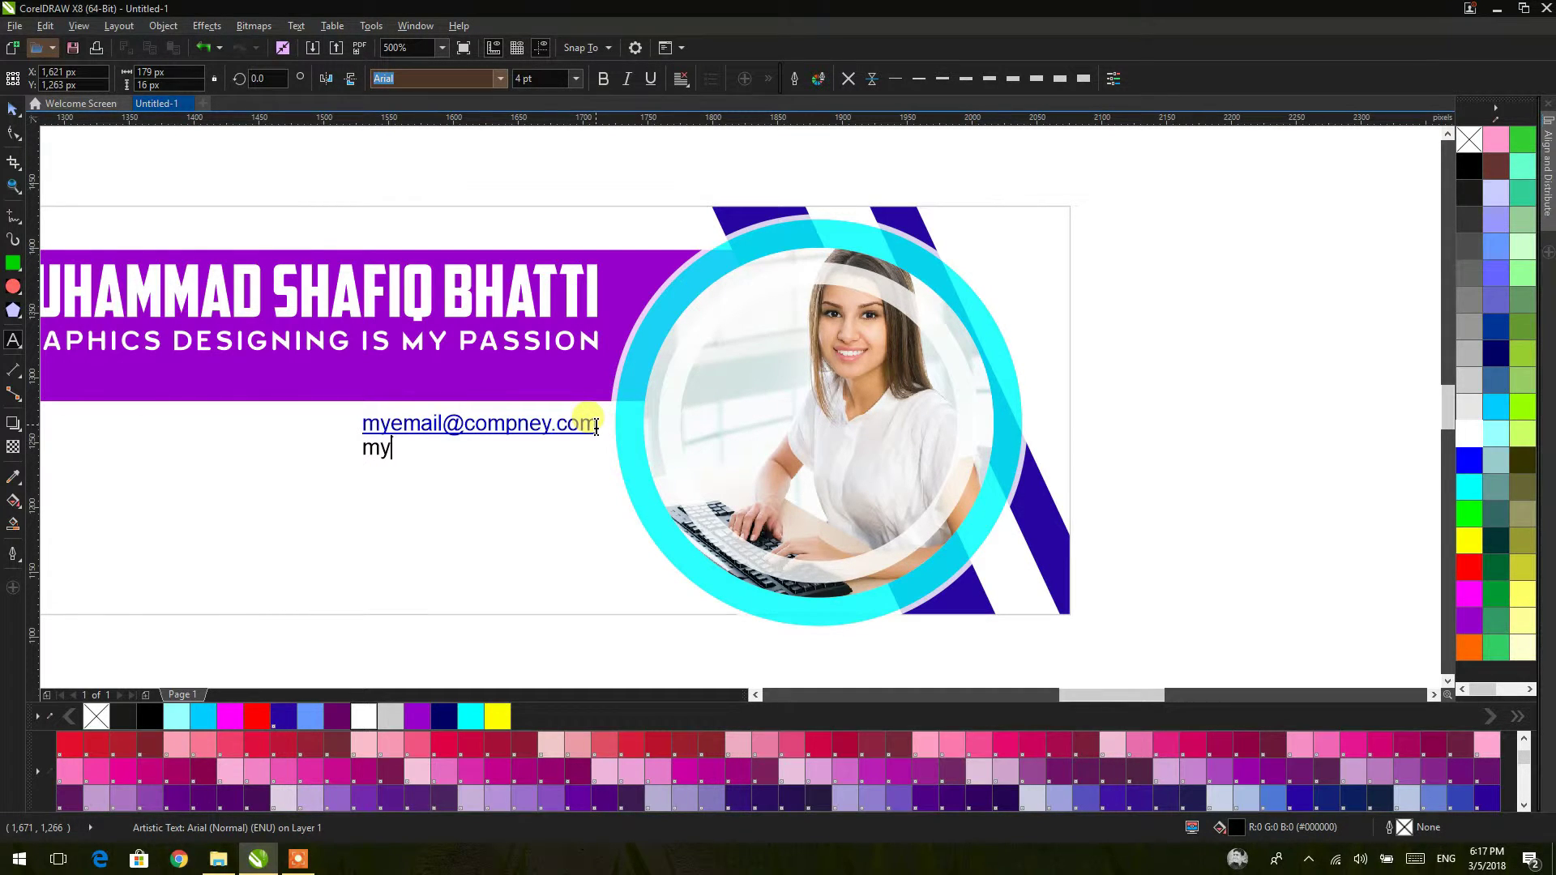
{"action": "type", "text": "y"}
{"action": "key", "text": "BackSpace"}
{"action": "type", "text": "www."}
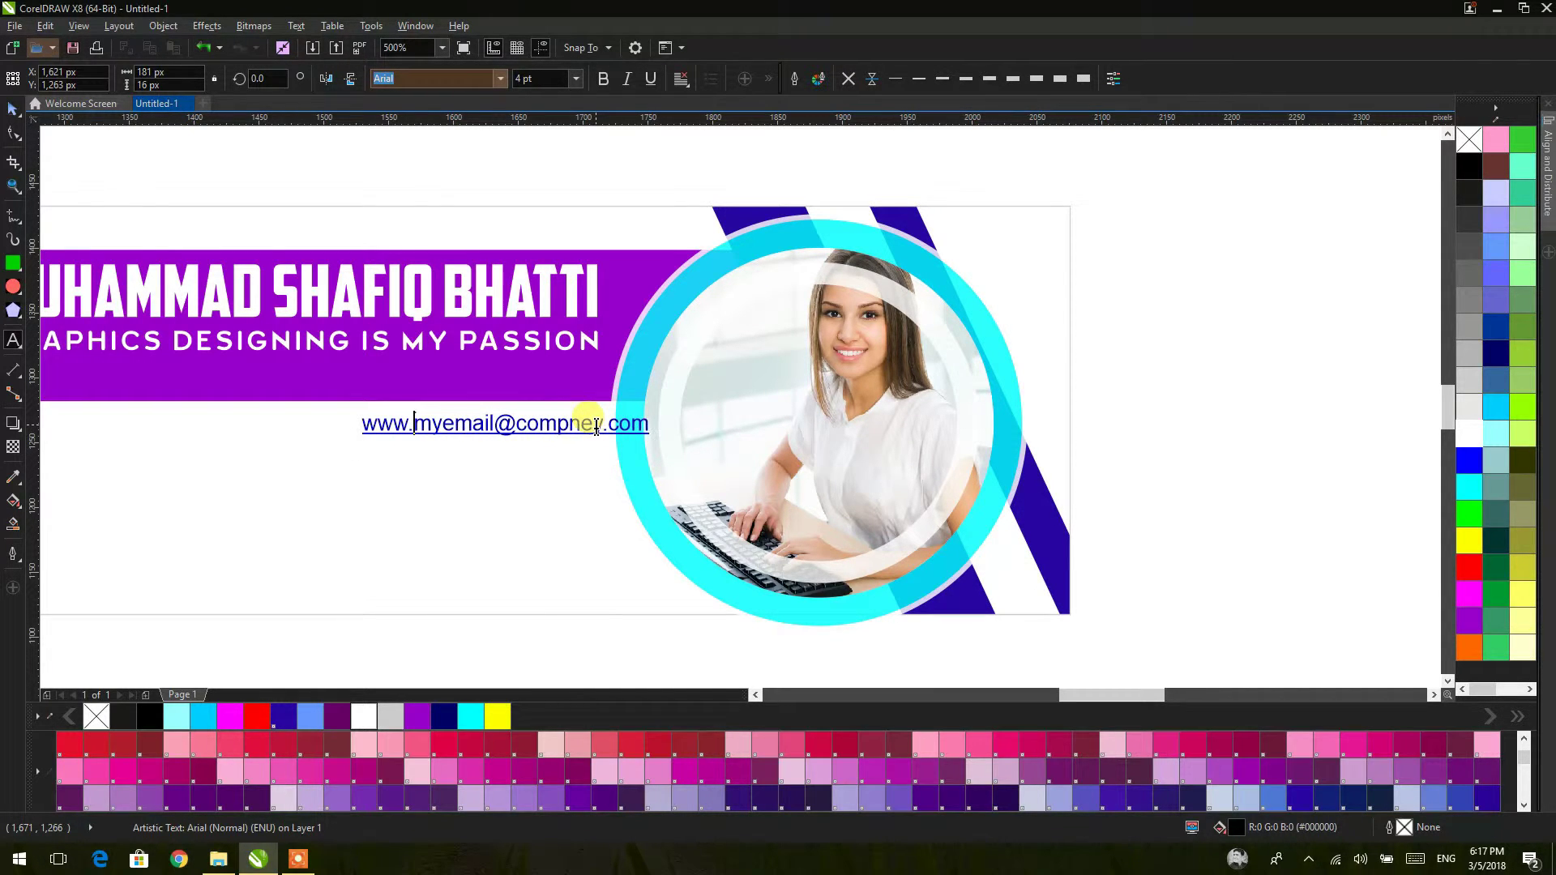
{"action": "type", "text": "mywe"}
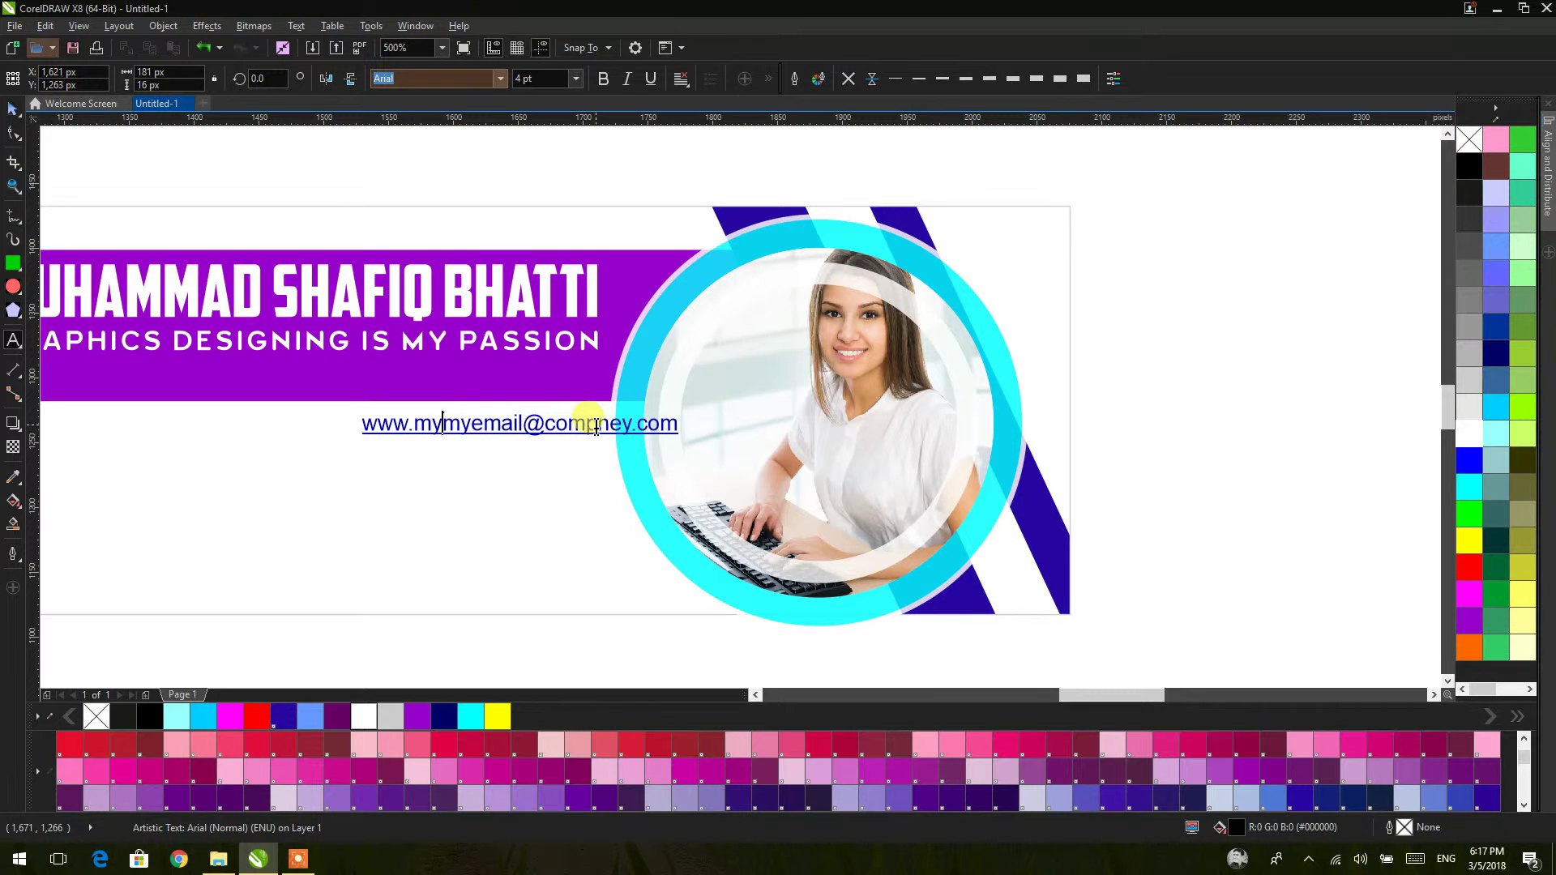
{"action": "type", "text": "bsit"}
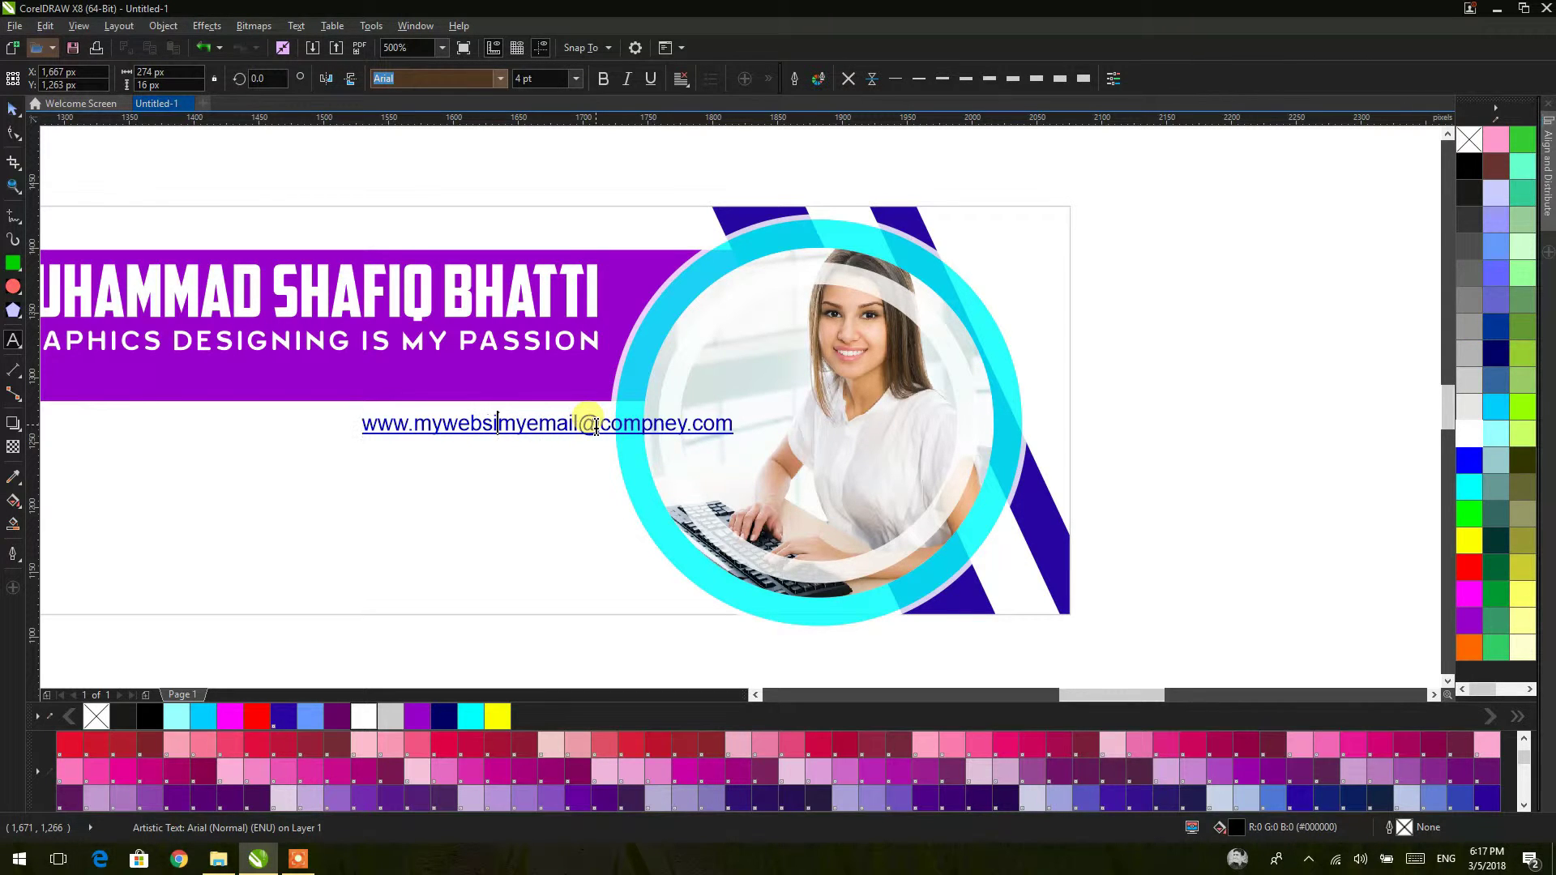
{"action": "type", "text": ".com"}
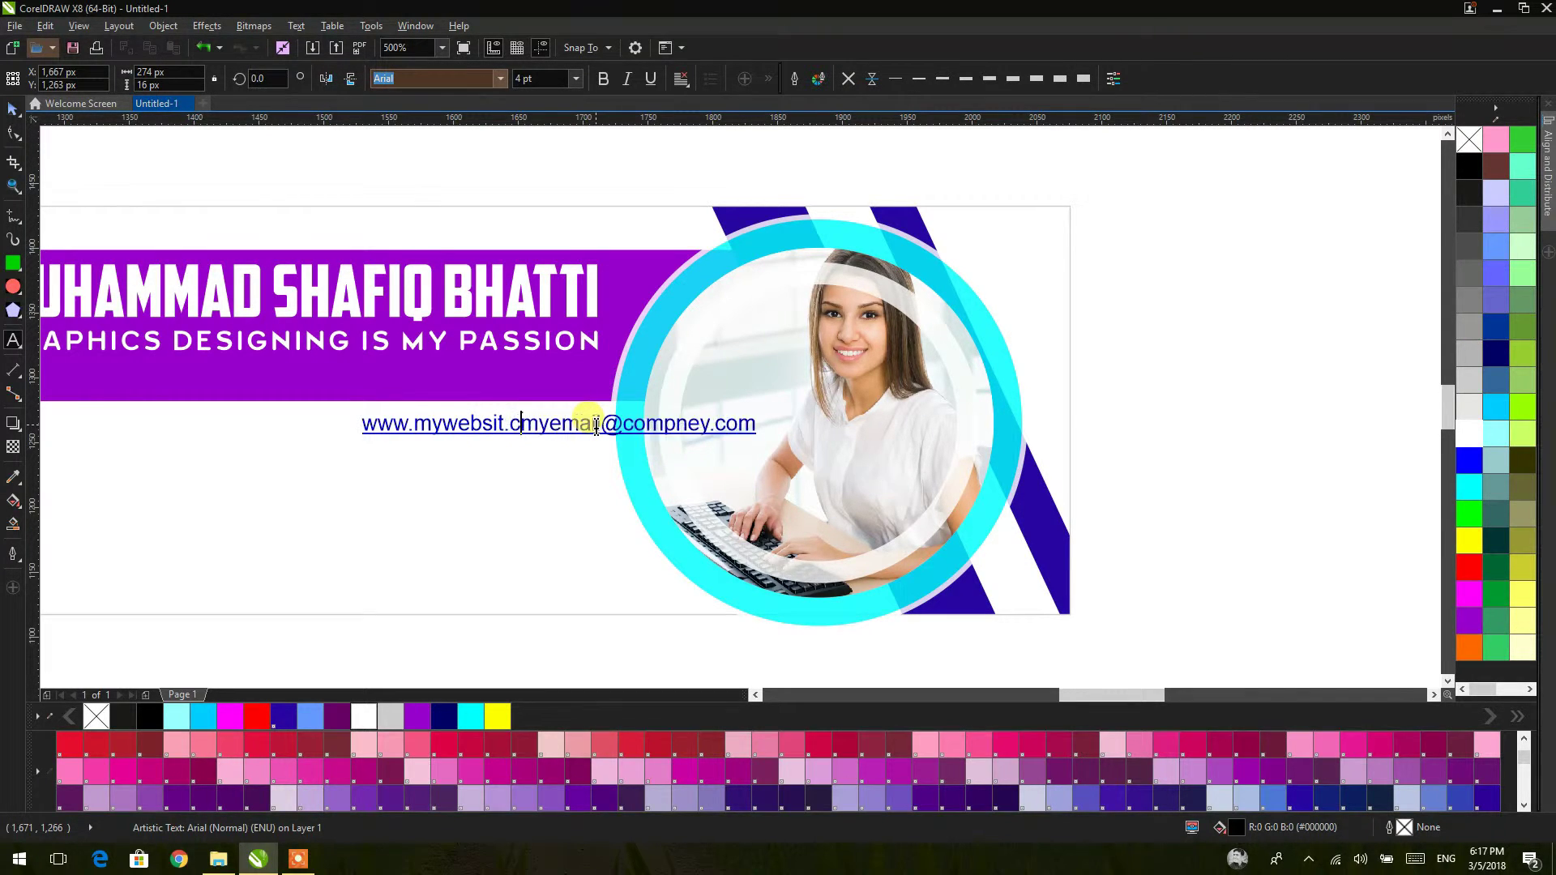
{"action": "key", "text": "Return"}
{"action": "key", "text": "Escape"}
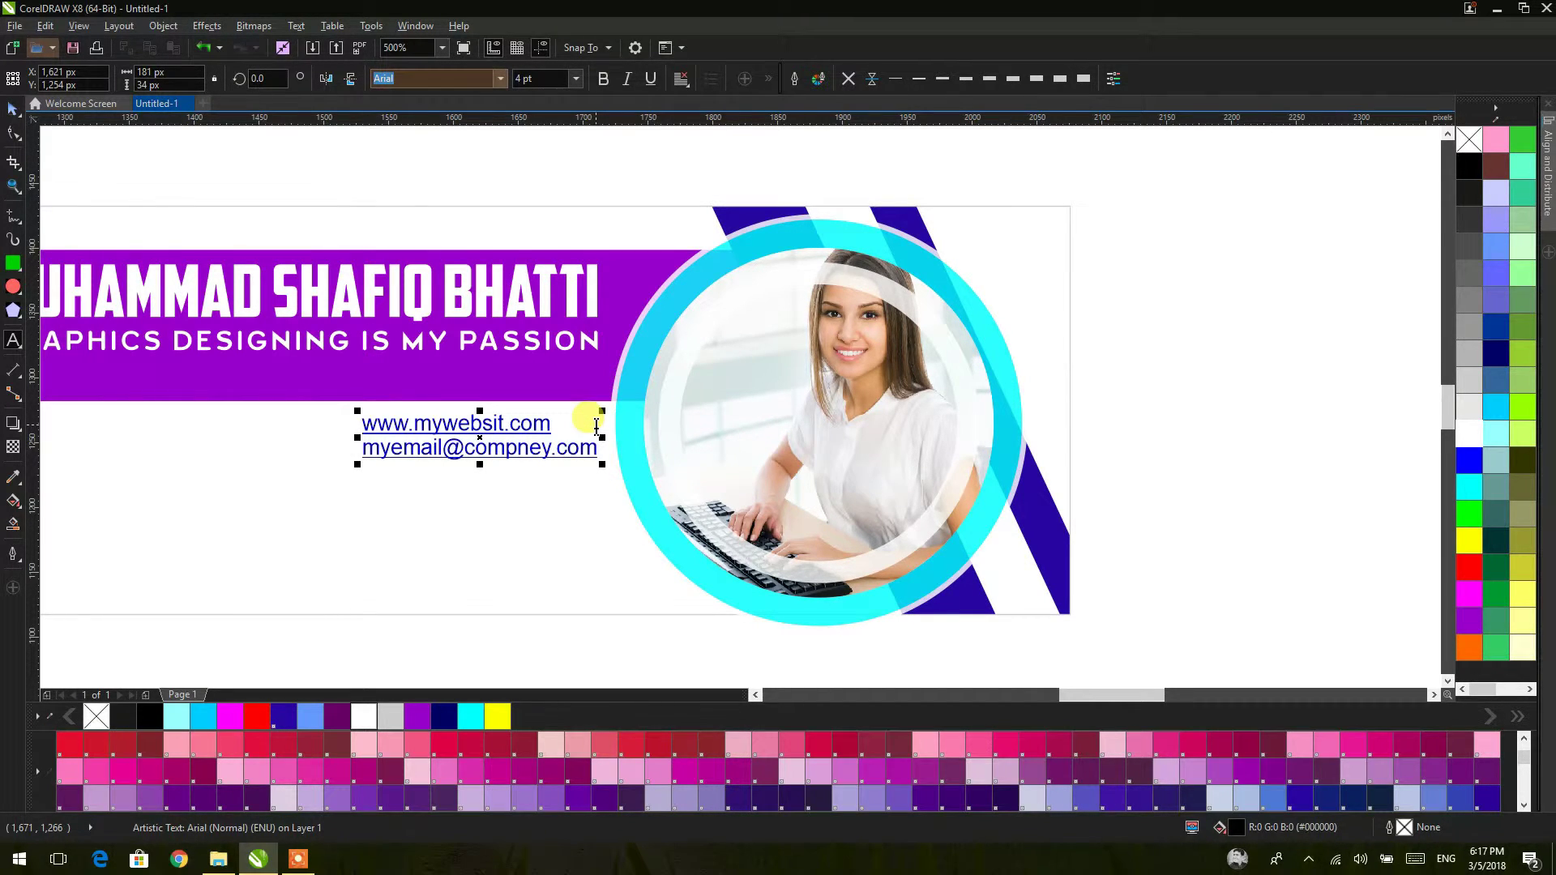
Step: Add the phone number 0092-300-12 on a new line, then start another line below
{"action": "key", "text": "Return"}
{"action": "type", "text": "0092-300"}
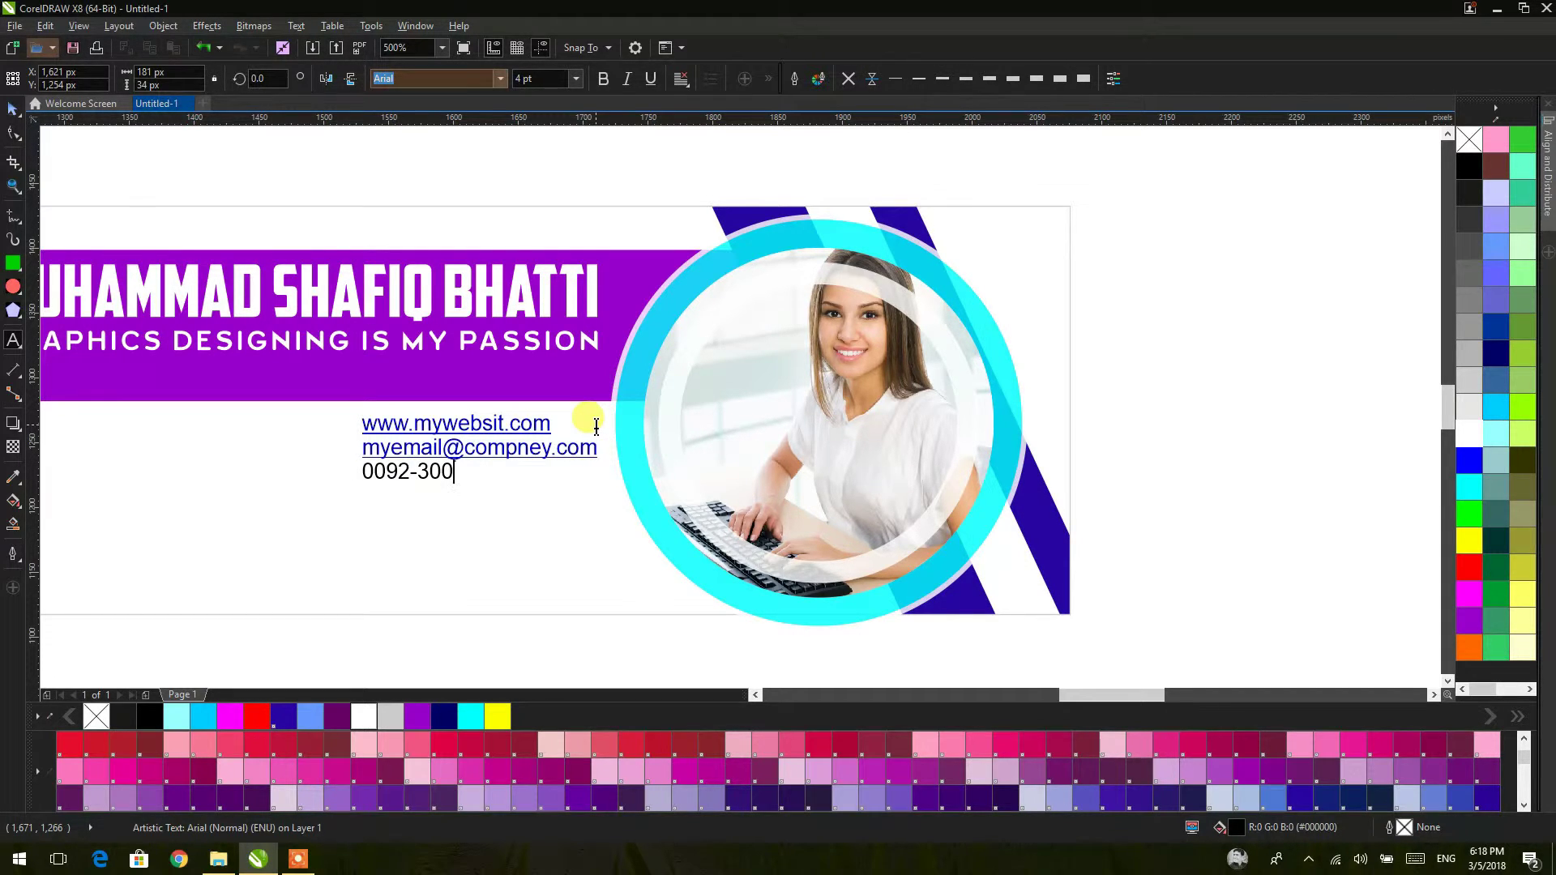
{"action": "type", "text": "-12"}
{"action": "key", "text": "Left"}
{"action": "key", "text": "Left"}
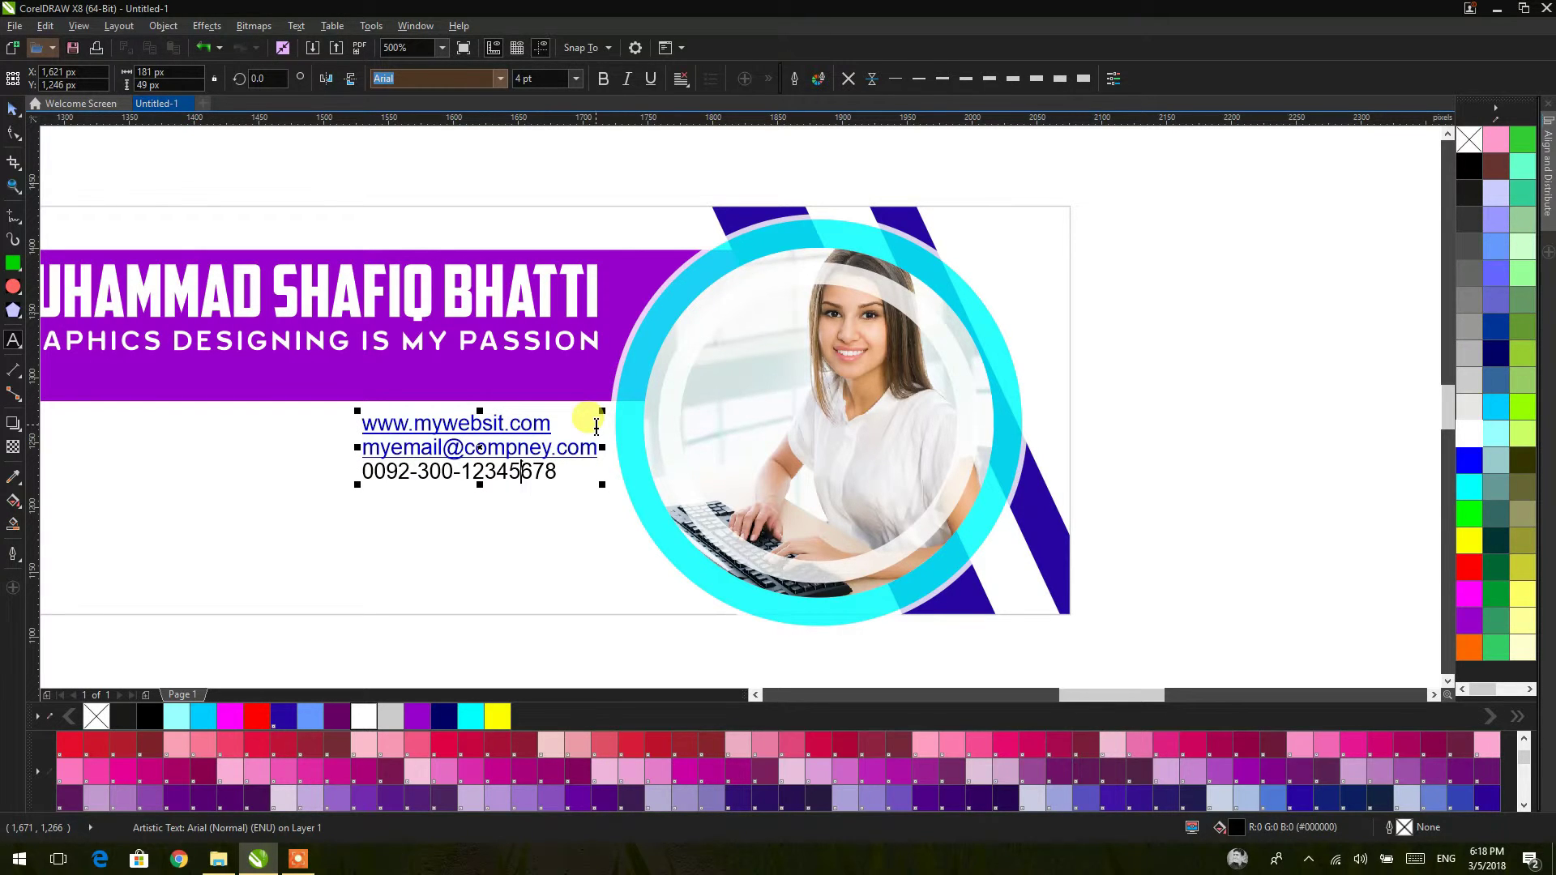
{"action": "key", "text": "Return"}
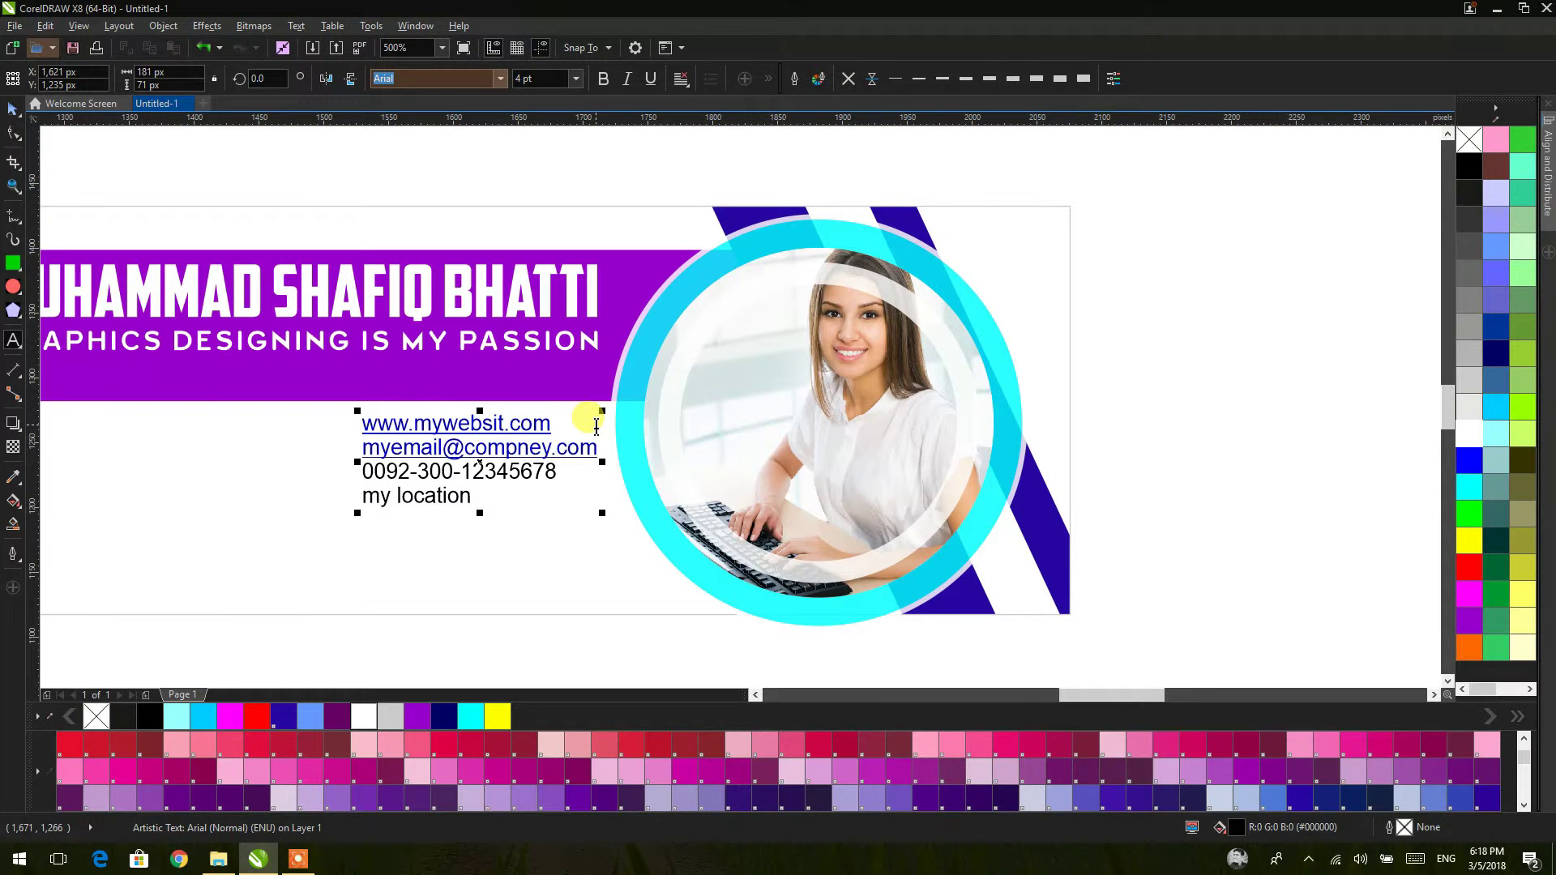
Step: Split the contact text block into separate lines with Break Artistic Text Apart
{"action": "left_click", "coordinate": [13, 109]}
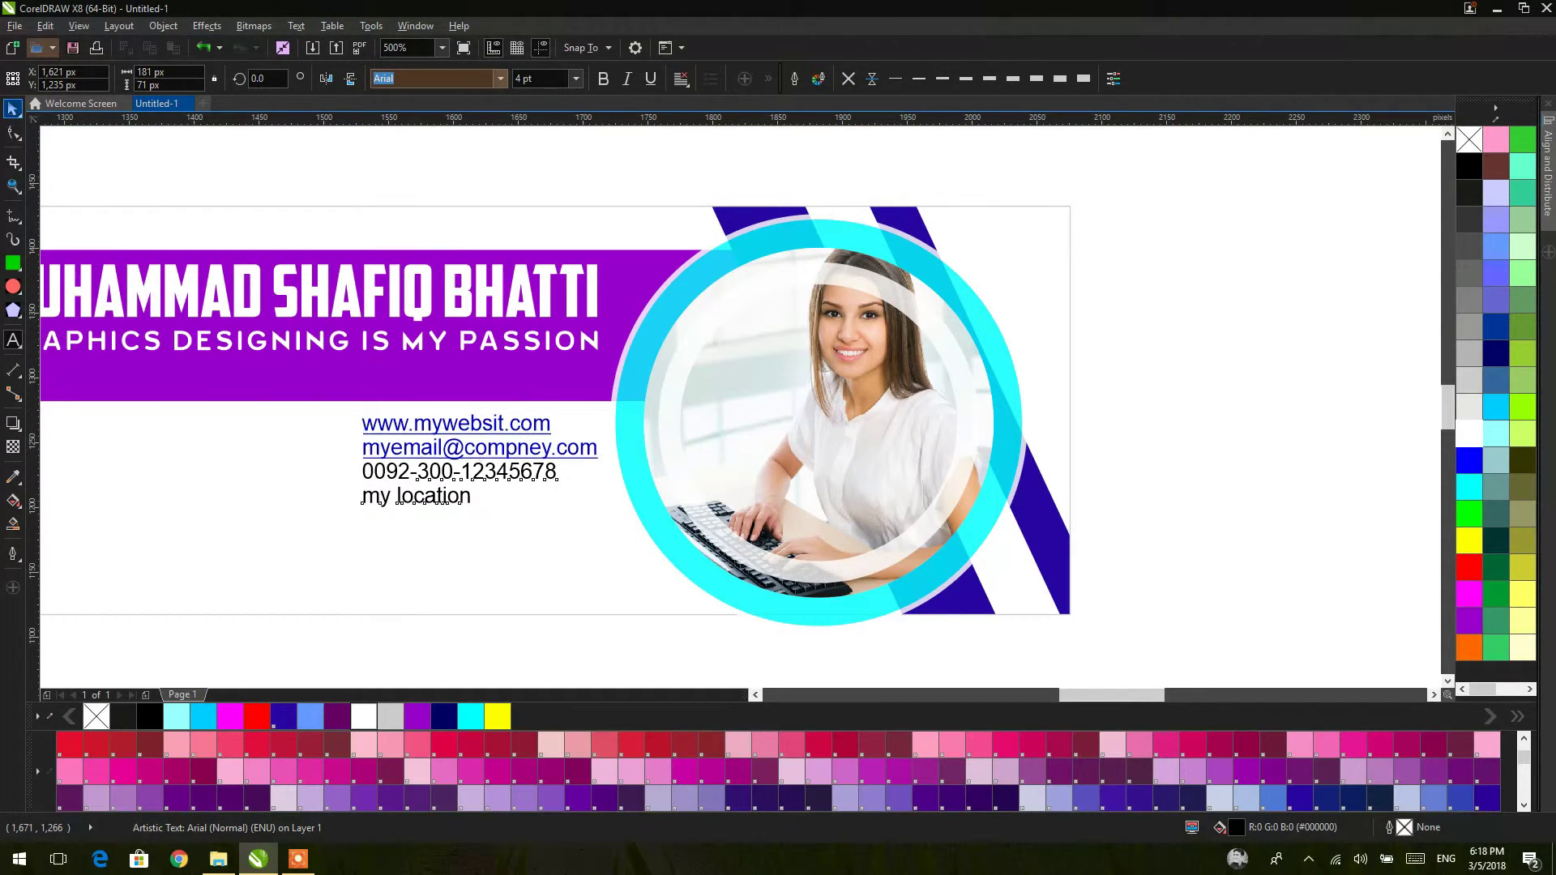
{"action": "left_click", "coordinate": [679, 78]}
{"action": "right_click", "coordinate": [512, 448]}
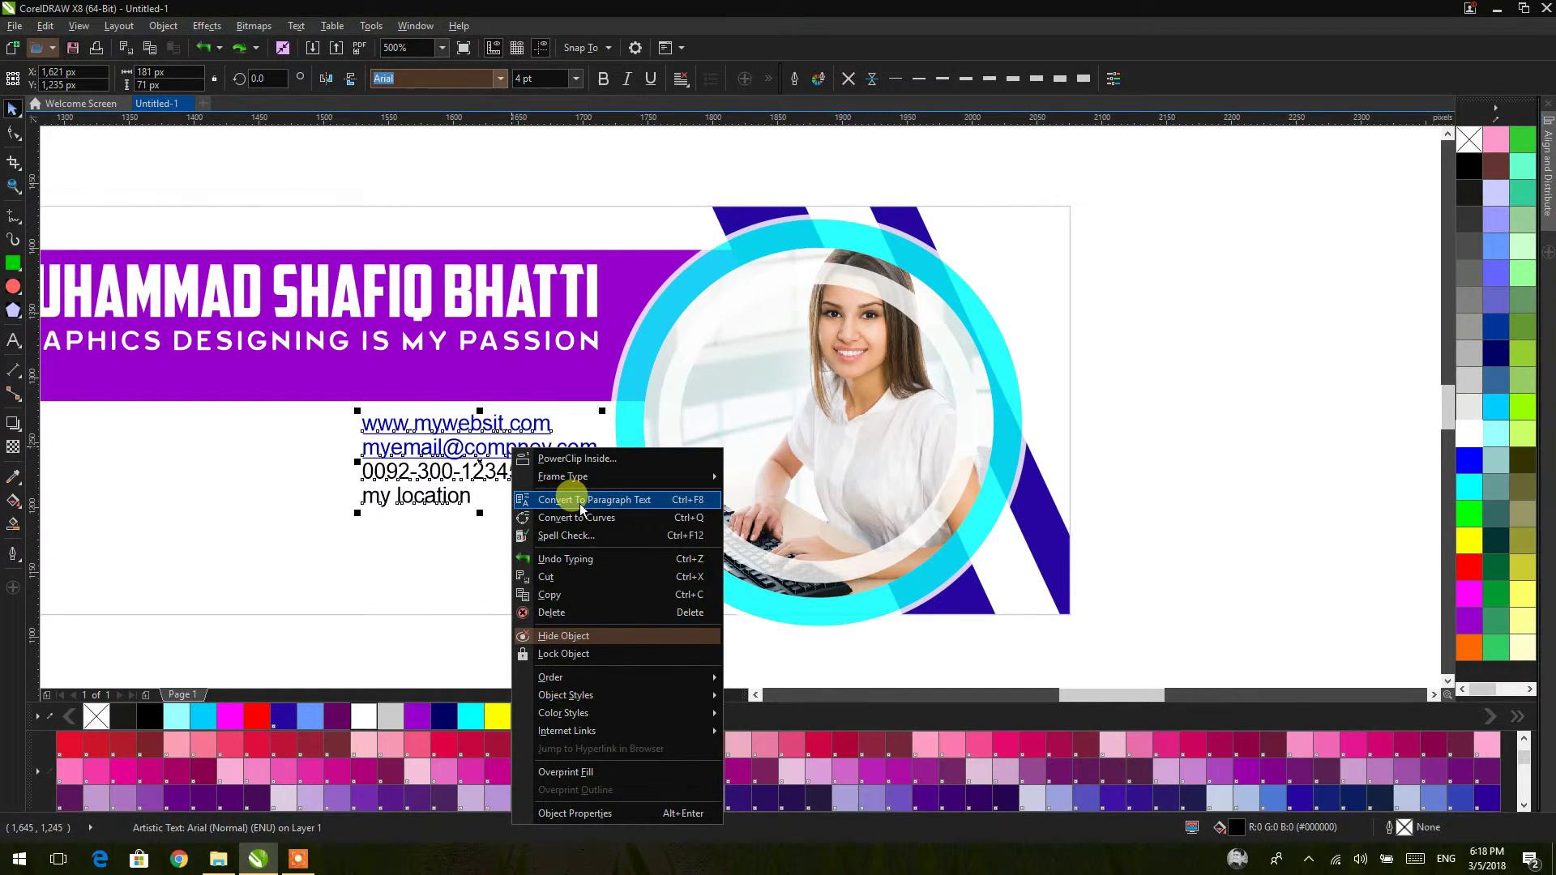
{"action": "left_click", "coordinate": [14, 110]}
{"action": "left_click", "coordinate": [1237, 317]}
{"action": "left_click", "coordinate": [464, 469]}
{"action": "left_click", "coordinate": [464, 456]}
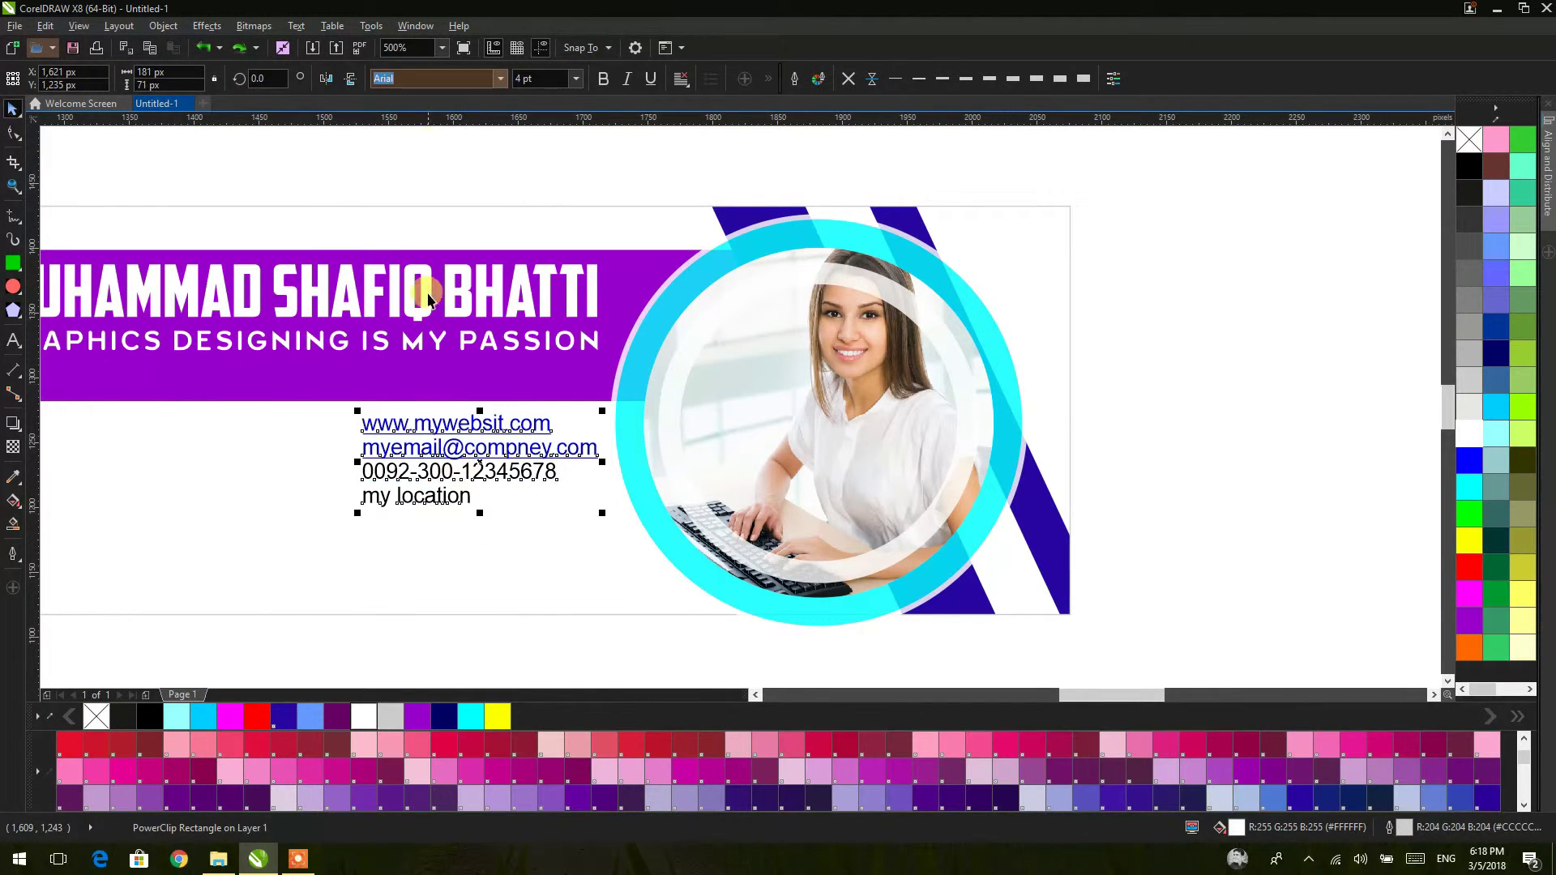
{"action": "left_click", "coordinate": [165, 26]}
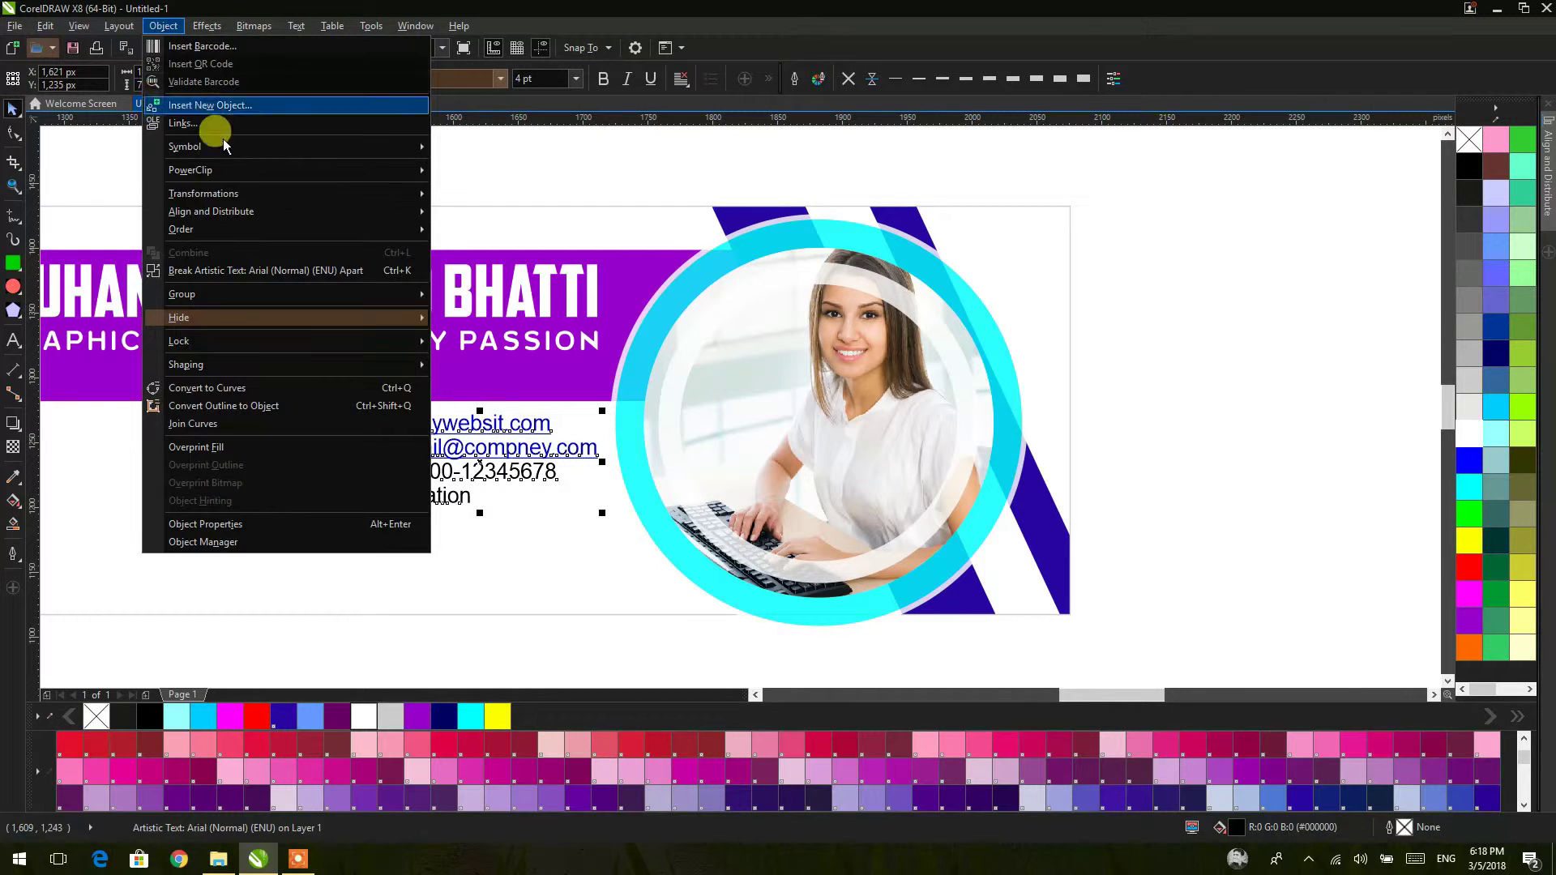
{"action": "left_click", "coordinate": [314, 269]}
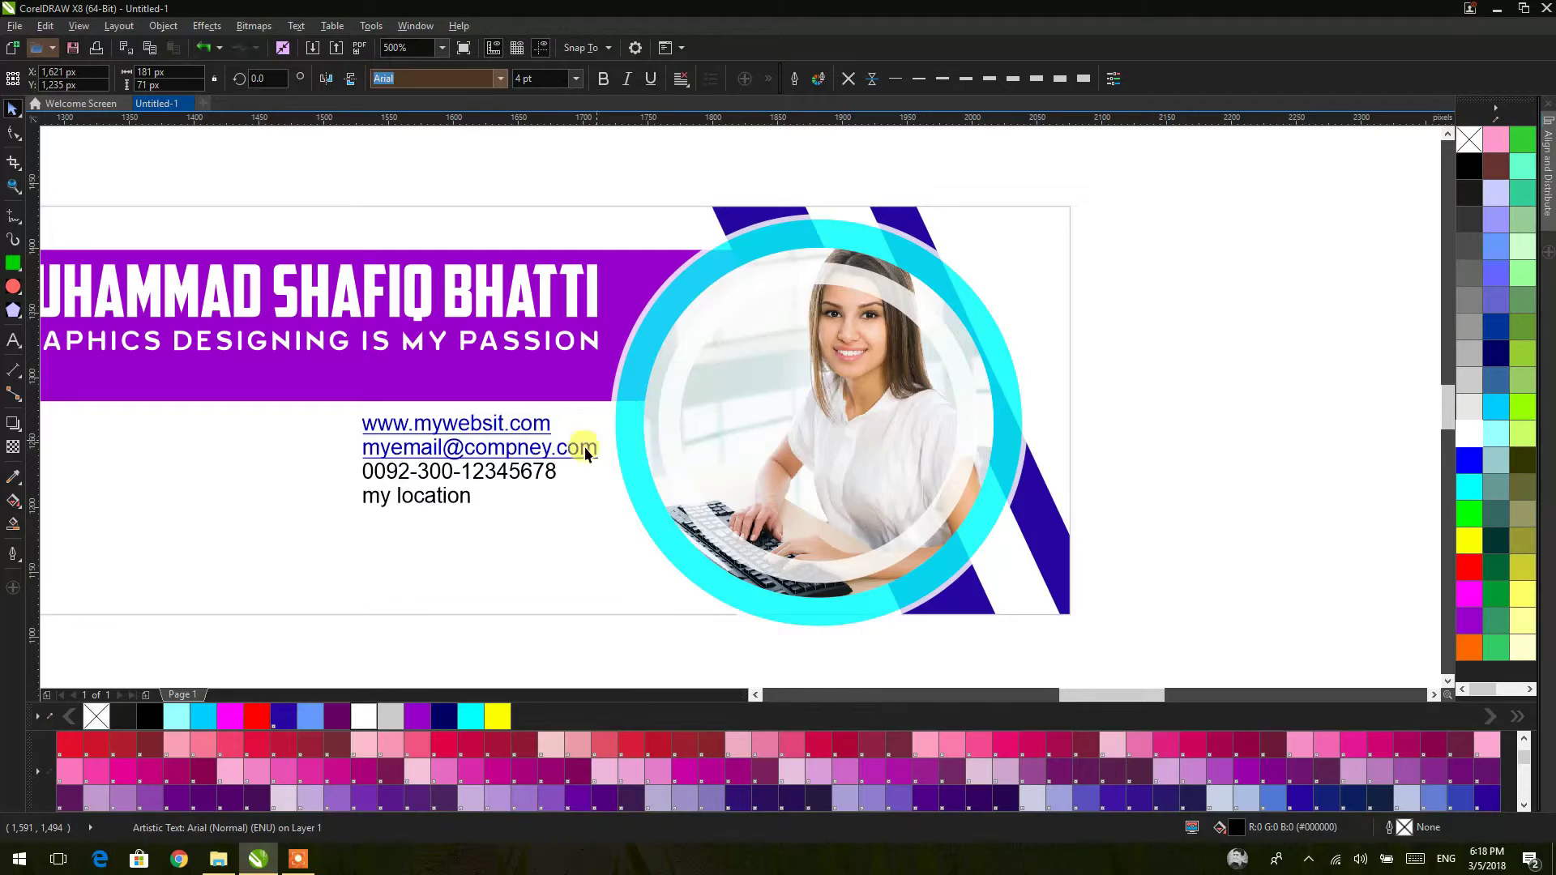
Step: Drag the website, phone-number and my location lines right so their ends align flush
{"action": "scroll", "coordinate": [585, 452], "scroll_direction": "up", "scroll_amount": 2}
{"action": "left_click_drag", "start_coordinate": [501, 350], "coordinate": [590, 357]}
{"action": "left_click_drag", "start_coordinate": [508, 432], "coordinate": [610, 448]}
{"action": "left_click_drag", "start_coordinate": [338, 483], "coordinate": [617, 492]}
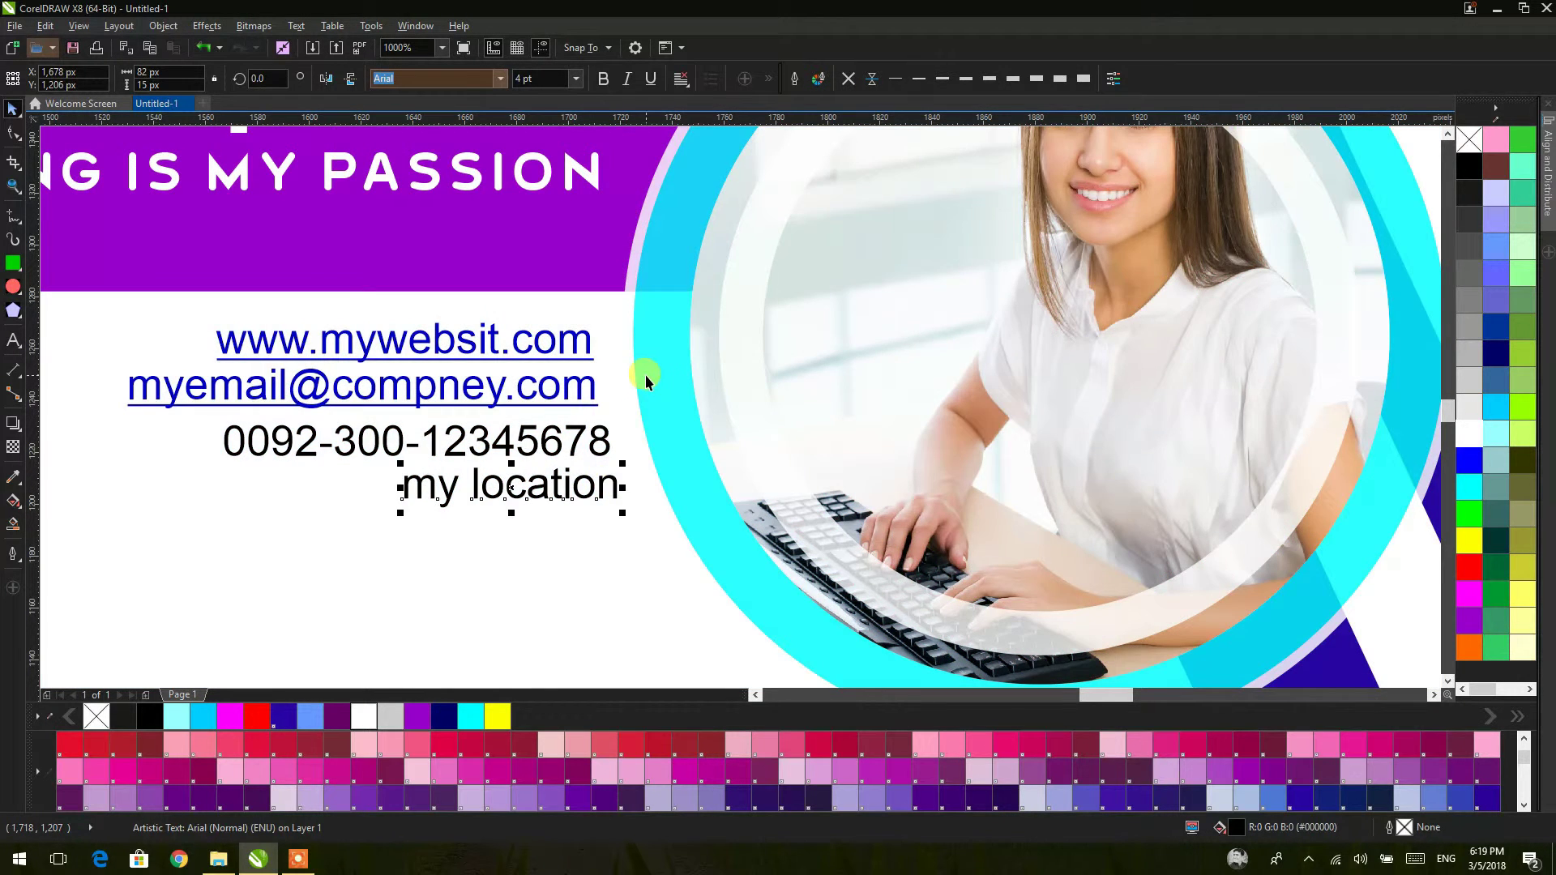
{"action": "scroll", "coordinate": [645, 439], "scroll_direction": "down", "scroll_amount": 2}
{"action": "left_click", "coordinate": [637, 536]}
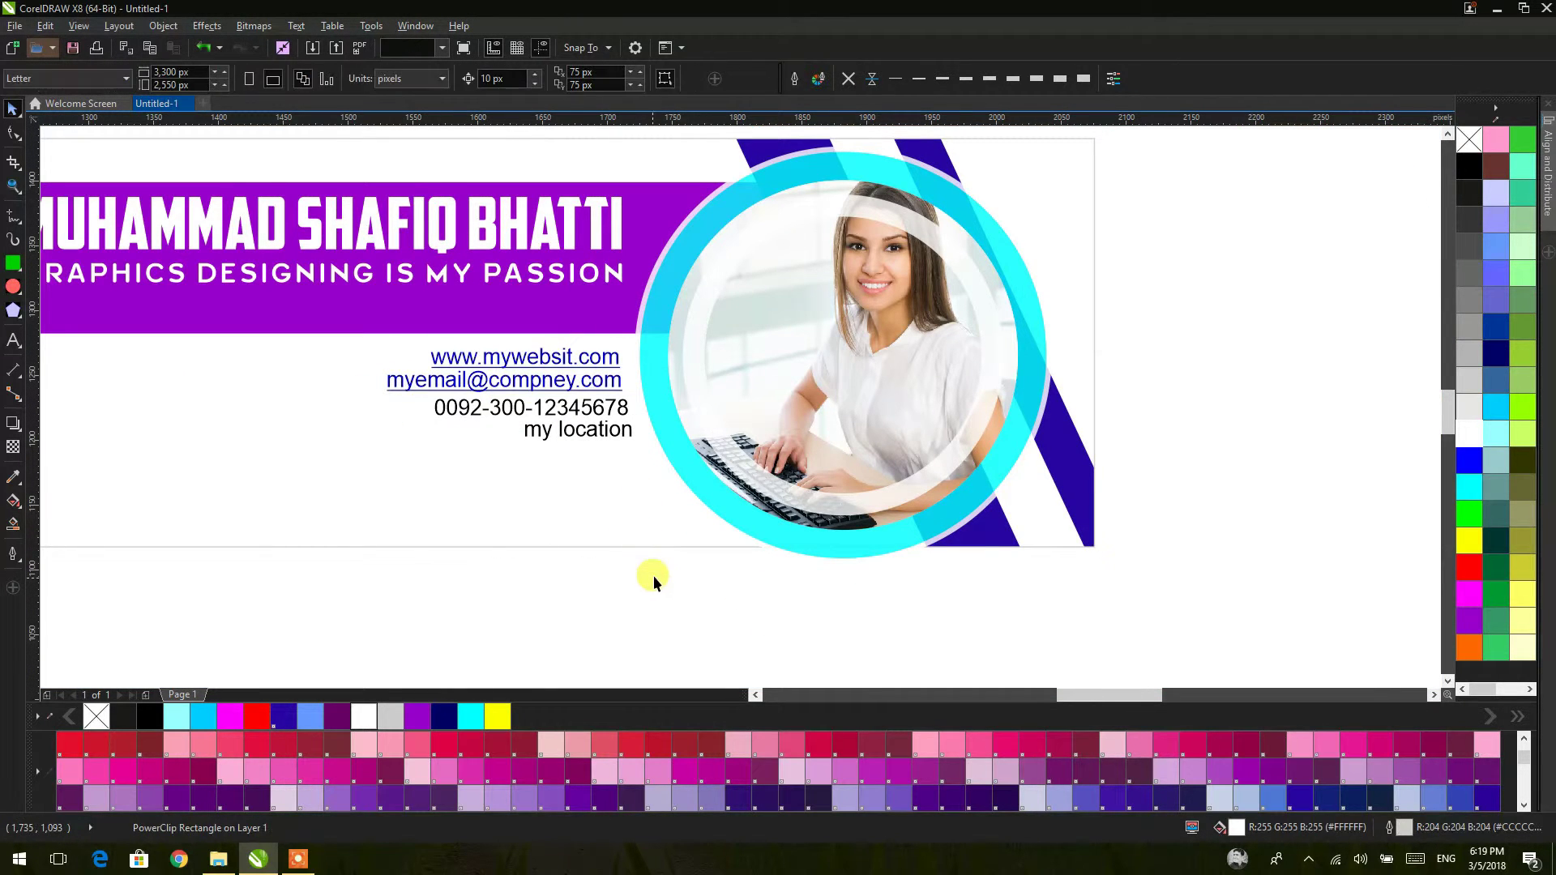
{"action": "scroll", "coordinate": [565, 439], "scroll_direction": "down", "scroll_amount": 2}
{"action": "left_click_drag", "start_coordinate": [642, 508], "coordinate": [456, 365]}
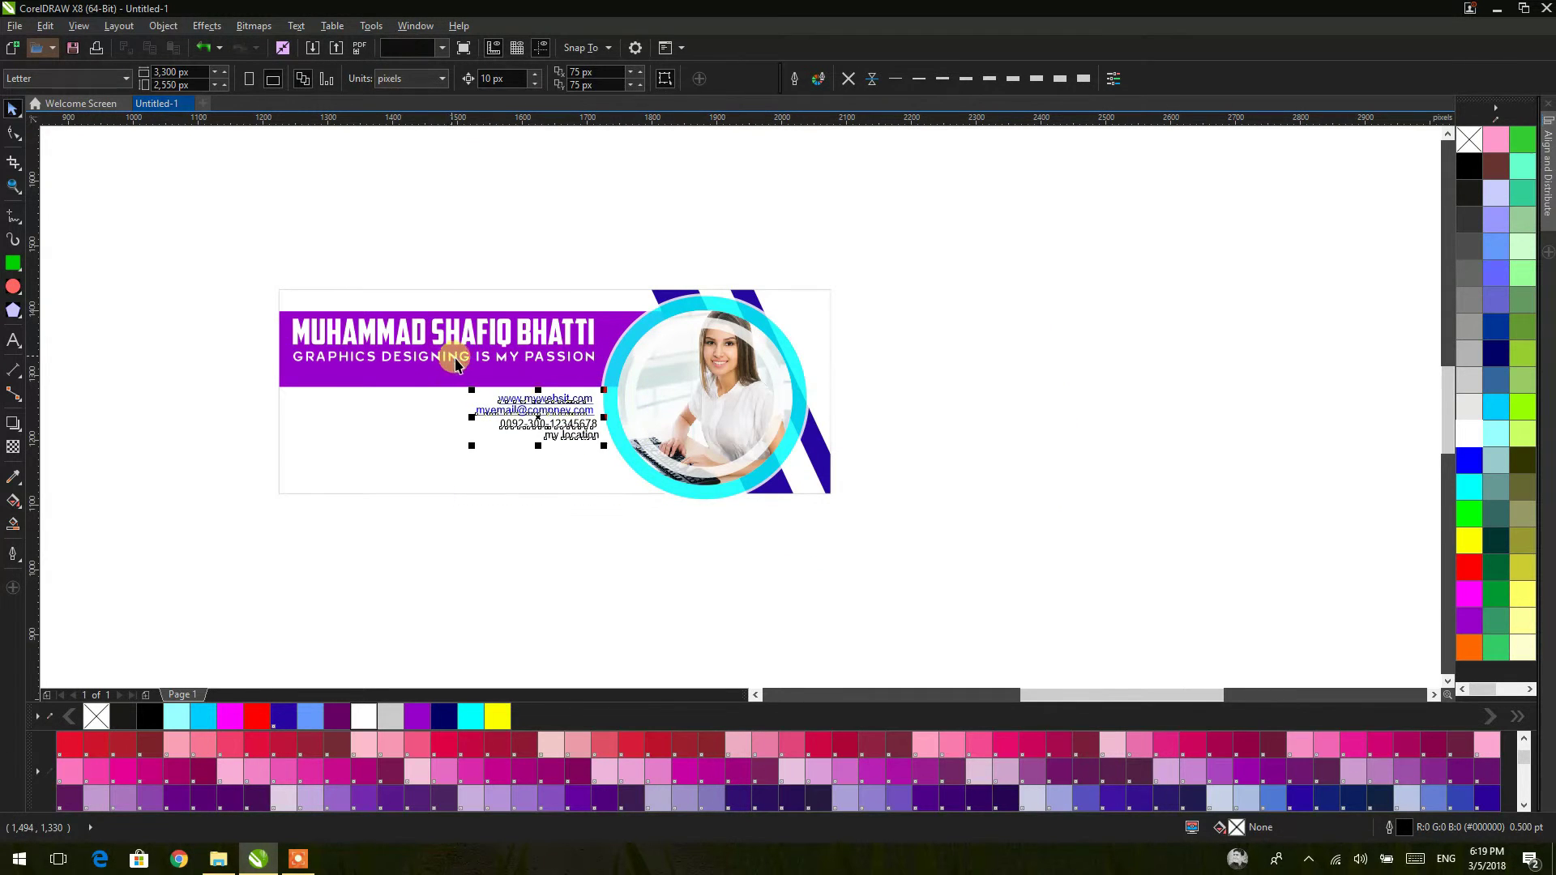
{"action": "left_click", "coordinate": [1471, 407]}
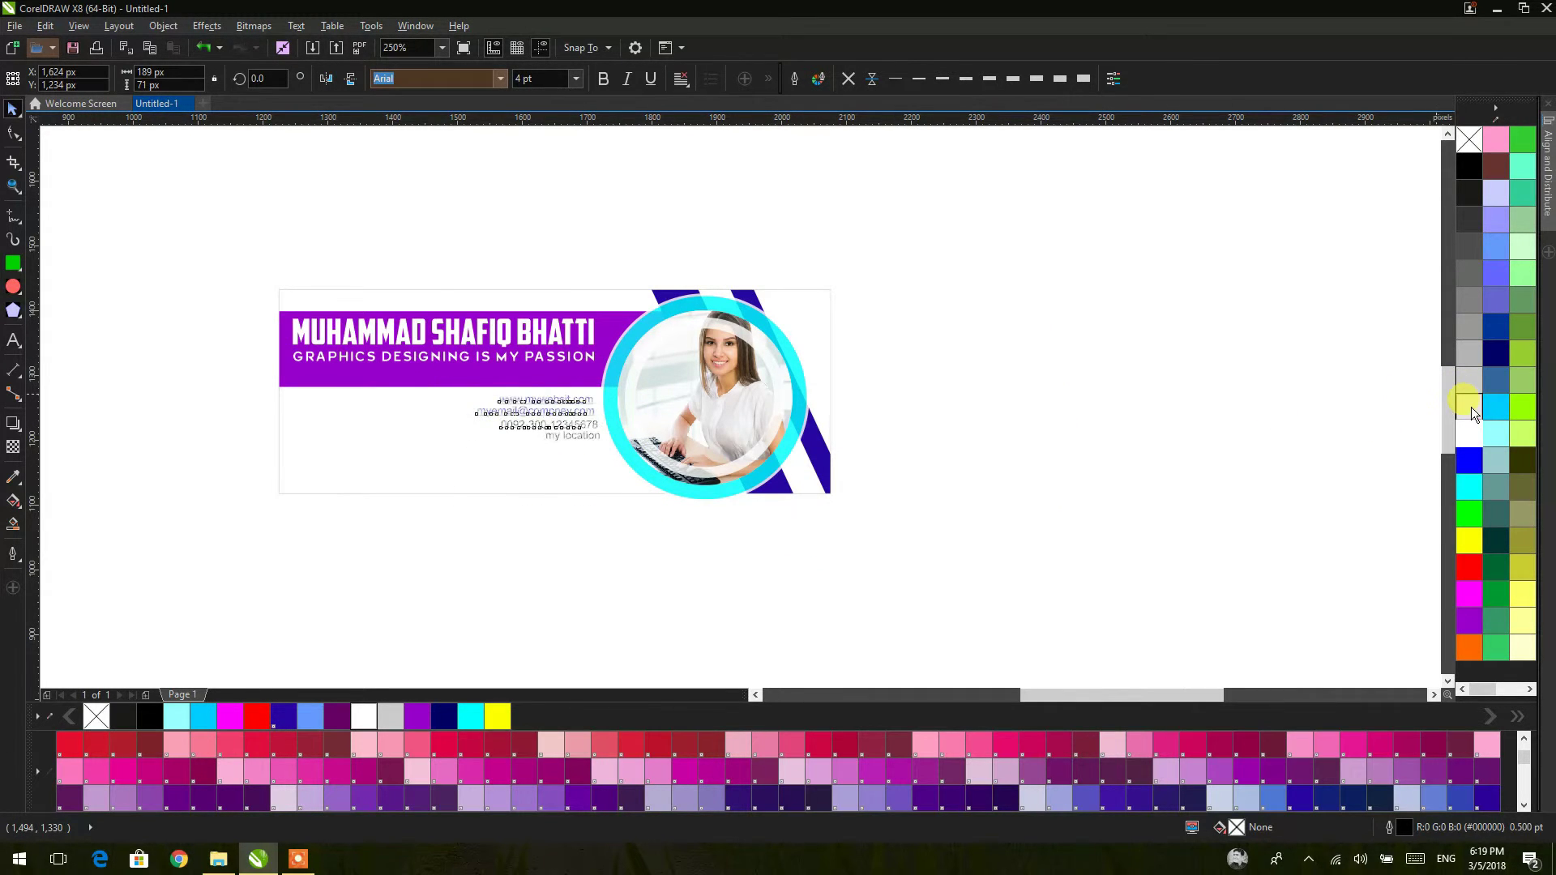
{"action": "left_click", "coordinate": [1471, 166]}
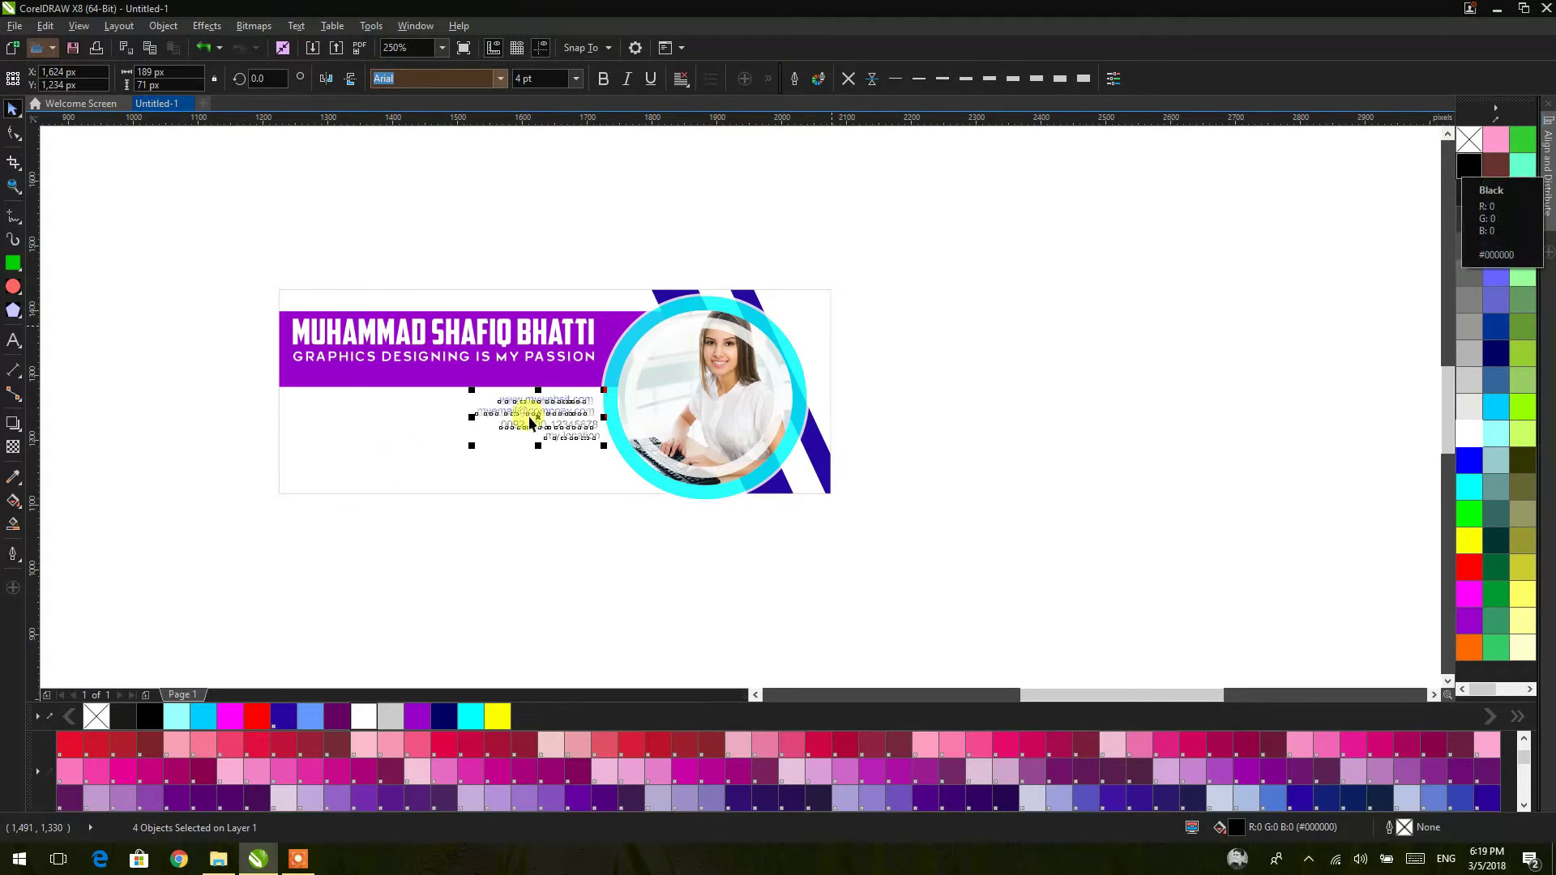
{"action": "right_click", "coordinate": [573, 401]}
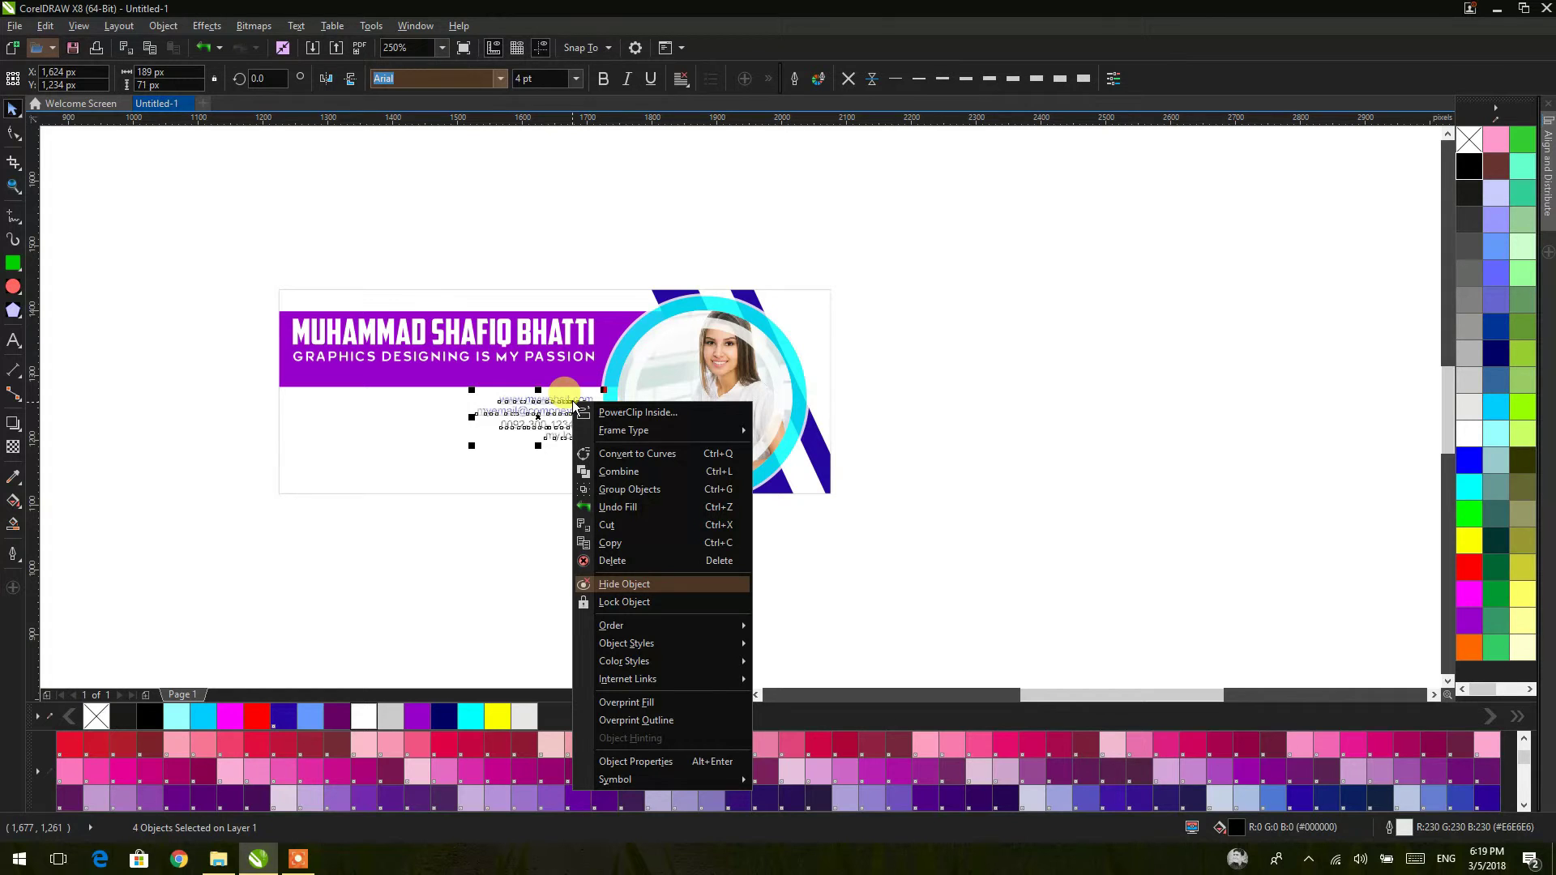
{"action": "left_click", "coordinate": [980, 397]}
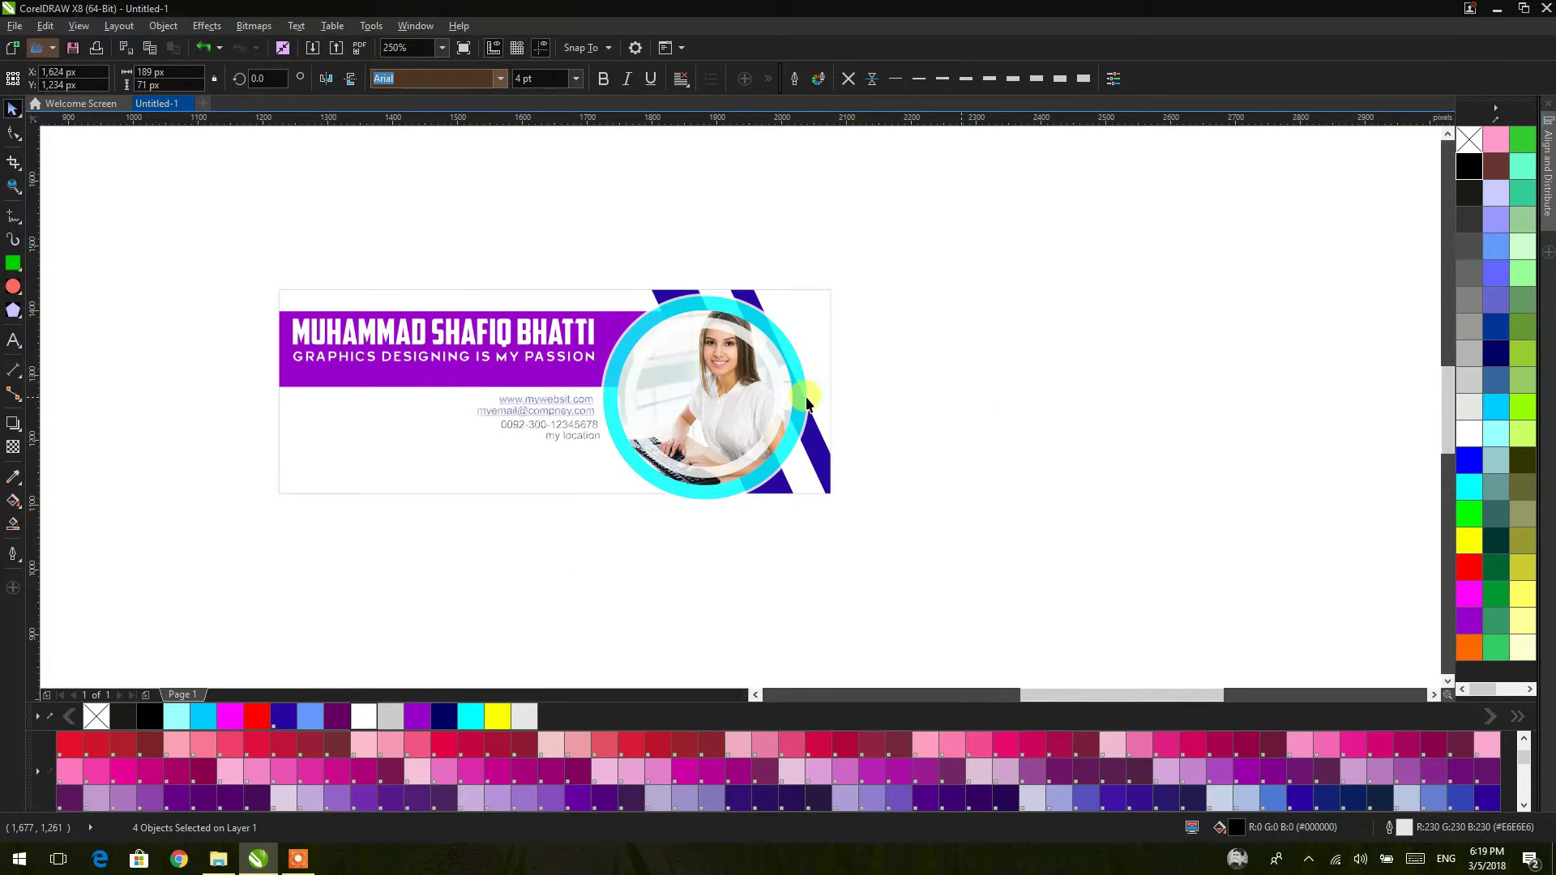
{"action": "scroll", "coordinate": [663, 435], "scroll_direction": "up", "scroll_amount": 4}
{"action": "key", "text": "Escape"}
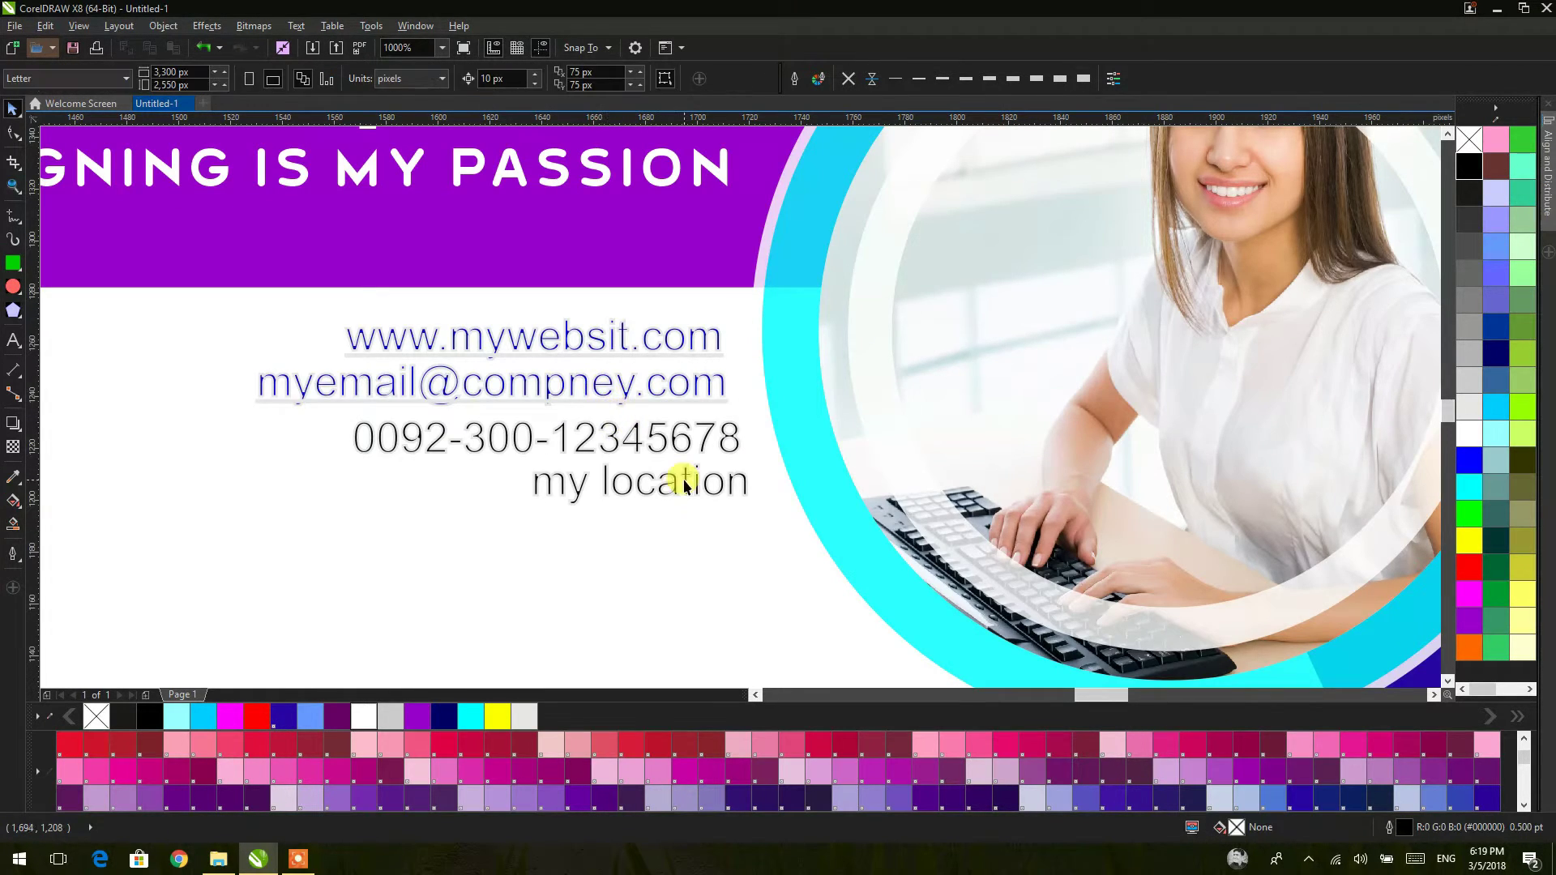
{"action": "scroll", "coordinate": [686, 481], "scroll_direction": "down", "scroll_amount": 3}
{"action": "left_click_drag", "start_coordinate": [790, 605], "coordinate": [423, 343]}
{"action": "left_click", "coordinate": [848, 76]}
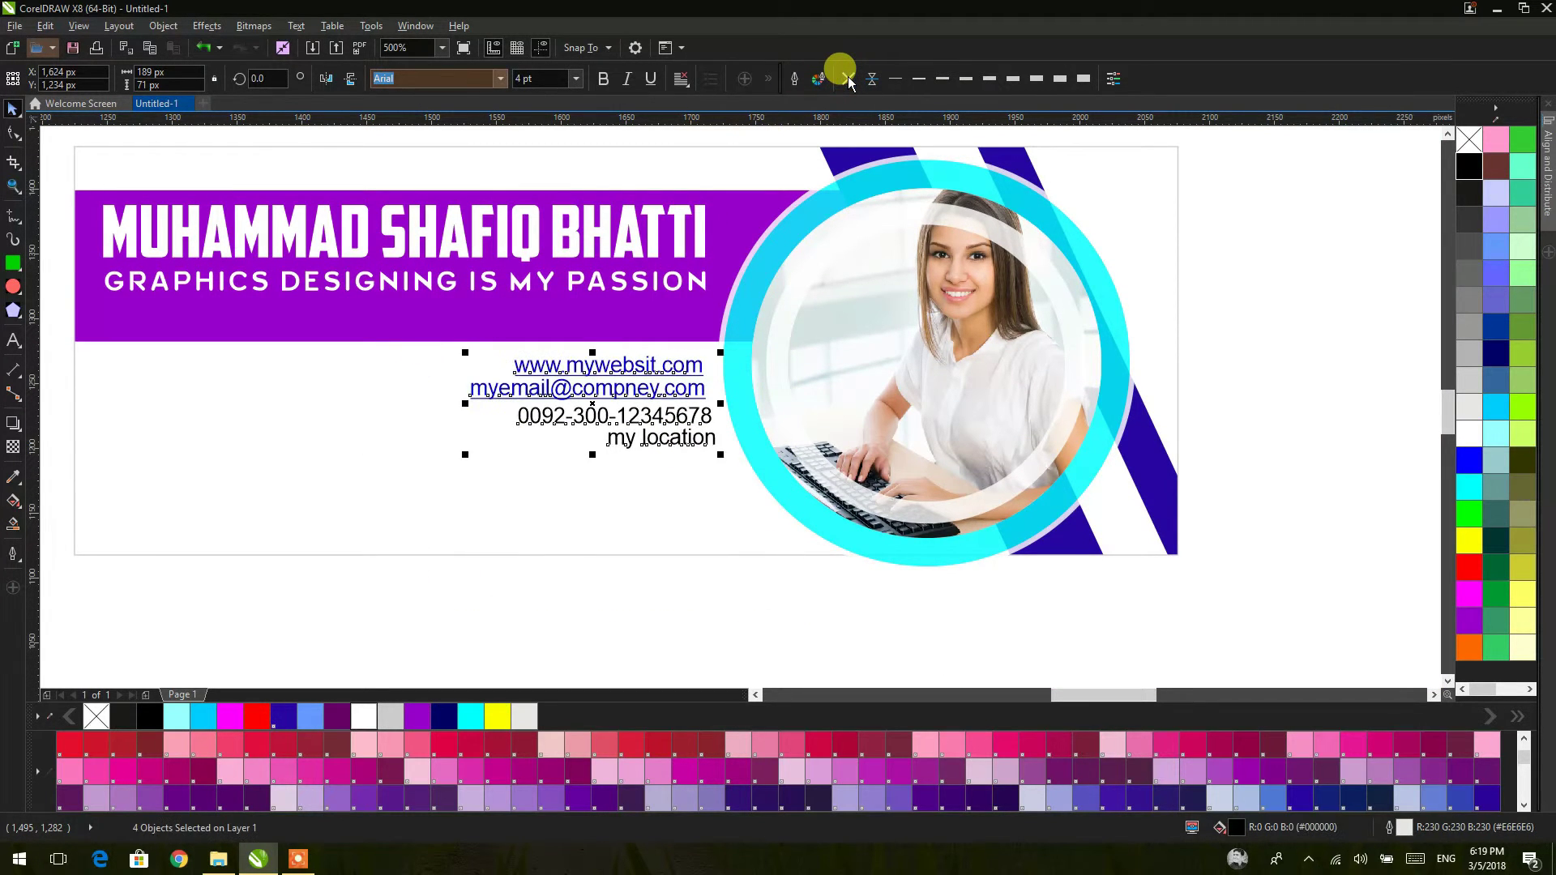
{"action": "key", "text": "Escape"}
{"action": "scroll", "coordinate": [776, 470], "scroll_direction": "down", "scroll_amount": 2}
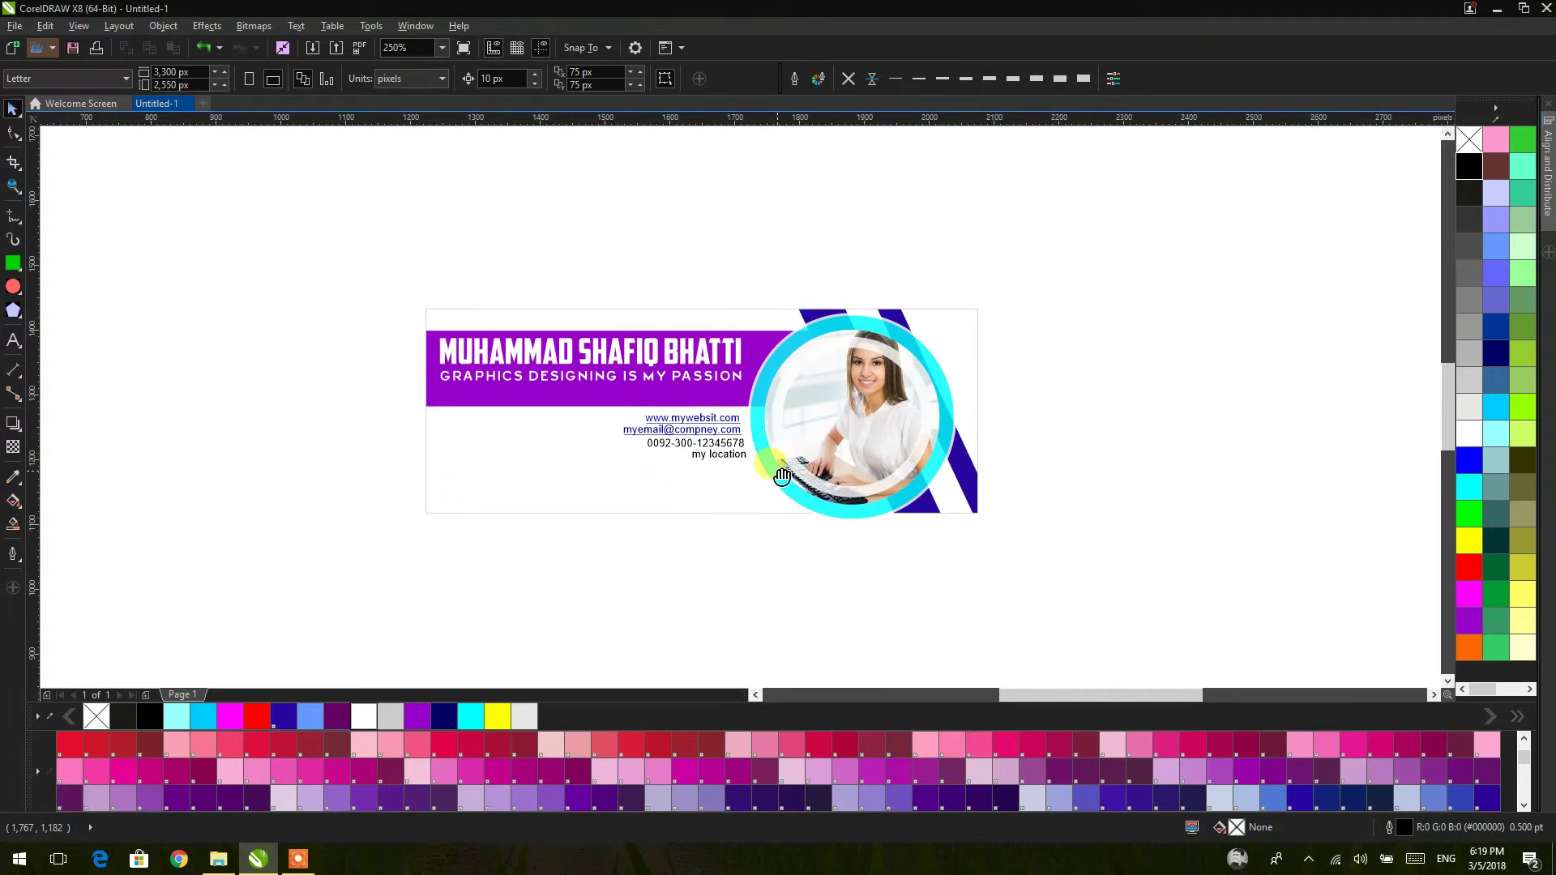
{"action": "scroll", "coordinate": [677, 495], "scroll_direction": "up", "scroll_amount": 2}
Step: Fill the background light grey and add a bottom-to-top gradient with near-white #E3DFDF top colour
{"action": "left_click", "coordinate": [674, 500]}
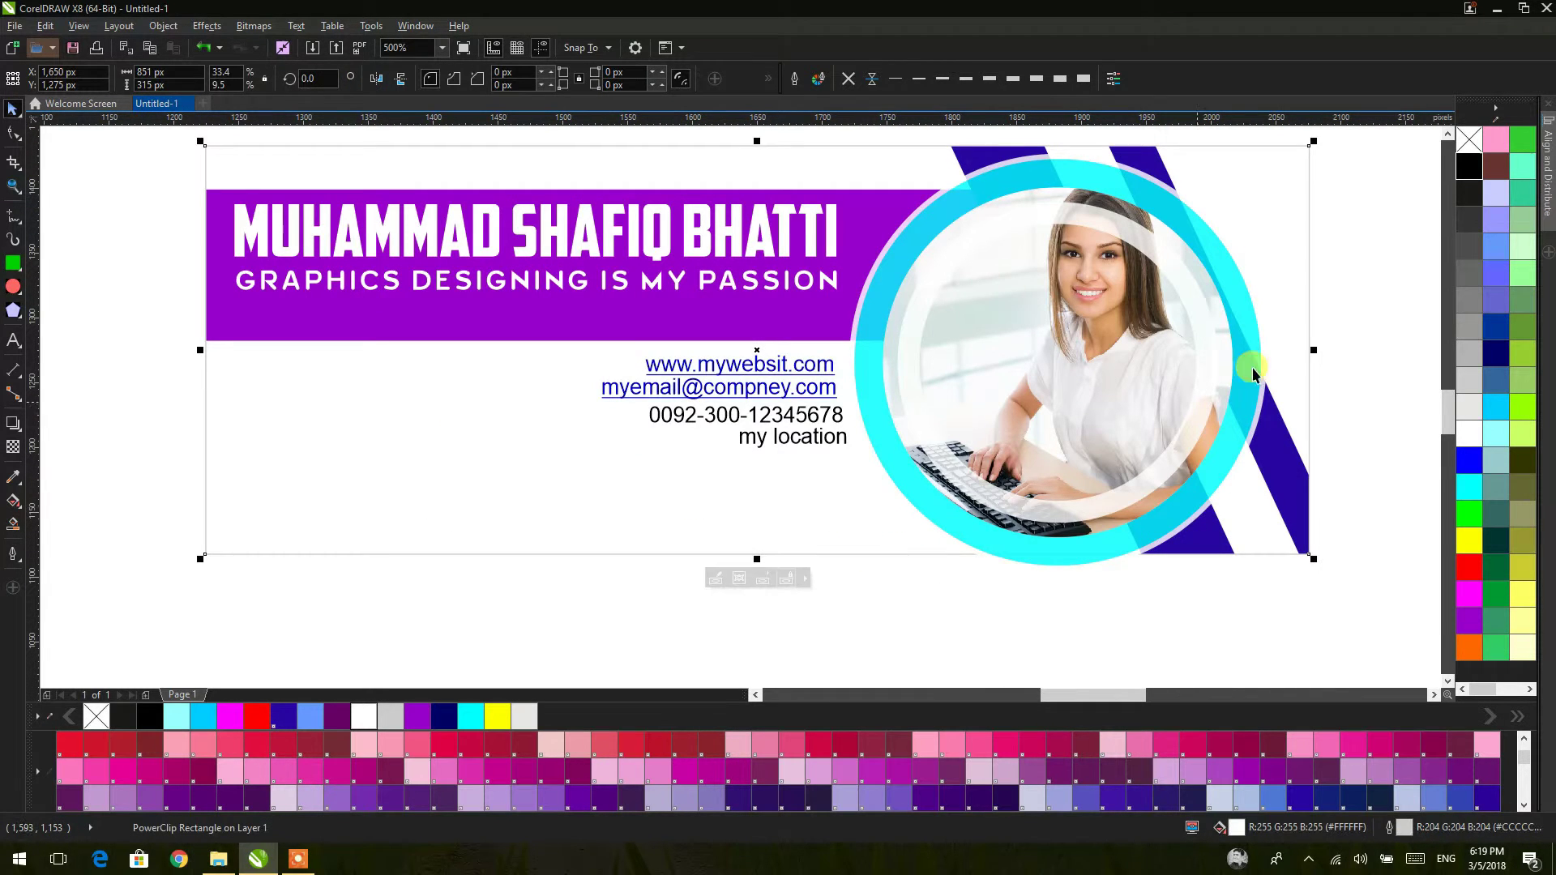
{"action": "left_click", "coordinate": [1471, 379]}
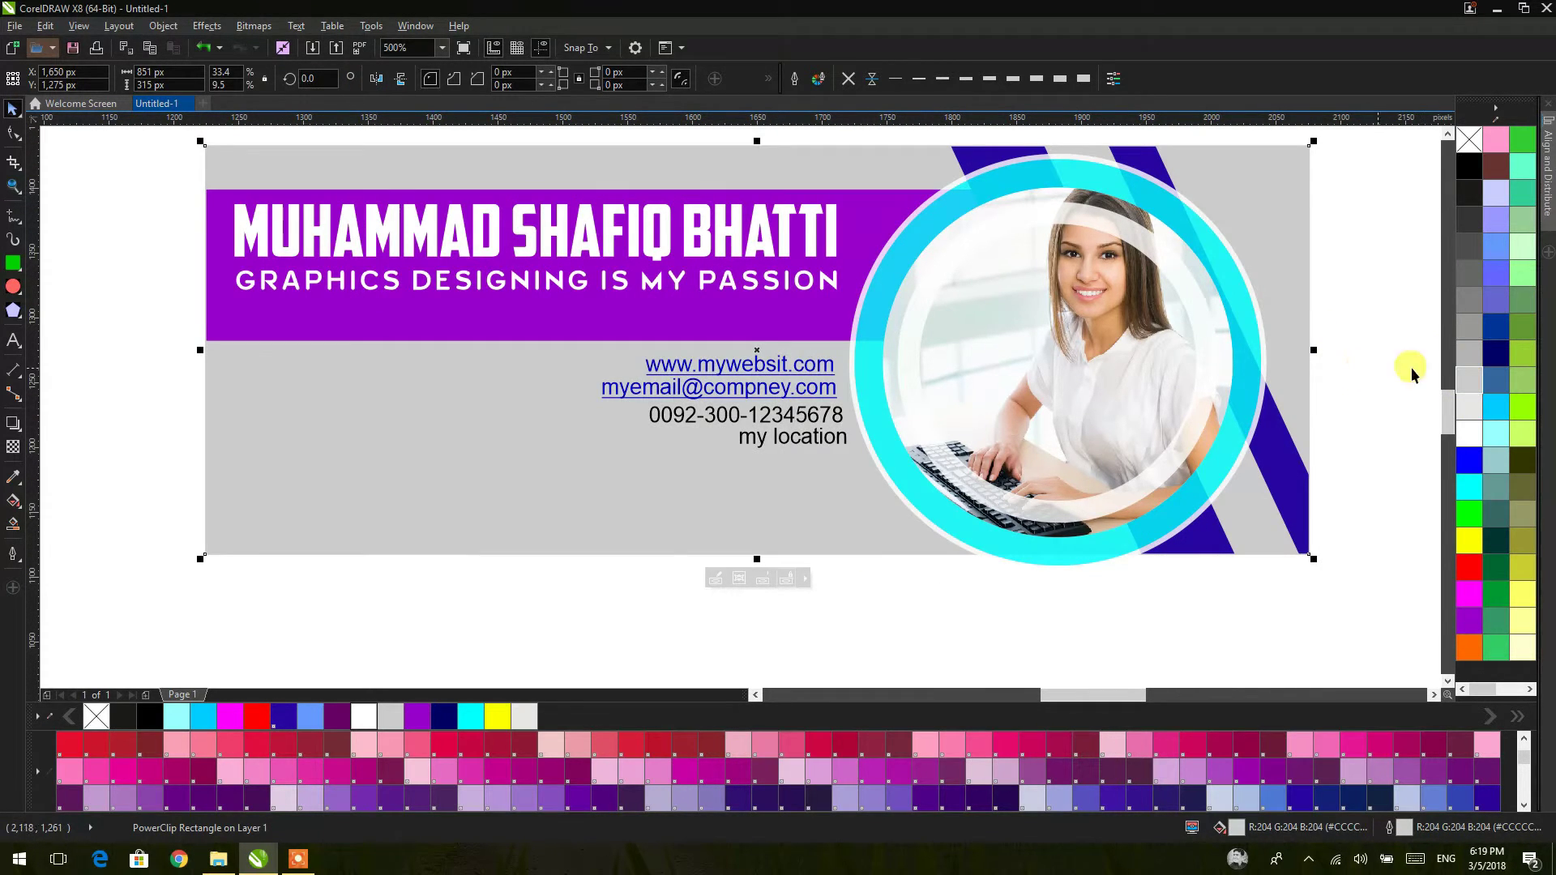
{"action": "scroll", "coordinate": [980, 375], "scroll_direction": "right", "scroll_amount": 1}
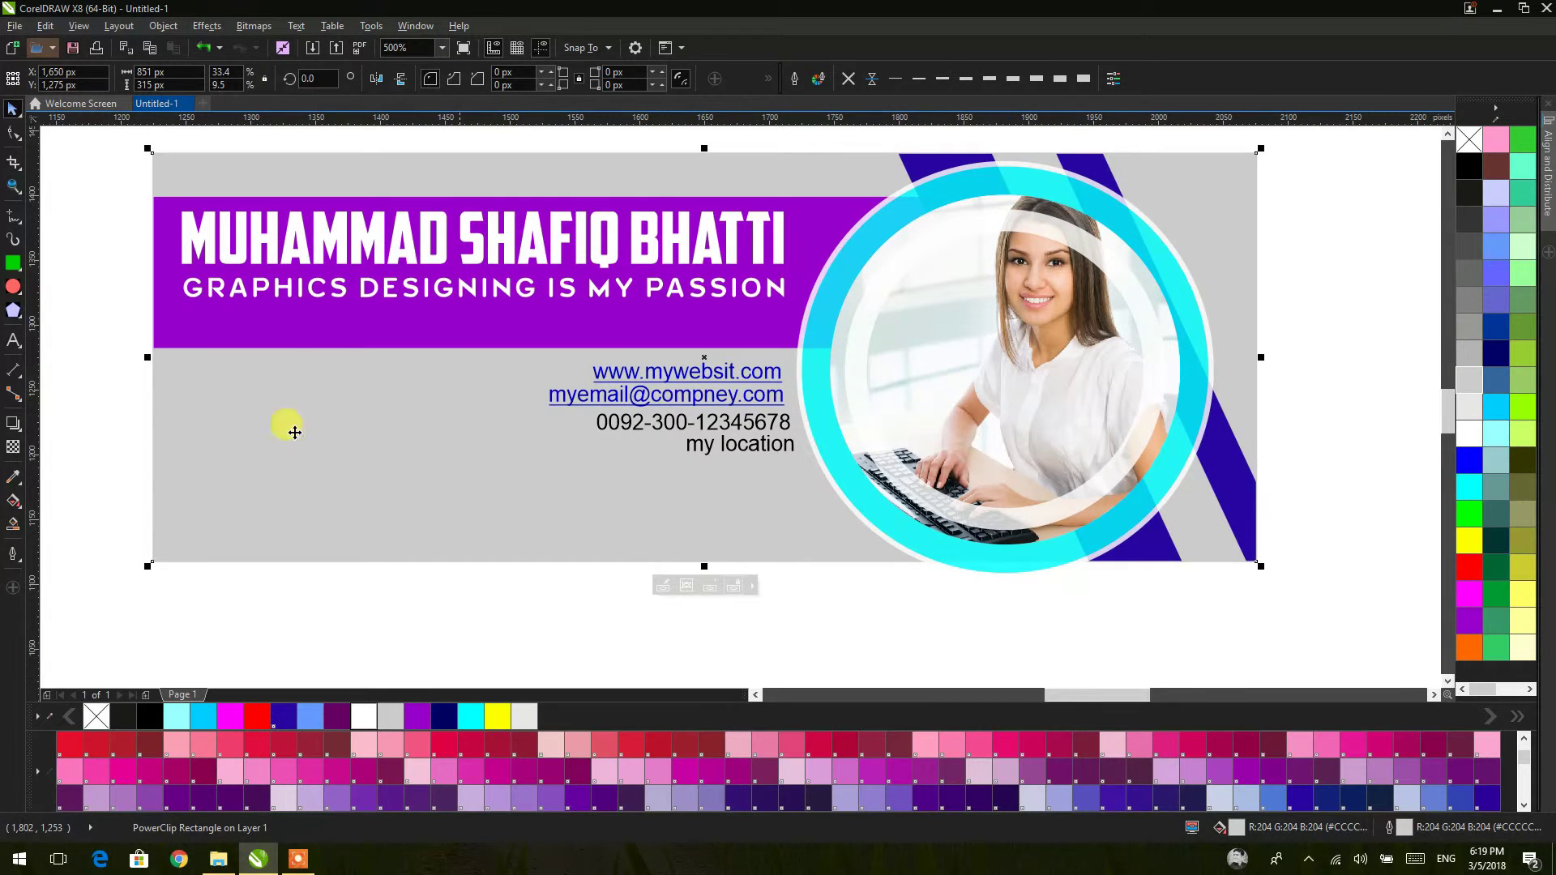
{"action": "left_click", "coordinate": [13, 500]}
{"action": "left_click_drag", "start_coordinate": [759, 561], "coordinate": [737, 196]}
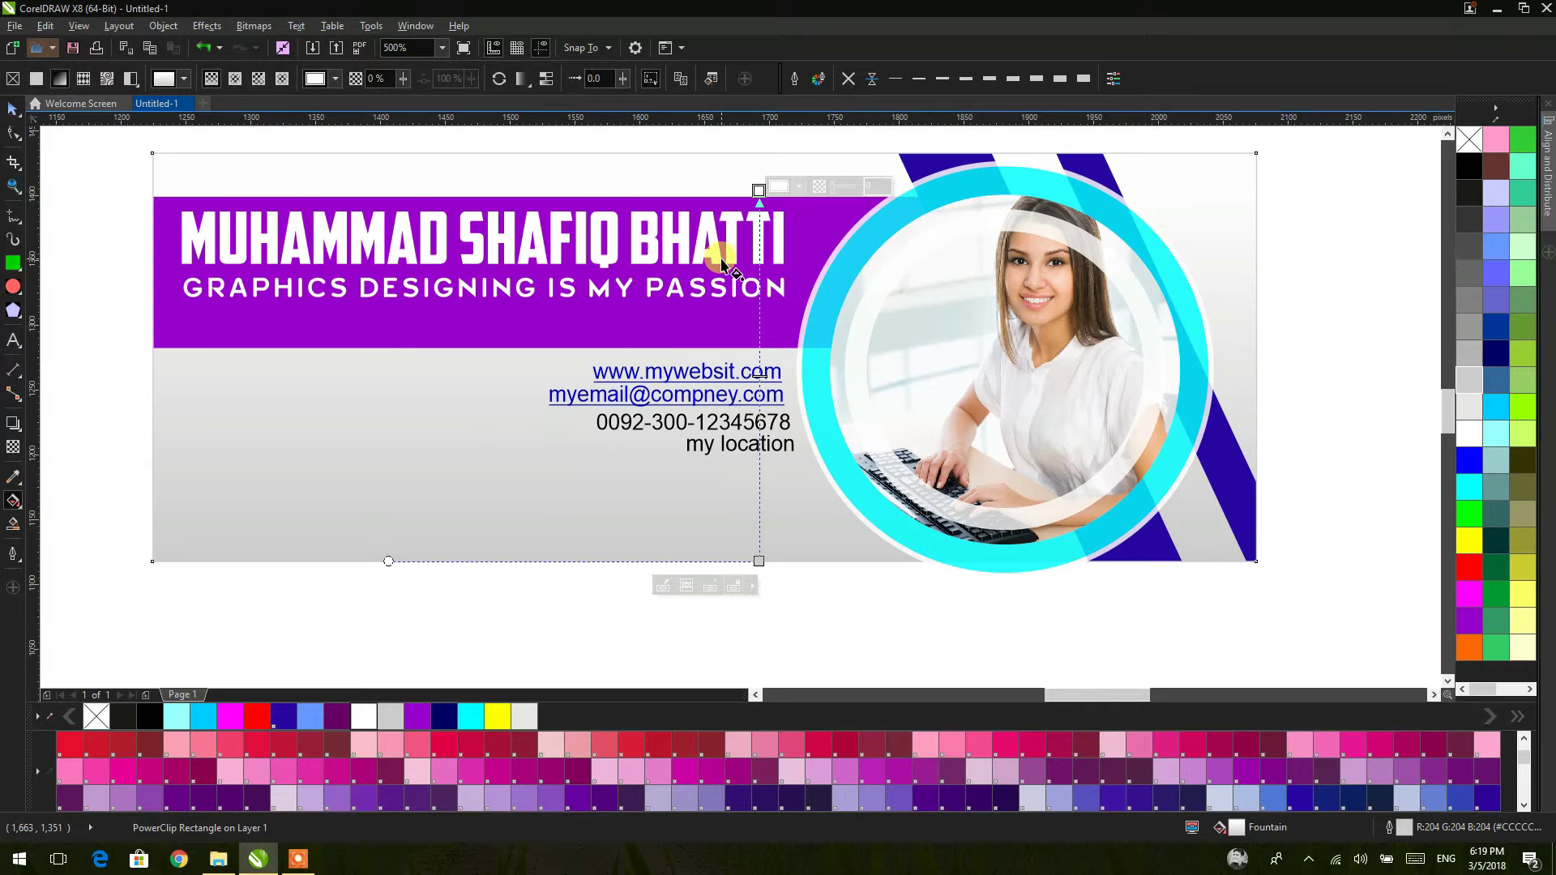
{"action": "left_click", "coordinate": [800, 188]}
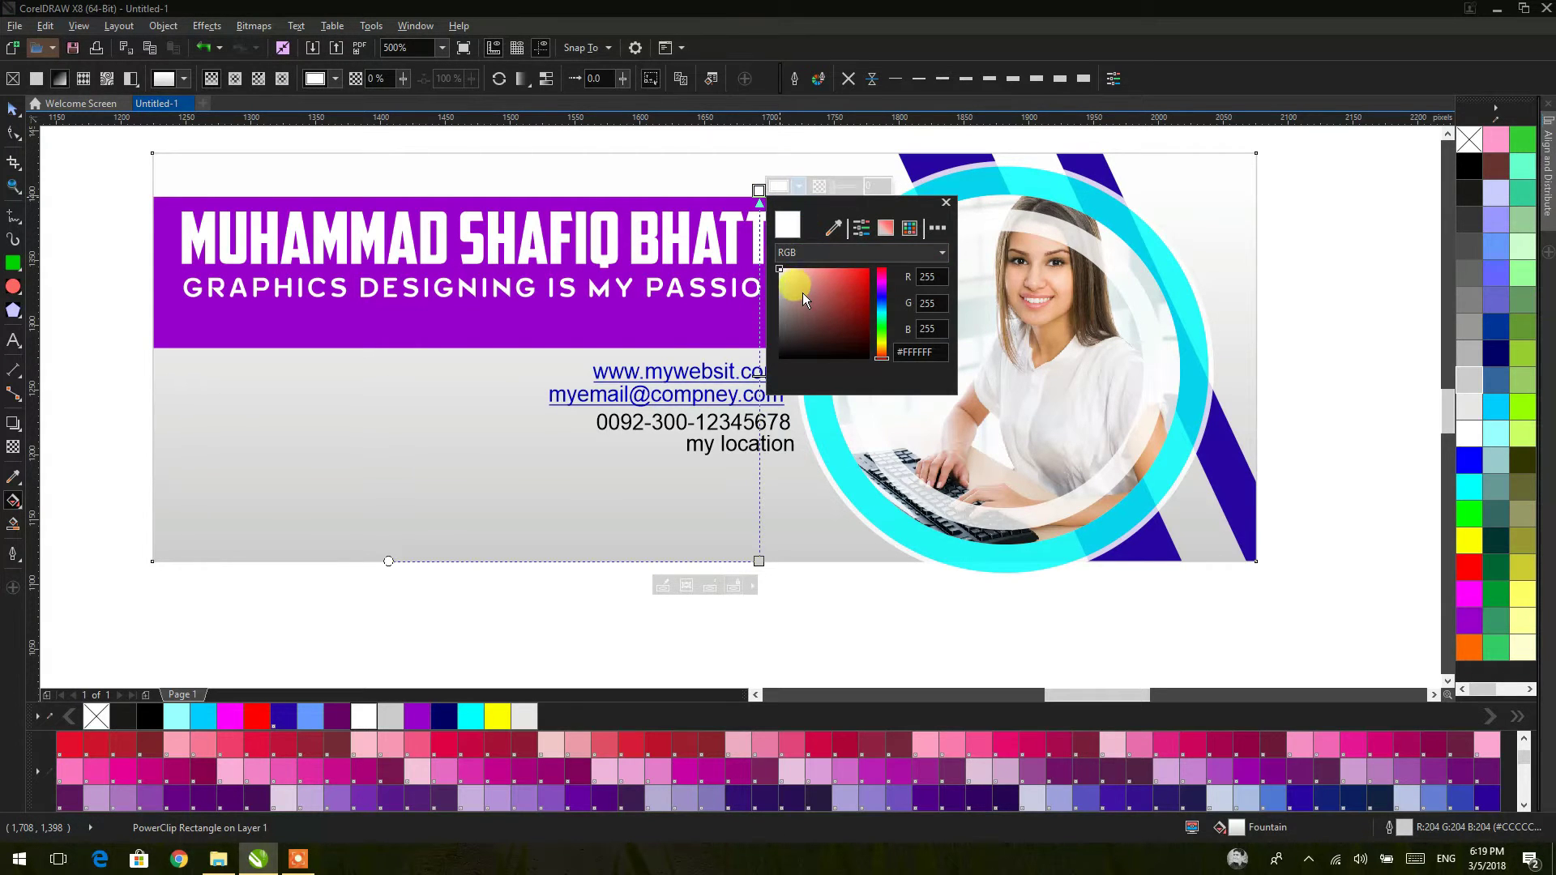
{"action": "left_click", "coordinate": [783, 314]}
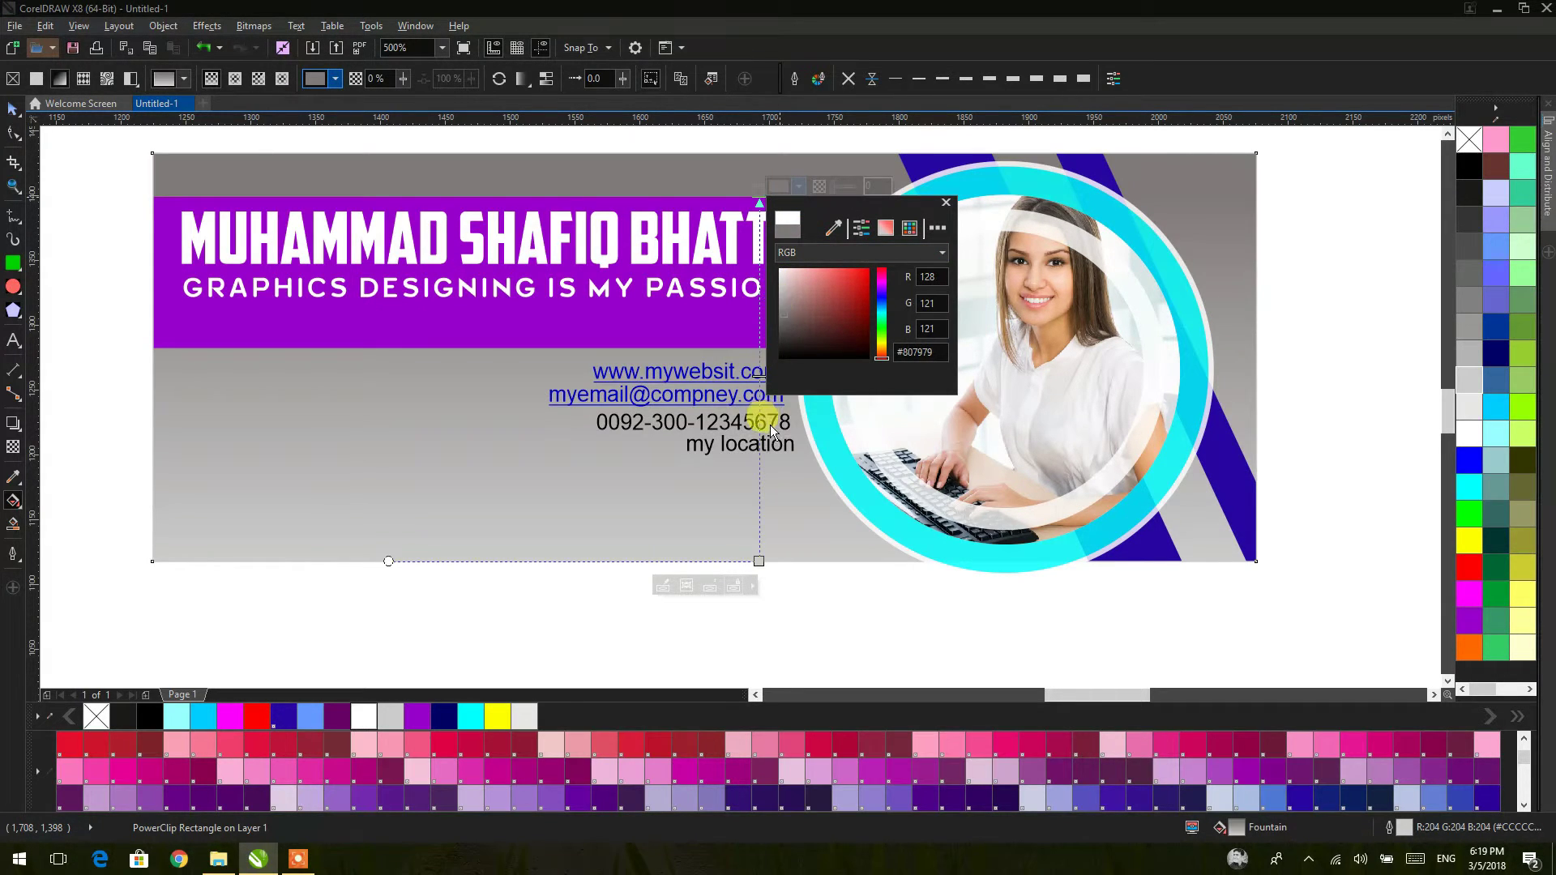
{"action": "left_click", "coordinate": [780, 286]}
{"action": "left_click", "coordinate": [780, 278]}
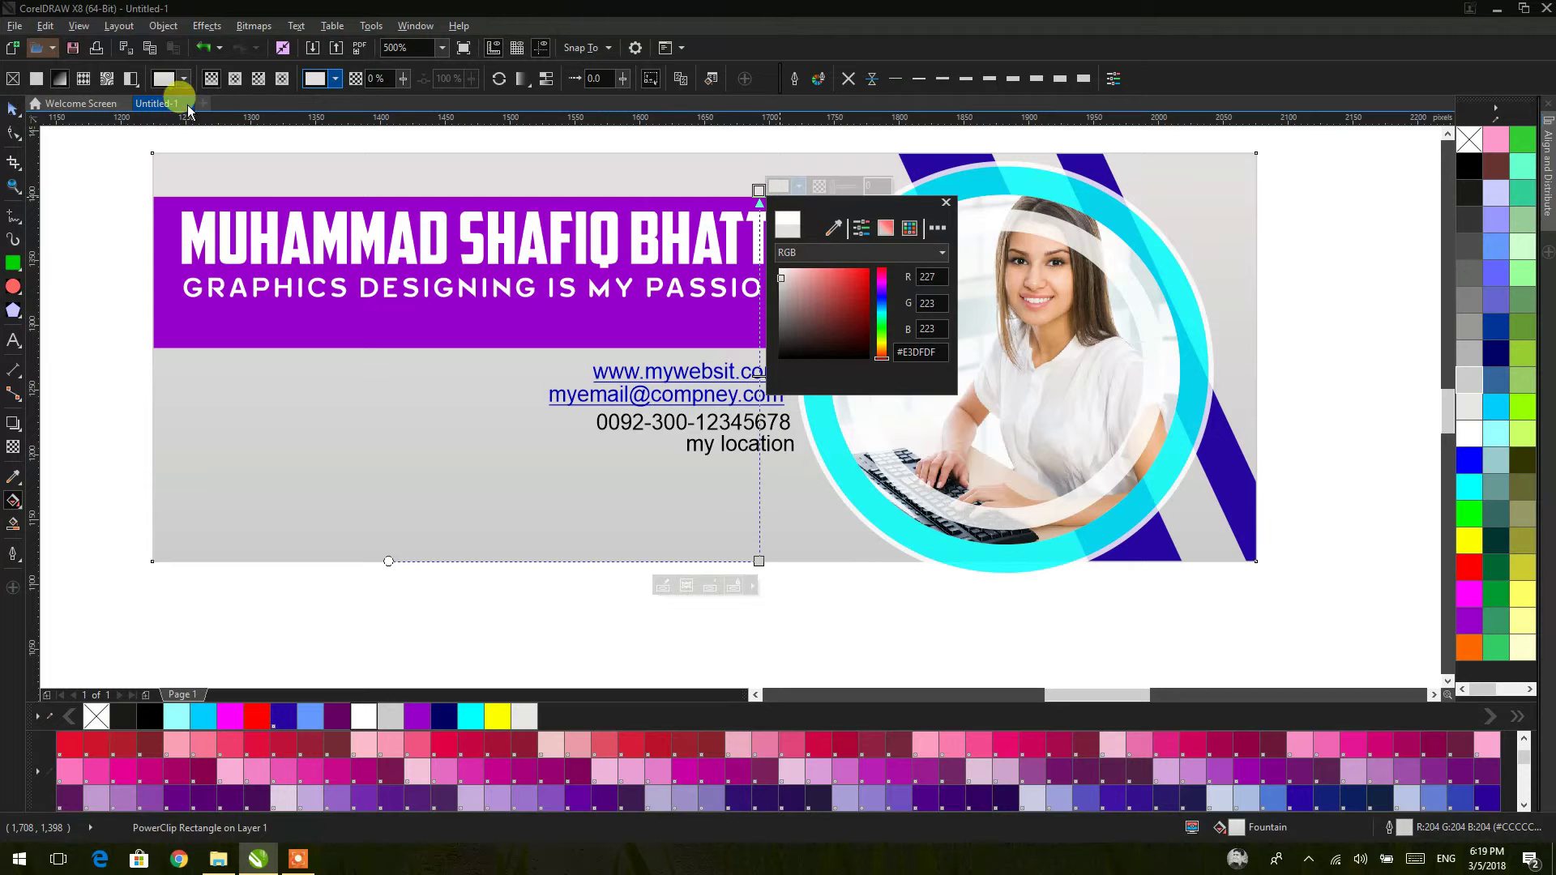
{"action": "left_click", "coordinate": [225, 69]}
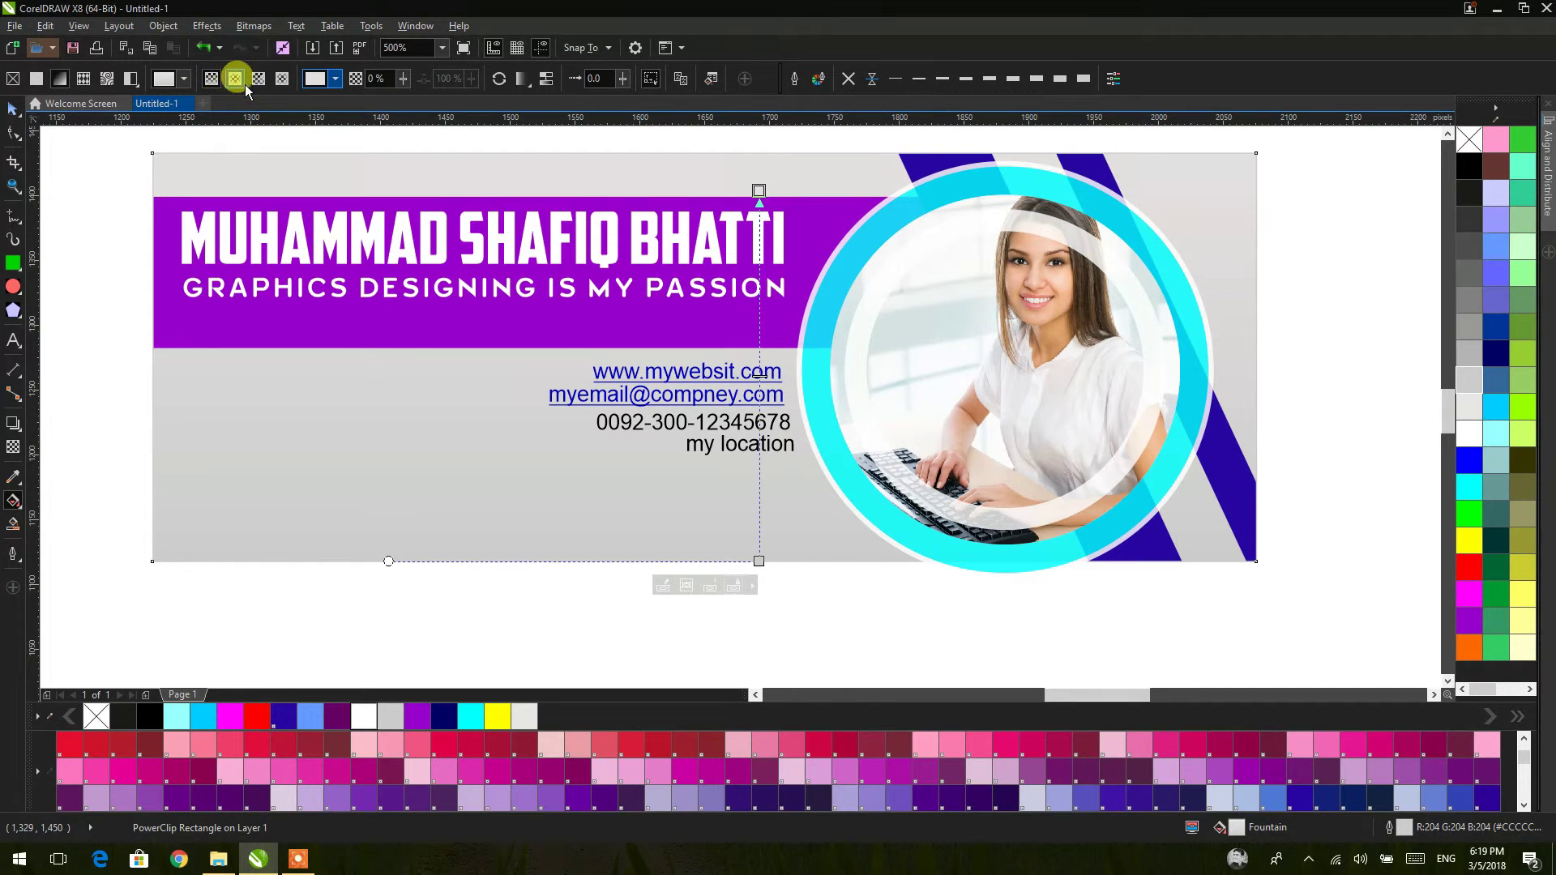
Step: Make the gradient radial around the contact area with a #ABA6A6 outer colour
{"action": "left_click", "coordinate": [234, 78]}
{"action": "left_click_drag", "start_coordinate": [740, 434], "coordinate": [1052, 447]}
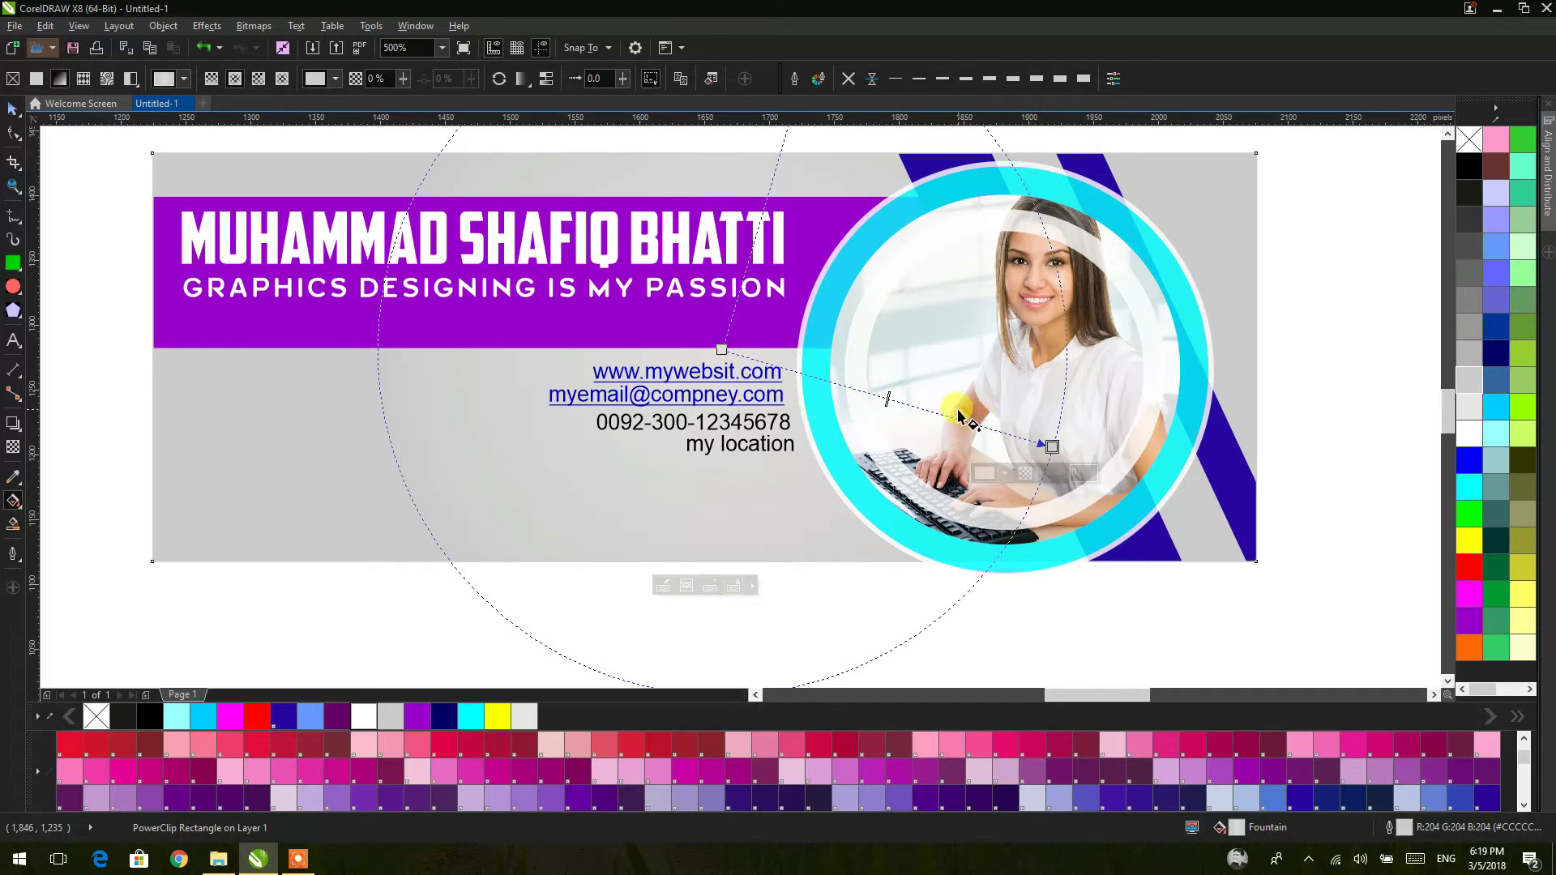
{"action": "left_click", "coordinate": [1003, 473]}
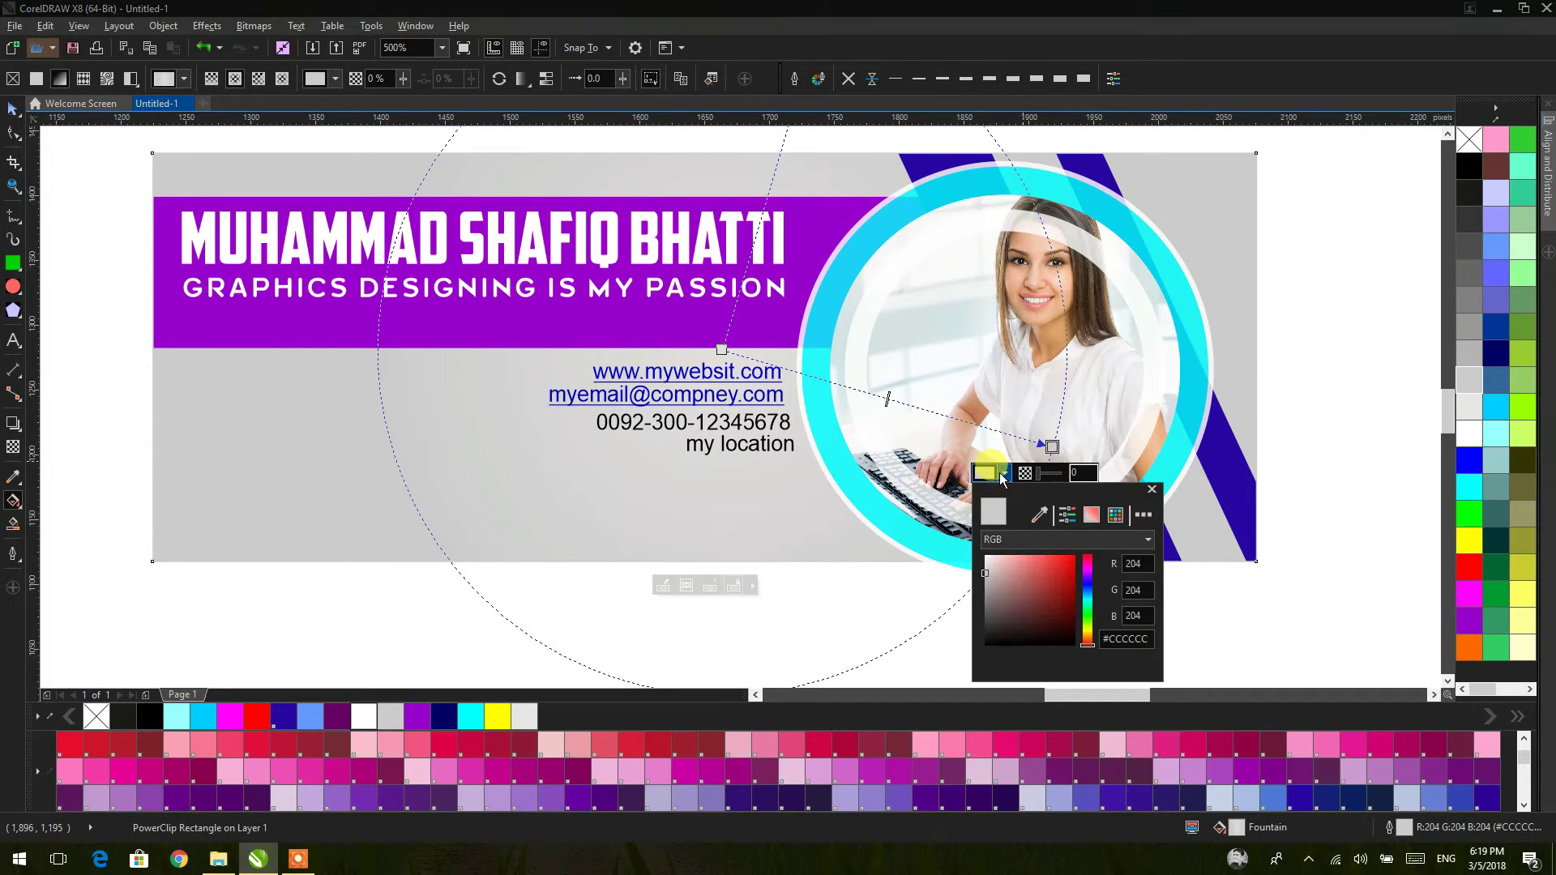
{"action": "left_click", "coordinate": [988, 592]}
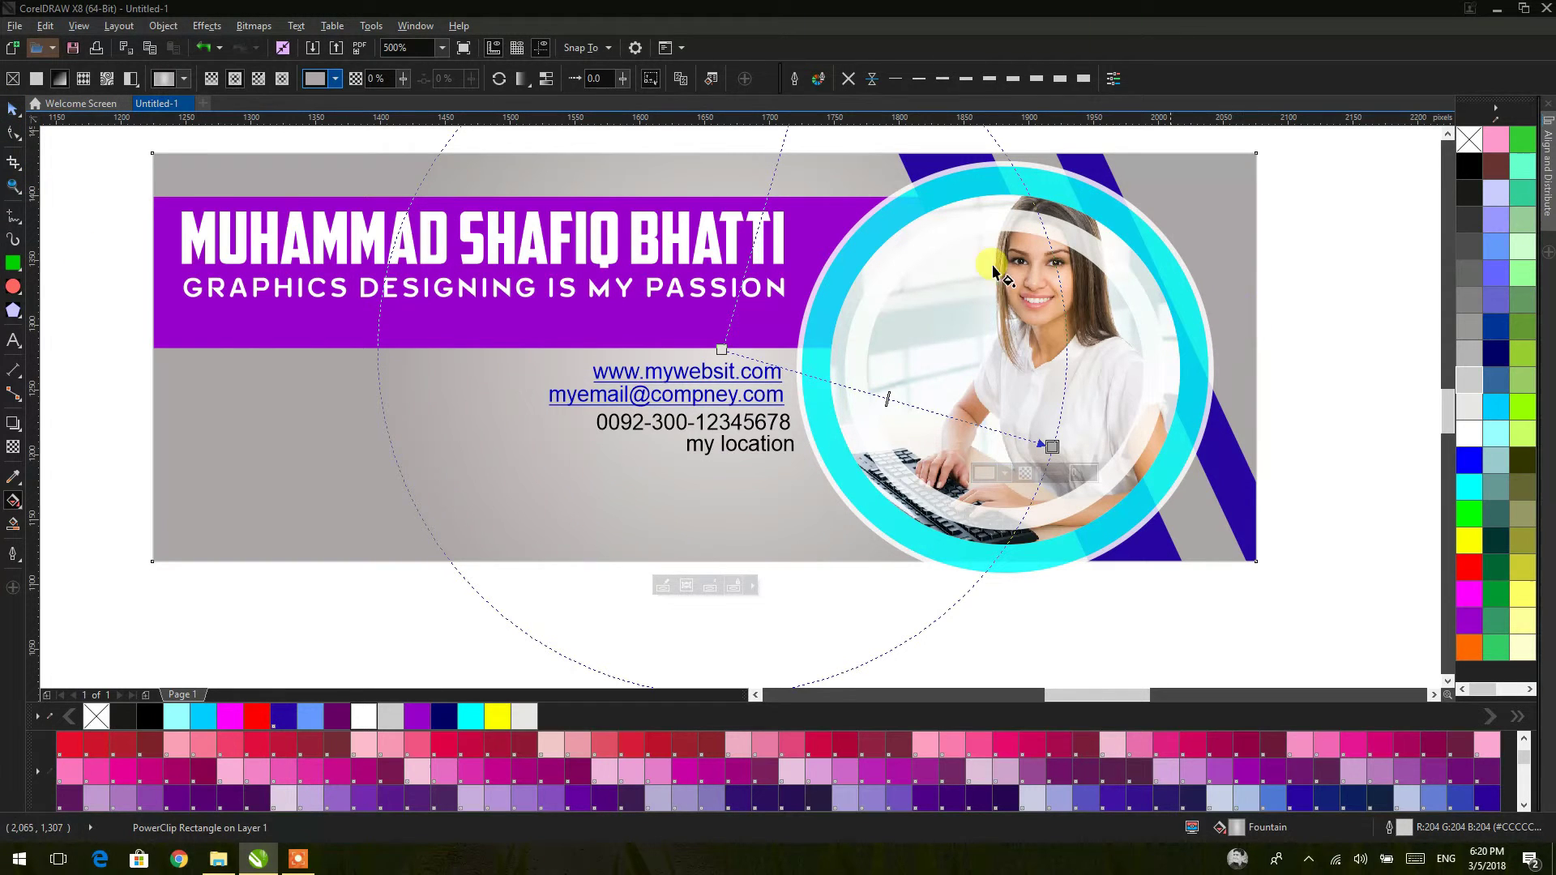
{"action": "left_click", "coordinate": [12, 108]}
{"action": "left_click", "coordinate": [121, 203]}
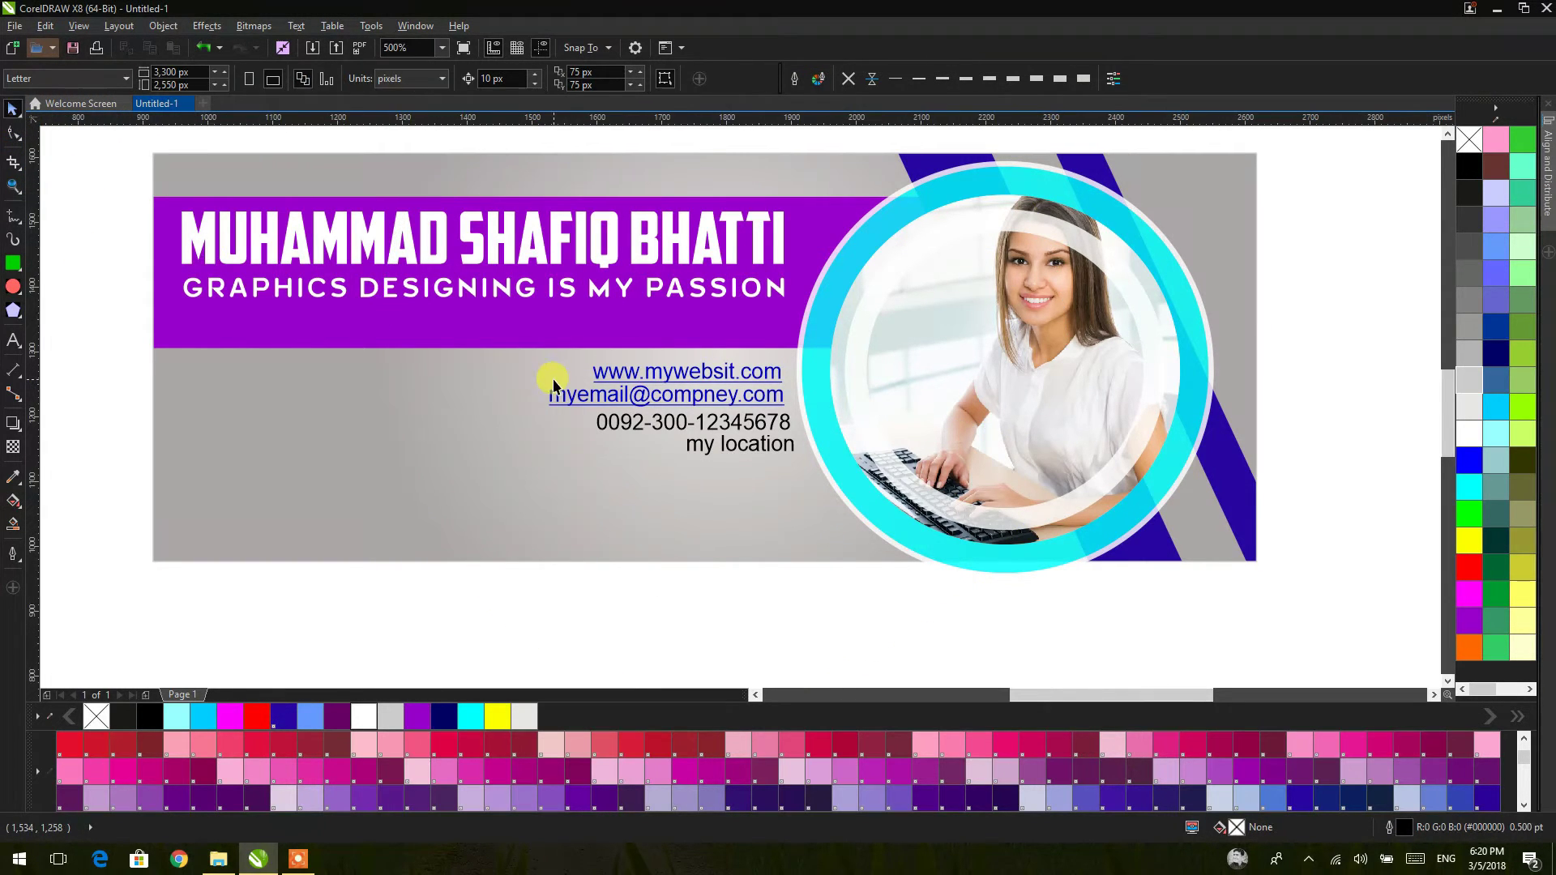
Step: Draw a rectangle beside the banner and size it to 658 × 210 px
{"action": "scroll", "coordinate": [567, 397], "scroll_direction": "down", "scroll_amount": 2}
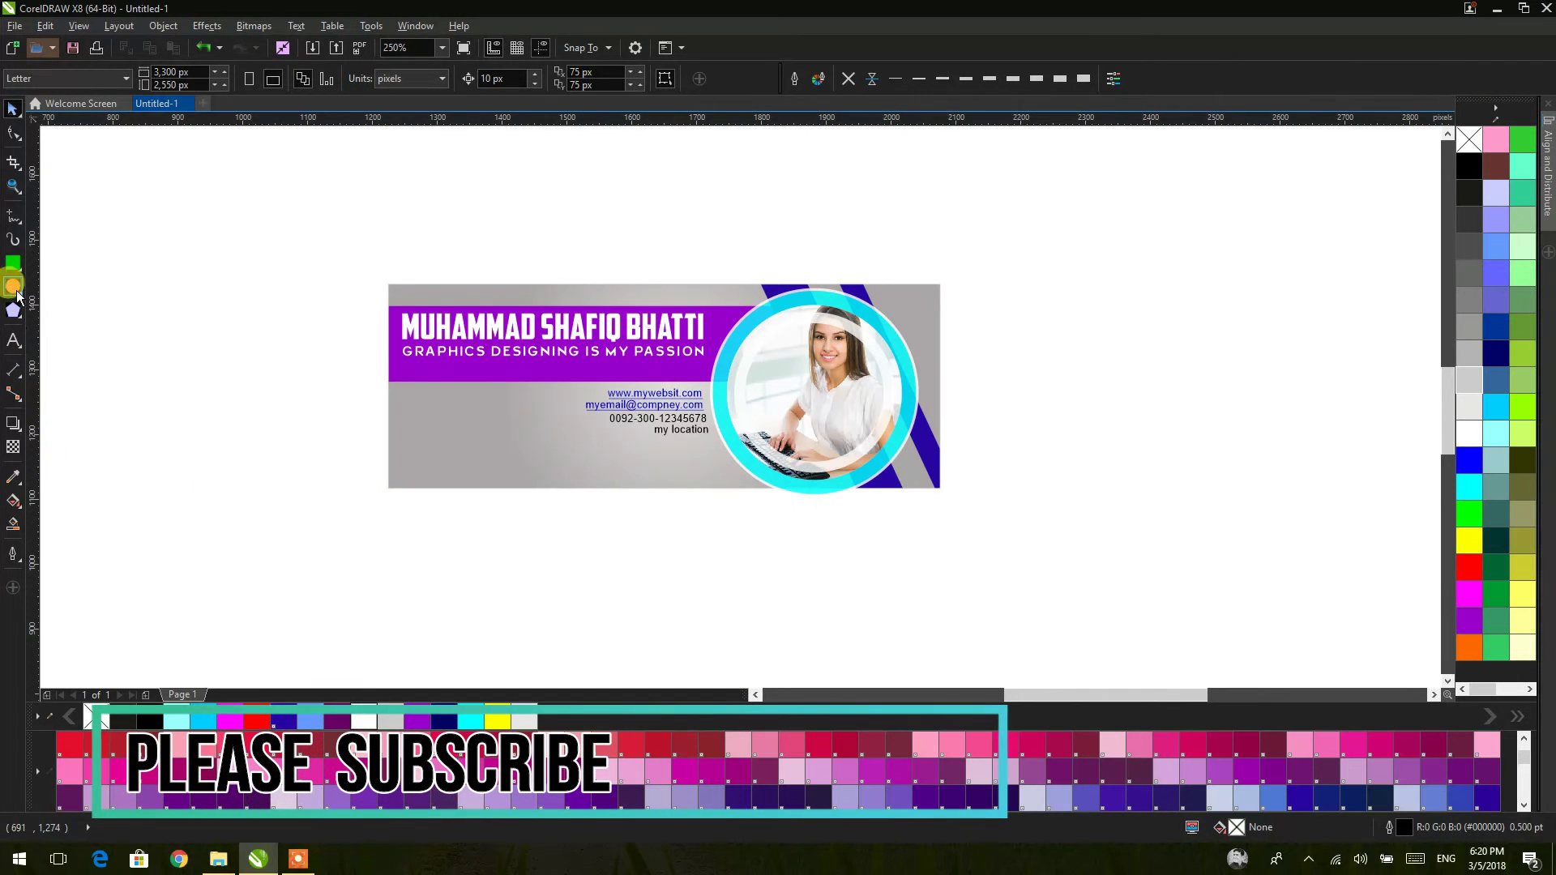
{"action": "left_click", "coordinate": [299, 857]}
{"action": "left_click", "coordinate": [1035, 834]}
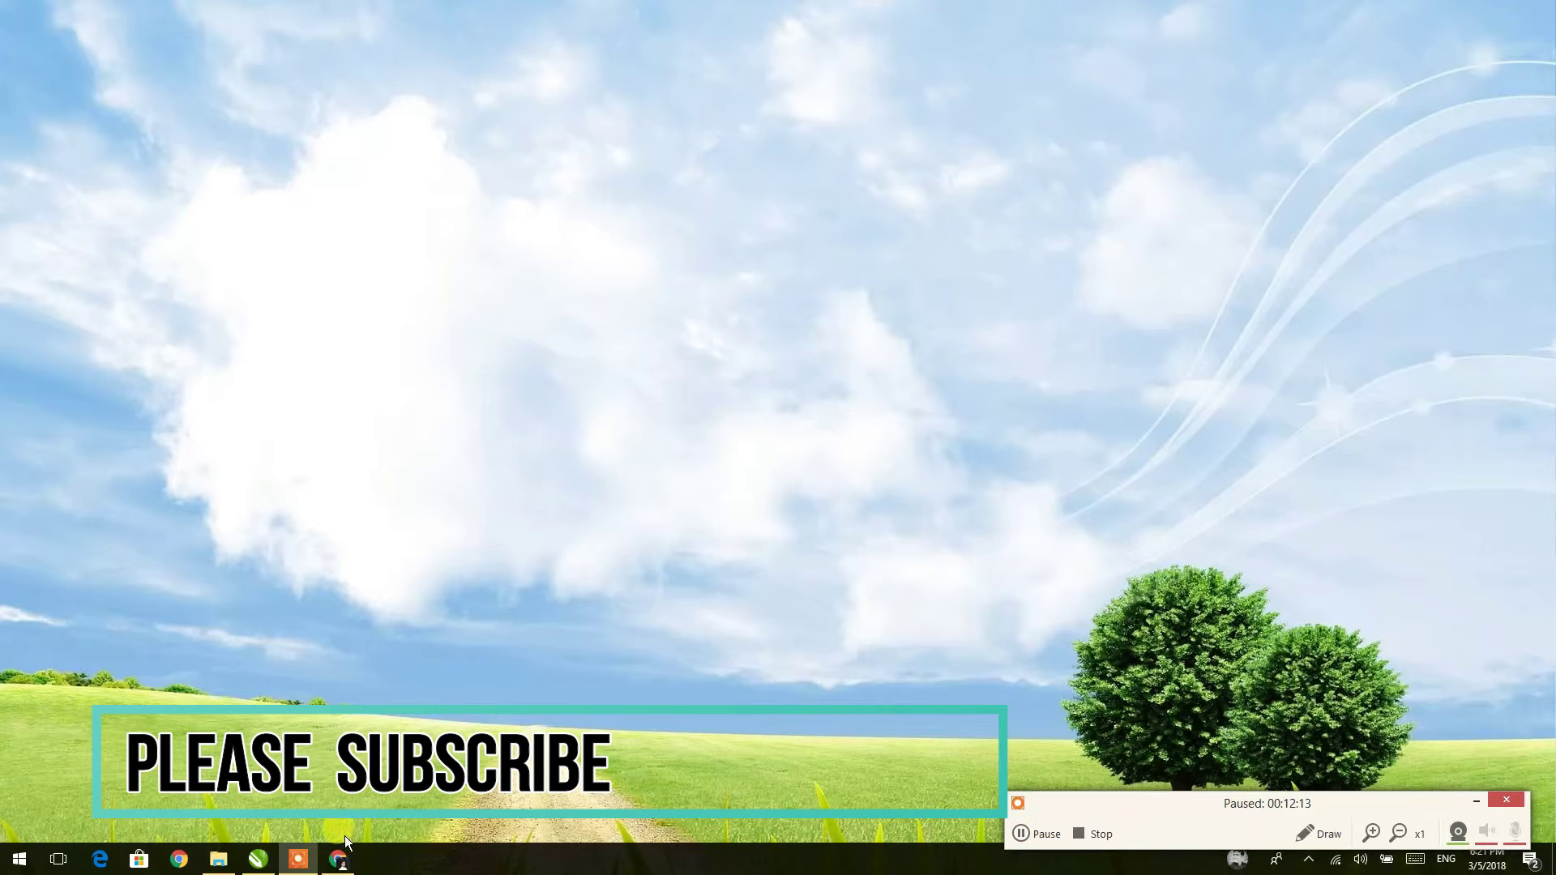
{"action": "left_click", "coordinate": [258, 857]}
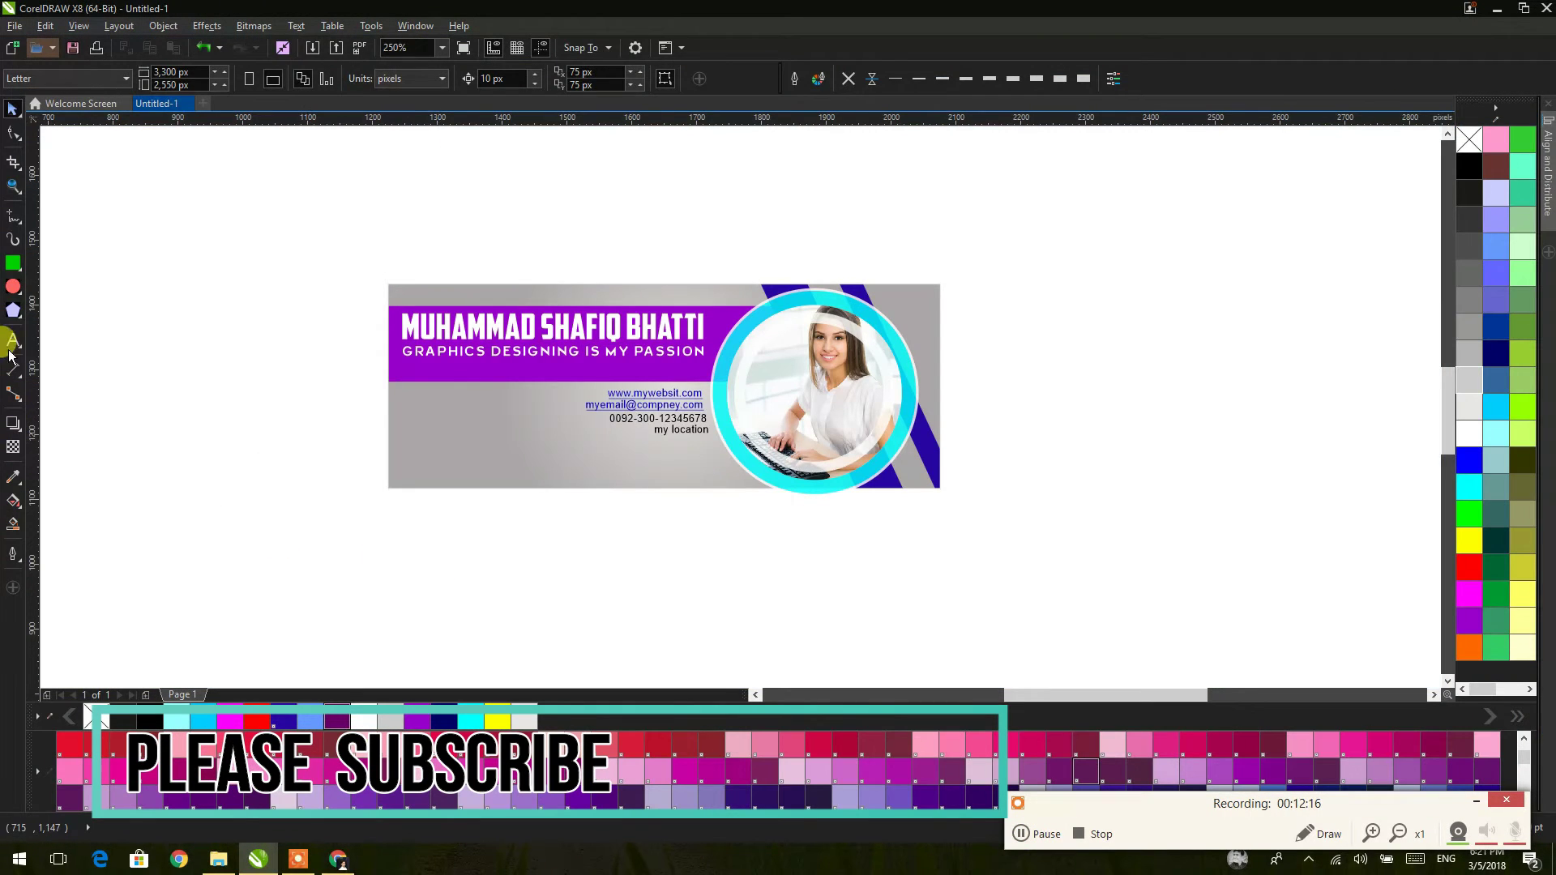
{"action": "left_click", "coordinate": [13, 262]}
{"action": "mouse_move", "coordinate": [1006, 309]}
{"action": "left_mouse_down"}
{"action": "mouse_move", "coordinate": [1098, 354]}
{"action": "mouse_move", "coordinate": [1320, 416]}
{"action": "mouse_move", "coordinate": [1330, 440]}
{"action": "left_mouse_up"}
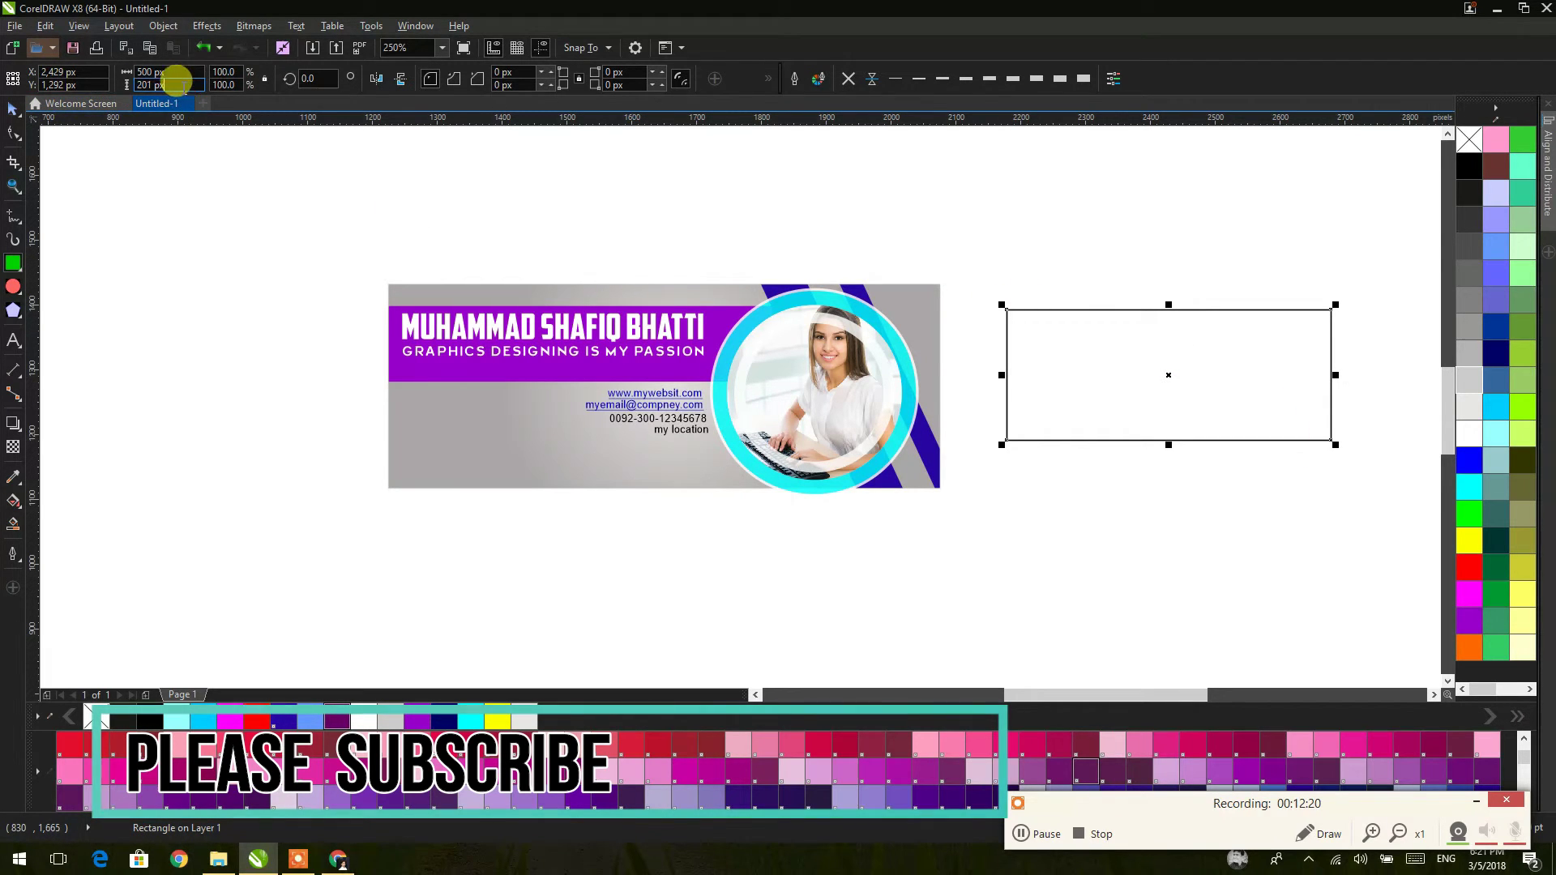
{"action": "left_click", "coordinate": [154, 84]}
{"action": "type", "text": "210"}
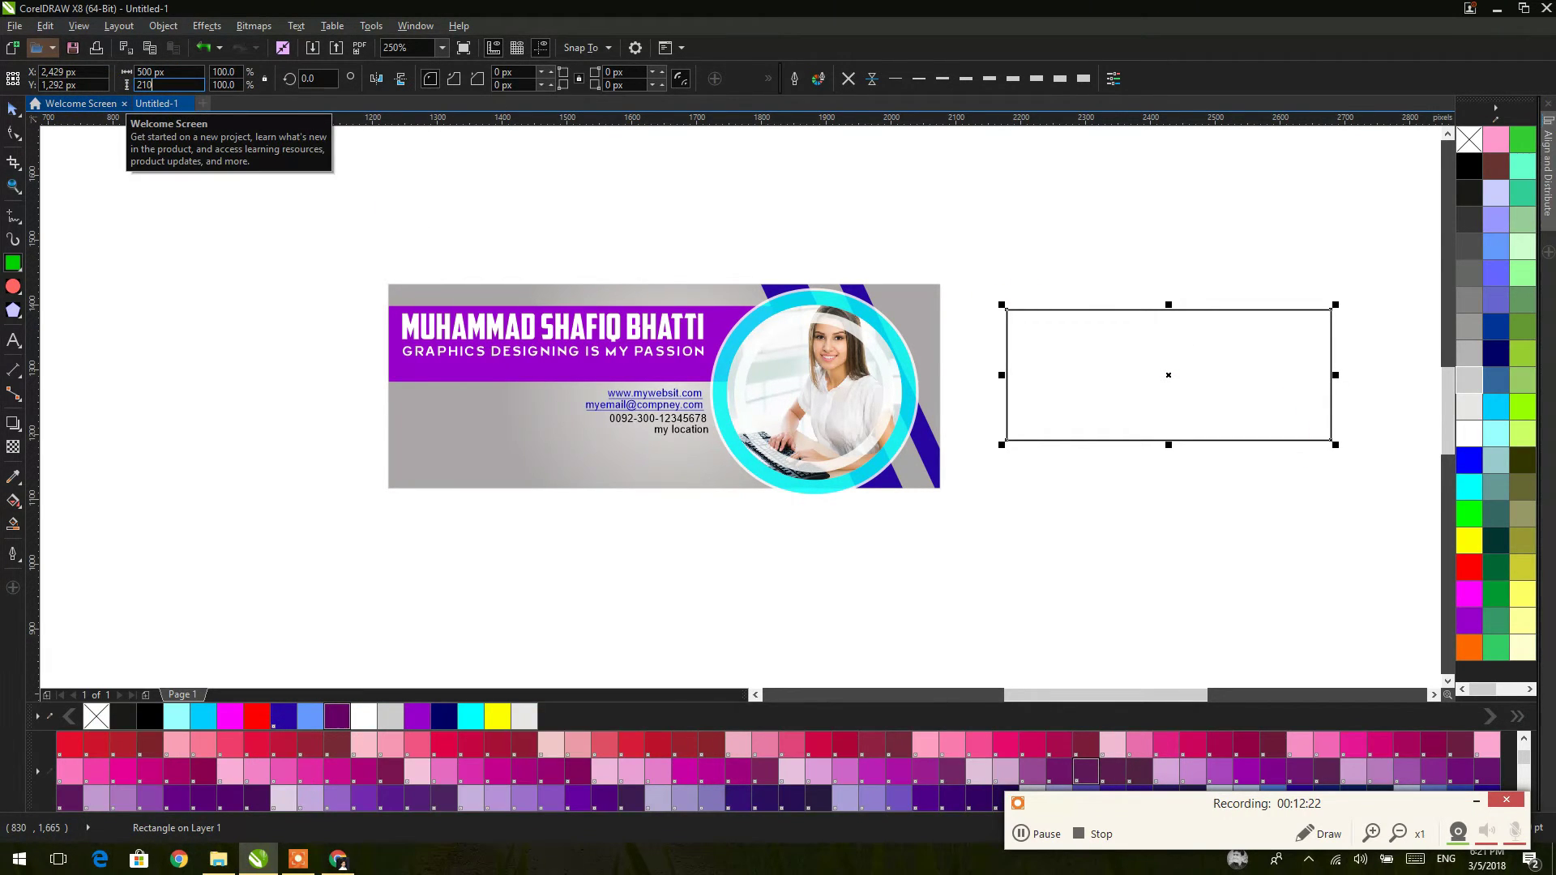
{"action": "key", "text": "Tab"}
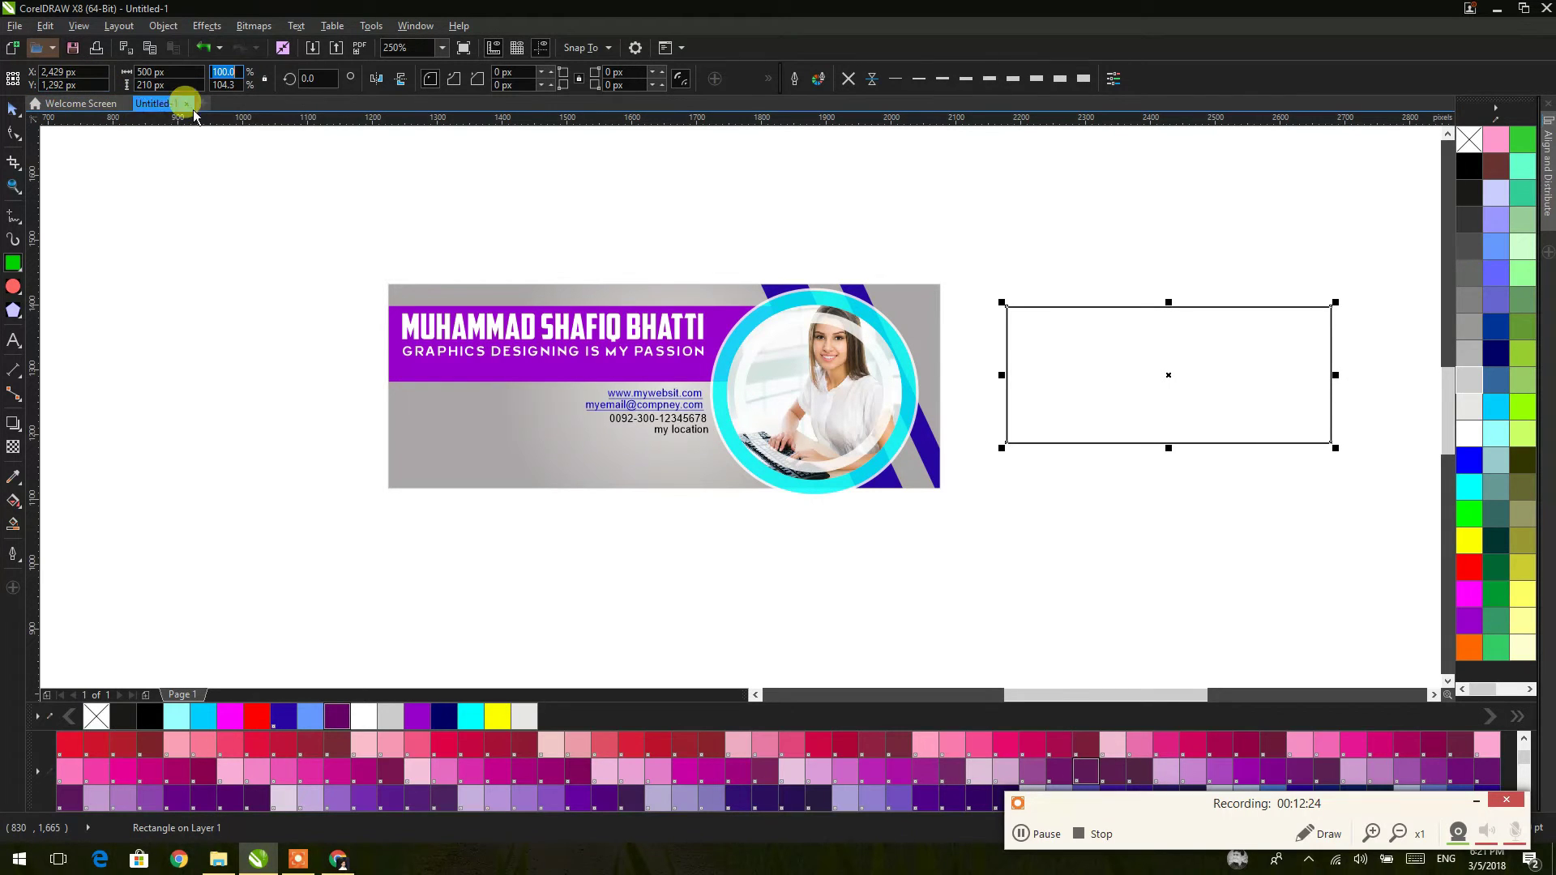
{"action": "left_click", "coordinate": [158, 71]}
{"action": "type", "text": "6"}
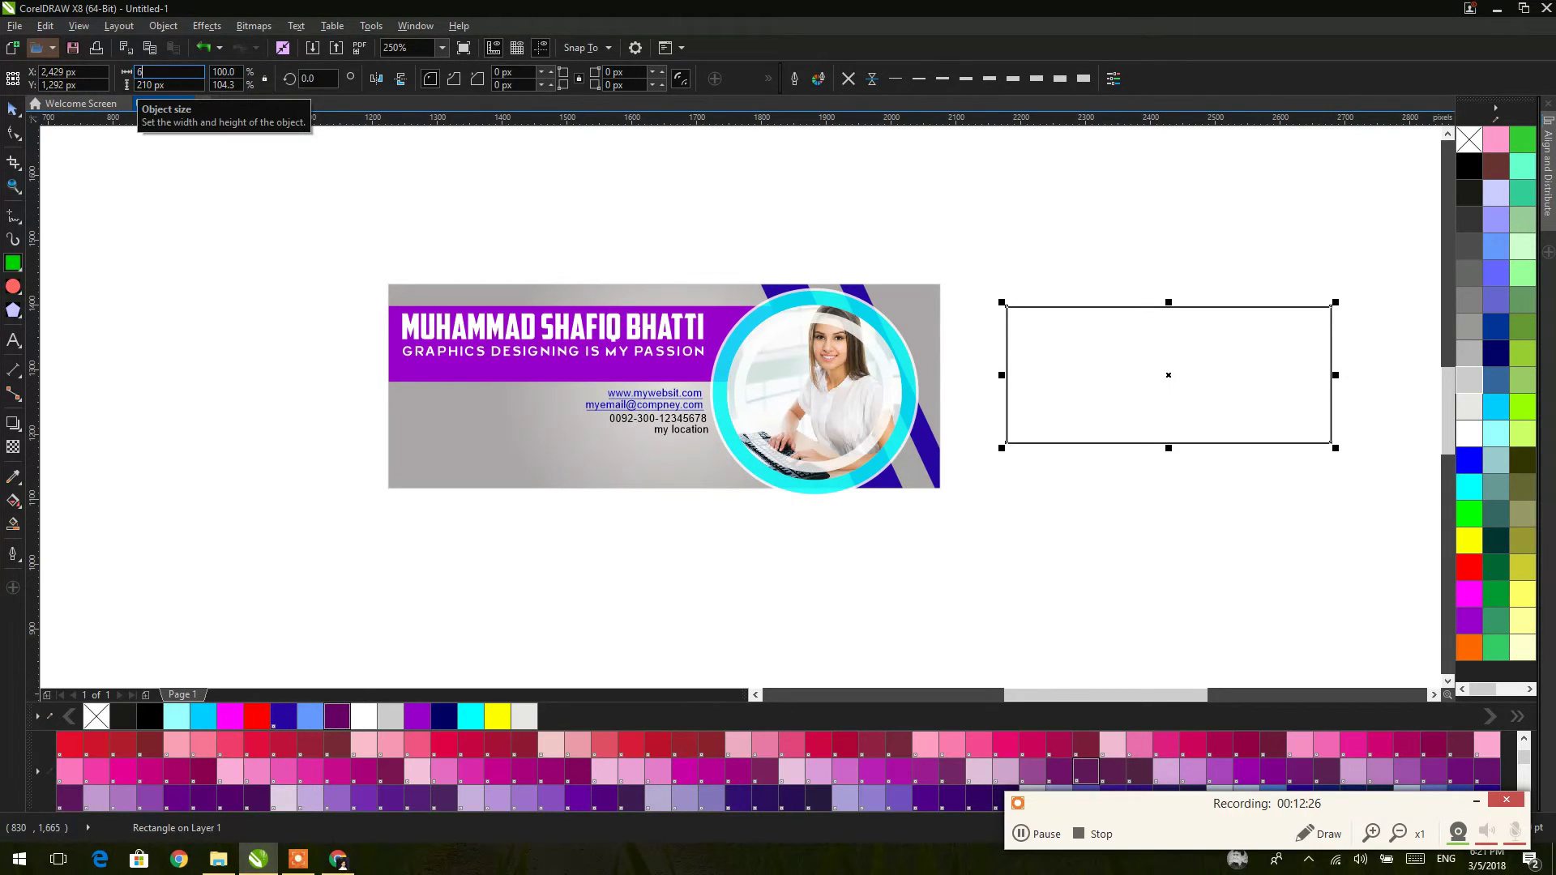
{"action": "type", "text": "58"}
{"action": "key", "text": "Return"}
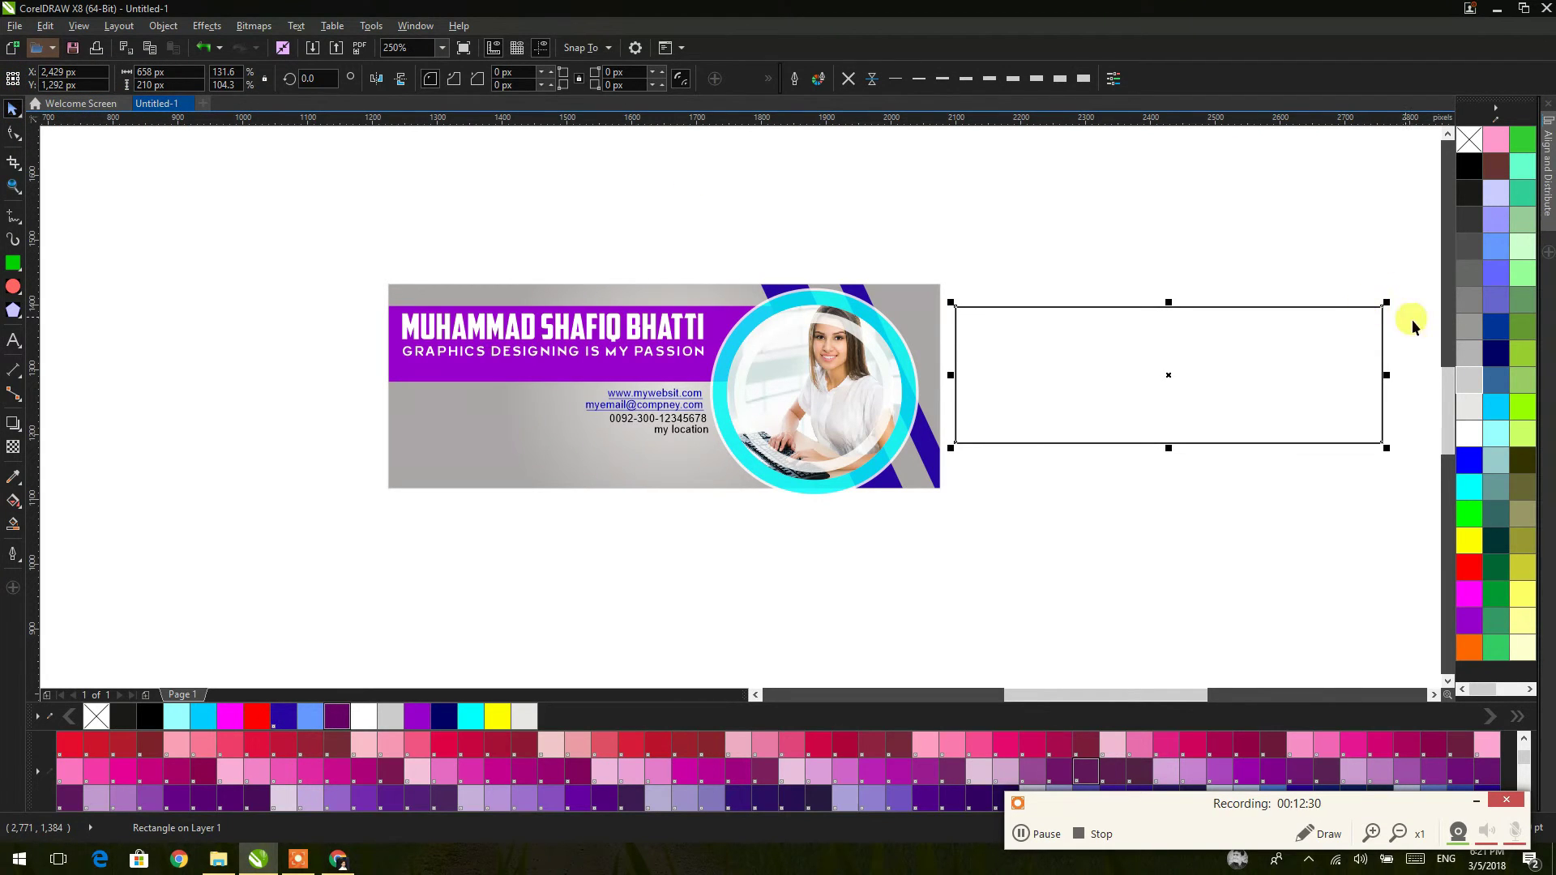
Step: Fill the rectangle light grey, remove its outline, and move it onto the banner's top
{"action": "left_click", "coordinate": [1468, 406]}
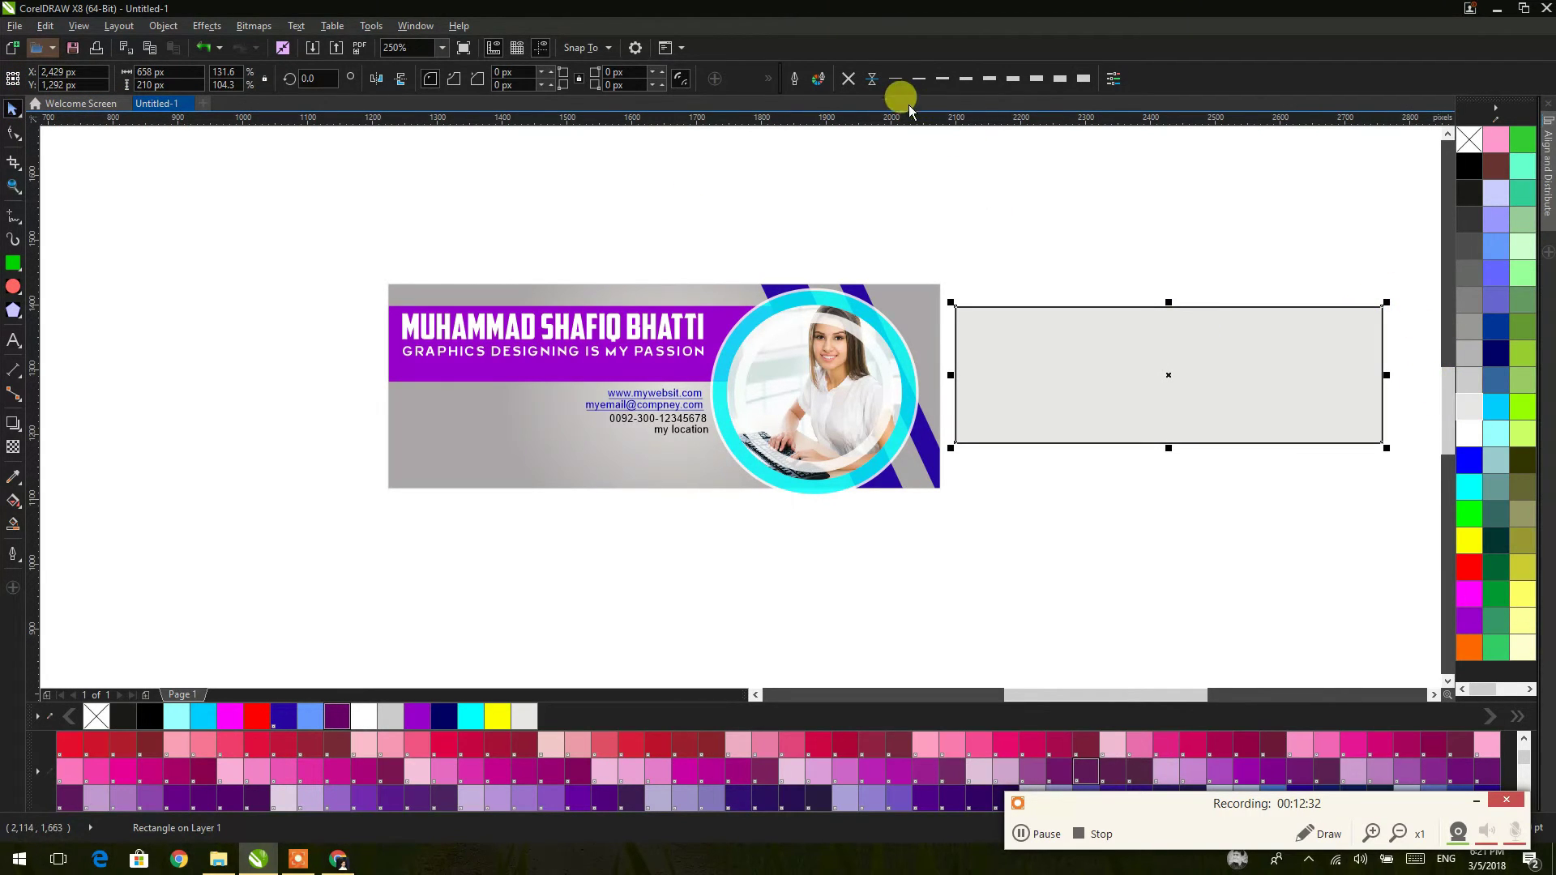
{"action": "left_click", "coordinate": [848, 79]}
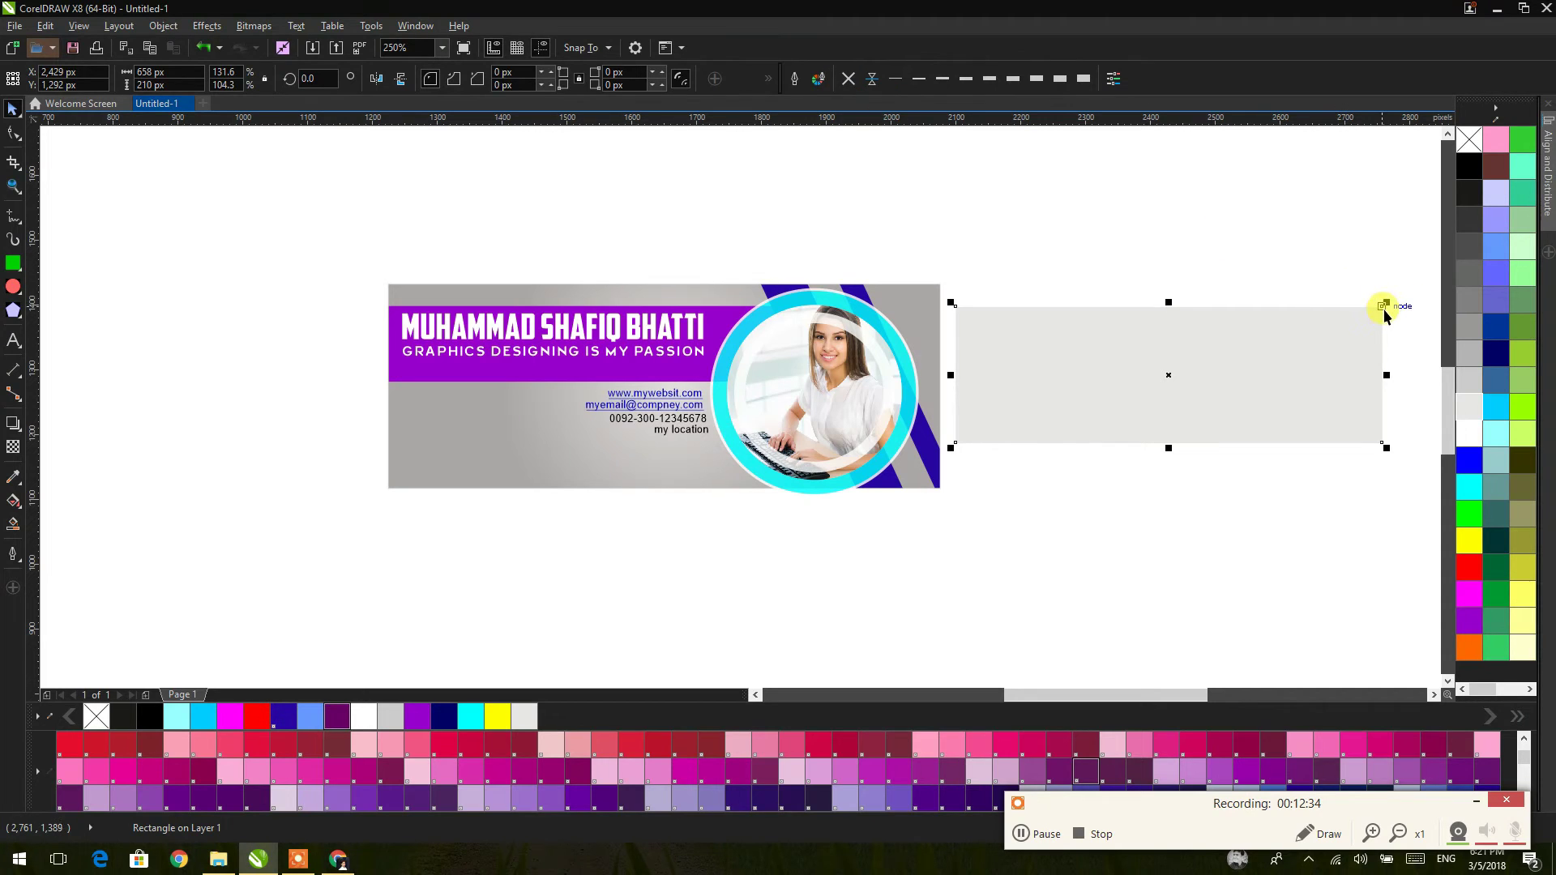
{"action": "left_click_drag", "start_coordinate": [1382, 307], "coordinate": [941, 287]}
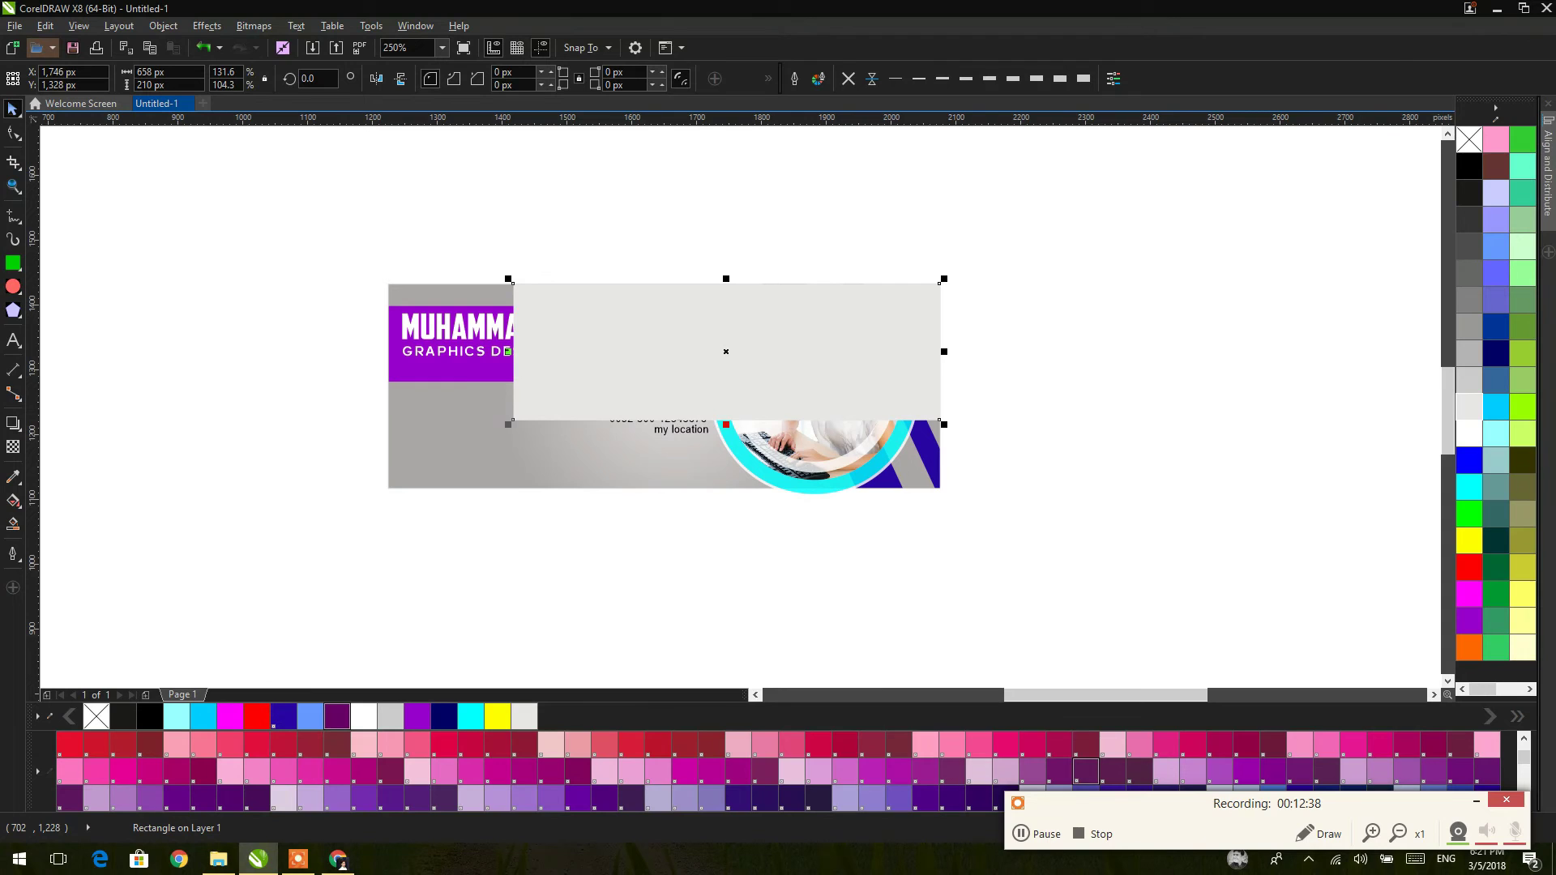
Step: Draw a new rectangle left of the banner and make it a 160 px square
{"action": "left_click", "coordinate": [13, 262]}
{"action": "left_click_drag", "start_coordinate": [167, 375], "coordinate": [321, 525]}
{"action": "left_click", "coordinate": [13, 109]}
{"action": "left_click", "coordinate": [153, 72]}
{"action": "type", "text": "1"}
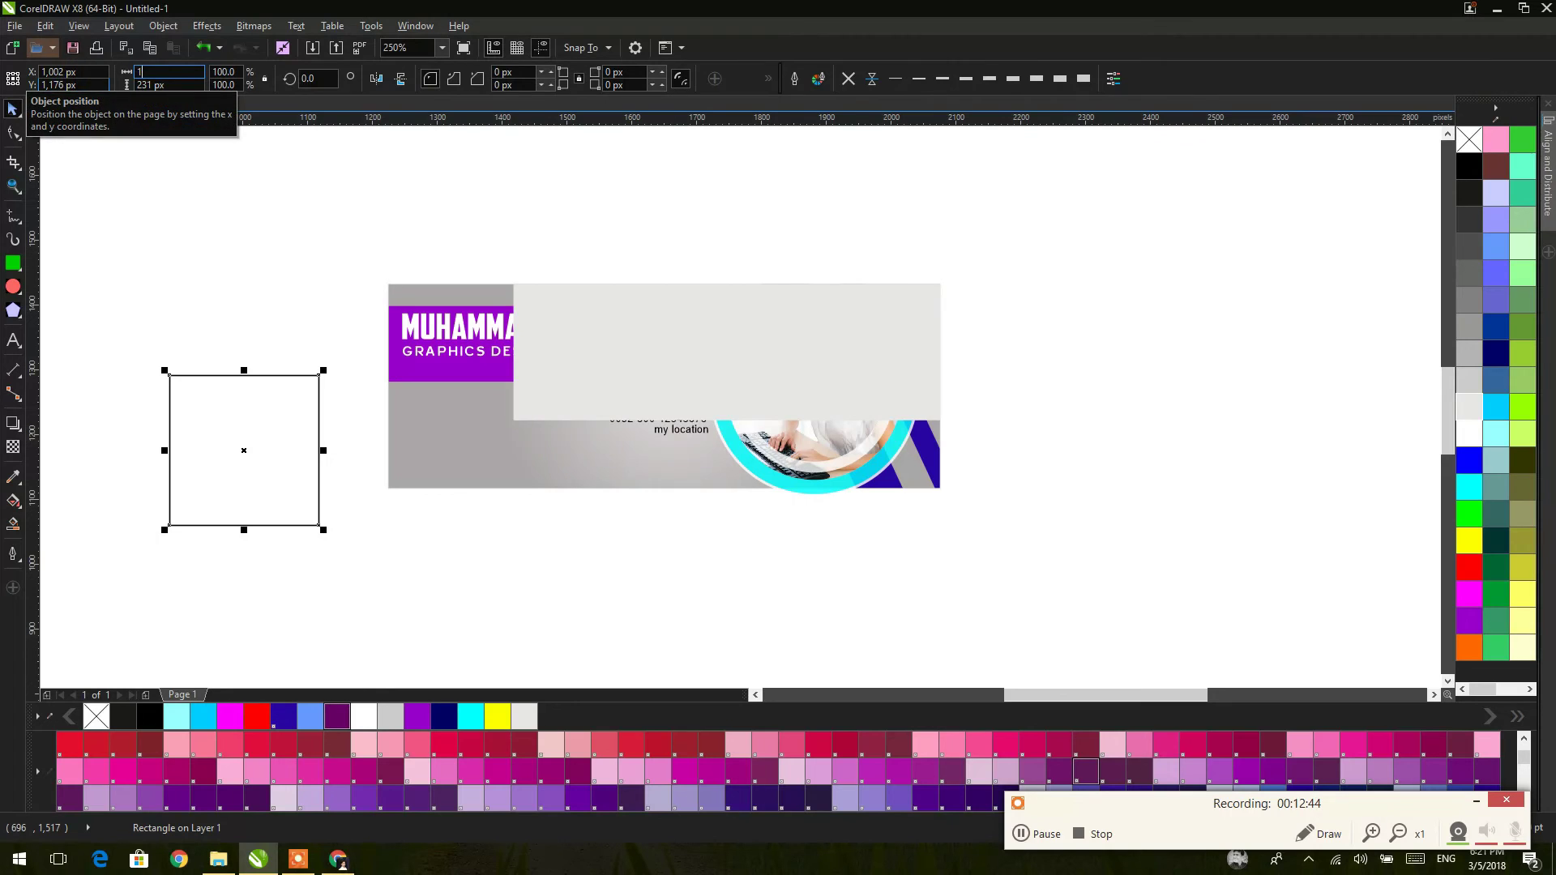
{"action": "type", "text": "160"}
{"action": "key", "text": "Return"}
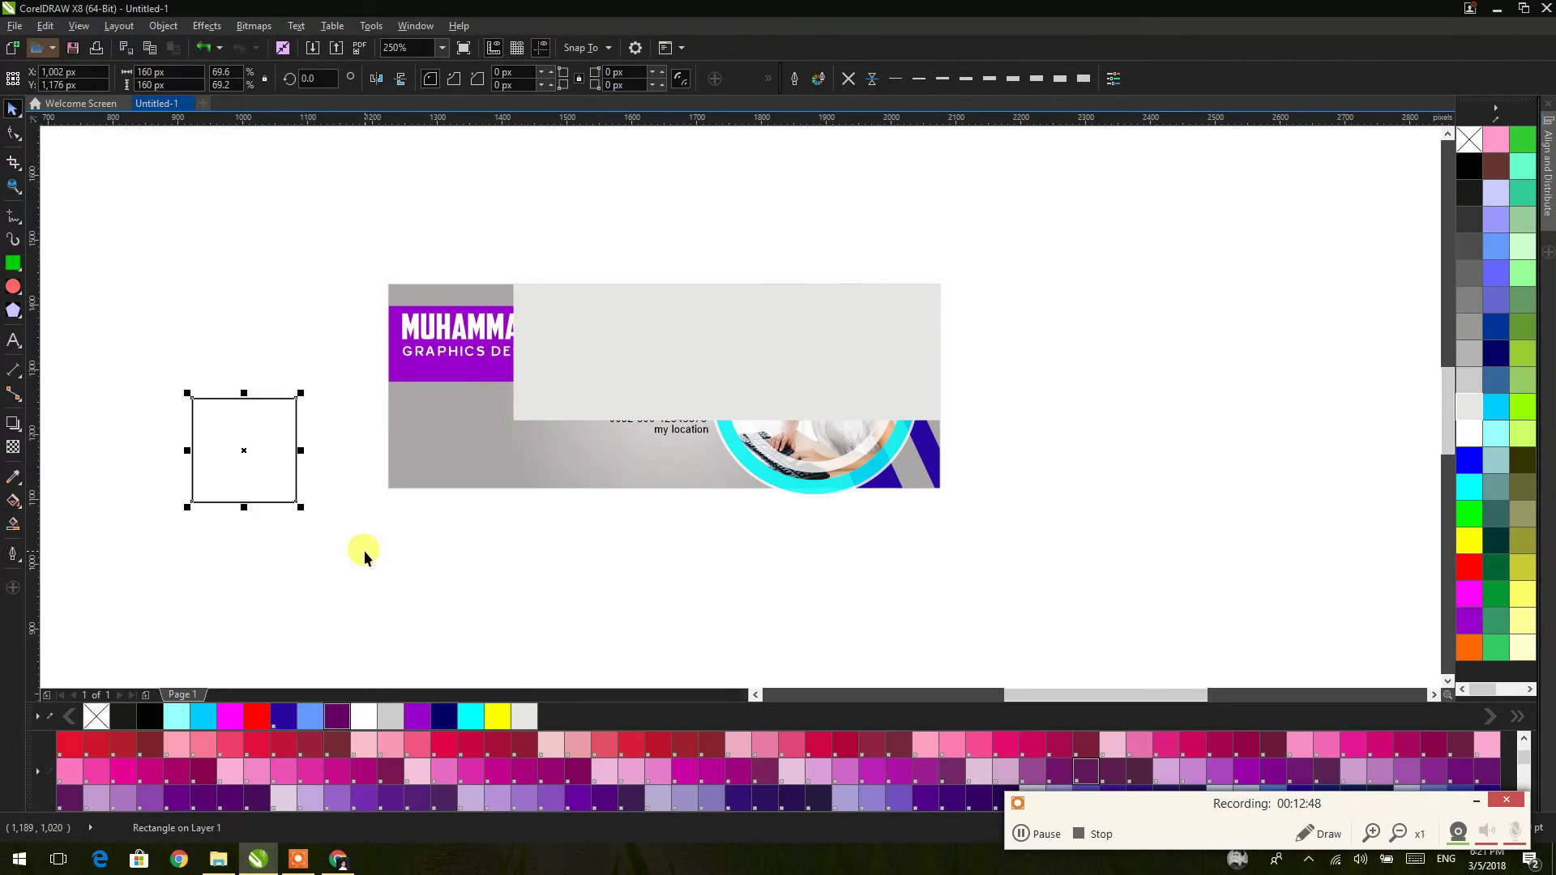
Step: Remove the square's outline, move it to the banner's lower left, and trim it to the bottom edge
{"action": "left_click", "coordinate": [257, 337]}
{"action": "left_click", "coordinate": [295, 404]}
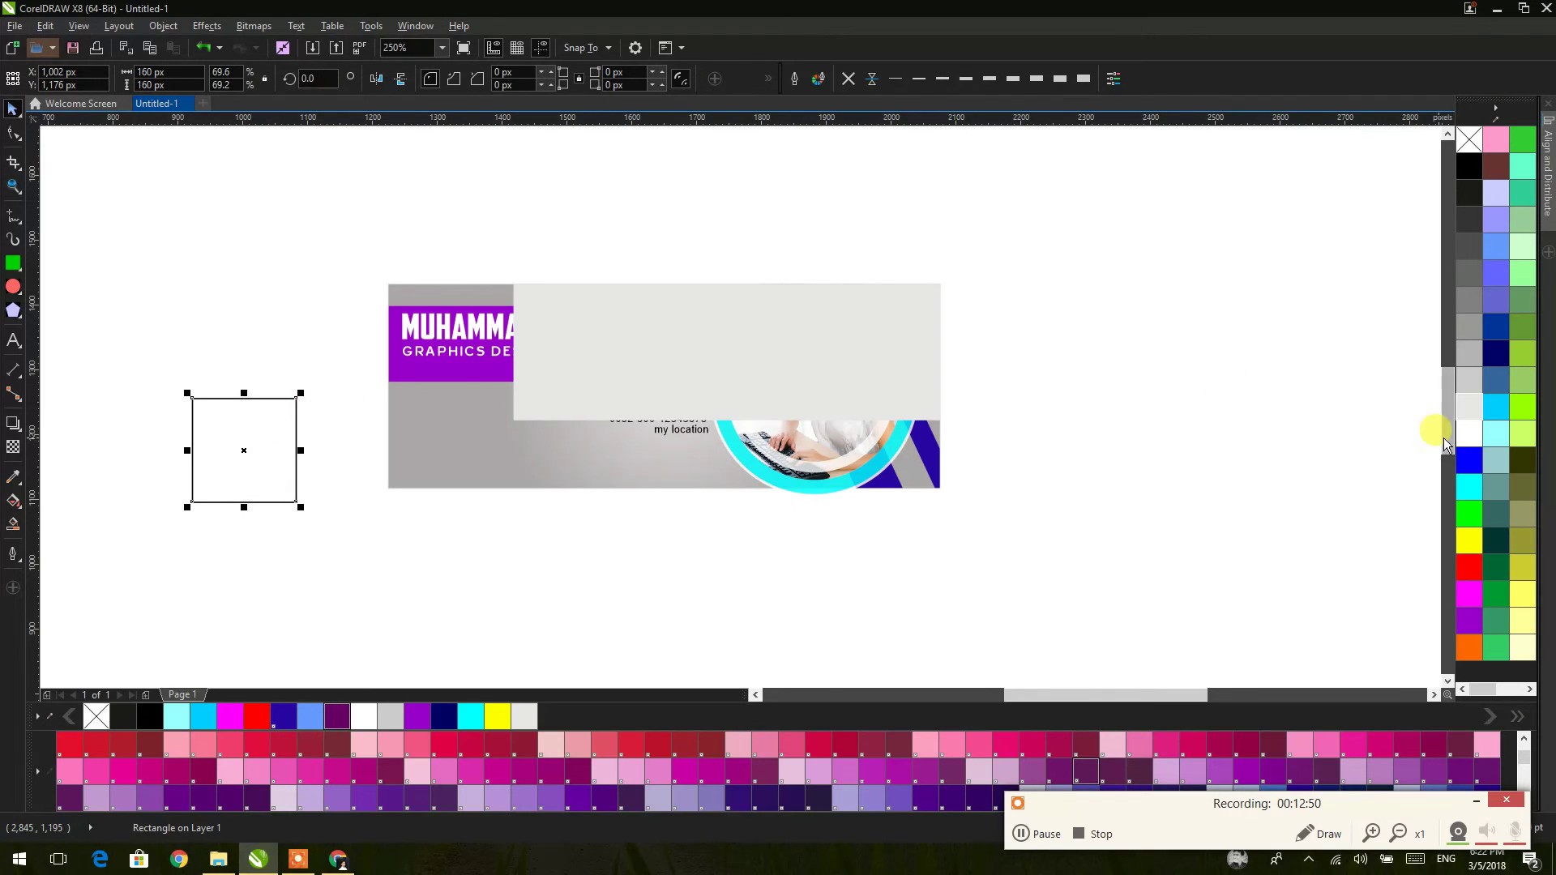
{"action": "left_click", "coordinate": [848, 78]}
{"action": "left_click_drag", "start_coordinate": [295, 397], "coordinate": [513, 421]}
{"action": "scroll", "coordinate": [514, 423], "scroll_direction": "up", "scroll_amount": 1}
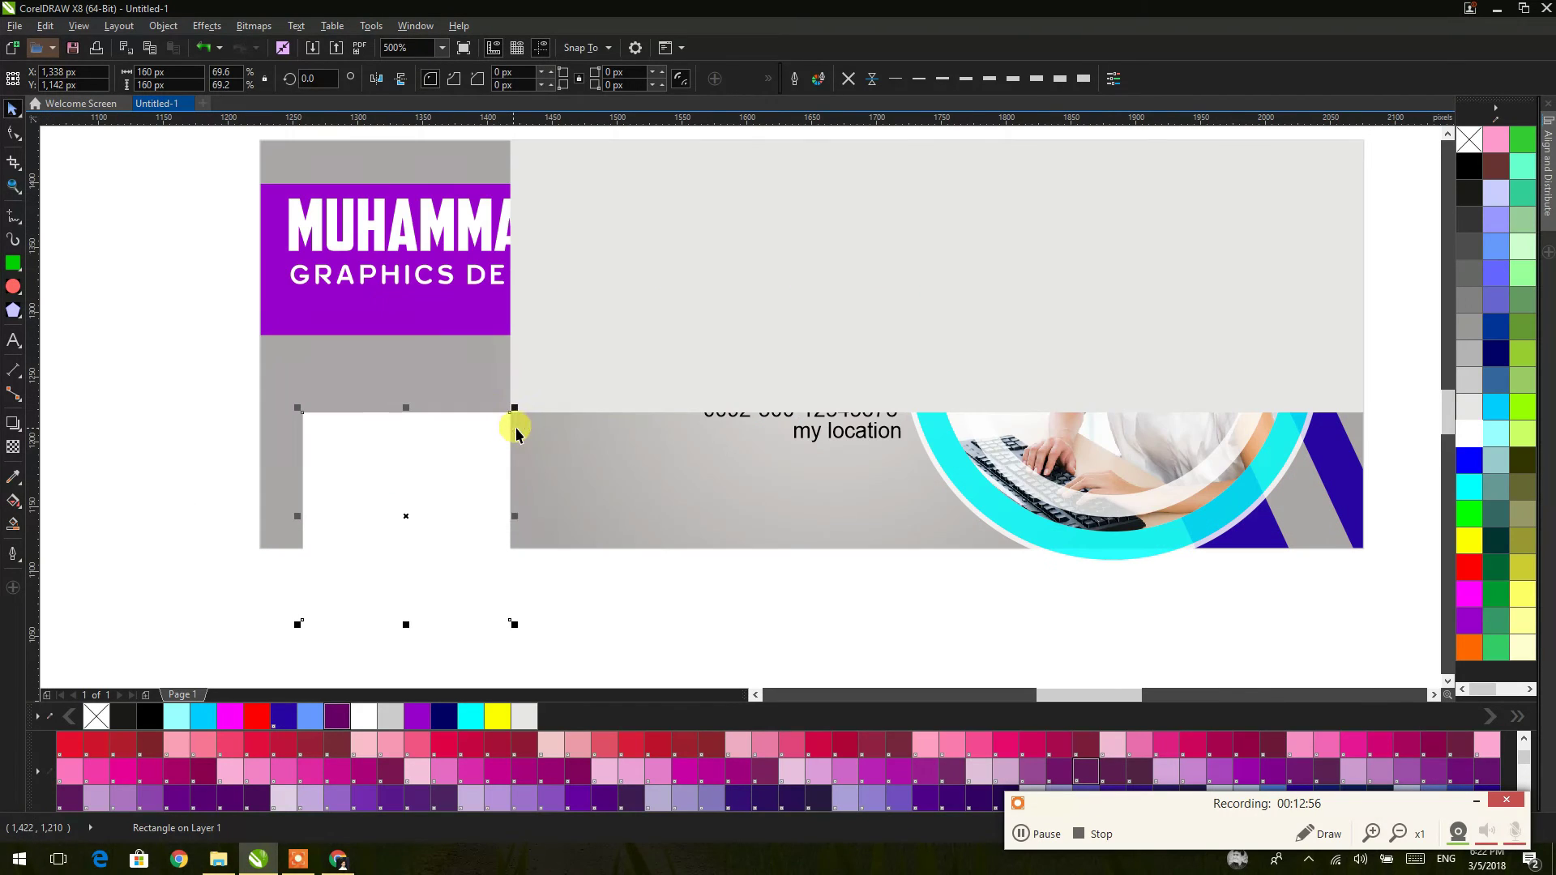
{"action": "left_click_drag", "start_coordinate": [405, 624], "coordinate": [396, 554]}
Step: Delete the light grey rectangle, fill the box red, and zoom so the banner fills the view
{"action": "left_click", "coordinate": [535, 383]}
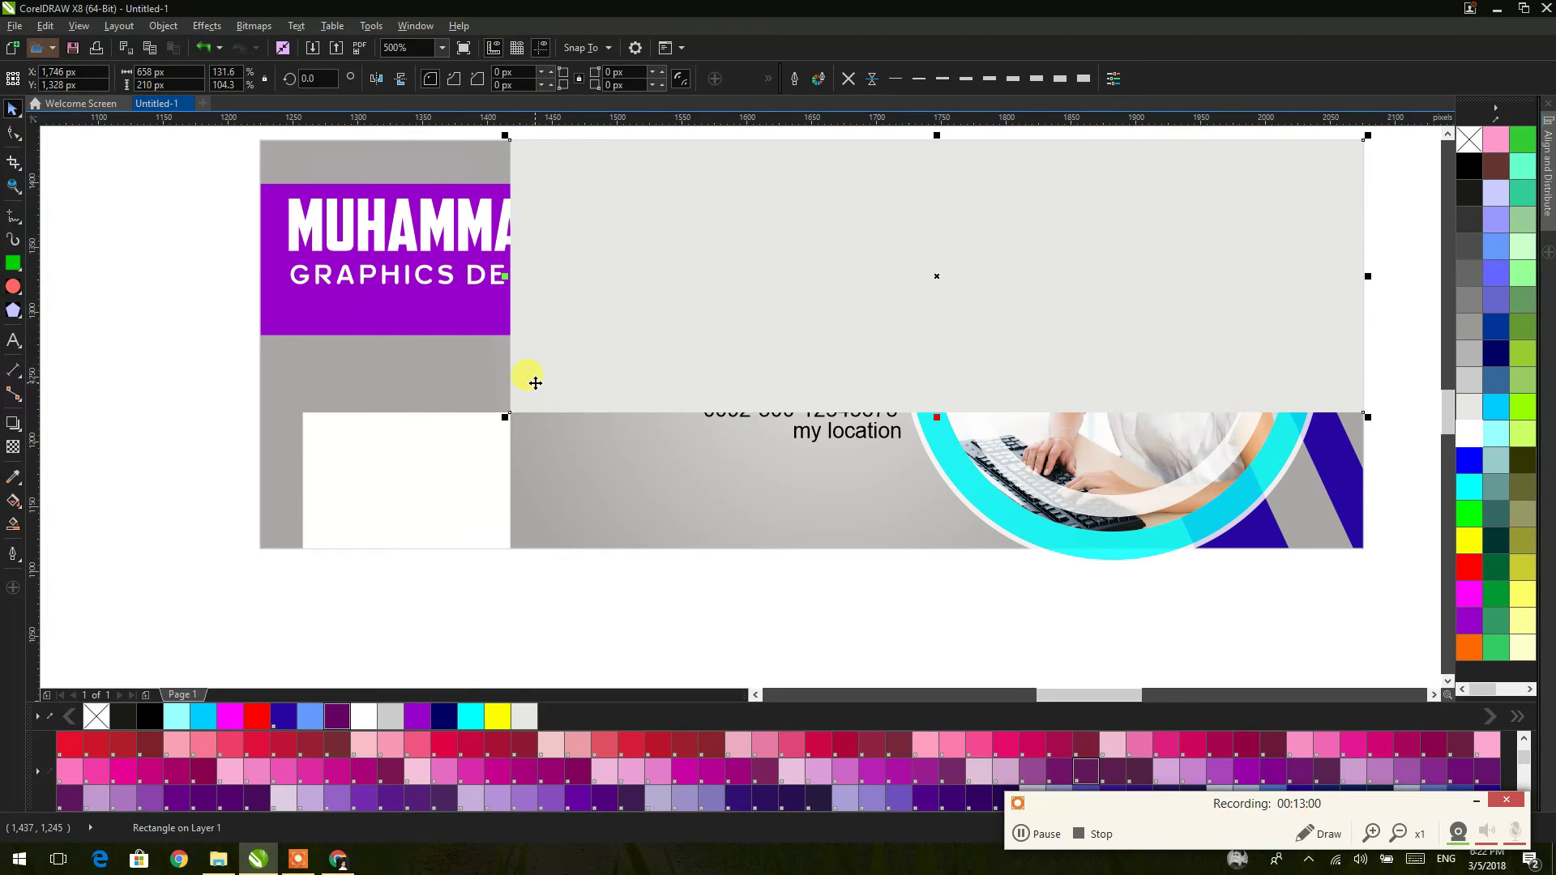
{"action": "key", "text": "Delete"}
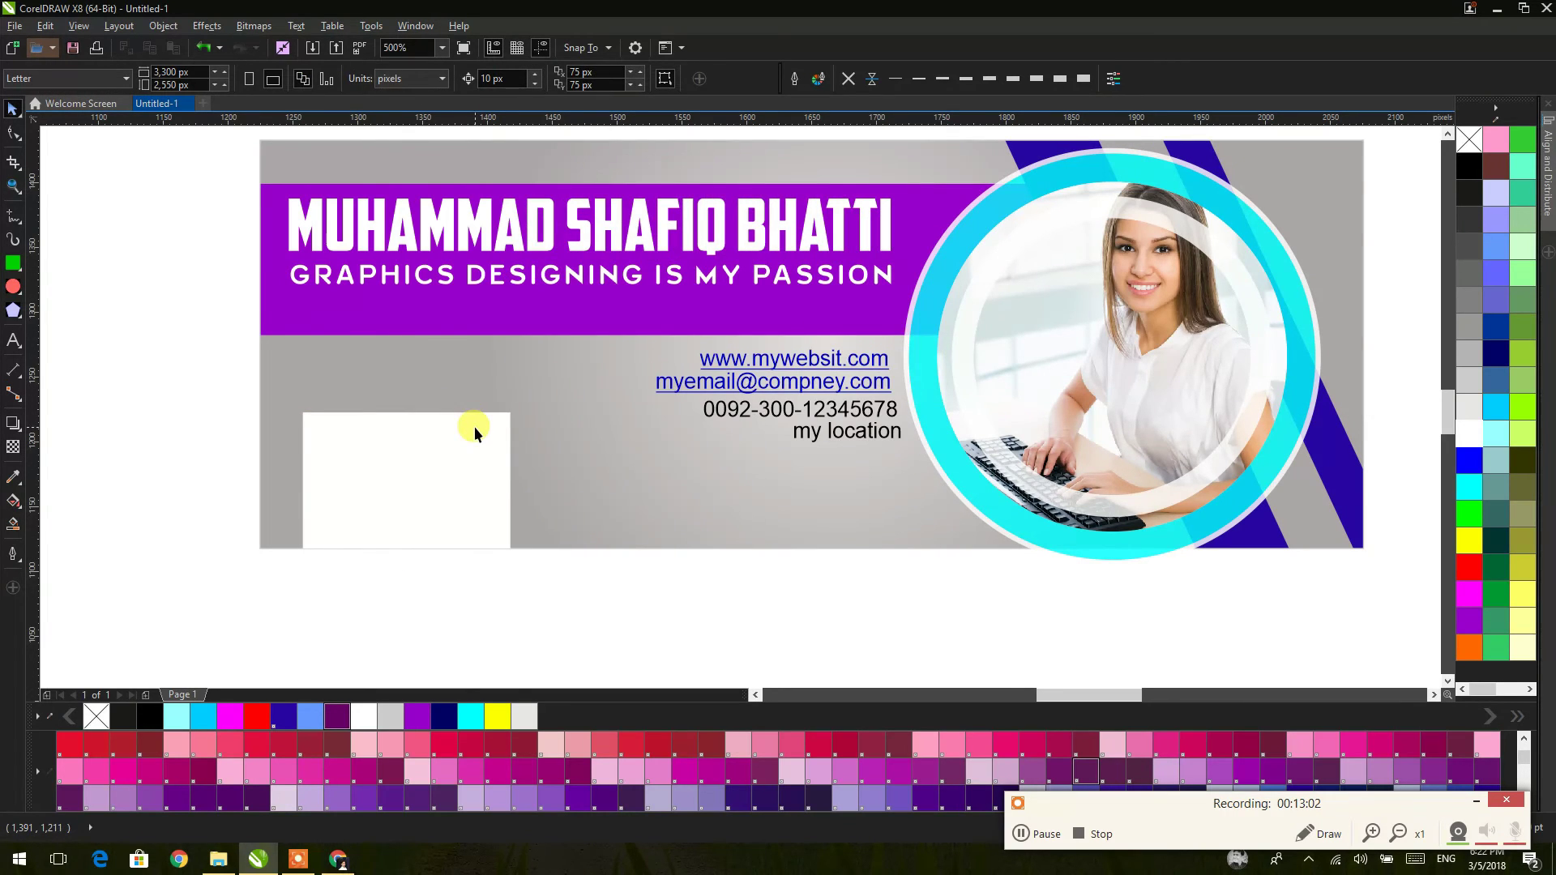
{"action": "left_click", "coordinate": [487, 465]}
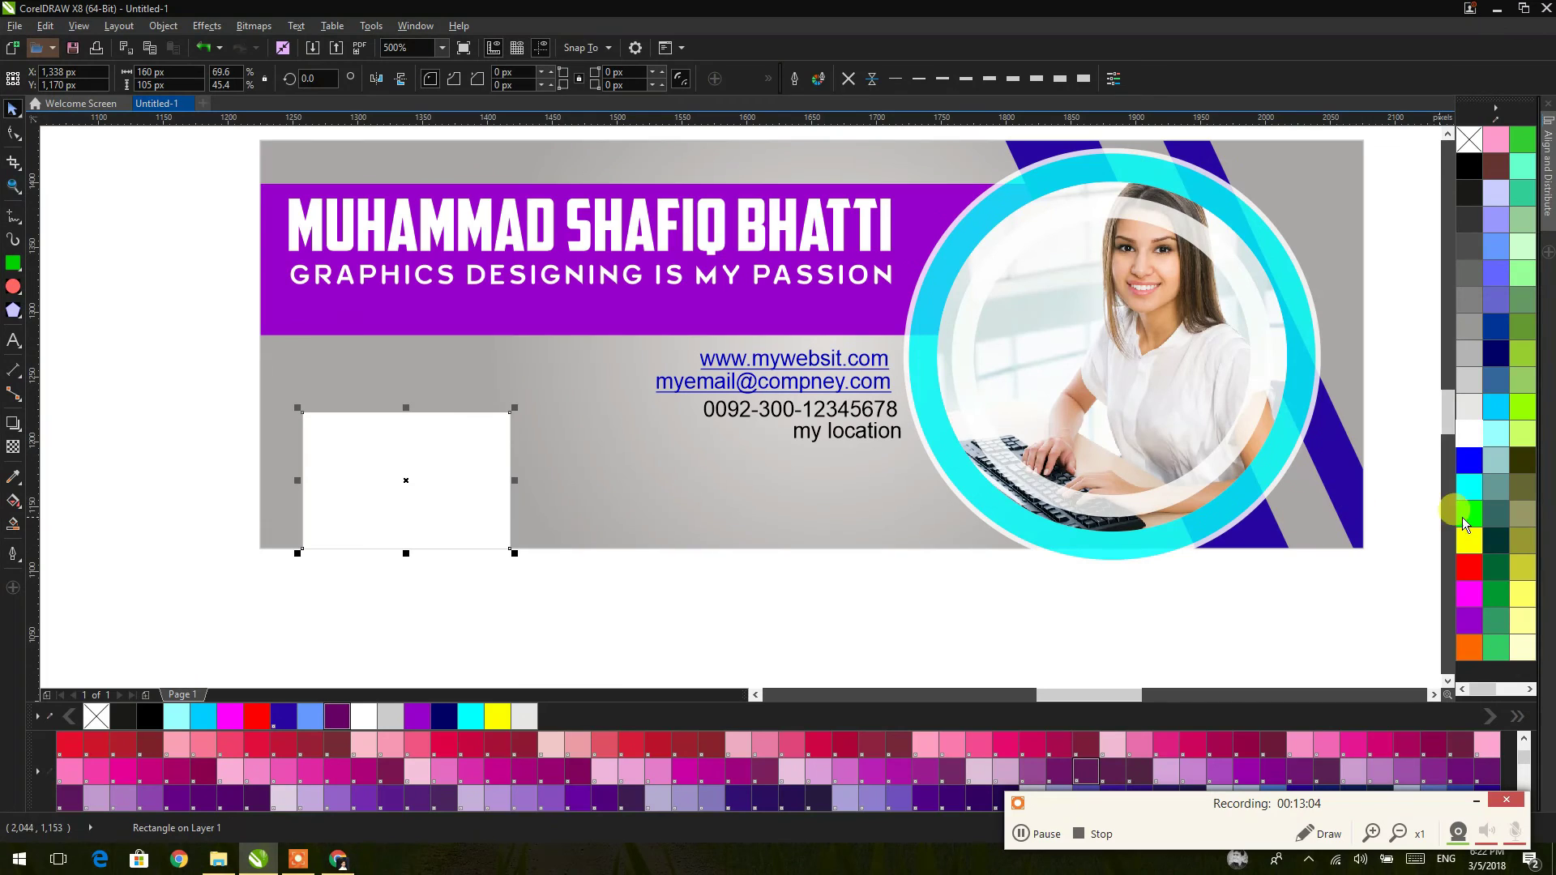
{"action": "left_click", "coordinate": [1469, 567]}
{"action": "left_click", "coordinate": [770, 570]}
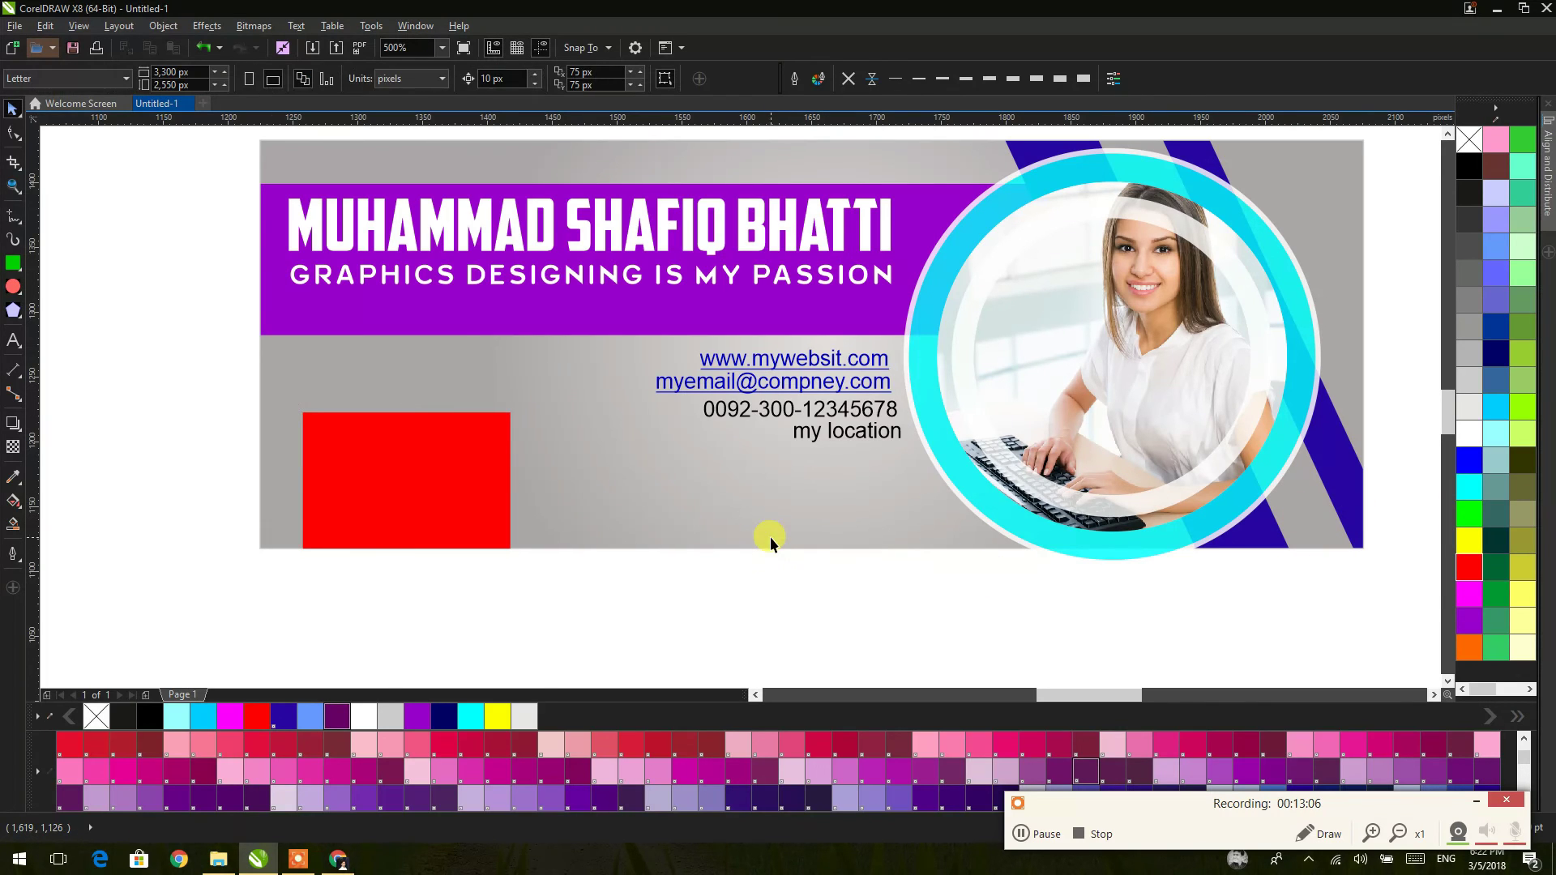
{"action": "scroll", "coordinate": [794, 514], "scroll_direction": "down", "scroll_amount": 3}
{"action": "left_click_drag", "start_coordinate": [804, 507], "coordinate": [673, 466]}
{"action": "left_click", "coordinate": [13, 186]}
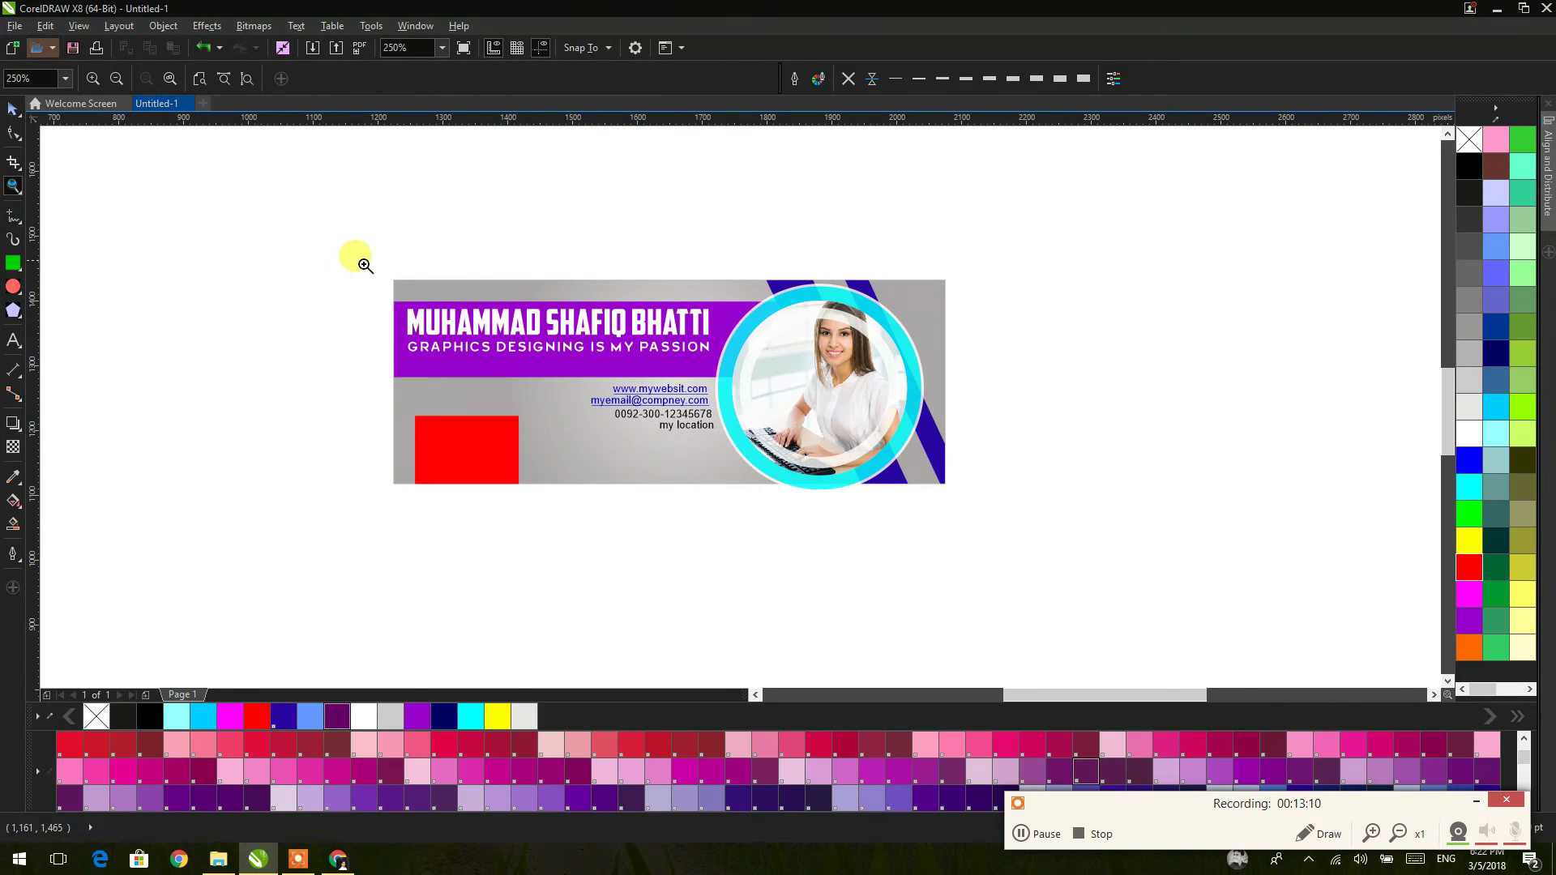
{"action": "left_click_drag", "start_coordinate": [385, 274], "coordinate": [947, 495]}
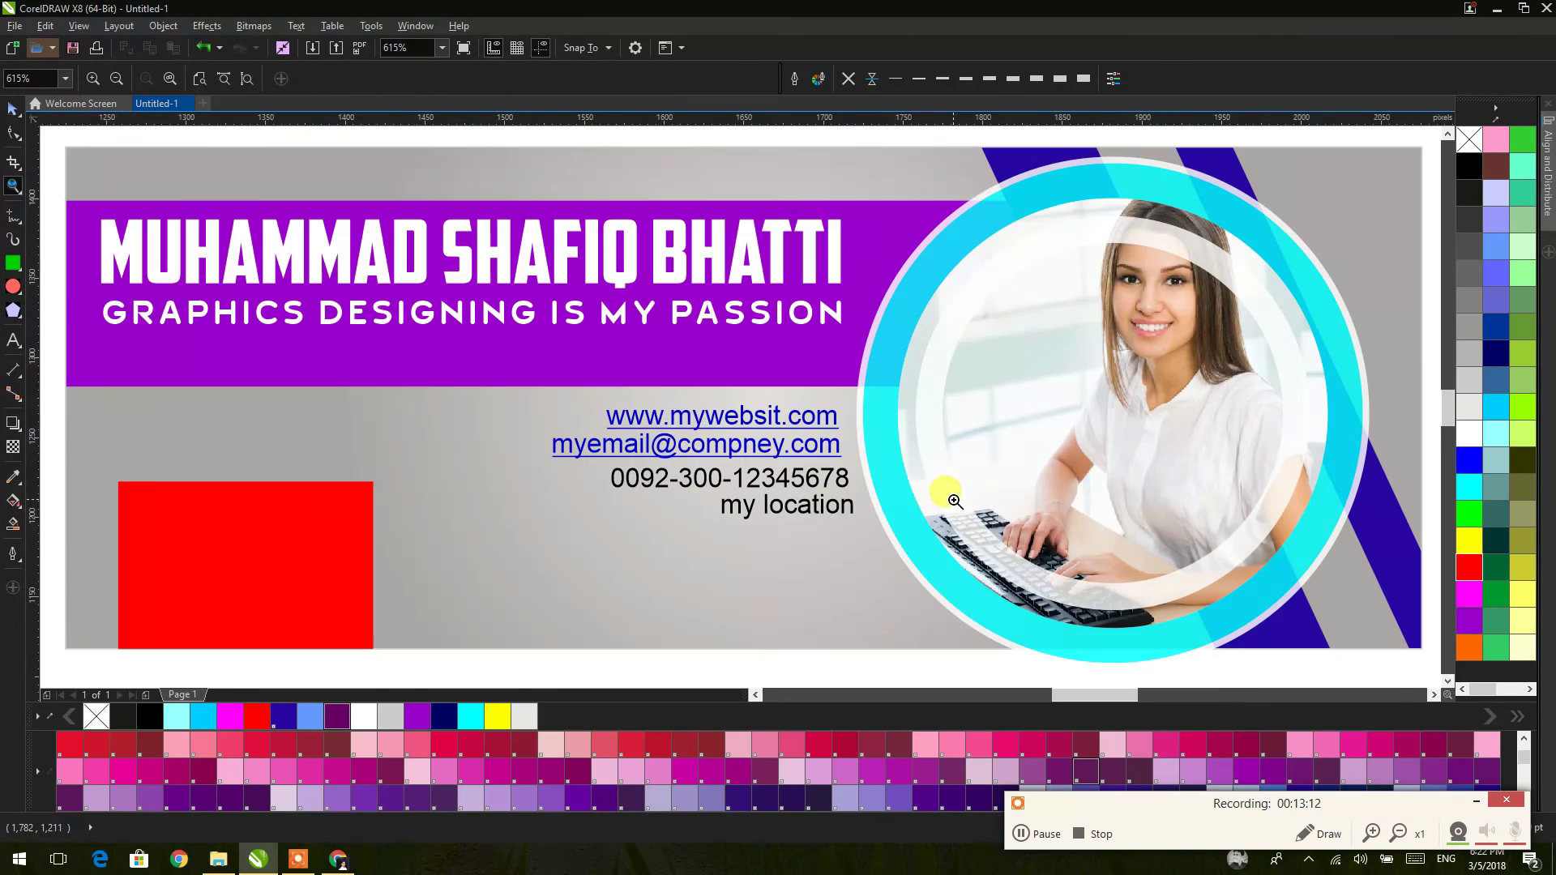